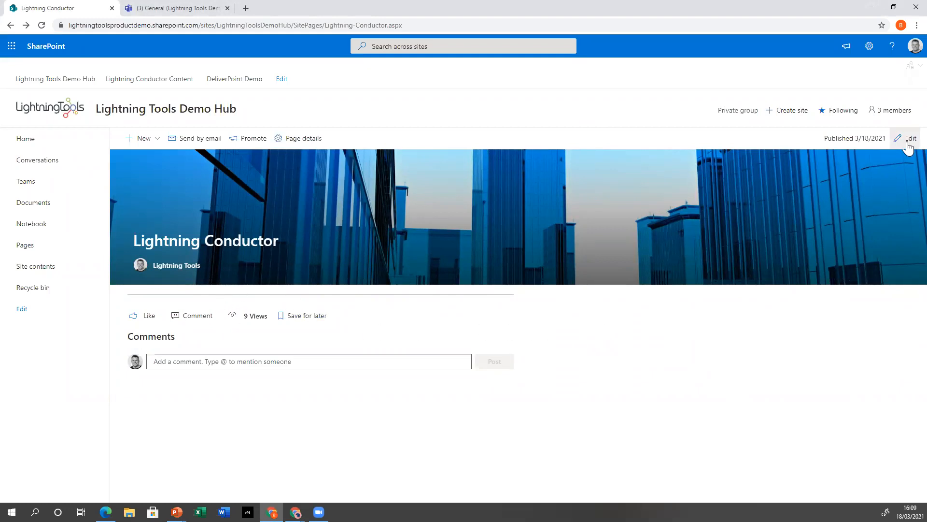
# Step: Start editing the Lightning Conductor page and add a Lightning Conductor web part to the empty section below the banner
pyautogui.click(908, 140)
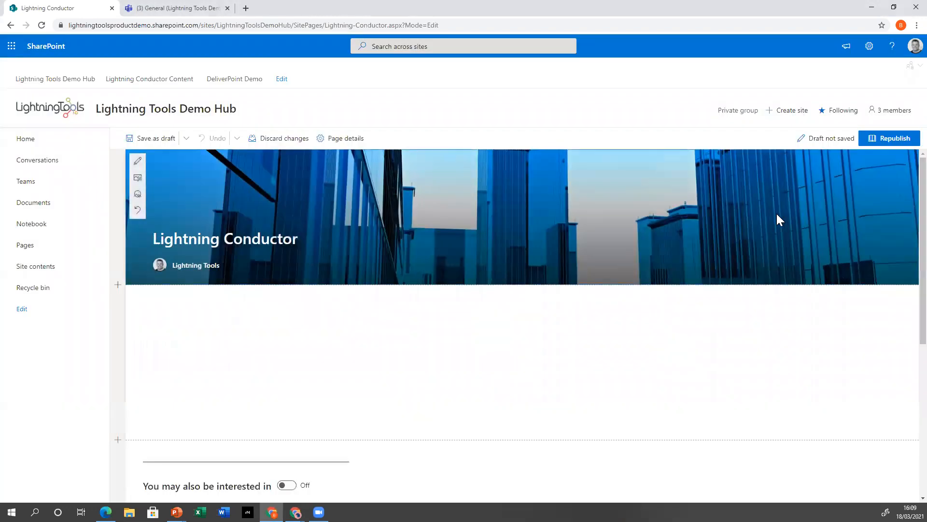
pyautogui.click(438, 291)
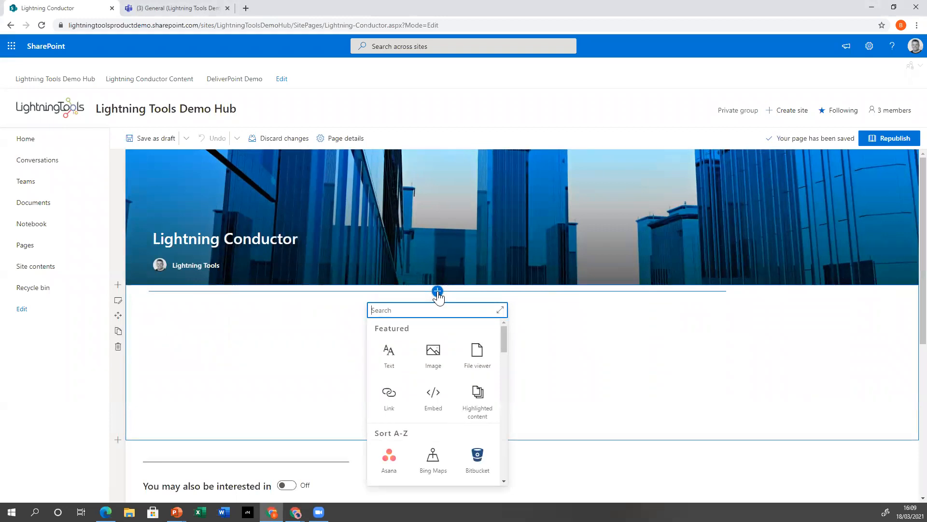
pyautogui.write('ligh')
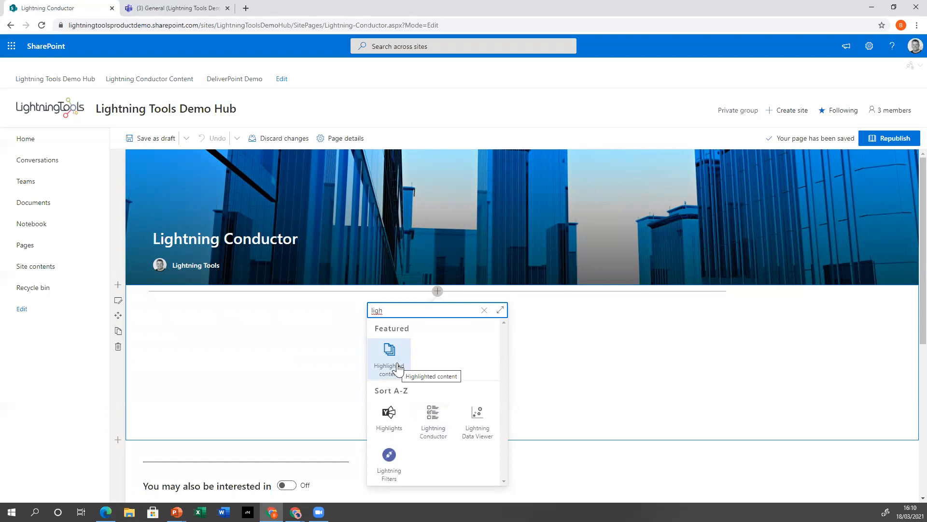
pyautogui.click(434, 418)
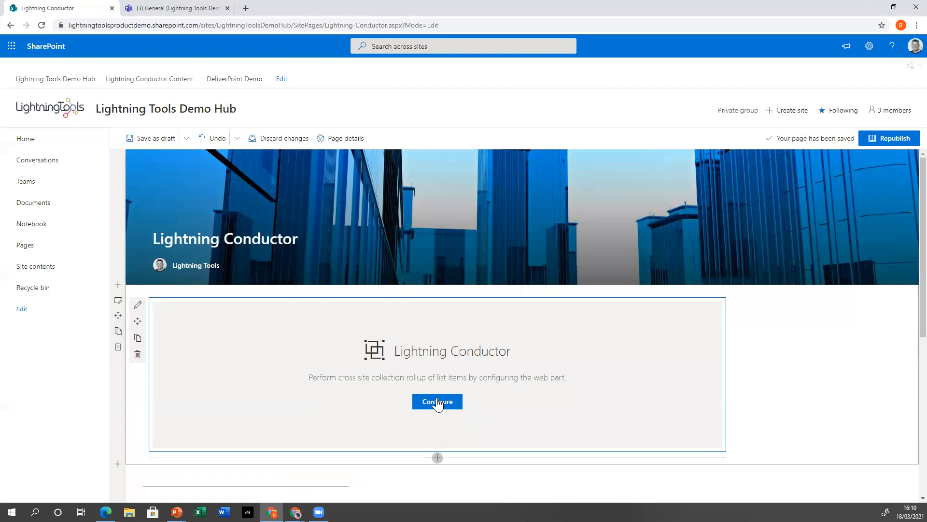
# Step: Open the new web part's quick configuration and choose Tasks as the data to view
pyautogui.click(438, 404)
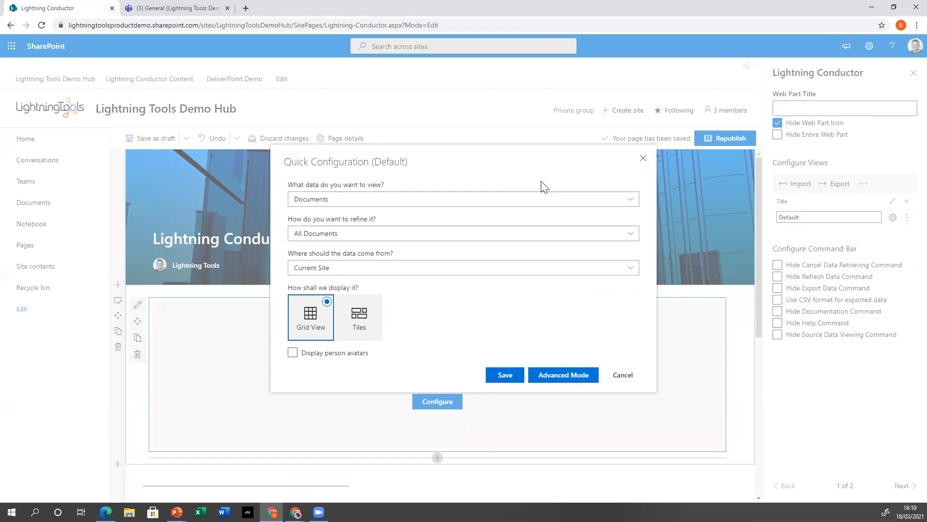
pyautogui.click(535, 202)
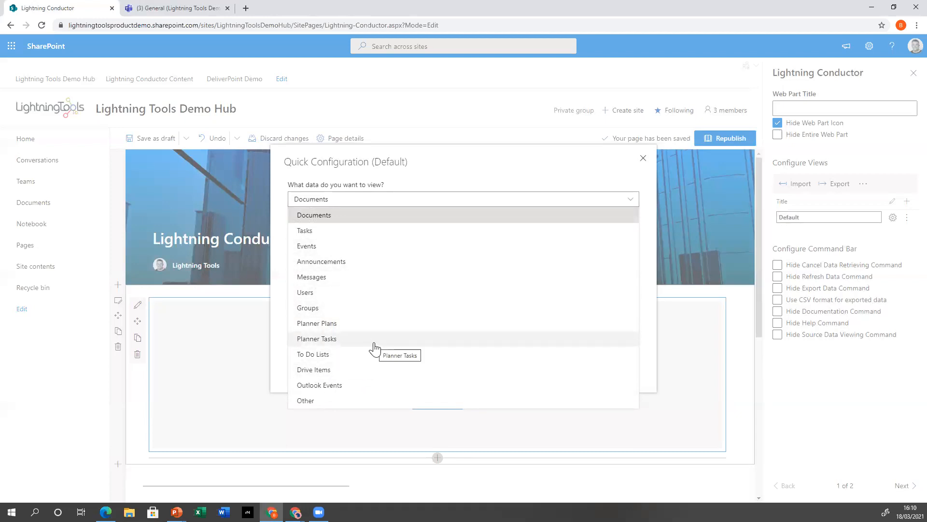
pyautogui.click(524, 189)
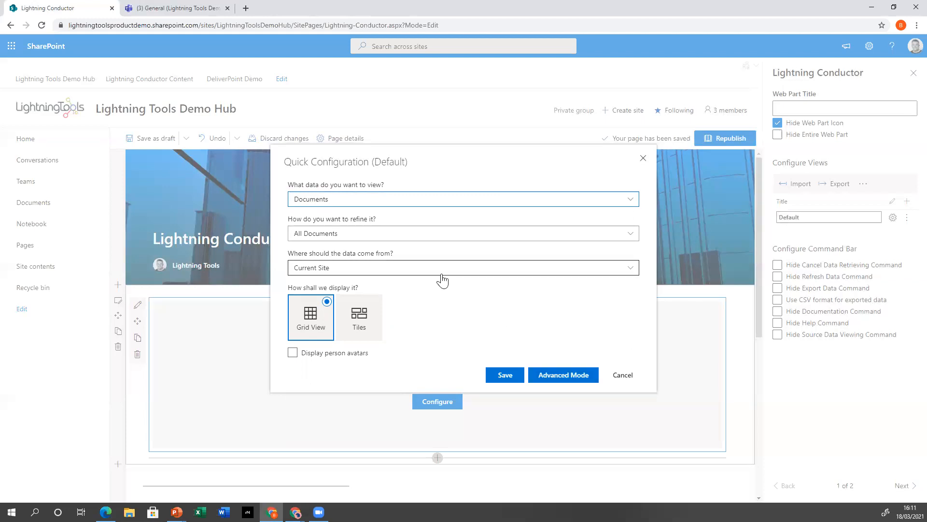
pyautogui.click(370, 205)
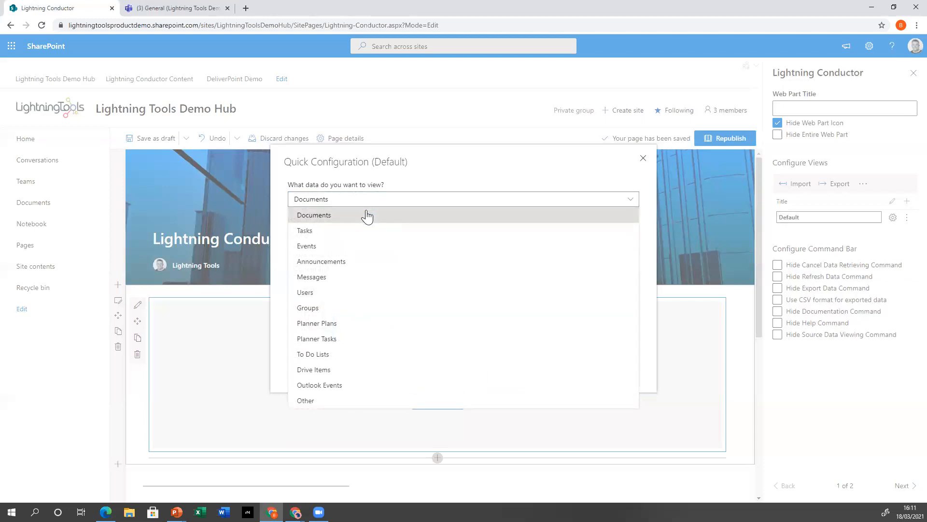
pyautogui.click(334, 234)
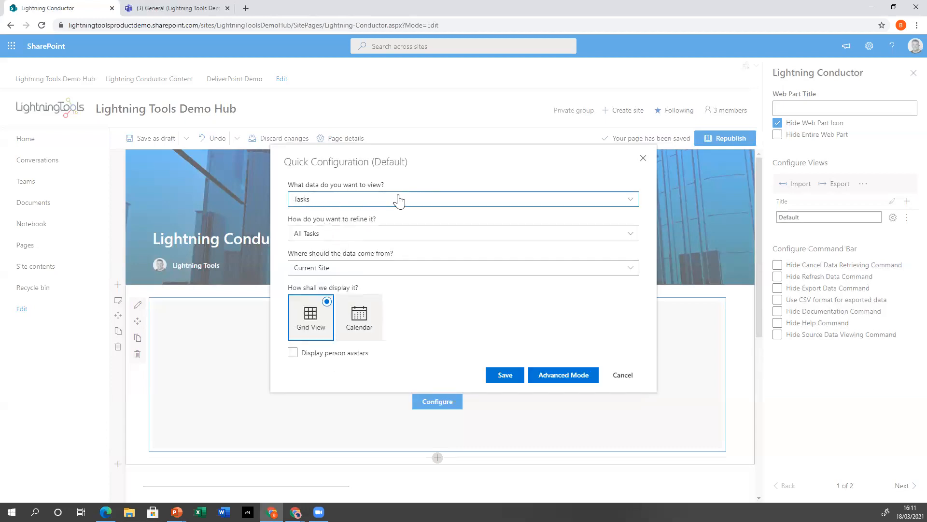
# Step: Compare the refinement options offered for Tasks and Documents, leaving Tasks as the data to view
pyautogui.click(384, 237)
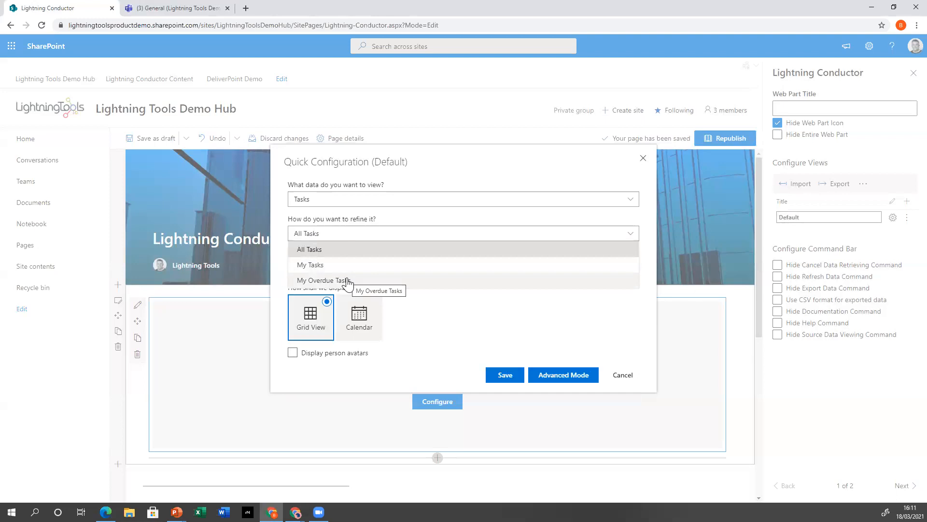
pyautogui.click(456, 223)
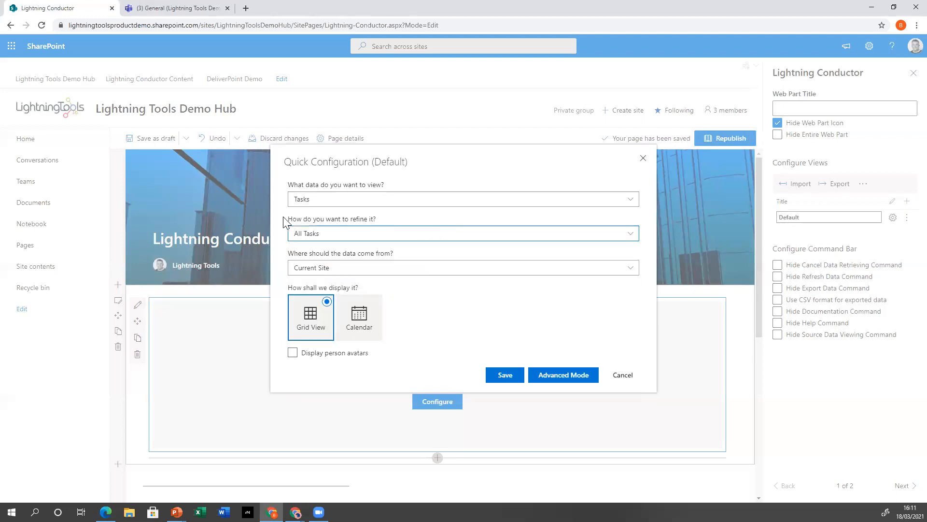
pyautogui.click(342, 203)
pyautogui.click(338, 217)
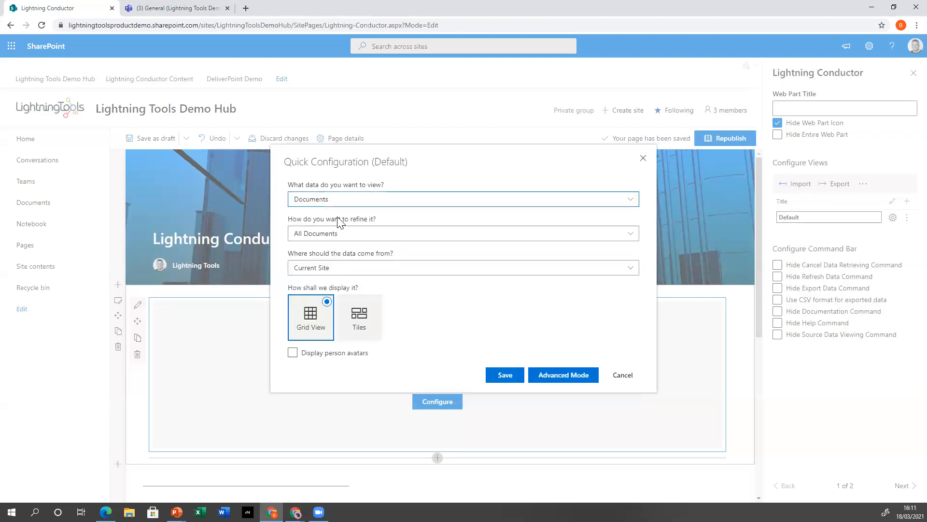
pyautogui.click(360, 235)
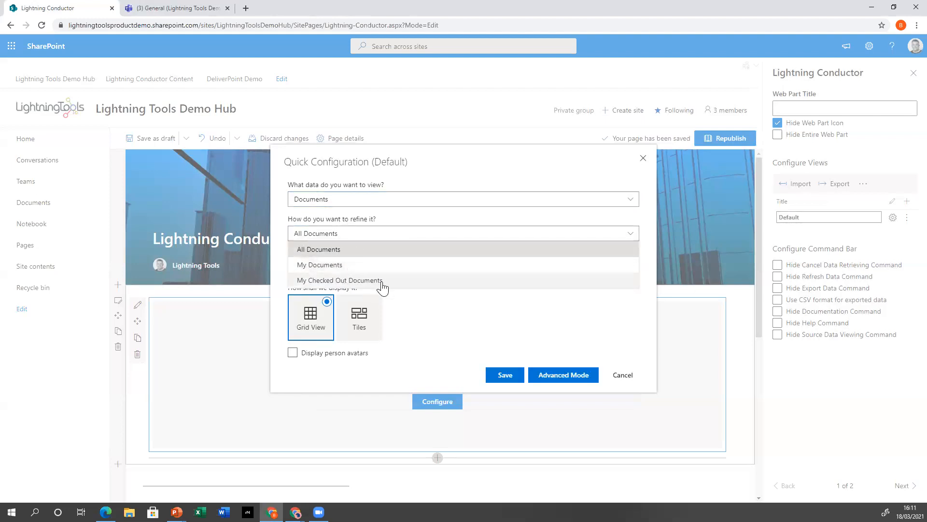
pyautogui.click(356, 204)
pyautogui.click(340, 233)
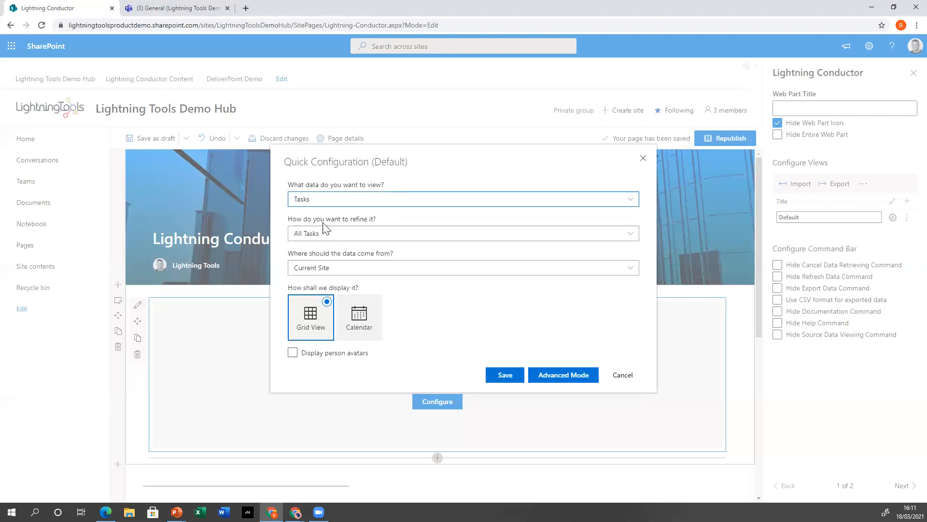
# Step: Set the data source to Current Site and Associated Sites, enable Display person avatars, and save the quick configuration
pyautogui.click(393, 268)
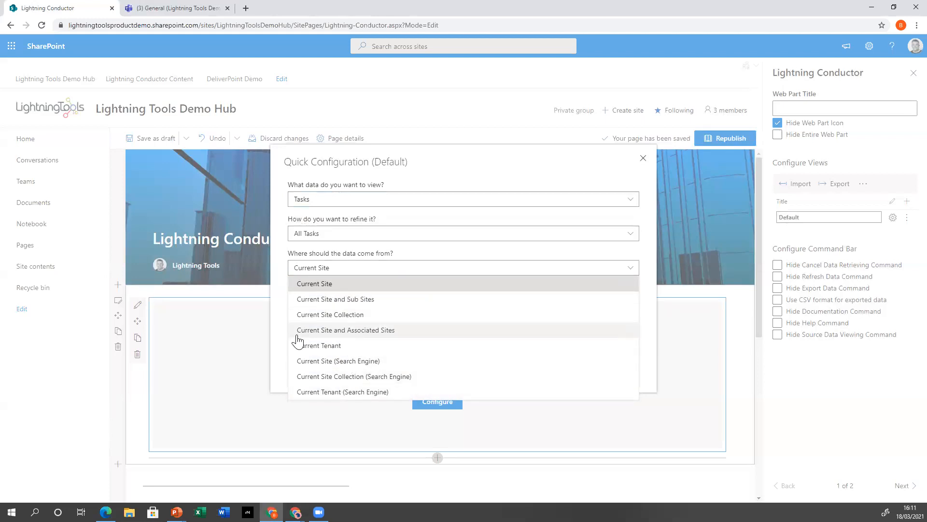
pyautogui.click(374, 334)
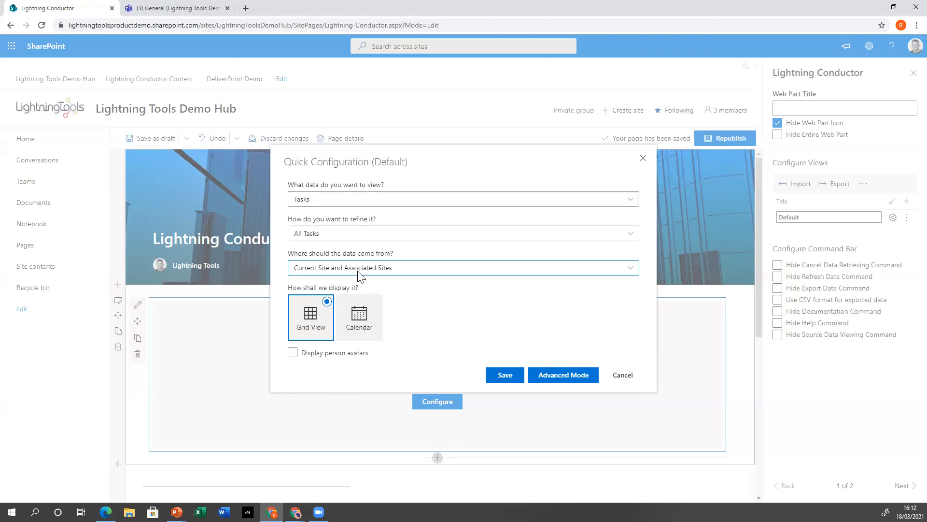
pyautogui.click(292, 353)
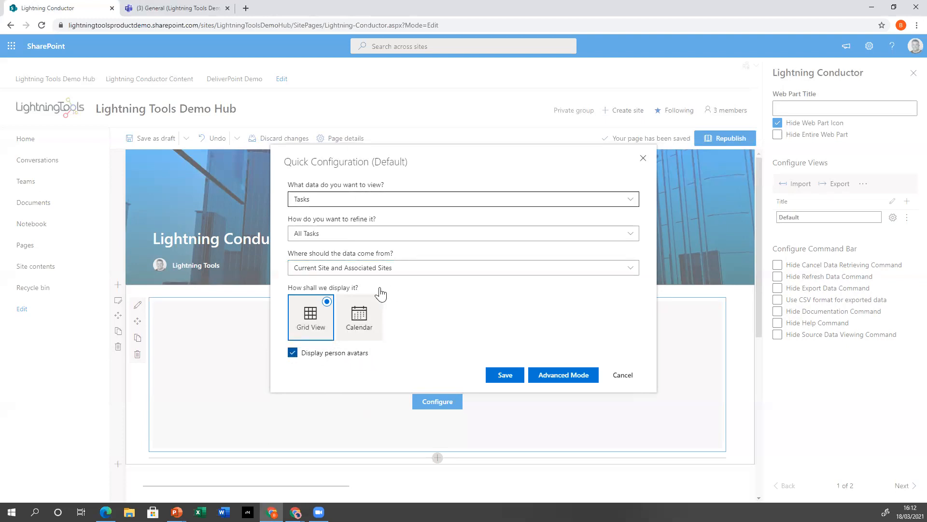
pyautogui.click(512, 375)
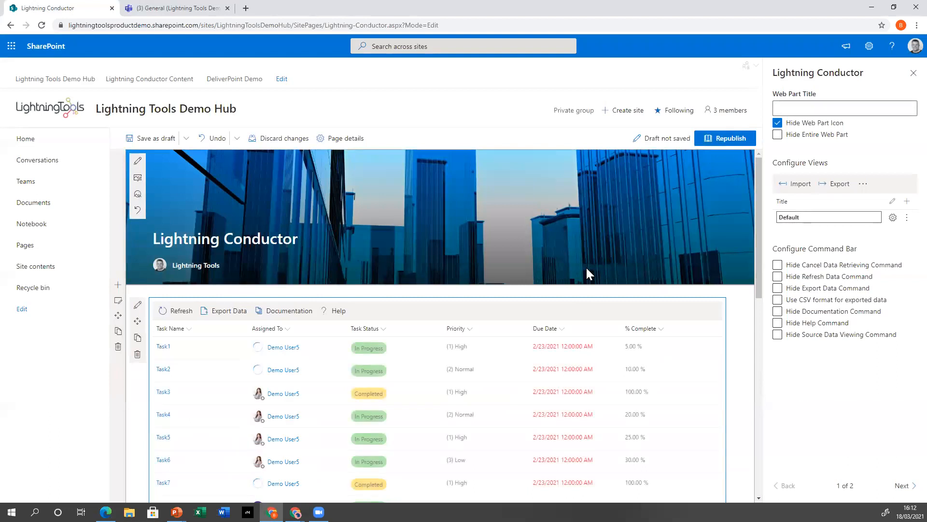
# Step: Examine the profile card of the person assigned to Task2, expanding it and viewing its different sections
pyautogui.scroll(-3, 652, 286)
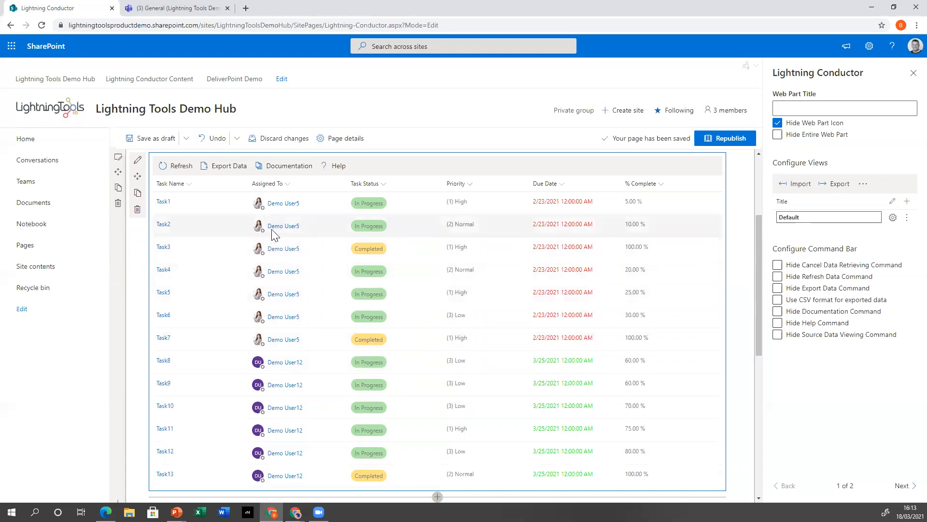
pyautogui.moveTo(260, 231)
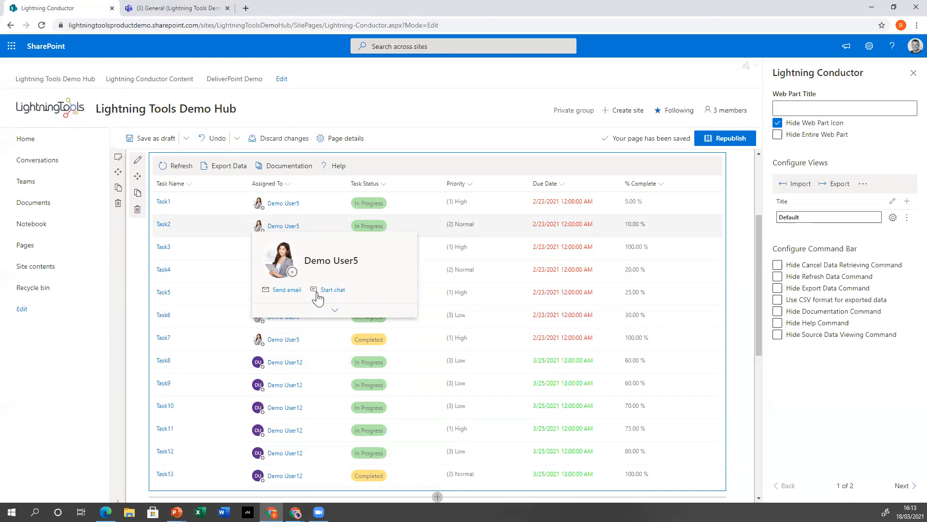
pyautogui.click(336, 310)
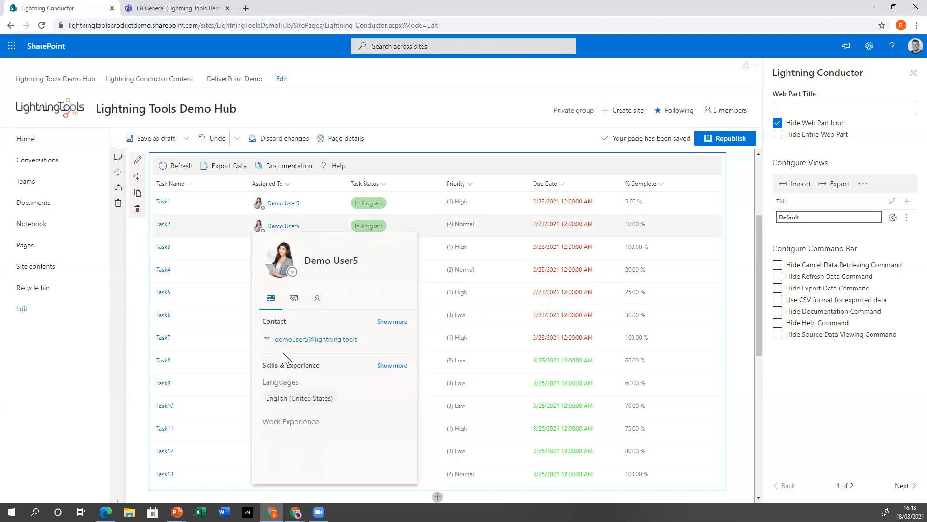
pyautogui.click(294, 298)
pyautogui.click(317, 298)
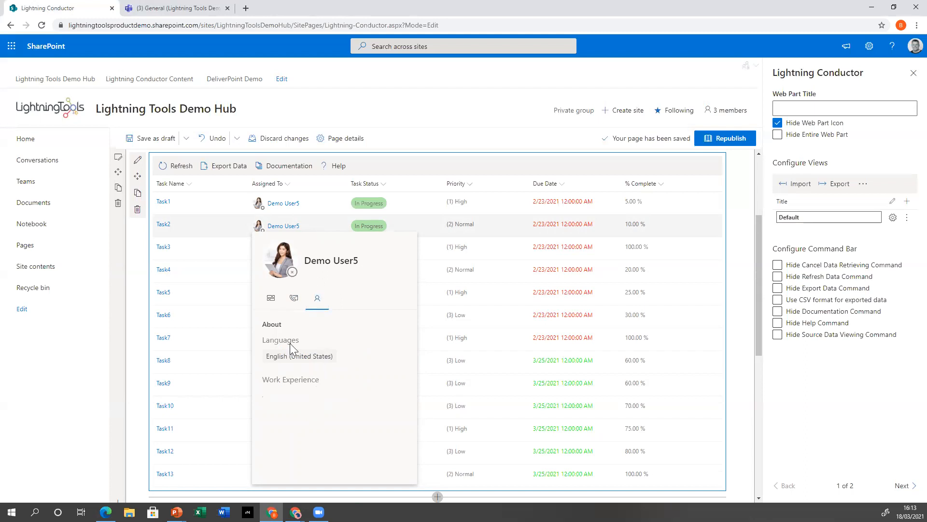
pyautogui.click(270, 298)
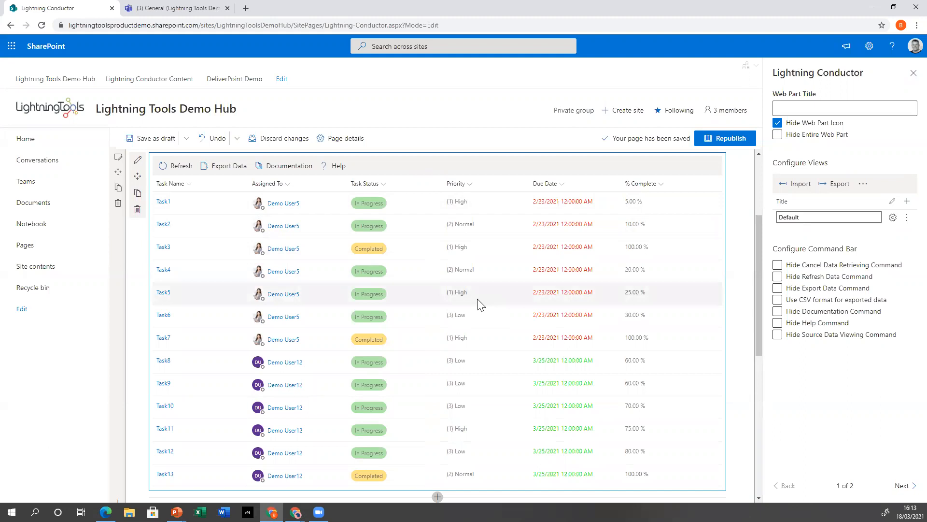
# Step: Show the Start Date column in the task grid
pyautogui.click(470, 184)
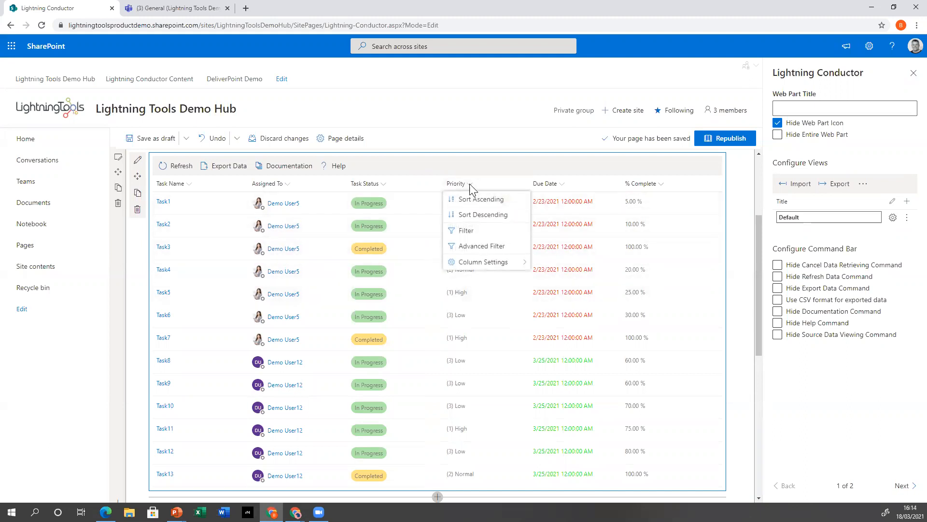
pyautogui.moveTo(504, 270)
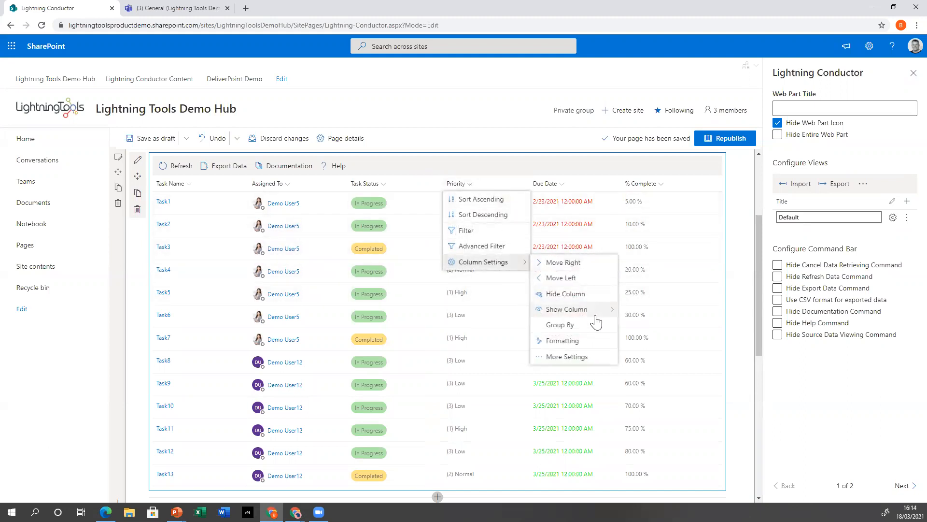
pyautogui.moveTo(595, 319)
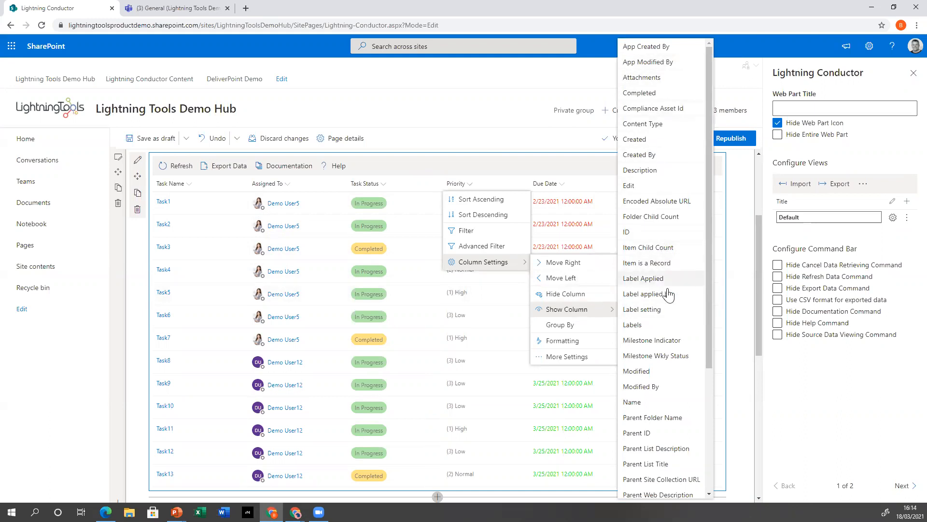
pyautogui.scroll(-3, 669, 294)
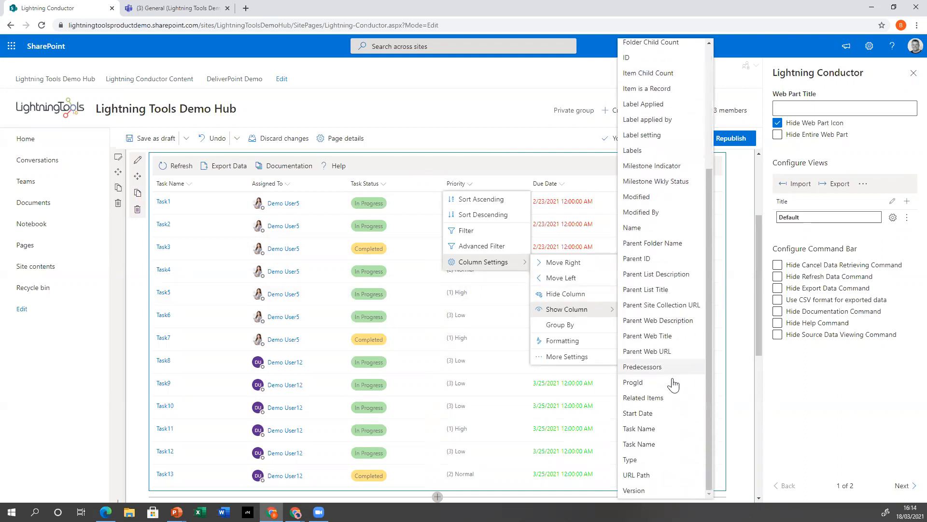
pyautogui.scroll(3, 653, 414)
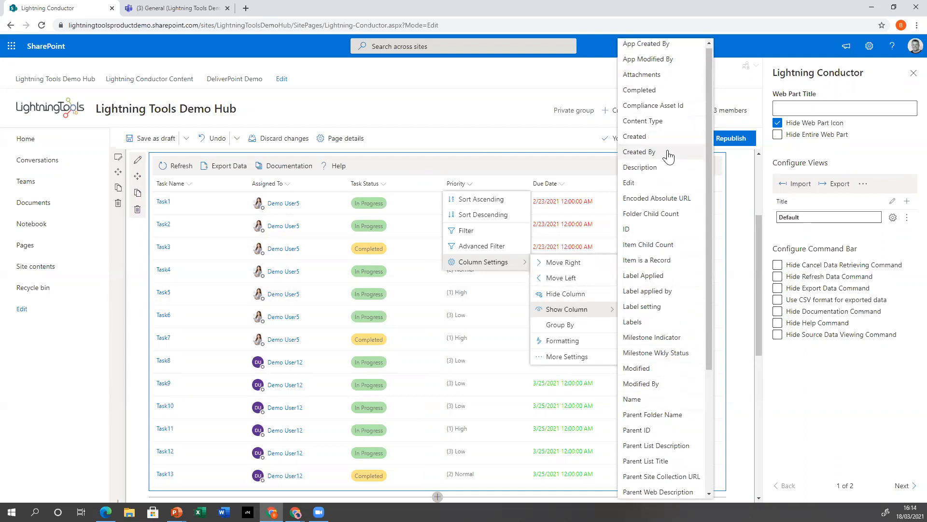
pyautogui.scroll(-3, 667, 152)
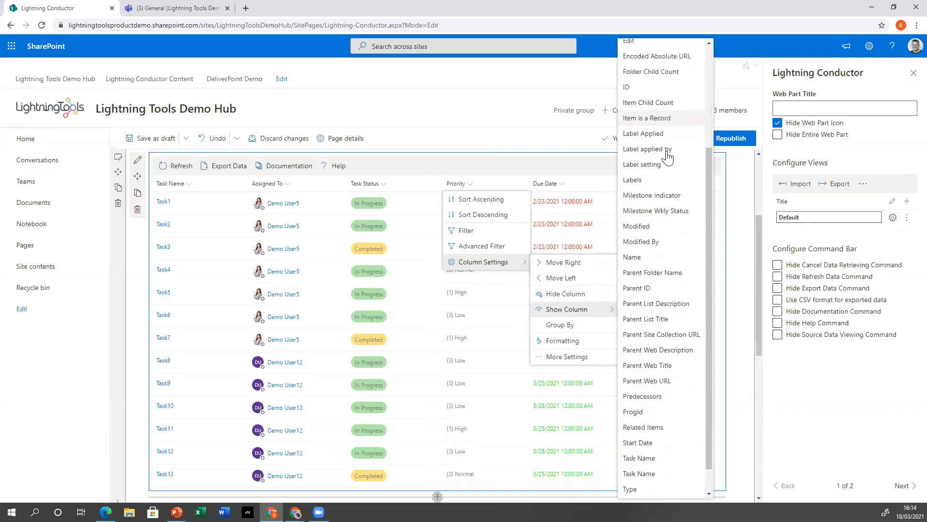
pyautogui.click(660, 443)
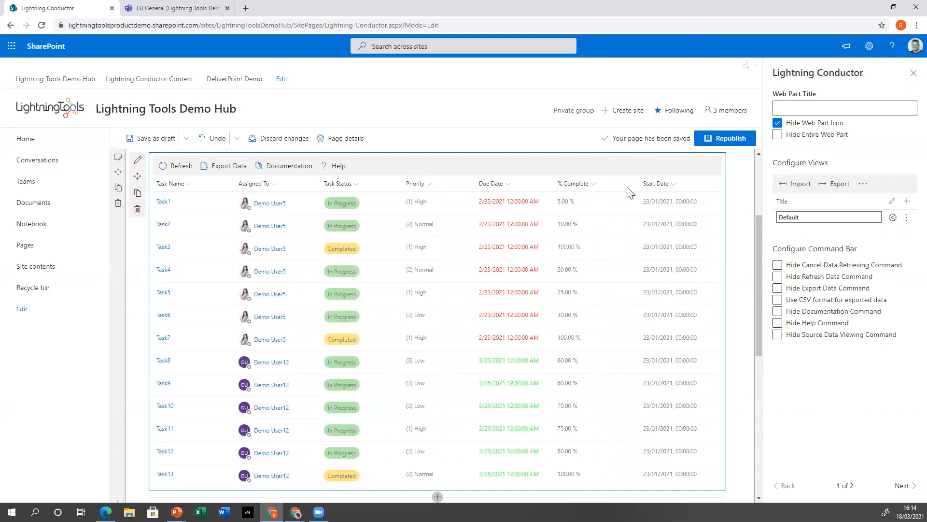
# Step: Move the Start Date column two places left so it sits directly before Due Date
pyautogui.click(673, 183)
pyautogui.moveTo(696, 266)
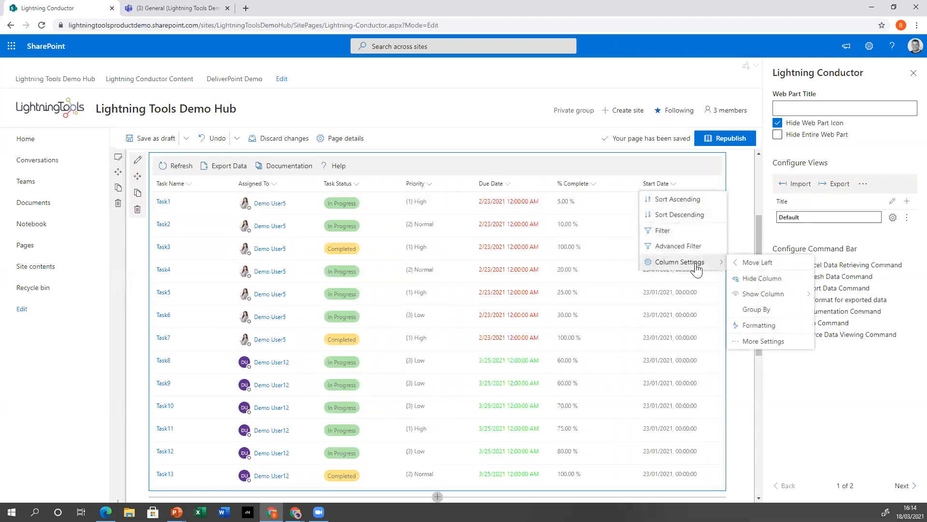
pyautogui.moveTo(774, 298)
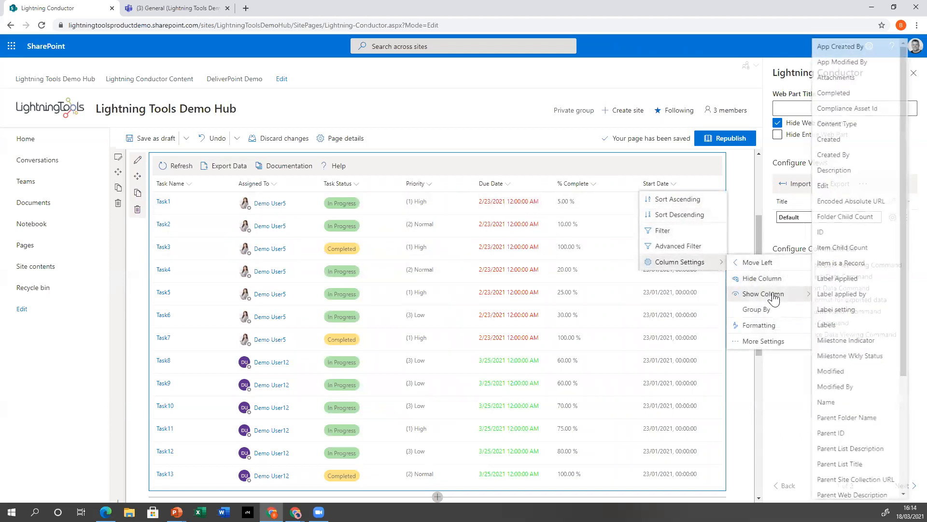
pyautogui.click(759, 262)
pyautogui.click(587, 185)
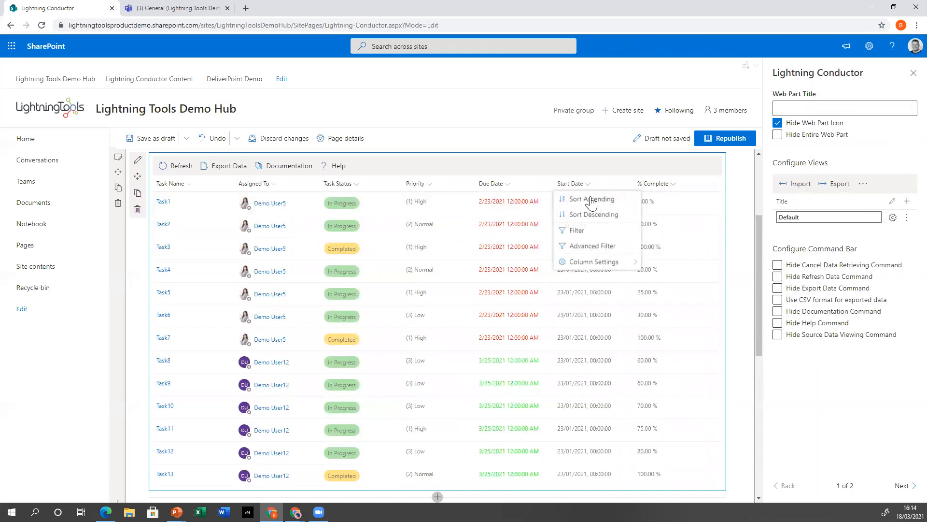
pyautogui.moveTo(606, 264)
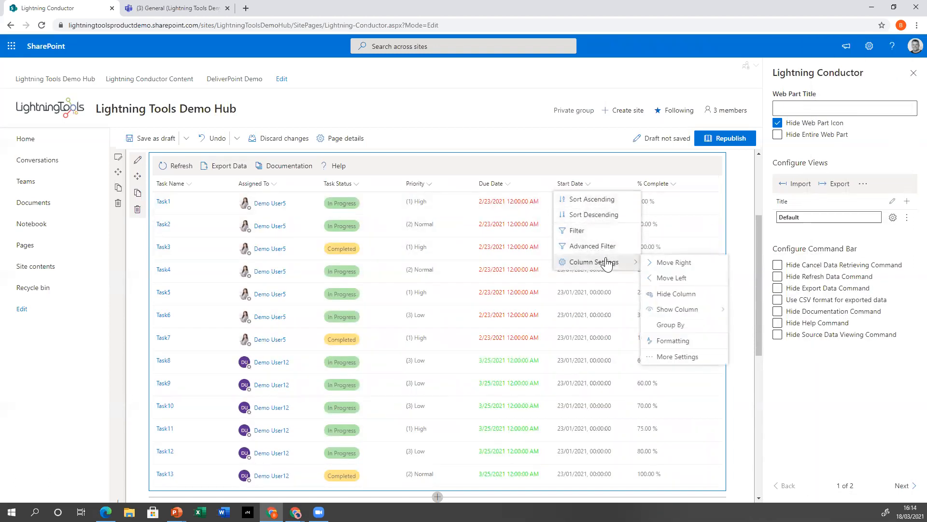
pyautogui.click(674, 278)
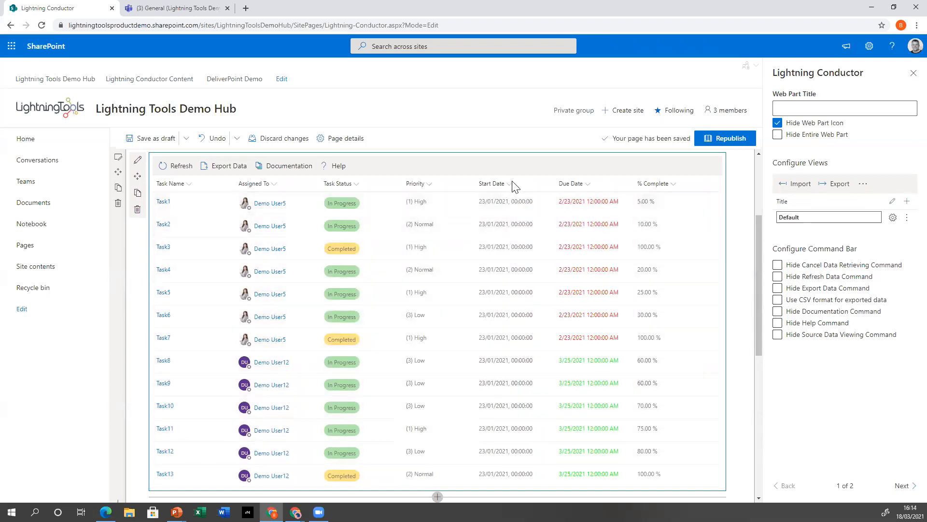
# Step: Set the Start Date column's display format to a date-only format such as 1/23/2021 and save its settings
pyautogui.click(509, 186)
pyautogui.moveTo(534, 262)
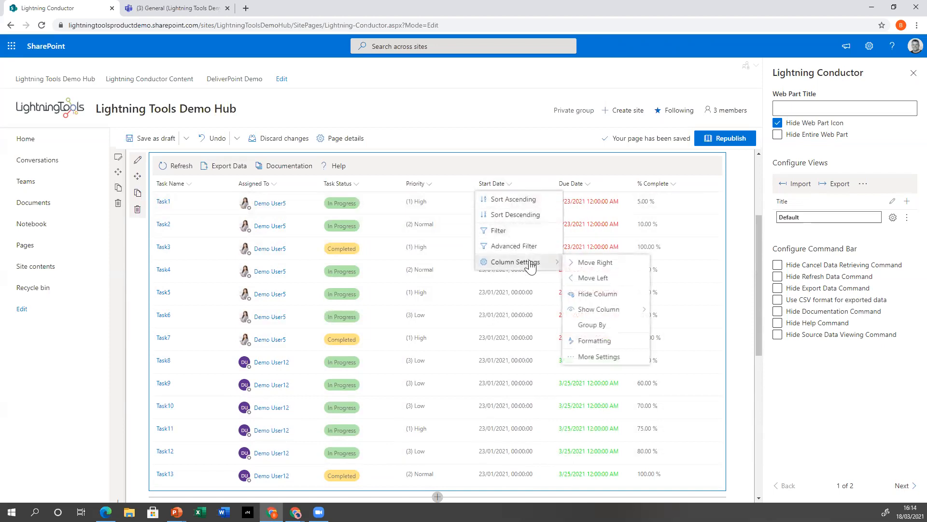
pyautogui.click(610, 358)
pyautogui.click(524, 134)
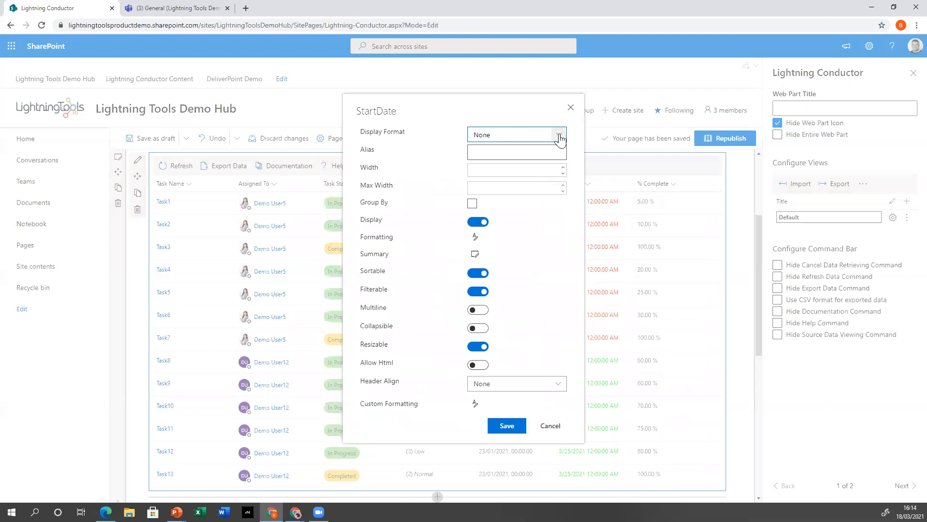
pyautogui.click(556, 137)
pyautogui.click(519, 213)
pyautogui.click(509, 426)
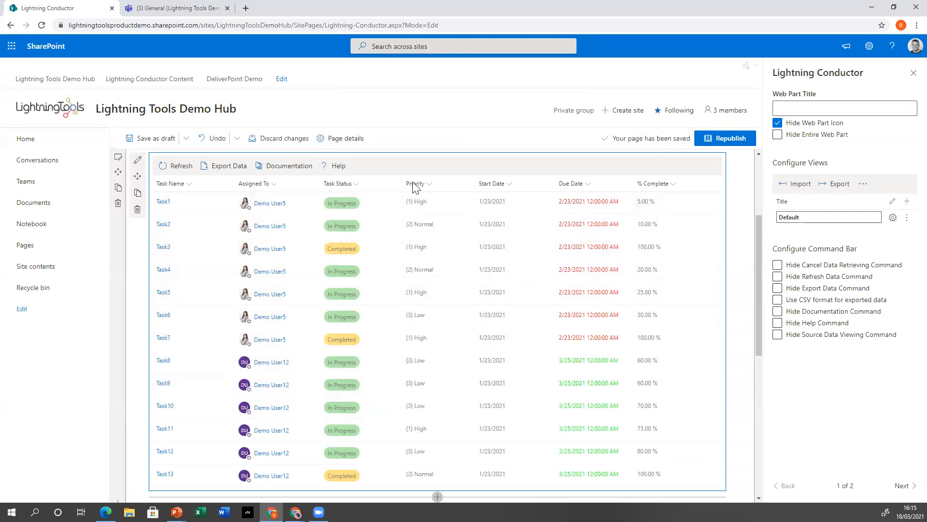
# Step: Start conditional formatting for the Priority column with three formatting rules and expand each rule's condition
pyautogui.click(430, 188)
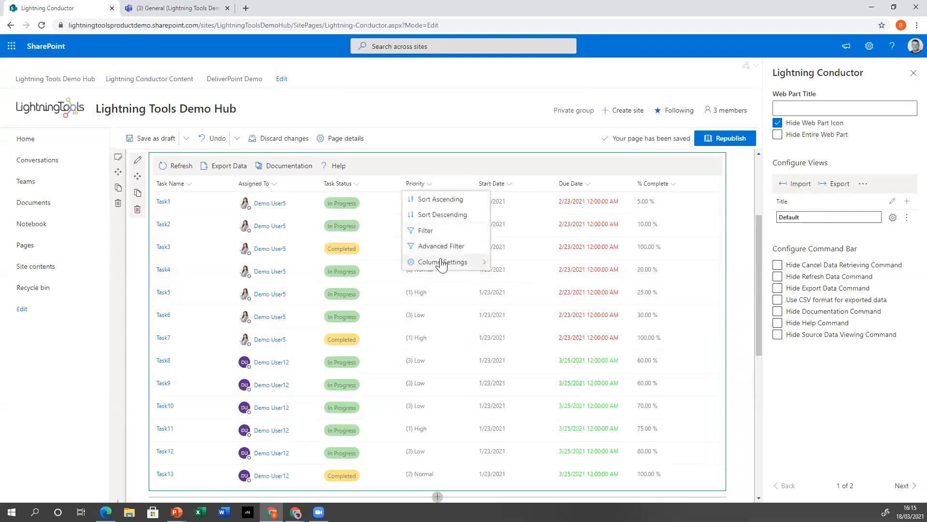
pyautogui.moveTo(443, 265)
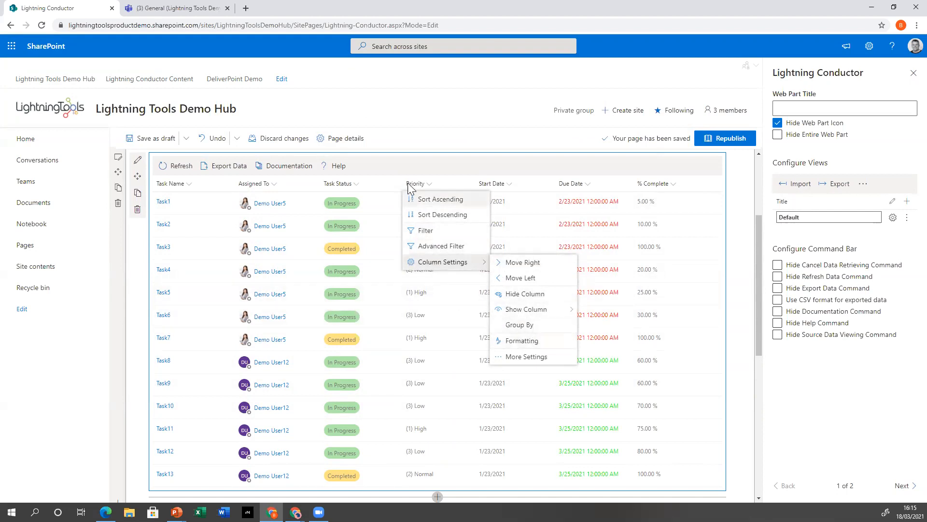
pyautogui.click(522, 341)
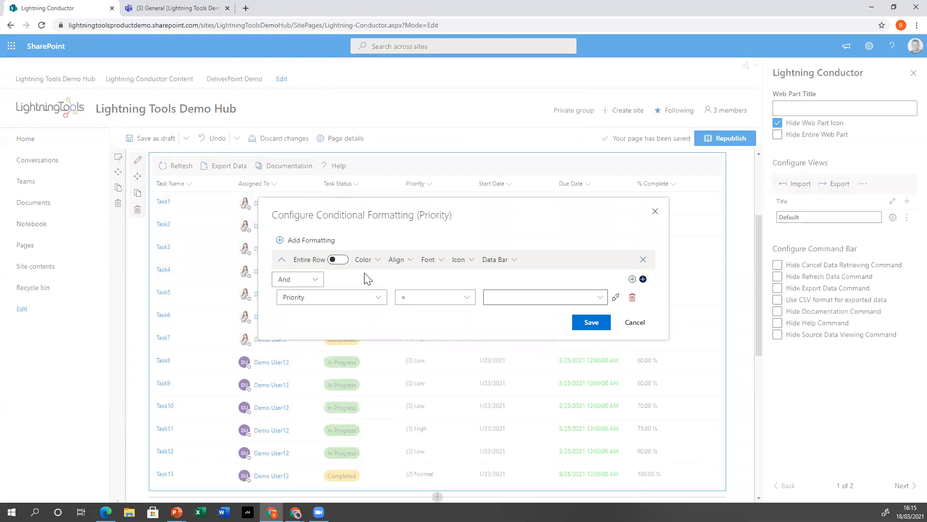
pyautogui.click(279, 240)
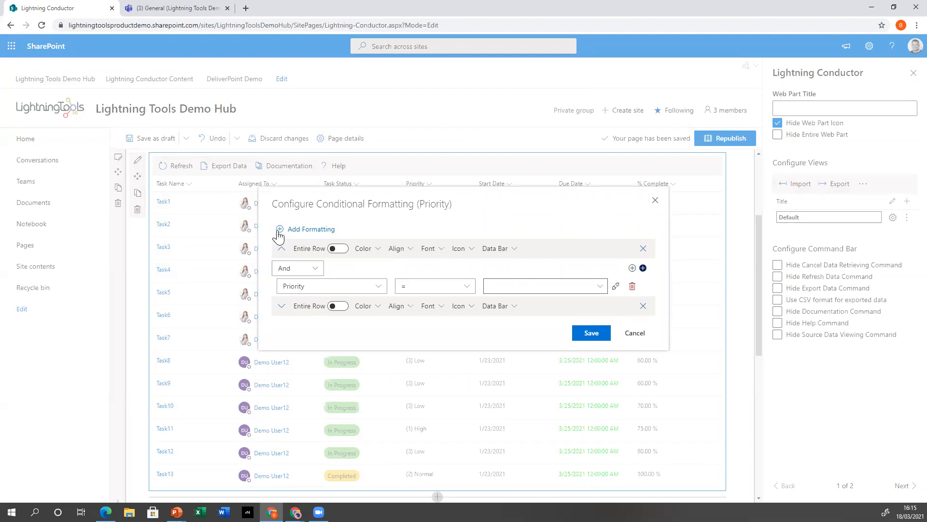
pyautogui.click(279, 229)
pyautogui.click(281, 316)
pyautogui.click(281, 276)
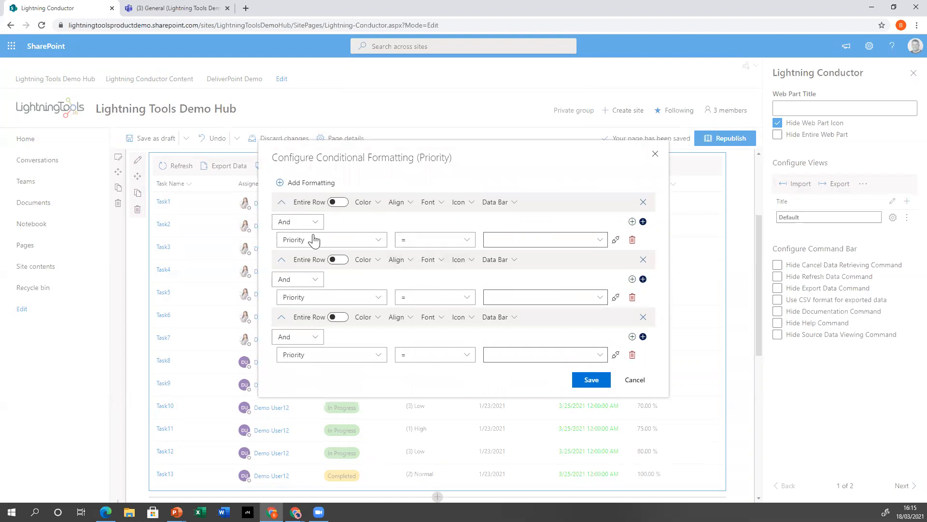
# Step: Set the three rules' conditions to Priority equals (1) High, (2) Normal and (3) Low, and view the icons available for the first rule
pyautogui.click(600, 239)
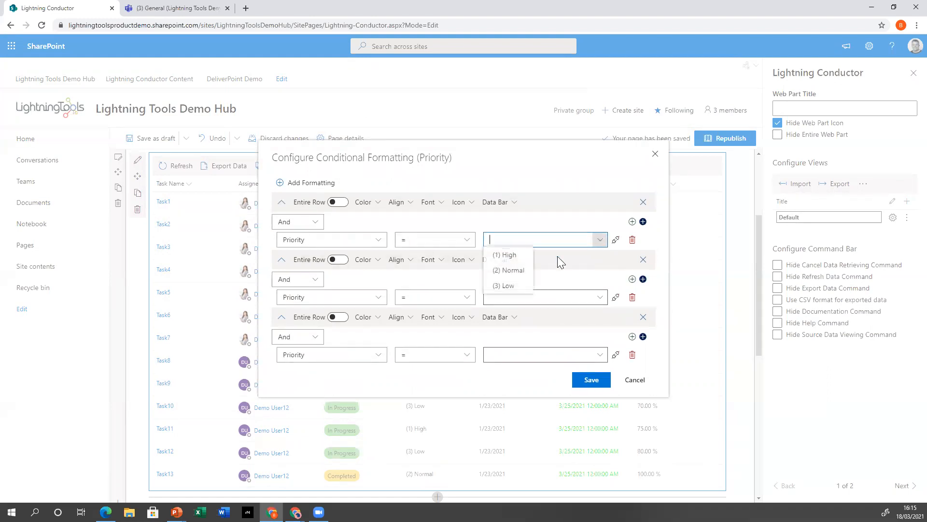
pyautogui.click(512, 257)
pyautogui.click(600, 297)
pyautogui.click(517, 326)
pyautogui.click(601, 357)
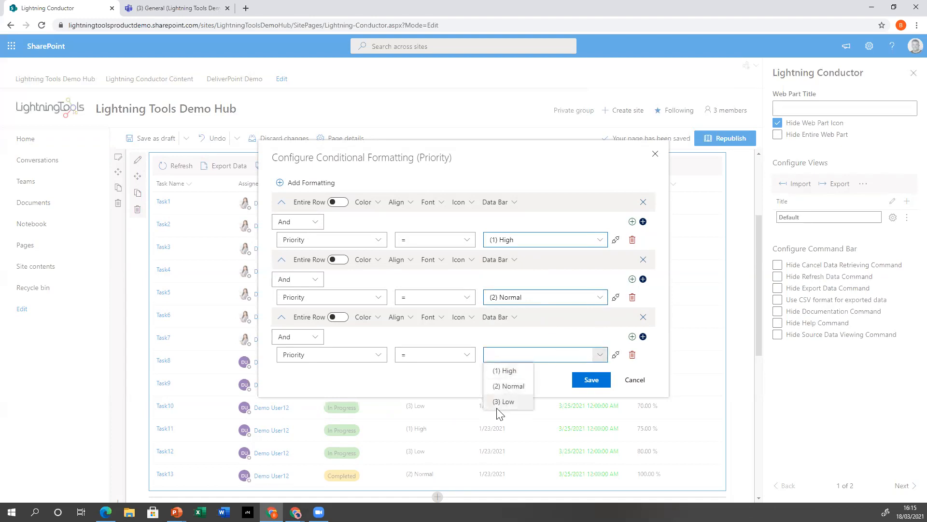
pyautogui.click(498, 407)
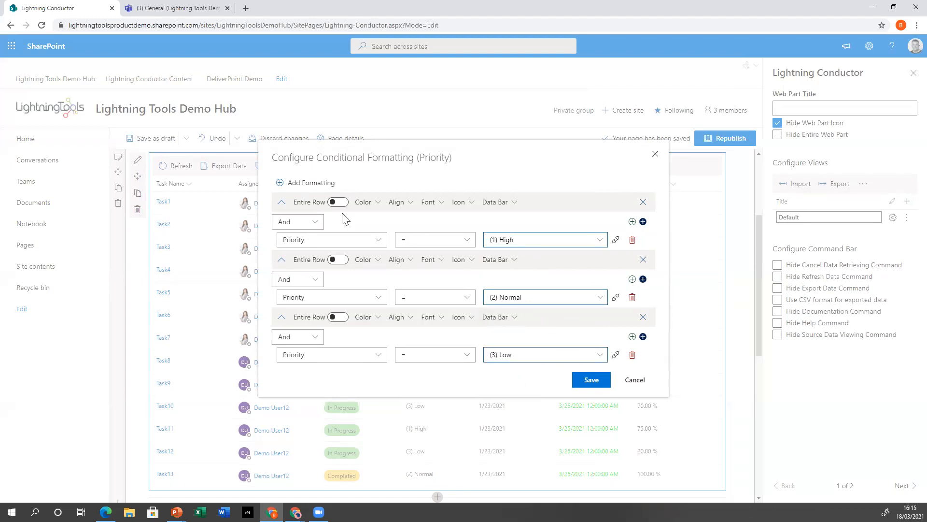
pyautogui.click(467, 203)
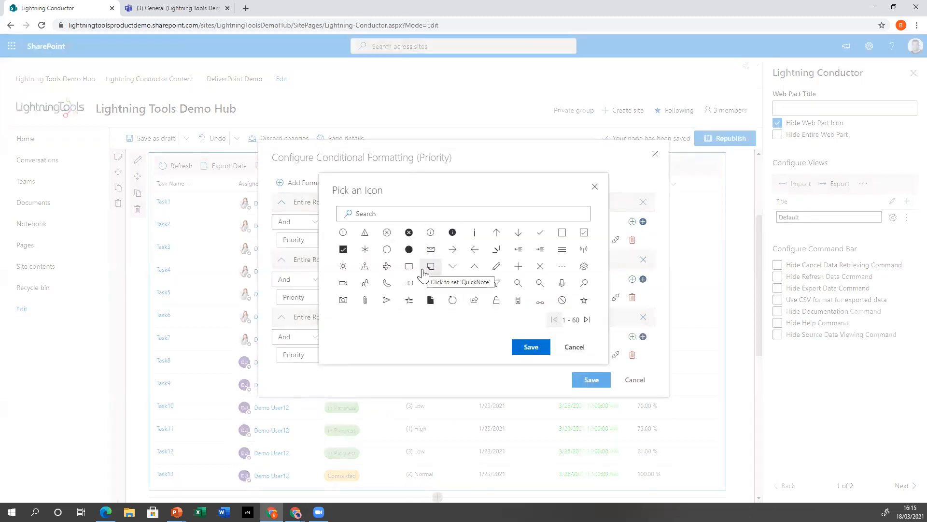
pyautogui.click(577, 348)
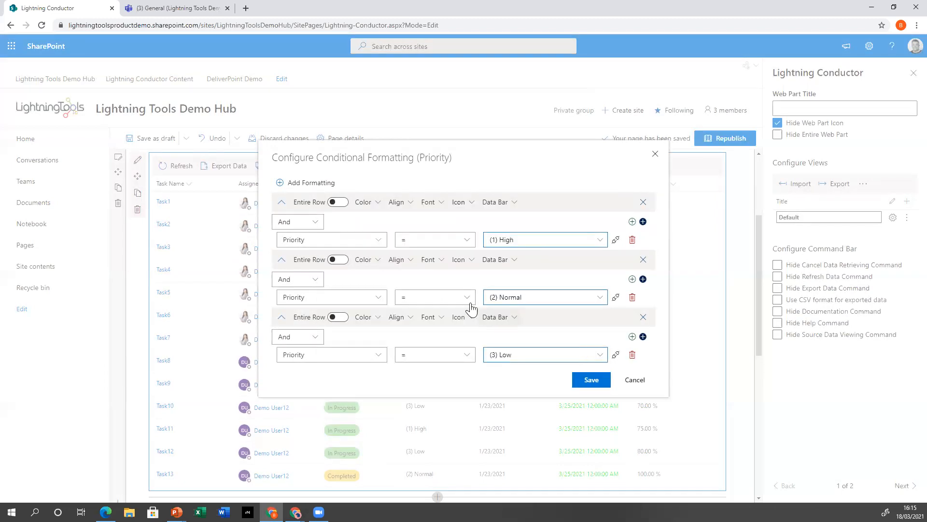
# Step: Give the (1) High rule a custom red pill color with a white fore color
pyautogui.click(377, 203)
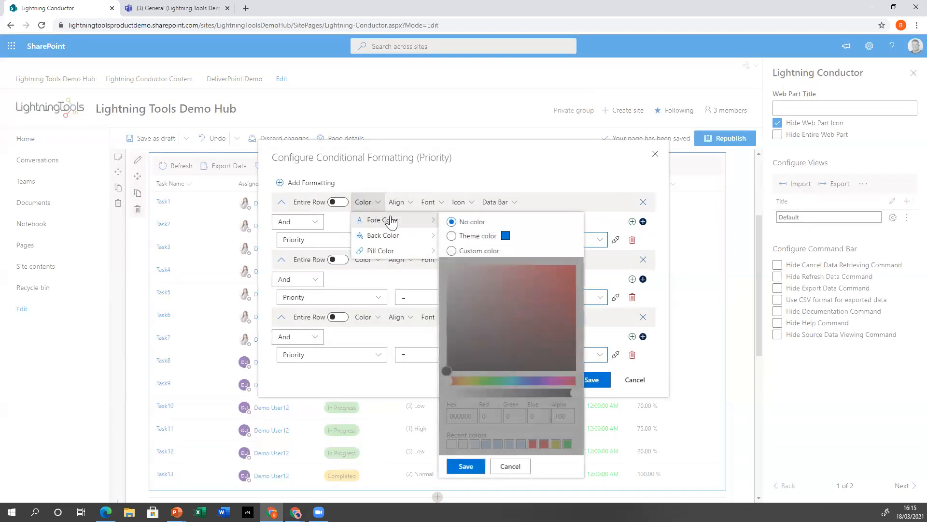
pyautogui.moveTo(400, 253)
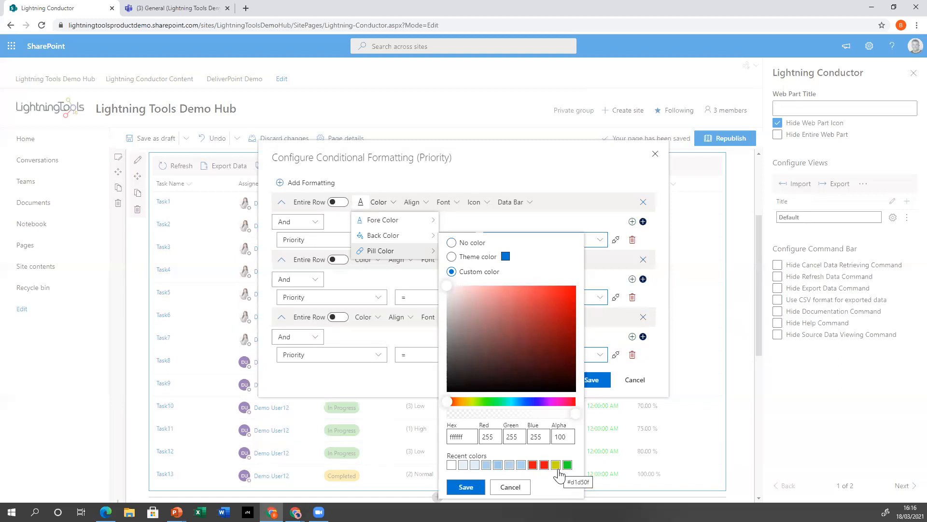
pyautogui.click(544, 464)
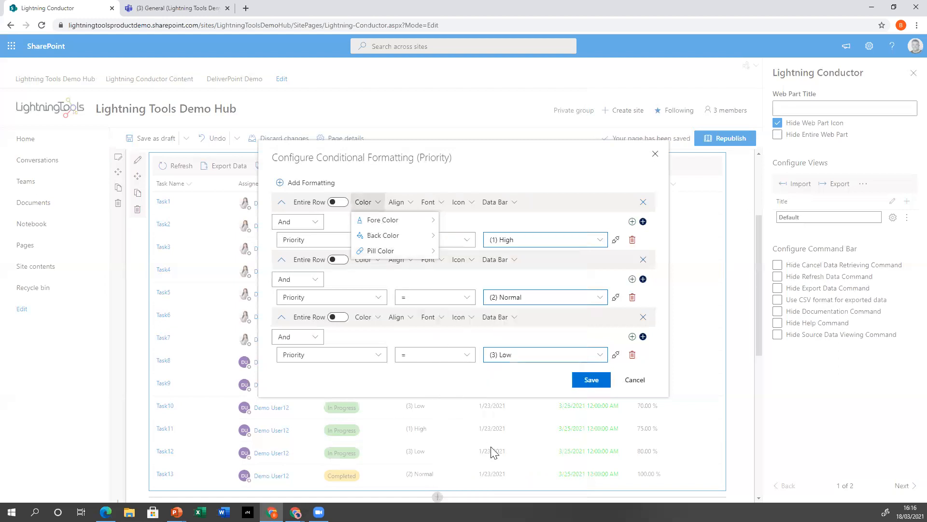
pyautogui.moveTo(409, 253)
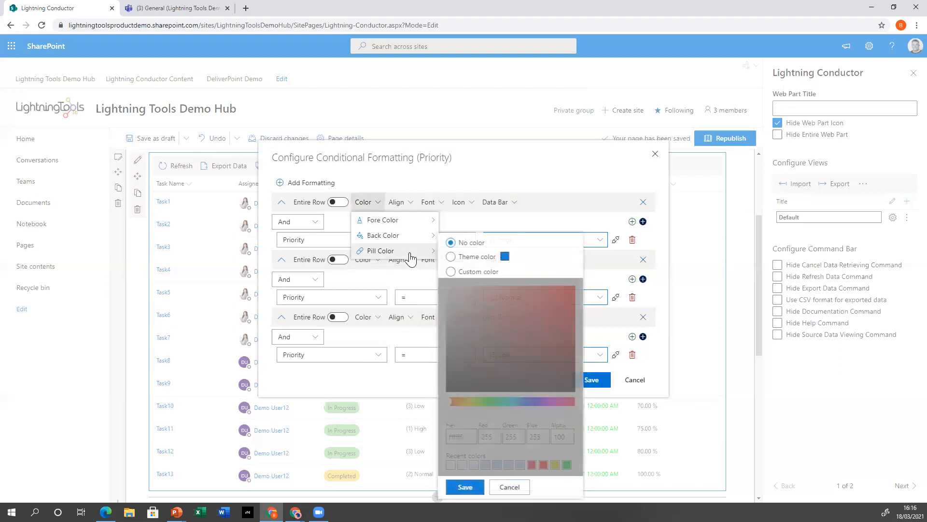
pyautogui.click(453, 272)
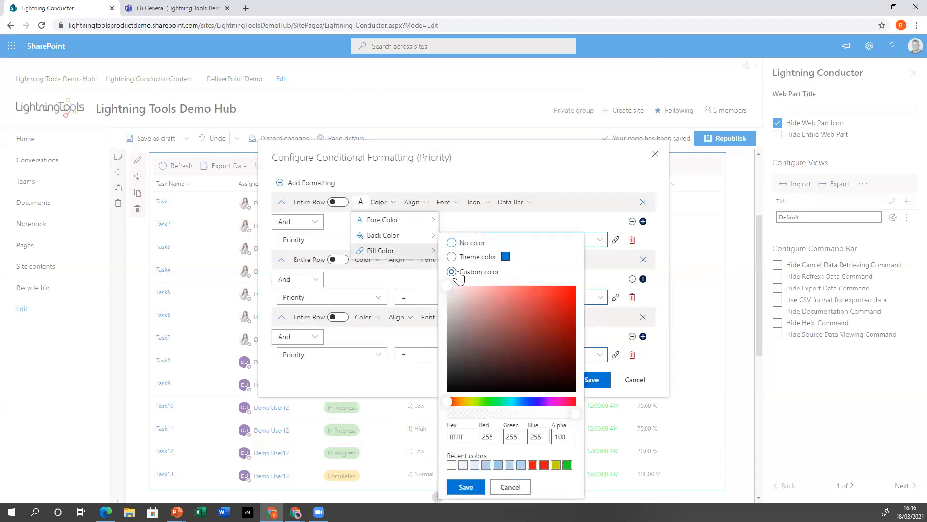
pyautogui.click(543, 465)
pyautogui.click(476, 488)
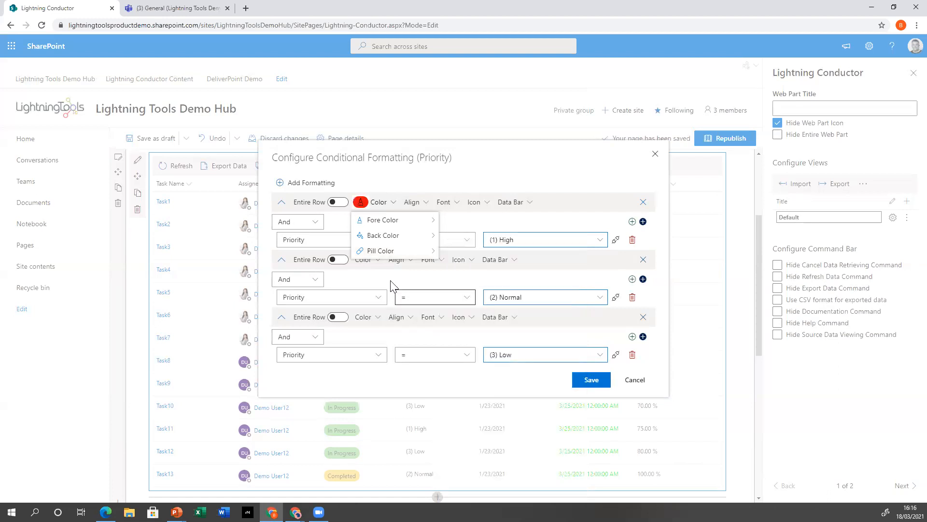
pyautogui.moveTo(403, 226)
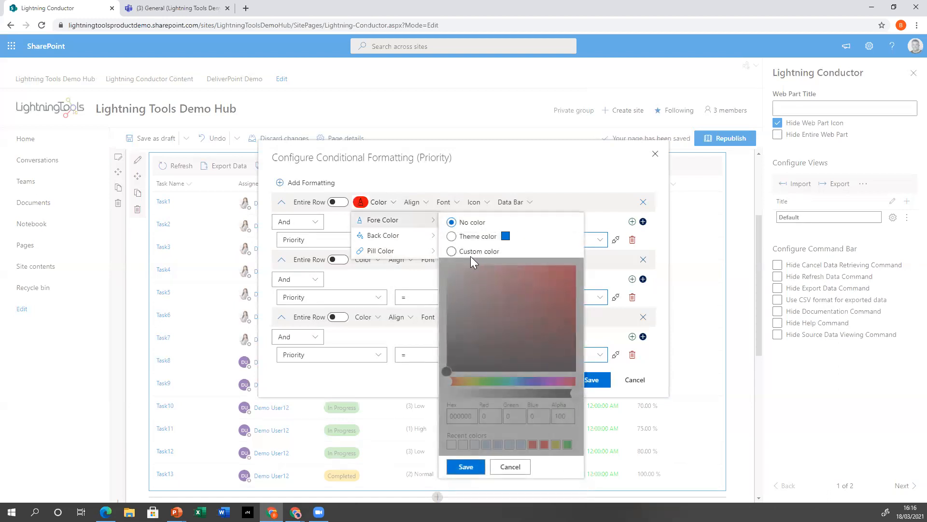
pyautogui.click(451, 251)
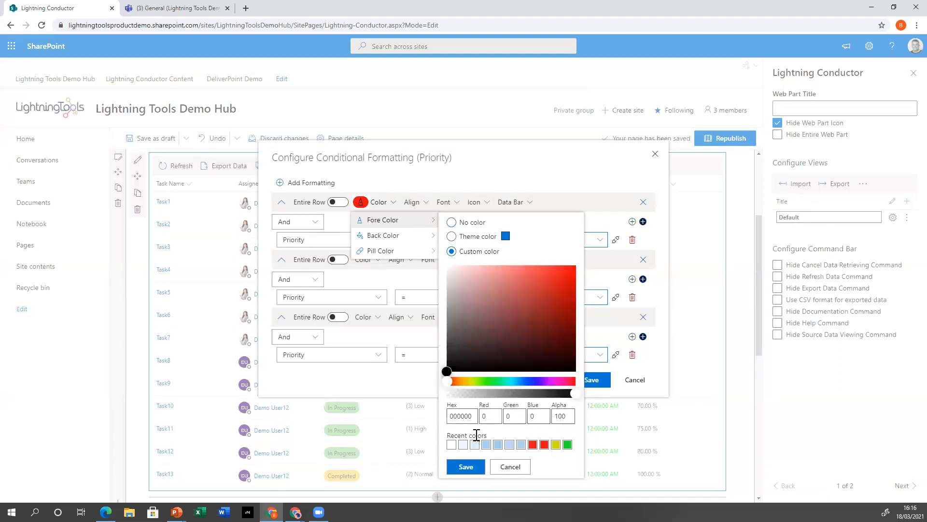
pyautogui.click(464, 466)
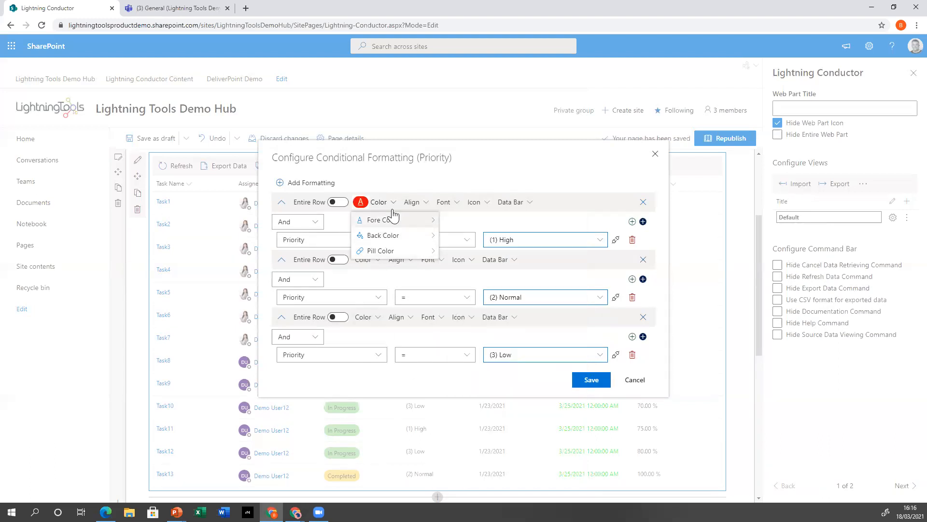
pyautogui.click(474, 224)
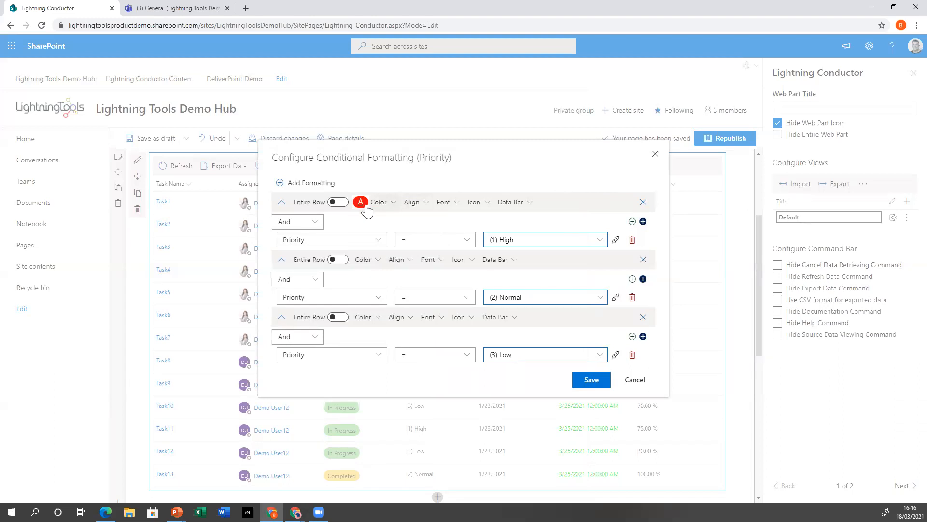
# Step: Give the (2) Normal rule a custom yellow pill color (d1d50f) with a white fore color
pyautogui.click(376, 261)
pyautogui.moveTo(385, 313)
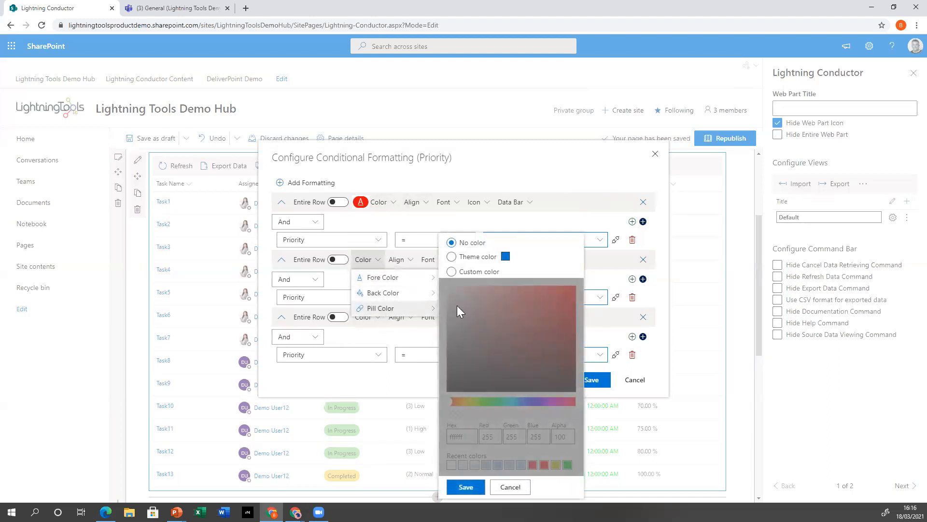
pyautogui.click(452, 271)
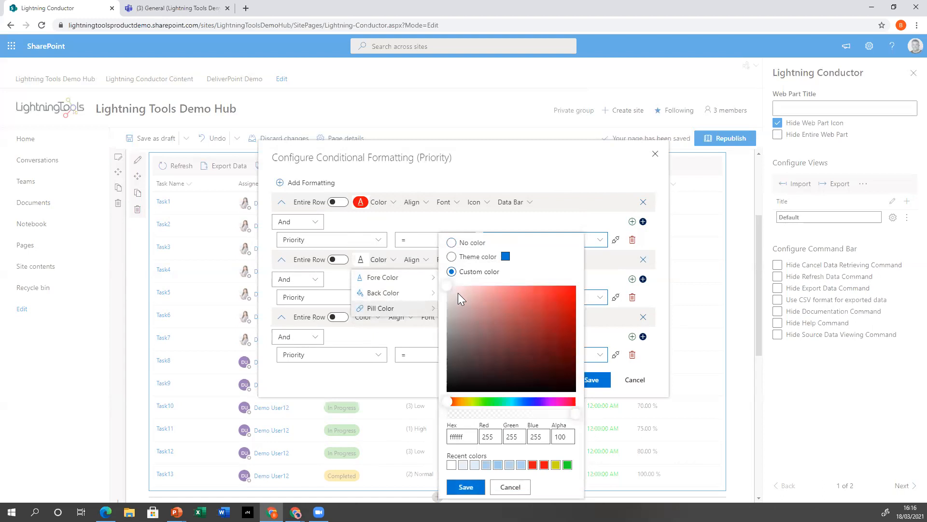
pyautogui.click(556, 465)
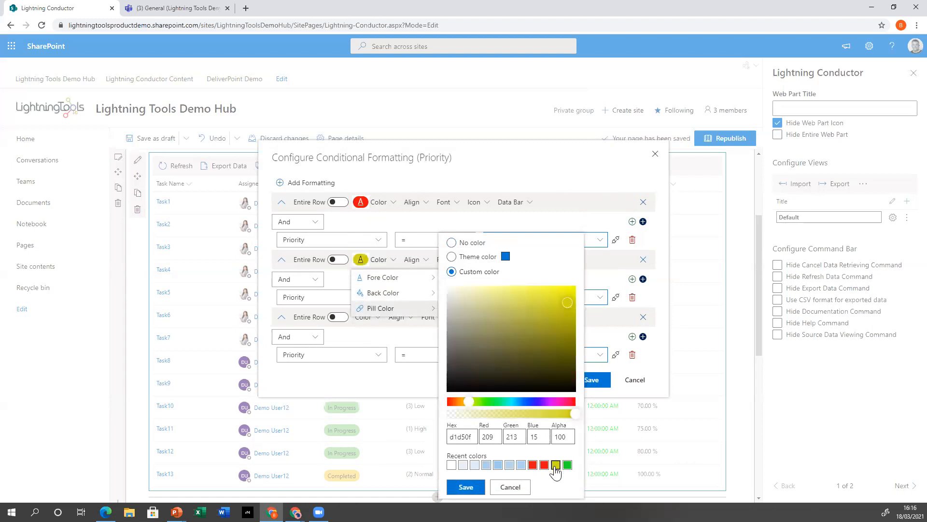
pyautogui.click(465, 487)
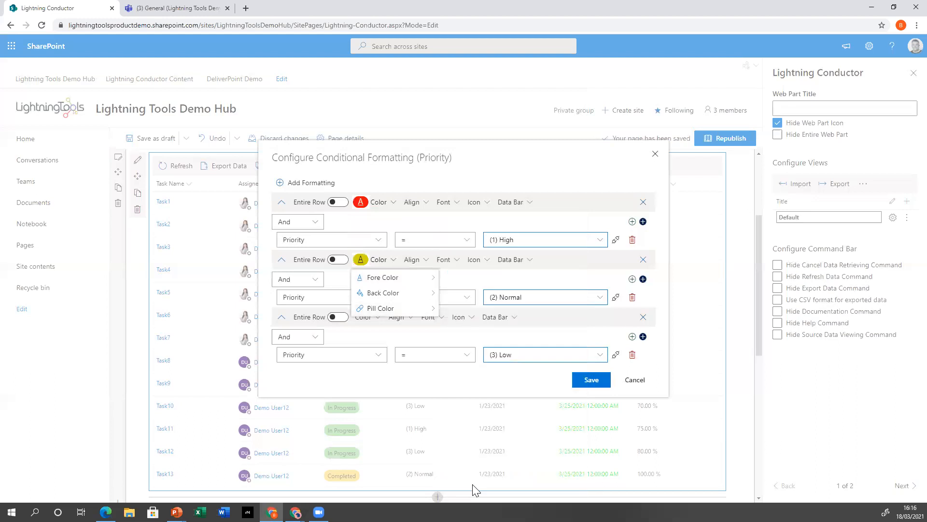
pyautogui.moveTo(384, 277)
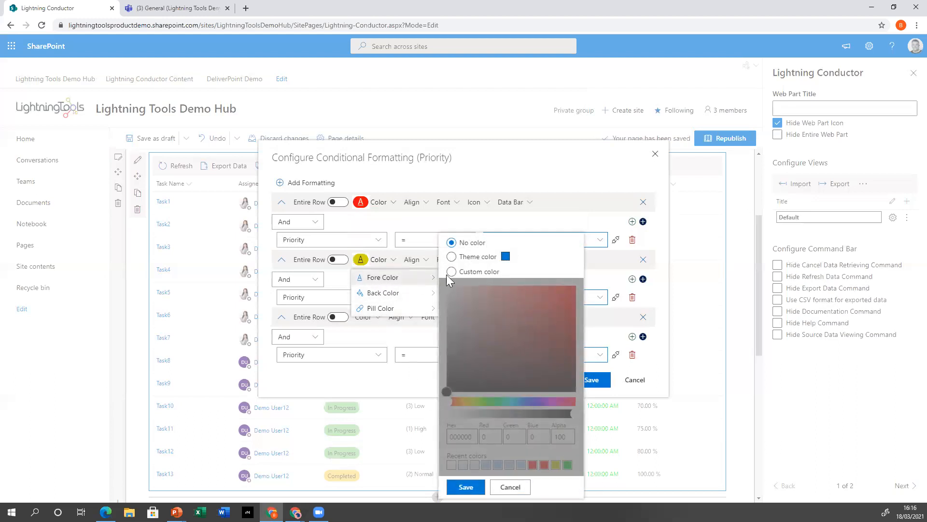
pyautogui.click(450, 273)
pyautogui.click(452, 466)
pyautogui.click(459, 484)
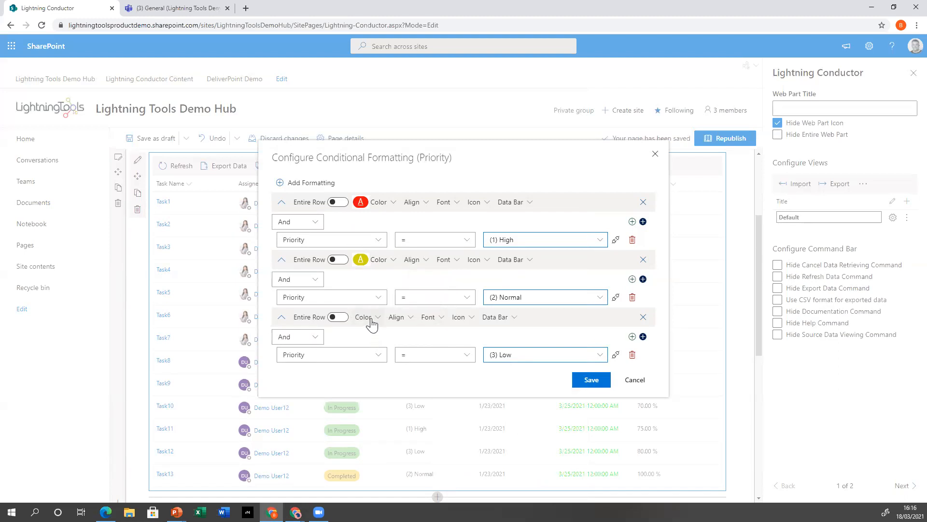
# Step: Give the (3) Low rule a custom green pill color (1be029) with a white fore color (ffffff), and save the Priority formatting
pyautogui.click(369, 319)
pyautogui.moveTo(392, 370)
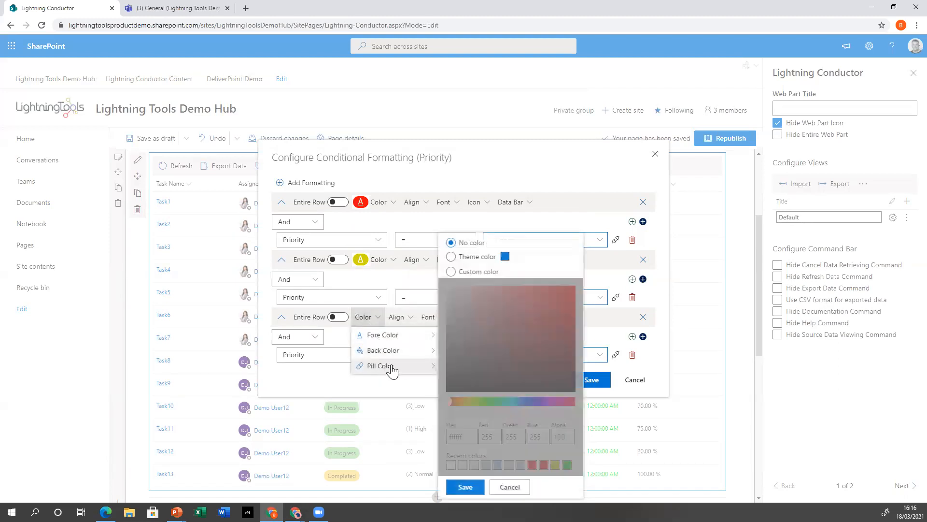
pyautogui.click(454, 272)
pyautogui.click(568, 464)
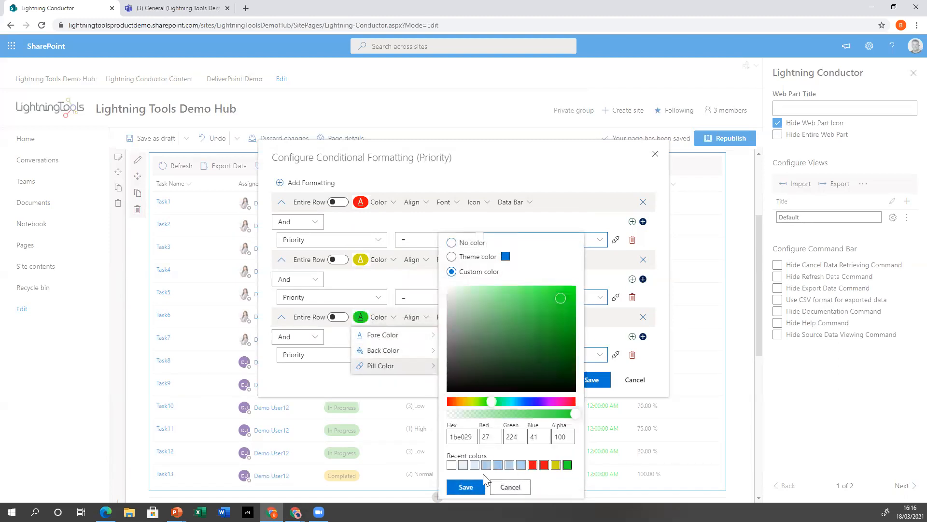
pyautogui.click(466, 487)
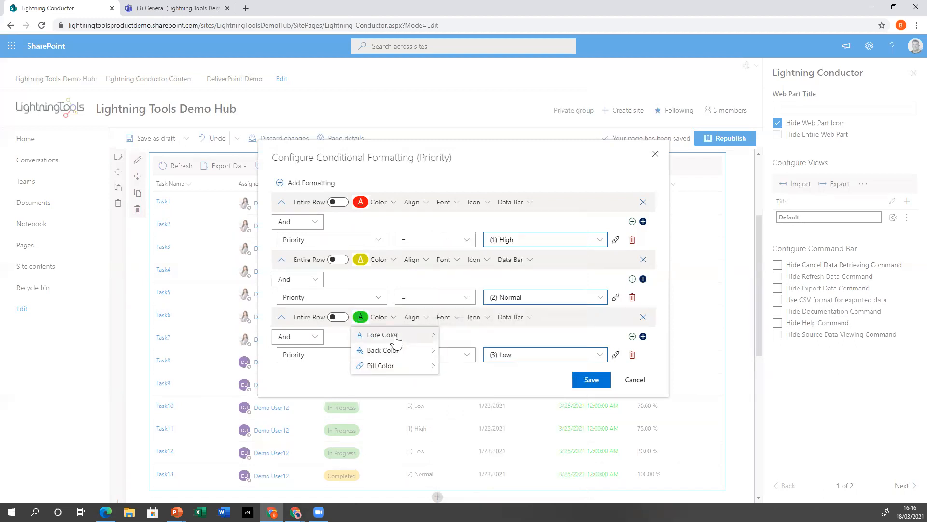
pyautogui.moveTo(382, 335)
pyautogui.click(453, 465)
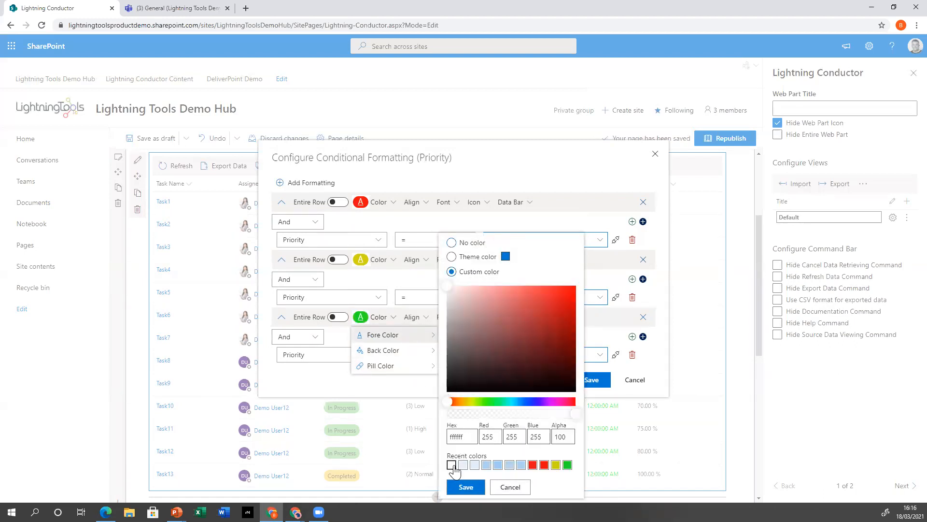
pyautogui.click(464, 486)
pyautogui.click(473, 385)
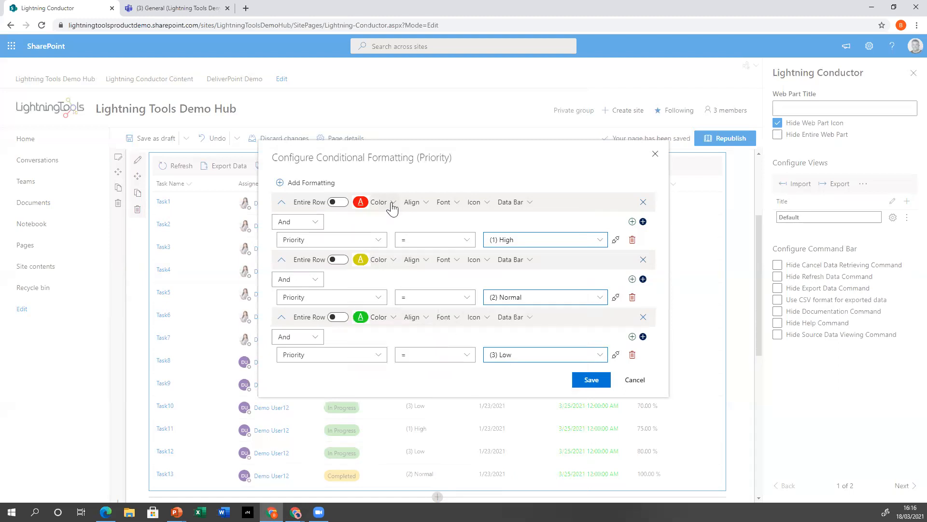
pyautogui.click(594, 381)
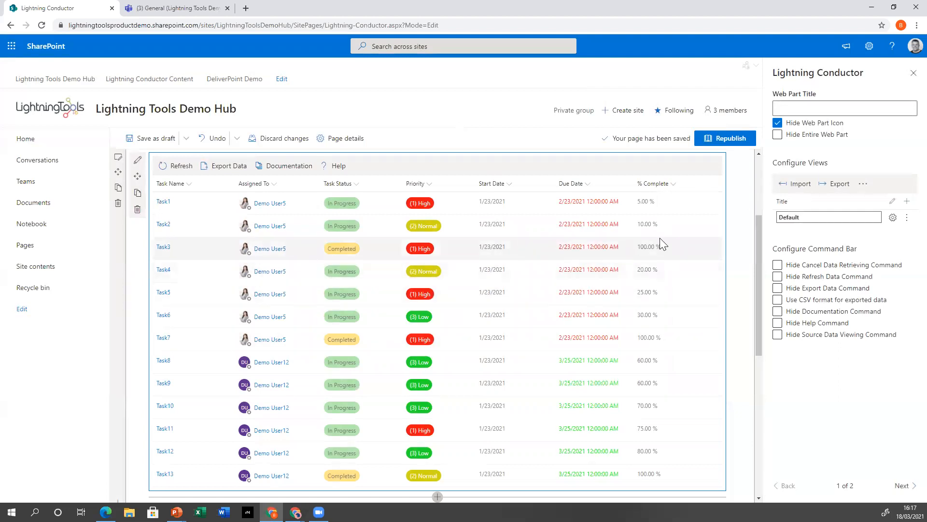
# Step: Start conditional formatting for the % Complete column, remove its default condition, and configure a data bar with a max value of 1
pyautogui.click(672, 184)
pyautogui.moveTo(675, 262)
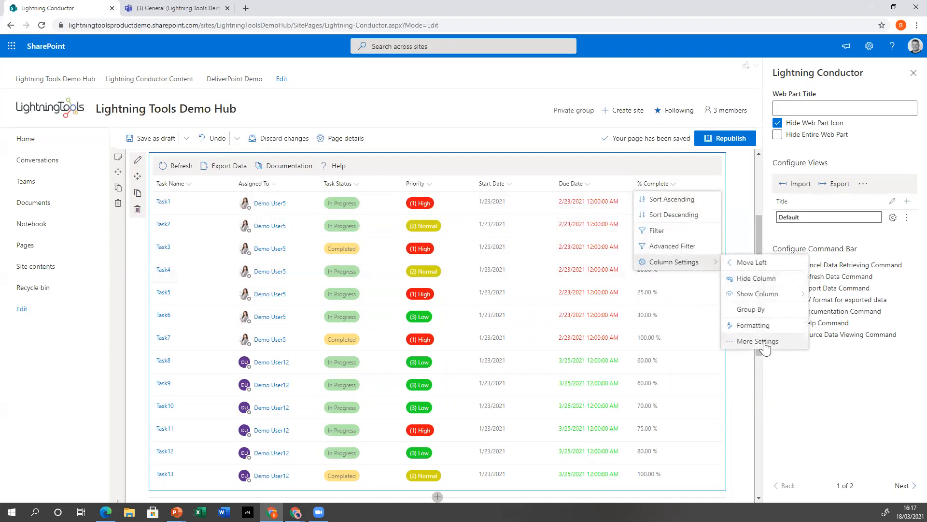
pyautogui.click(756, 325)
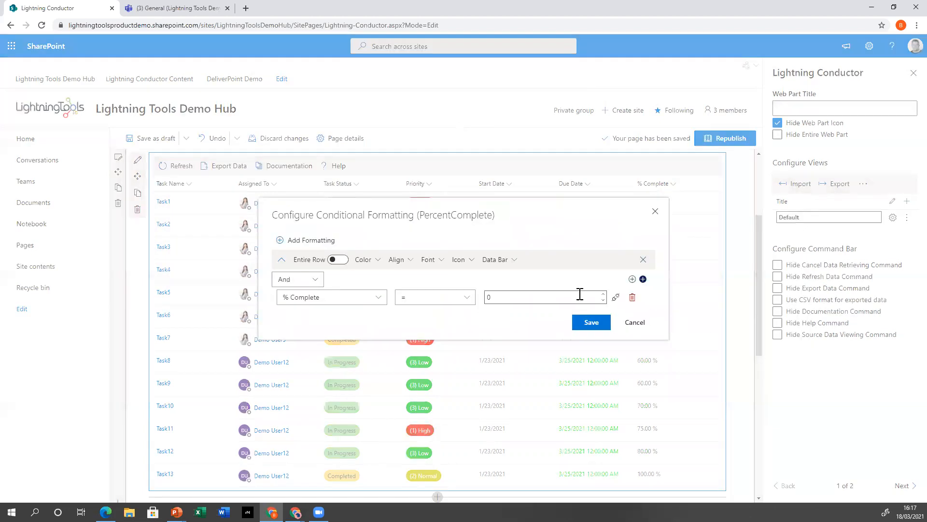
pyautogui.click(633, 299)
pyautogui.click(516, 269)
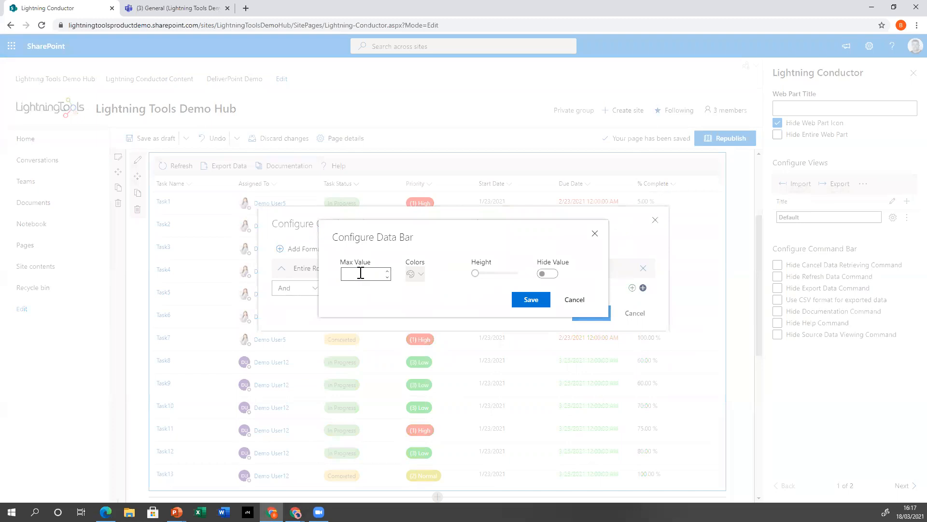
pyautogui.write('1')
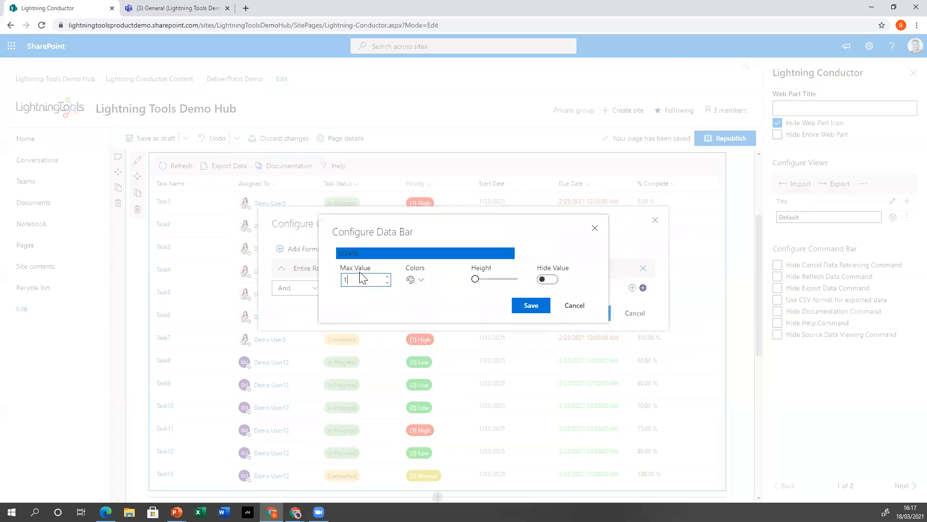
# Step: Give the data bar a custom blue color (0078d4) with about 36 alpha, and save the % Complete formatting
pyautogui.click(416, 281)
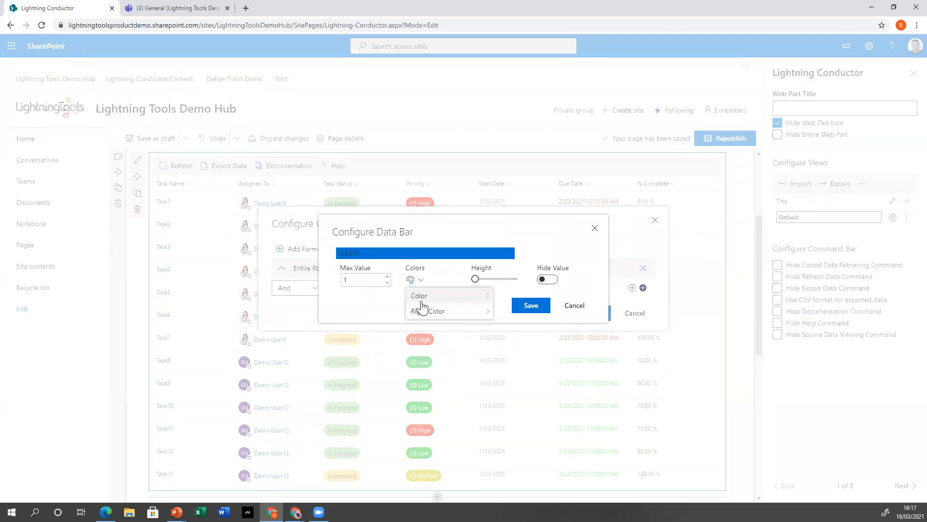
pyautogui.moveTo(419, 298)
pyautogui.click(518, 273)
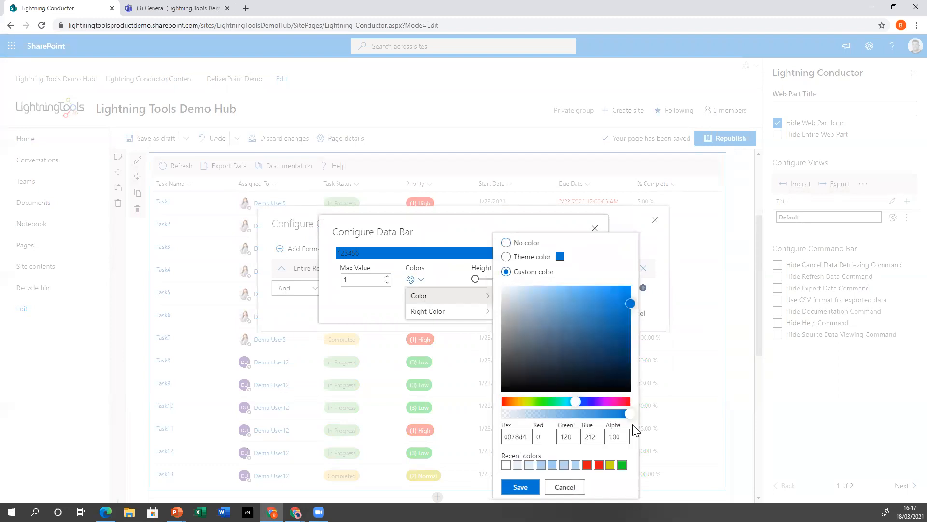
pyautogui.moveTo(629, 414); pyautogui.dragTo(547, 413)
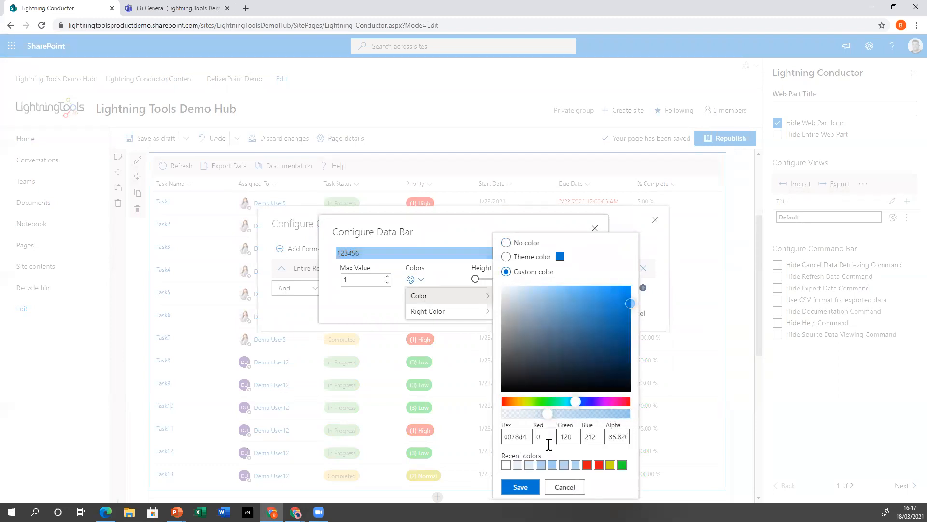
pyautogui.click(521, 487)
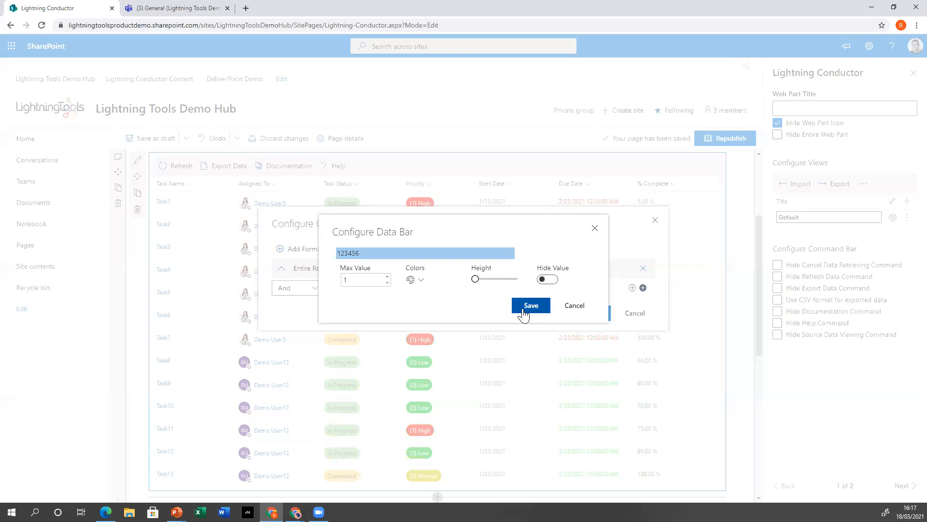
pyautogui.click(527, 307)
pyautogui.click(586, 314)
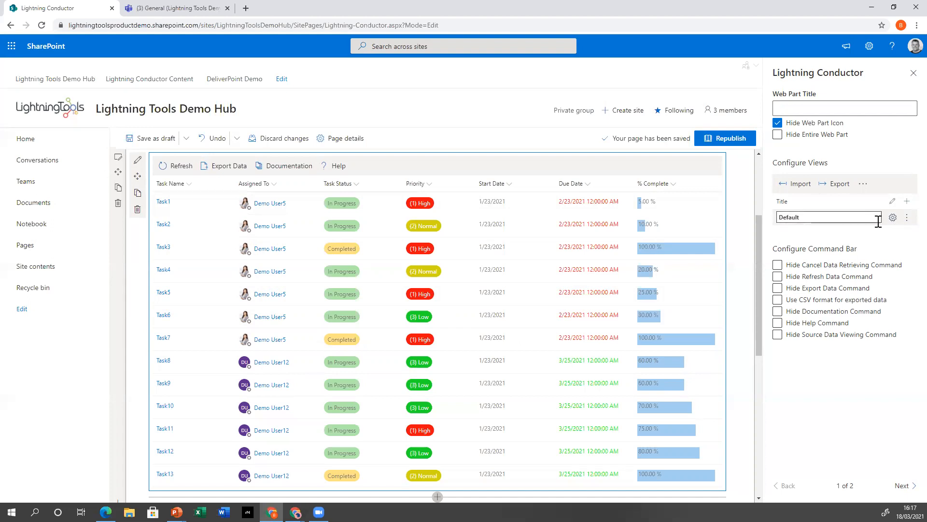
# Step: Rename the Default view to Tasks Lists and add a second view named Microsoft To Do
pyautogui.doubleClick(845, 217)
pyautogui.write('Tasks Lists')
pyautogui.click(906, 202)
pyautogui.tripleClick(833, 232)
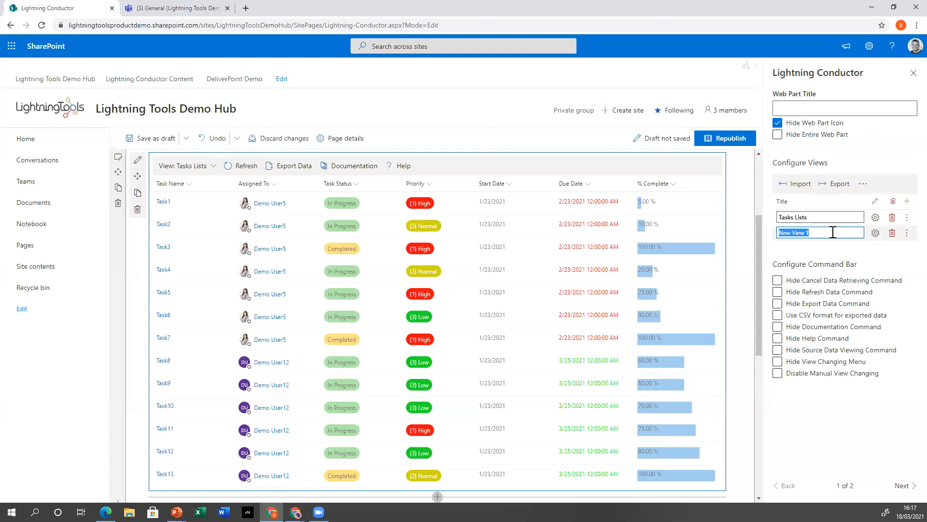
pyautogui.write('Microsoft To Do')
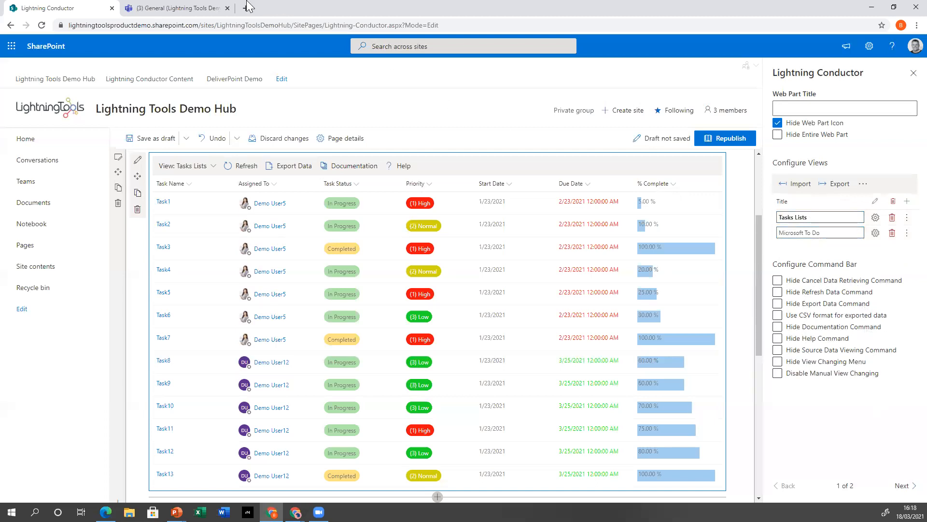
# Step: Open a copy of the current Lightning Conductor page in a new browser tab
pyautogui.click(143, 26)
pyautogui.hotkey('ctrl', 'c')
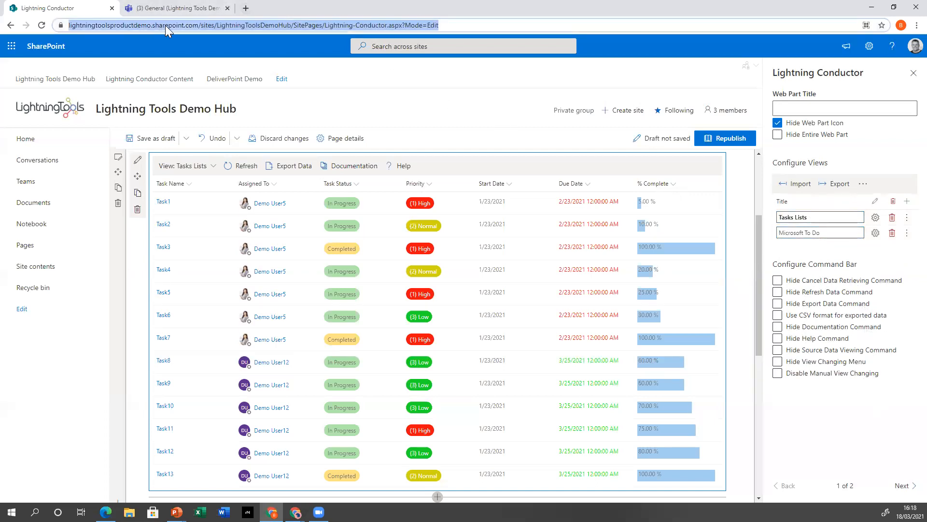
pyautogui.click(246, 9)
pyautogui.hotkey('ctrl', 'v')
pyautogui.press('Return')
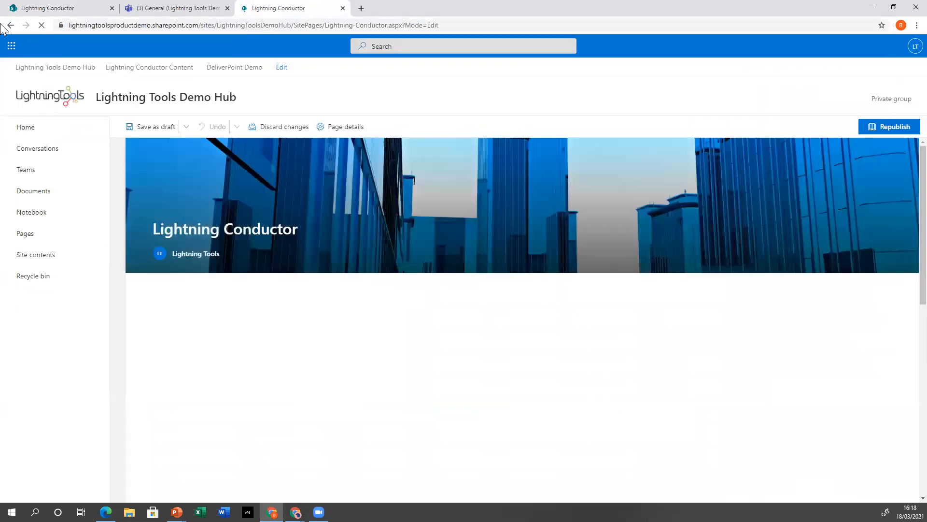
# Step: Search all Microsoft 365 apps for "to d" and switch to To Do, leaving the duplicate page
pyautogui.click(12, 46)
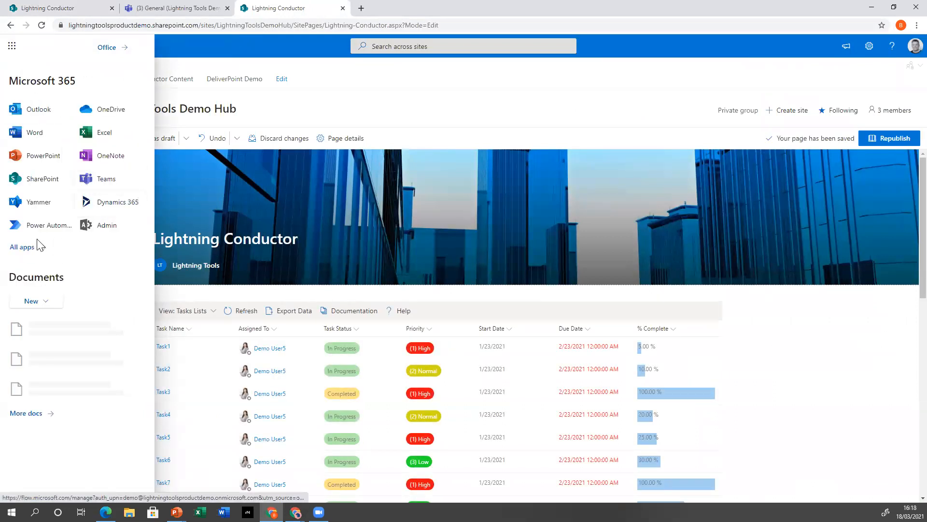
pyautogui.click(25, 258)
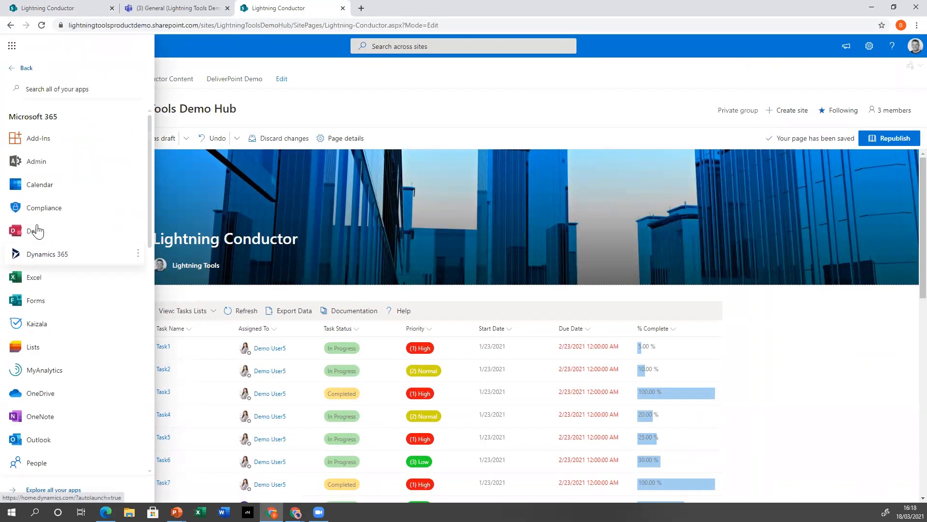
pyautogui.scroll(-2, 63, 182)
pyautogui.scroll(-1, 62, 183)
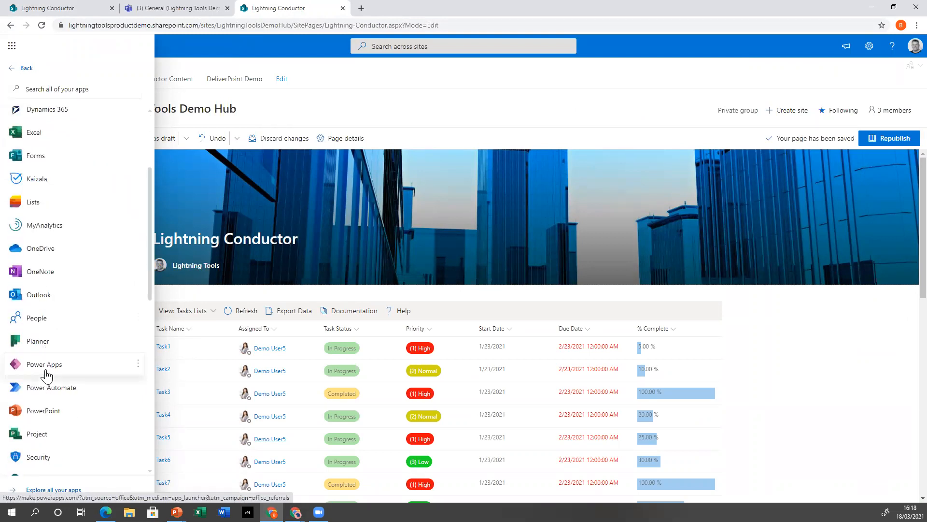
pyautogui.click(74, 90)
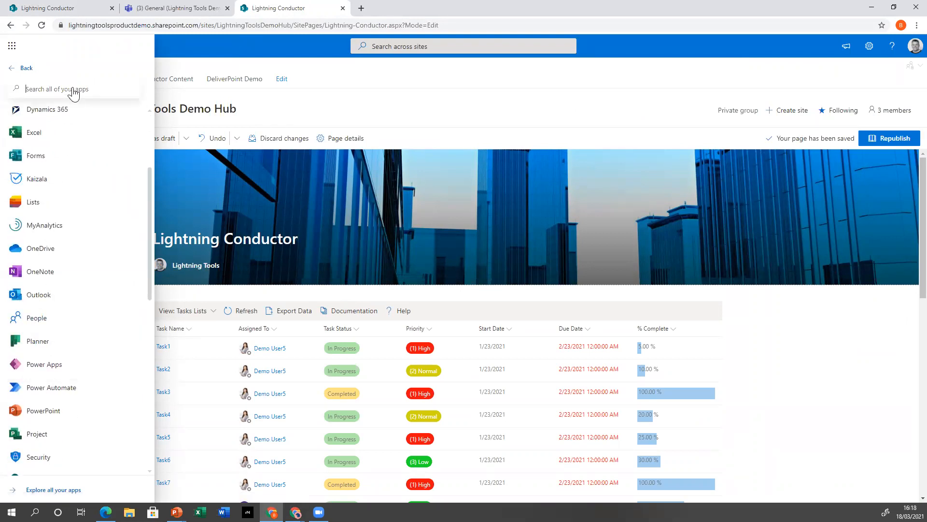
pyautogui.write('to d')
pyautogui.click(34, 145)
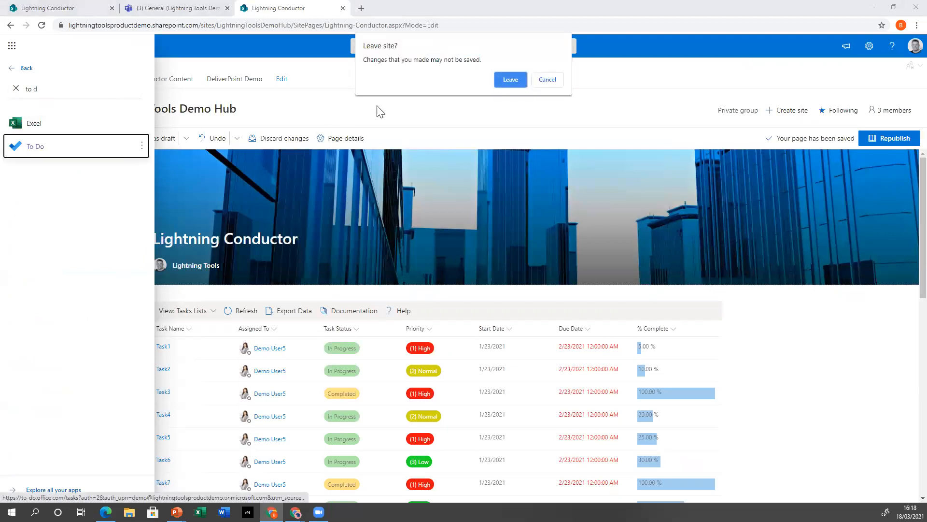
pyautogui.click(506, 82)
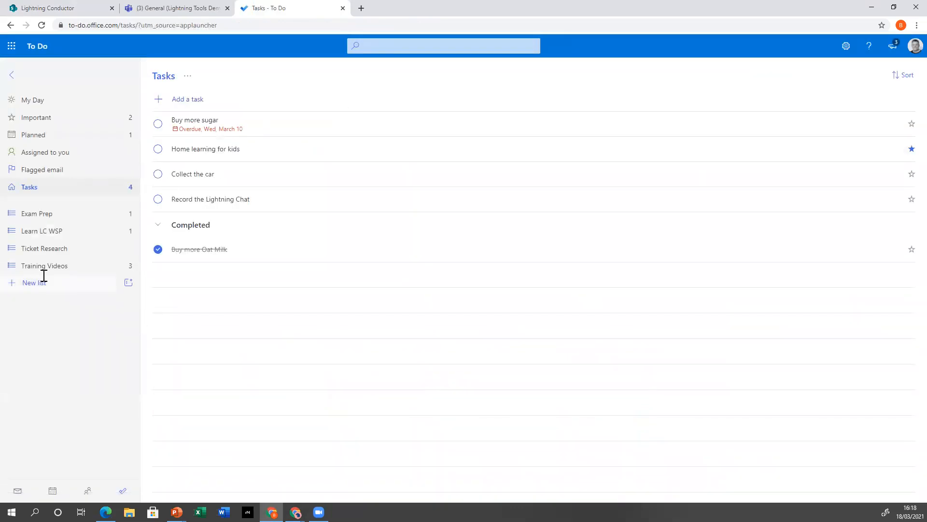
# Step: Review the tasks in the Exam Prep, Learn LC WSP, Ticket Research and Training Videos lists
pyautogui.click(62, 216)
pyautogui.click(52, 237)
pyautogui.click(53, 251)
pyautogui.click(55, 266)
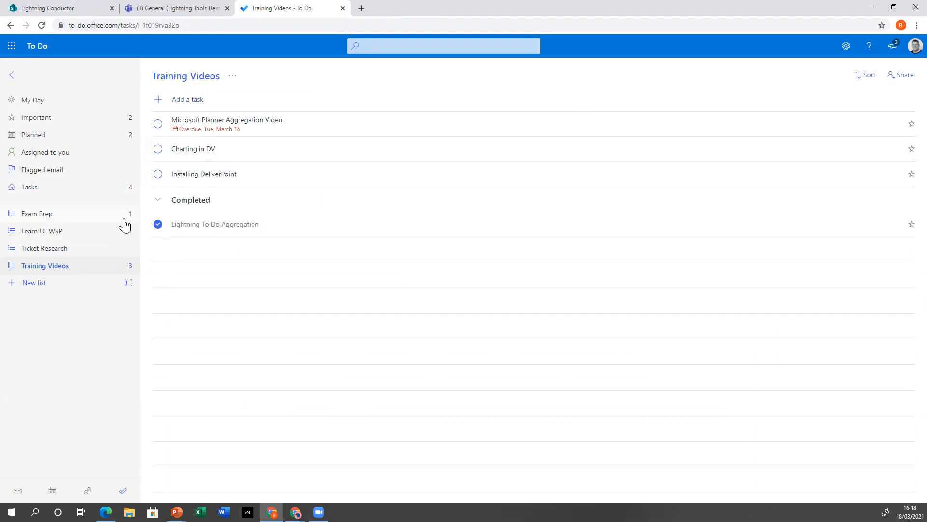
# Step: Return to the SharePoint page and configure the Microsoft To Do view to show To Do Lists in Task View
pyautogui.click(46, 9)
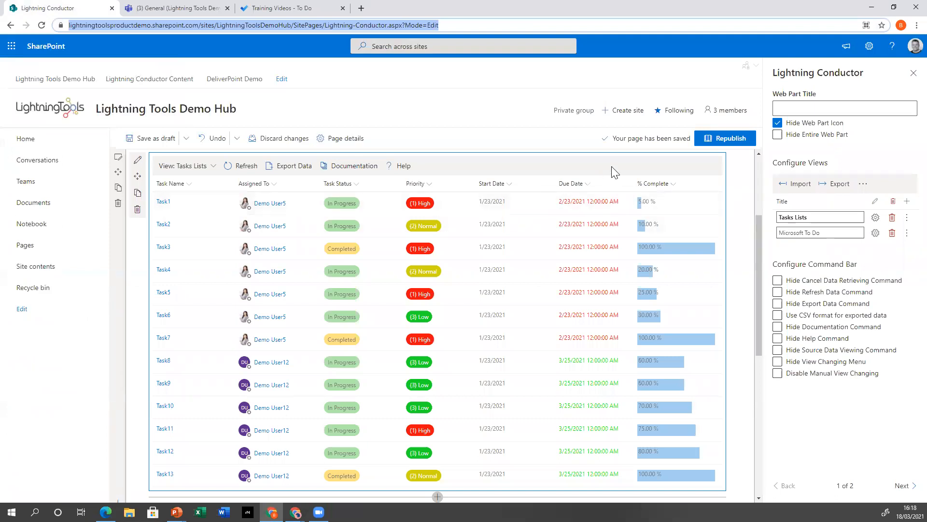
pyautogui.click(876, 233)
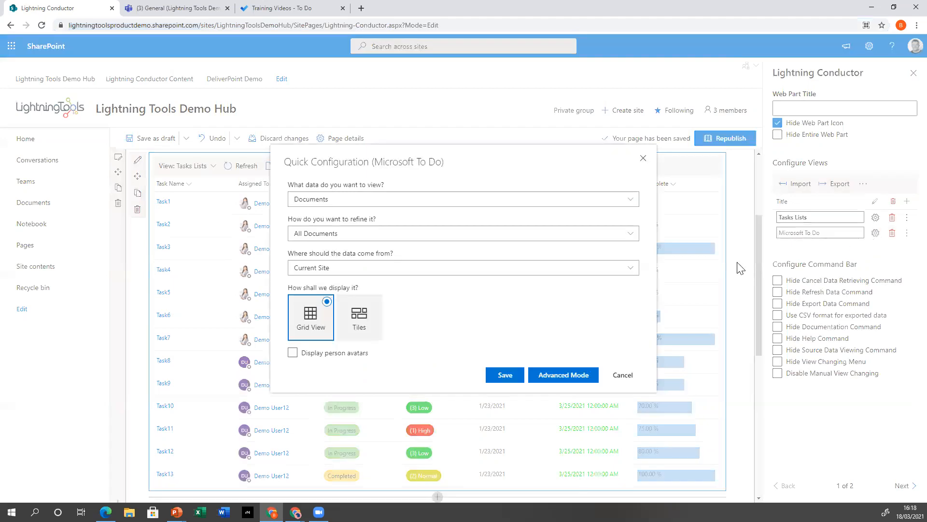
pyautogui.click(405, 204)
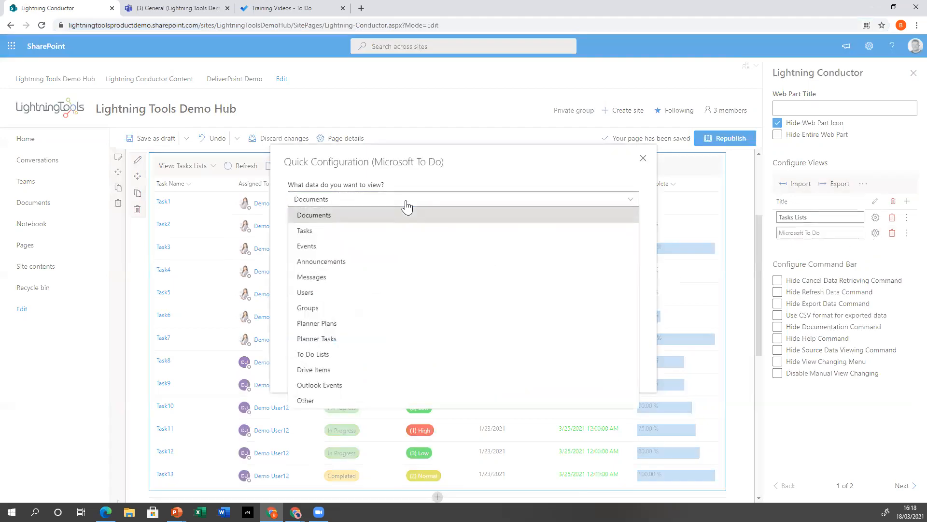
pyautogui.click(327, 357)
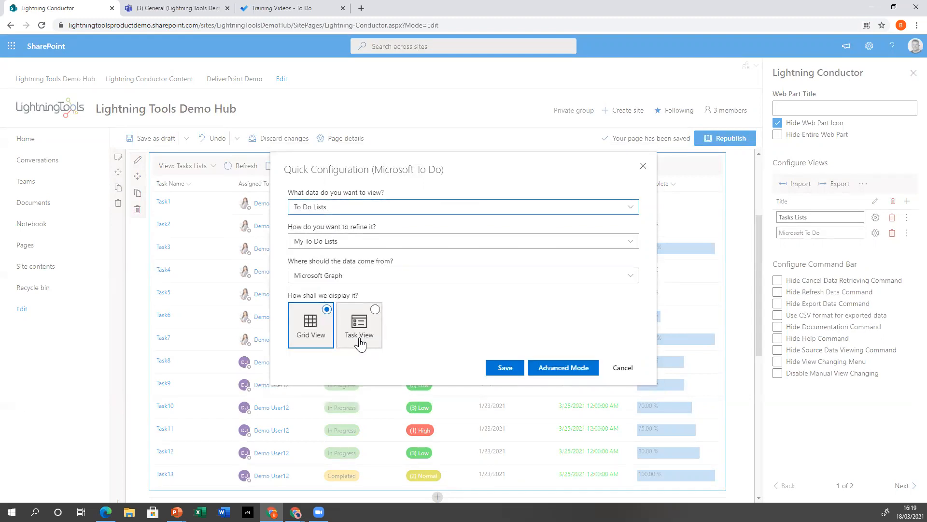
pyautogui.click(365, 323)
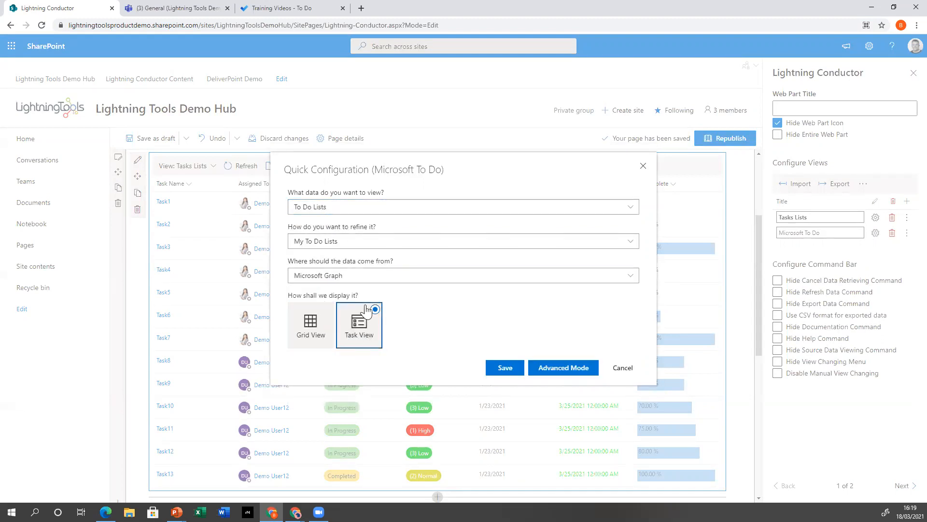
pyautogui.click(505, 372)
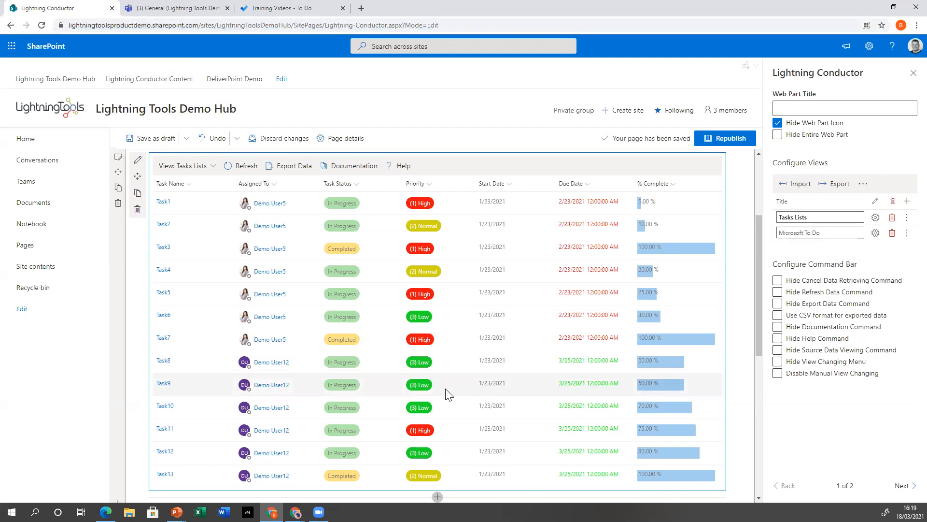
# Step: Switch the web part to the Microsoft To Do view and show the Ticket Research list, followed by the Tasks list
pyautogui.click(215, 169)
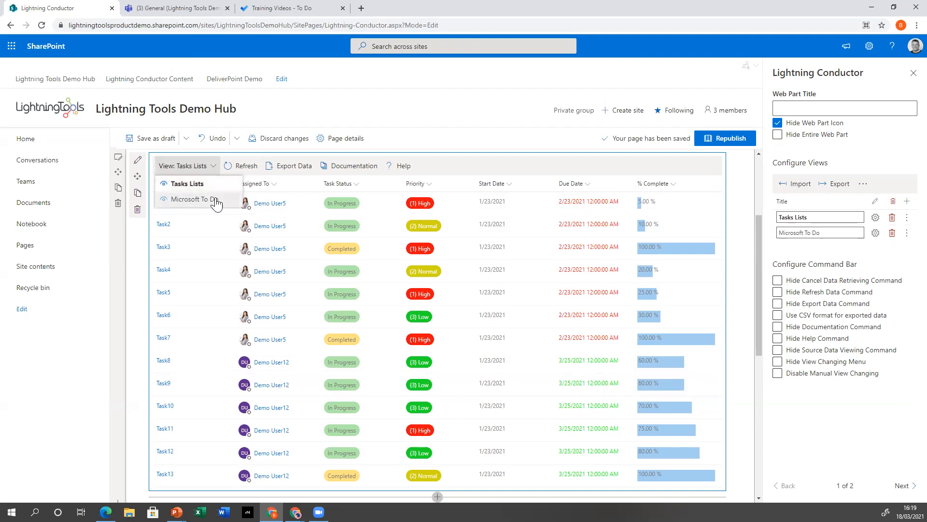
pyautogui.click(212, 199)
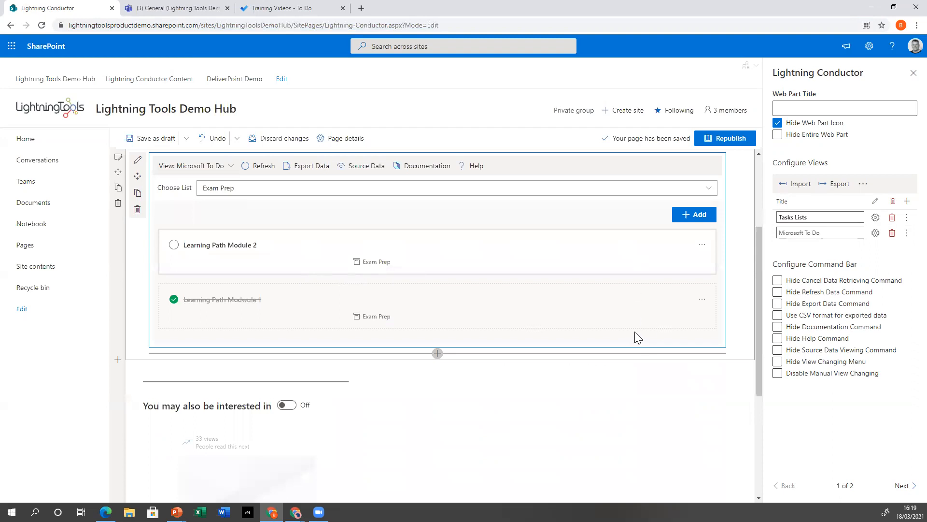
pyautogui.click(676, 188)
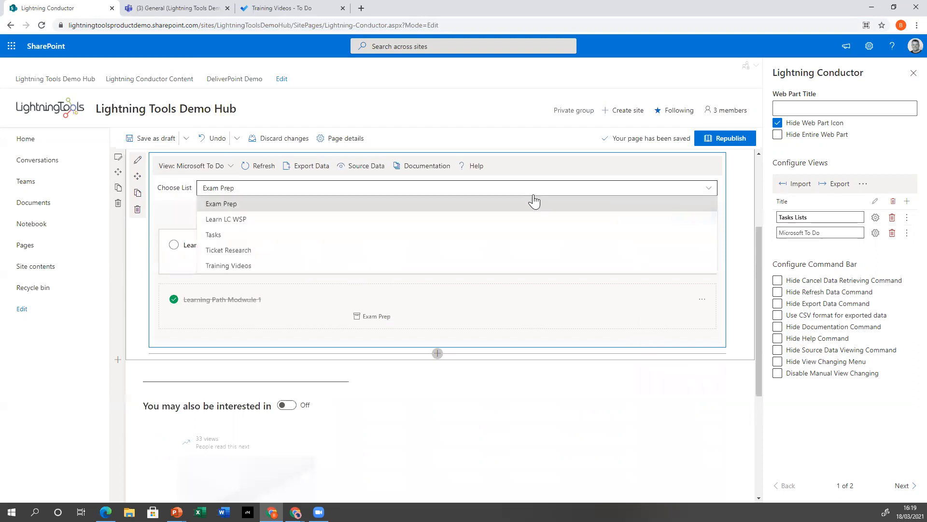
pyautogui.click(248, 252)
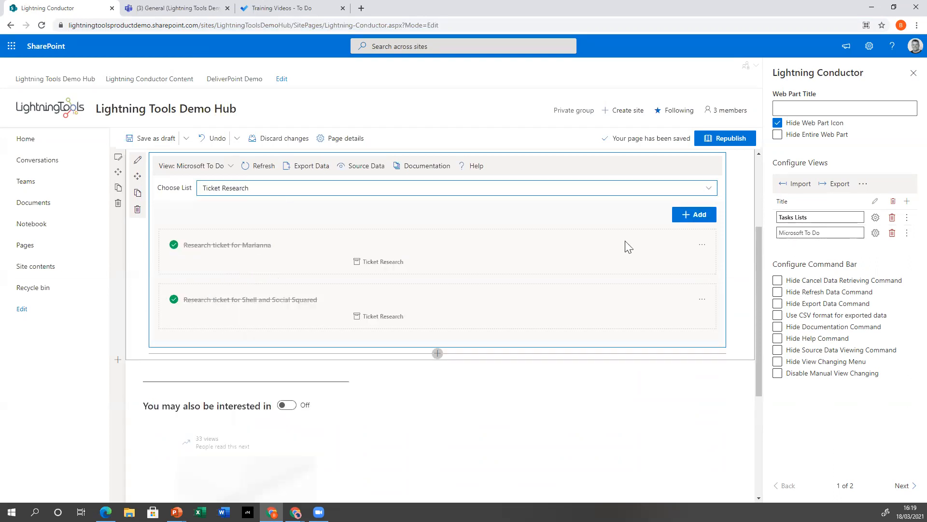
pyautogui.click(667, 188)
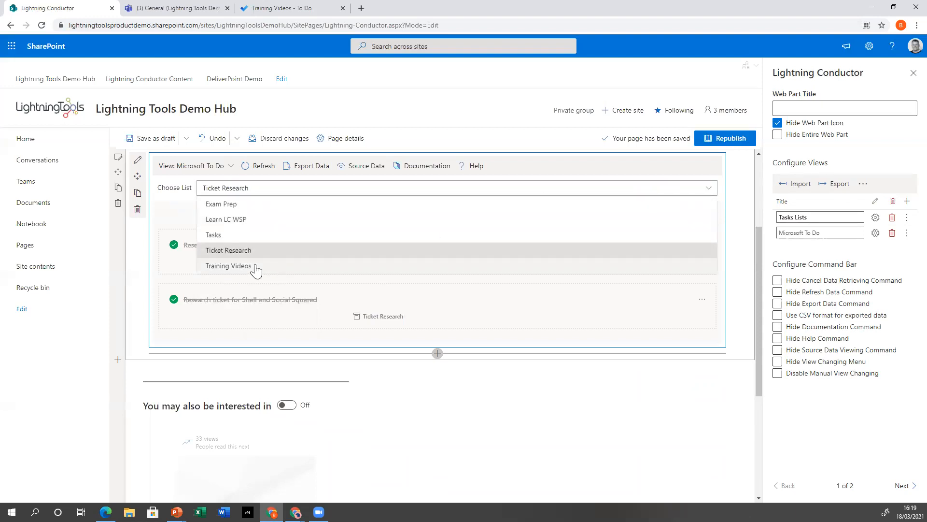
pyautogui.click(225, 236)
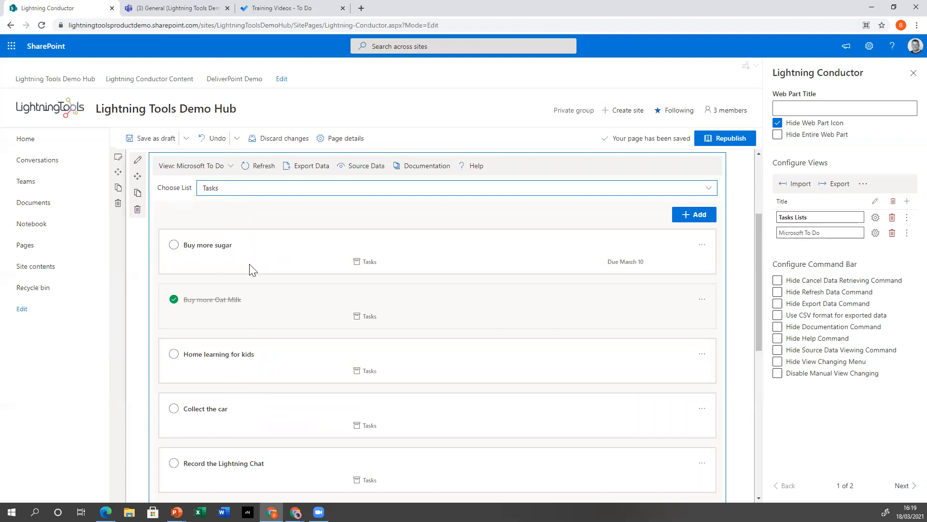
# Step: Mark the Home learning for kids task complete and add a task "Deliver a webinar" due 18/03/2021 to the Tasks list
pyautogui.click(173, 354)
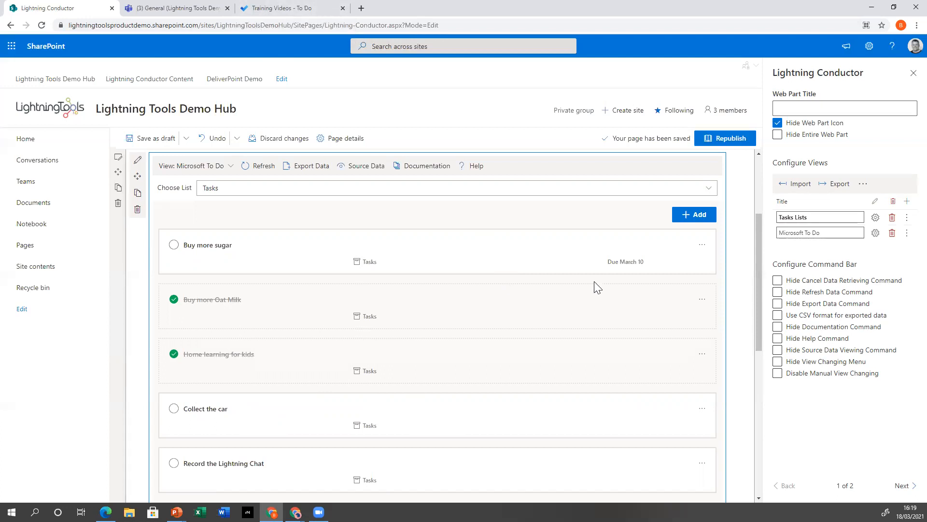
pyautogui.click(702, 245)
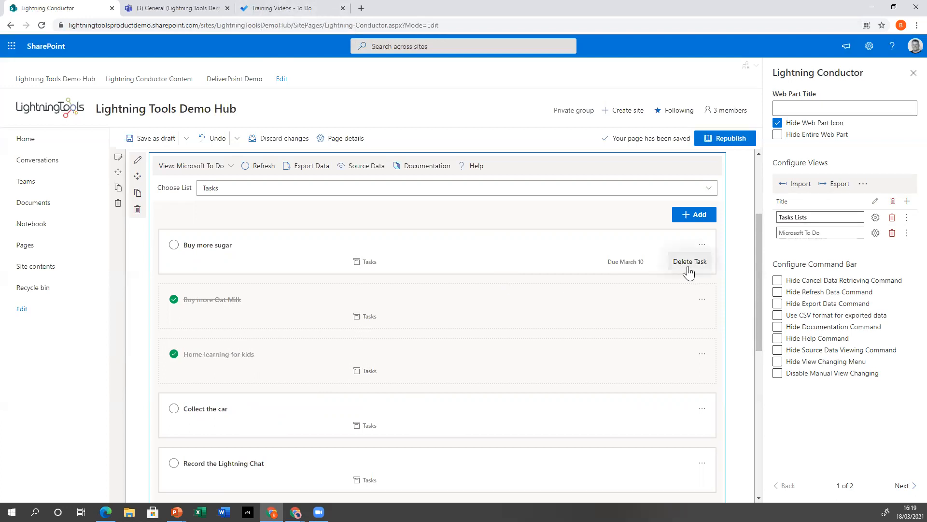
pyautogui.click(683, 222)
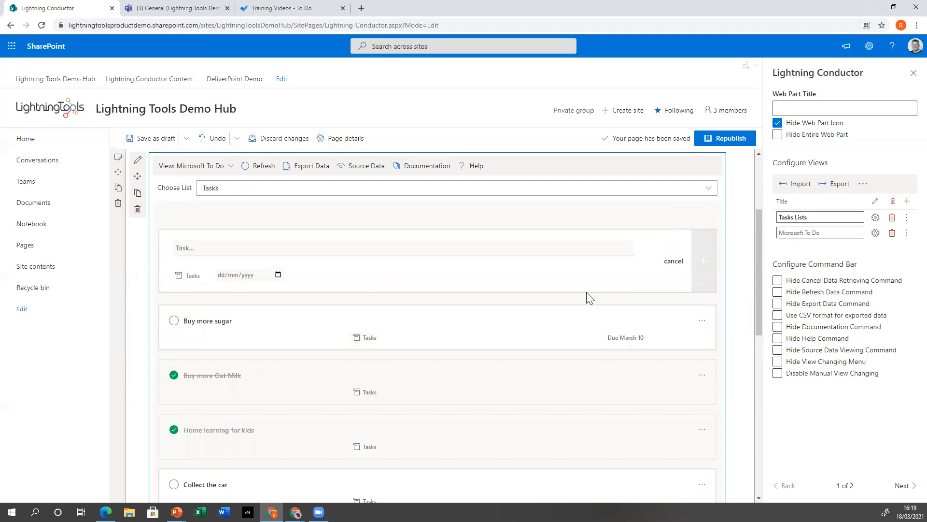
pyautogui.click(543, 245)
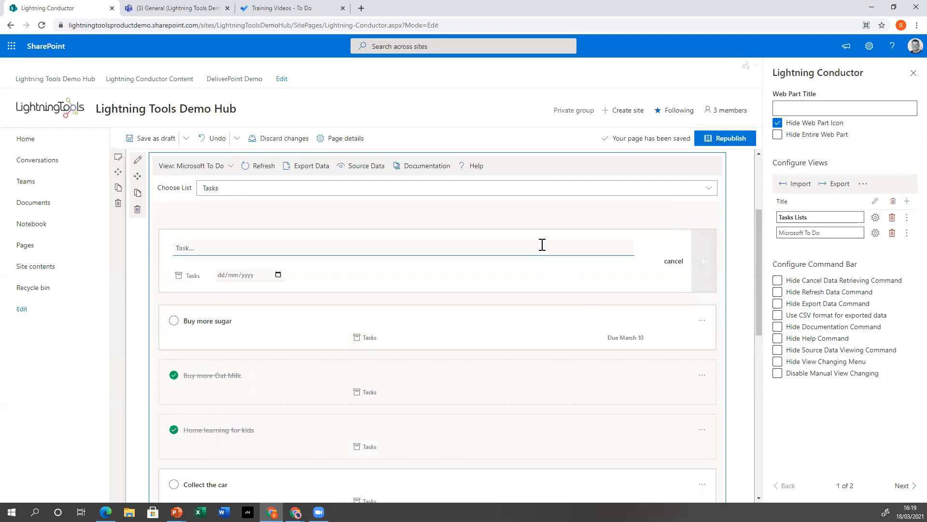
pyautogui.write('Deliver a webinar')
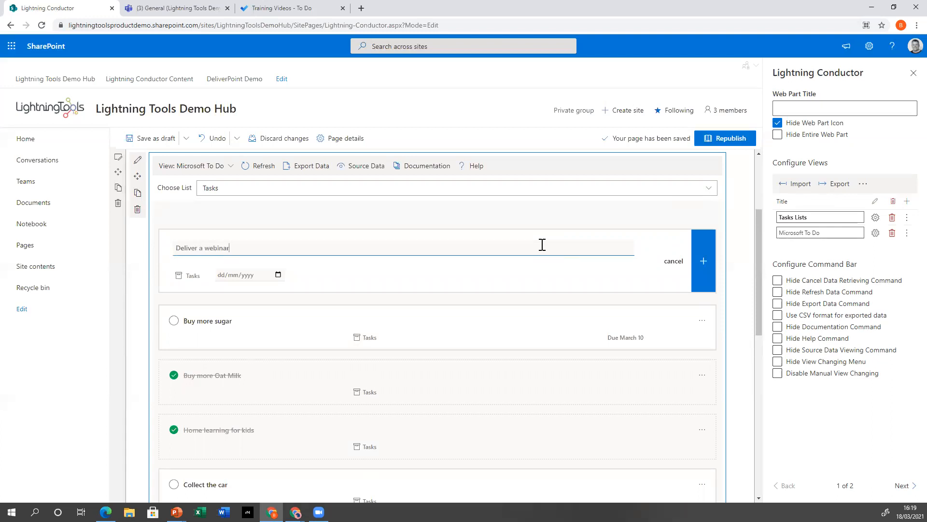
pyautogui.click(279, 275)
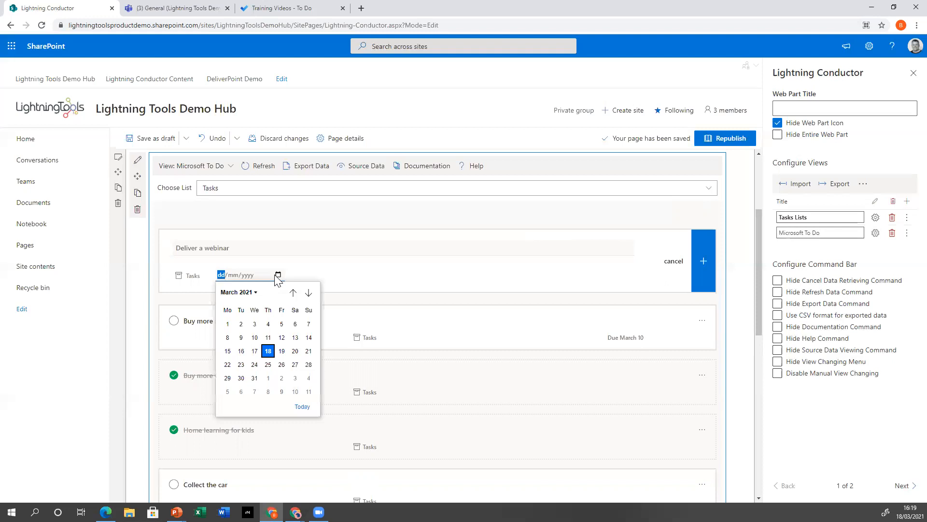
pyautogui.click(272, 349)
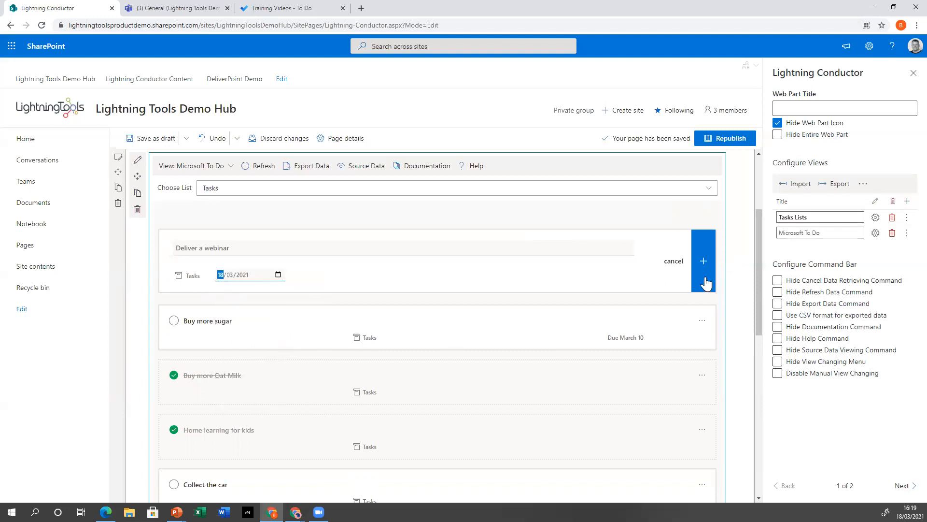
pyautogui.click(705, 263)
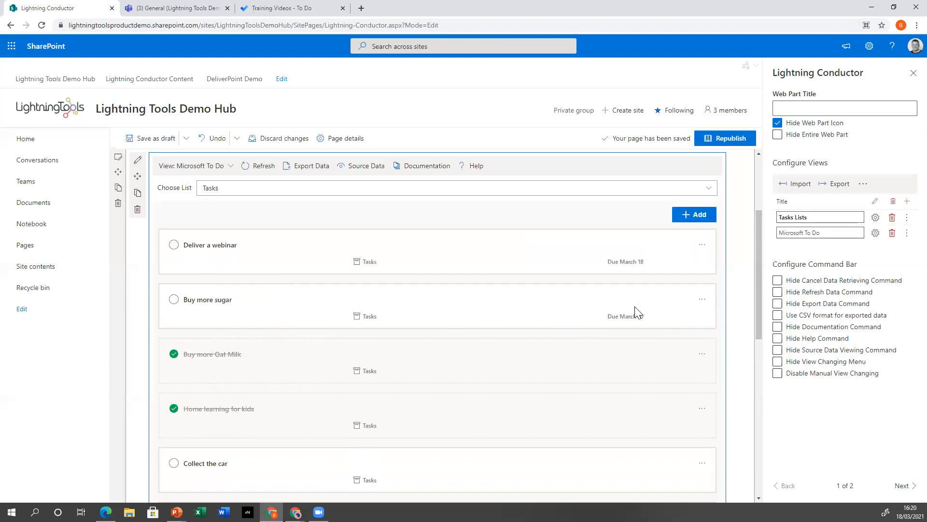
# Step: Switch to To Do, open the Tasks list and mark the Deliver a webinar task complete
pyautogui.click(290, 9)
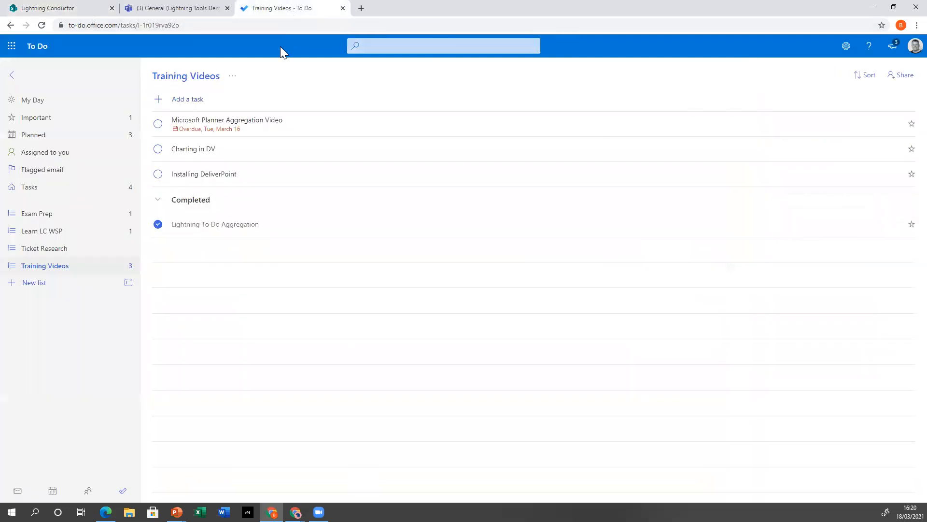
pyautogui.click(85, 8)
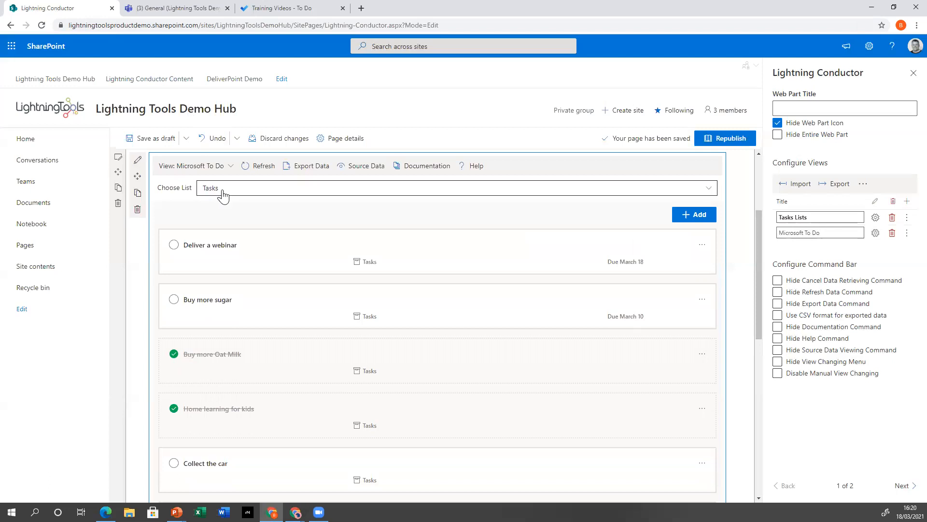
pyautogui.click(290, 8)
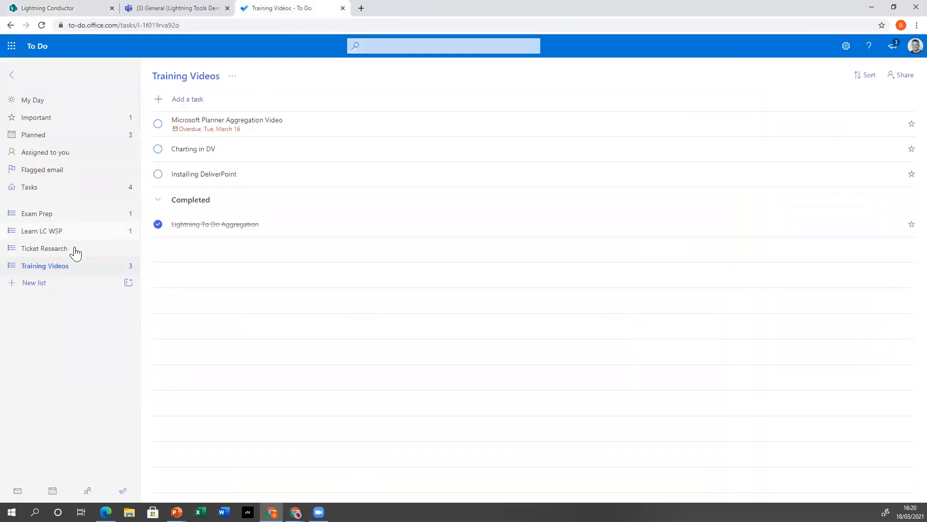
pyautogui.click(54, 189)
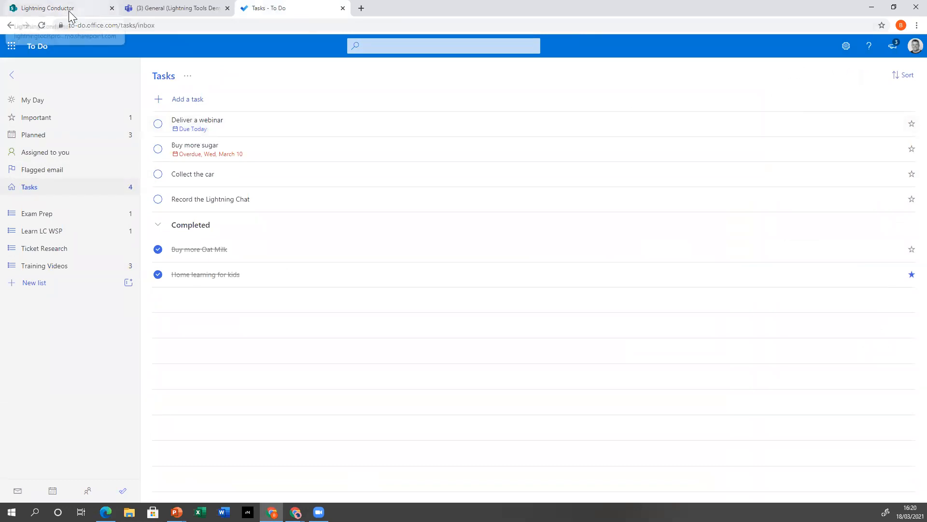
pyautogui.click(157, 124)
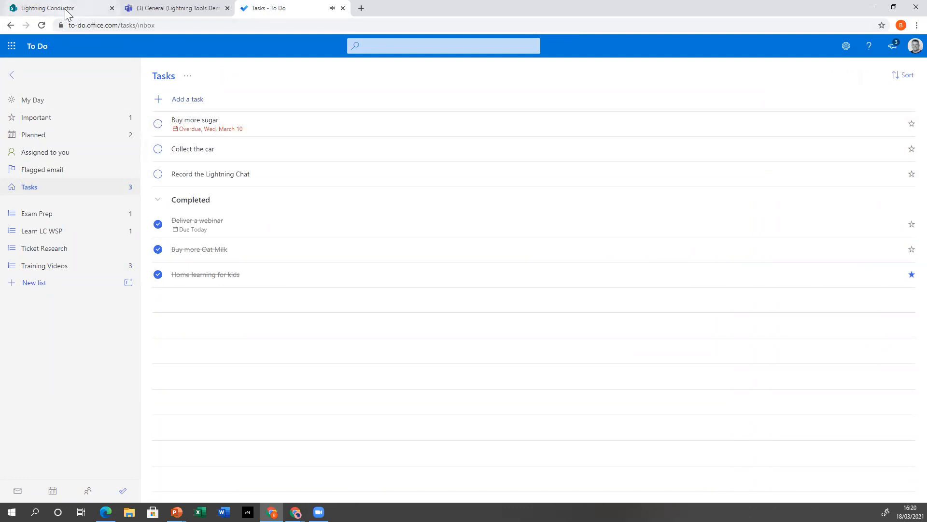
# Step: Return to the SharePoint page and add a web part view named Planner
pyautogui.click(67, 11)
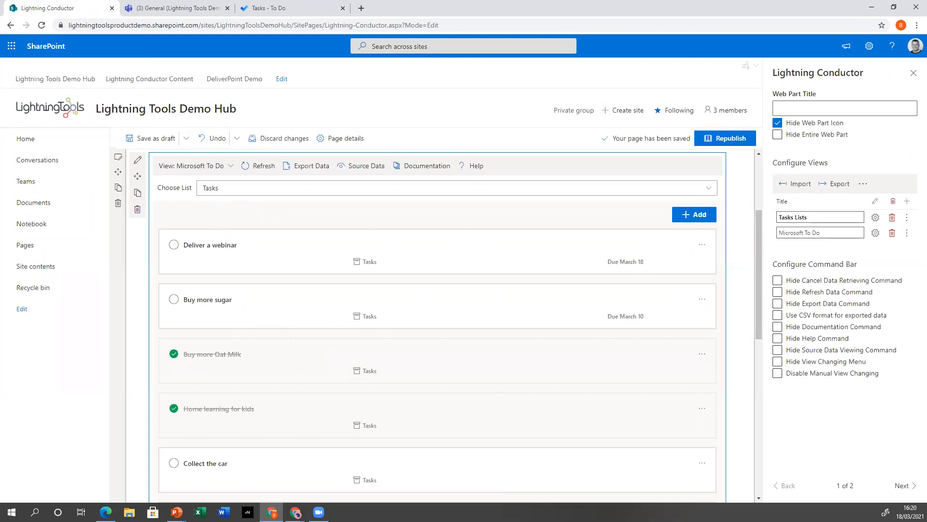
pyautogui.click(907, 201)
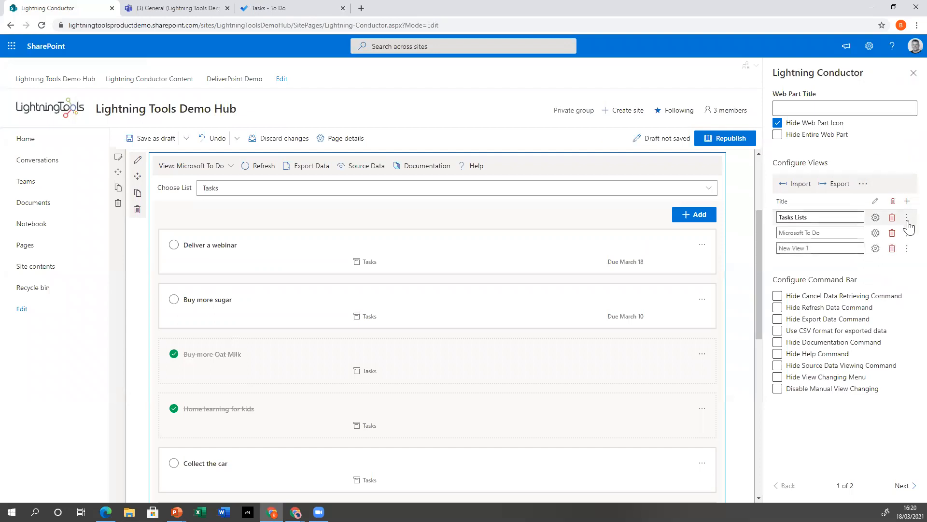
pyautogui.tripleClick(816, 249)
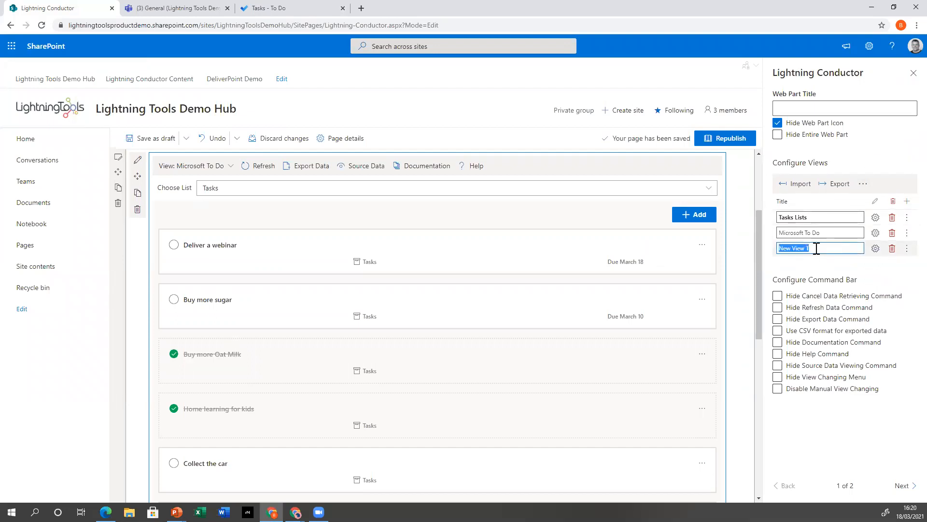
pyautogui.write('Planner')
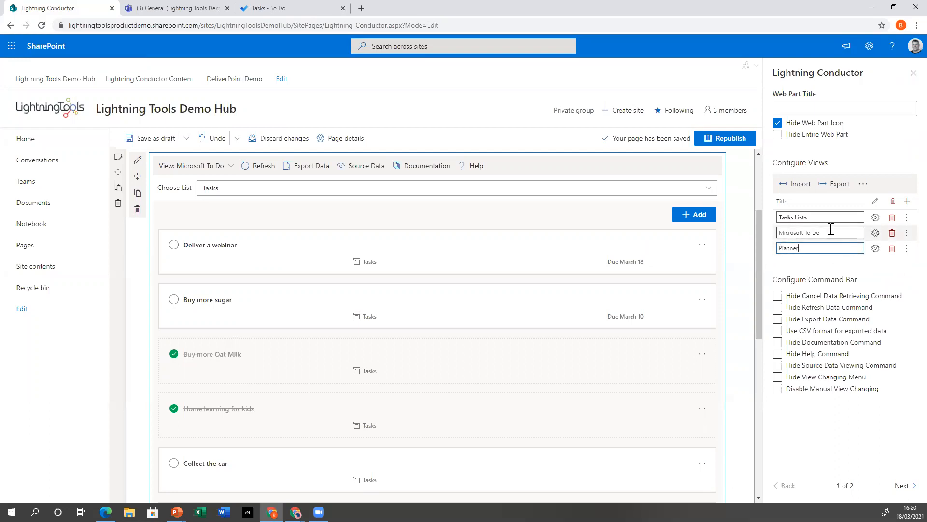
# Step: Configure the Planner view to show Planner Plans from Microsoft Graph in Task View and save it
pyautogui.click(876, 248)
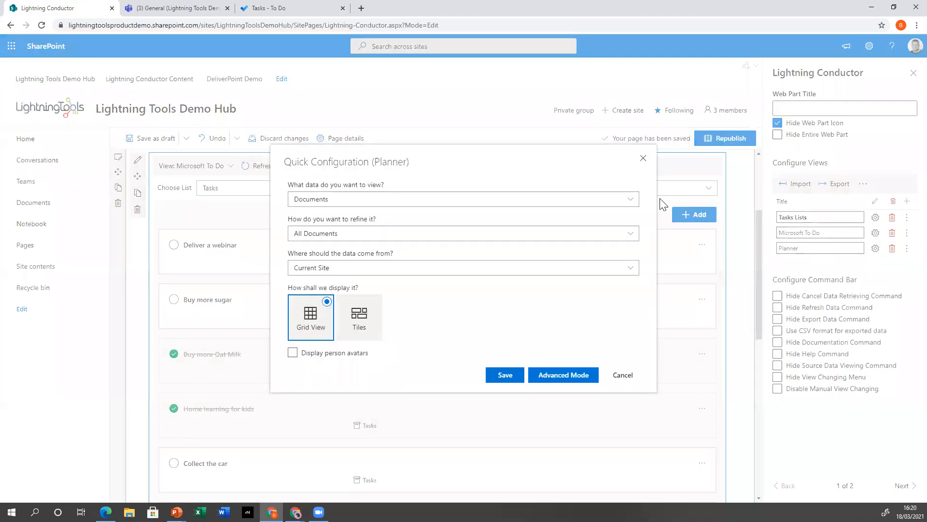
pyautogui.click(623, 202)
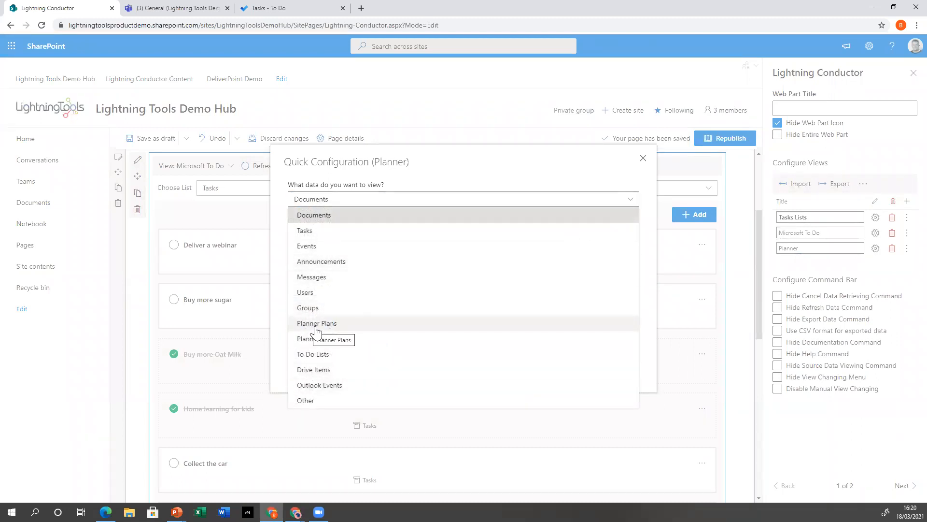
pyautogui.click(316, 330)
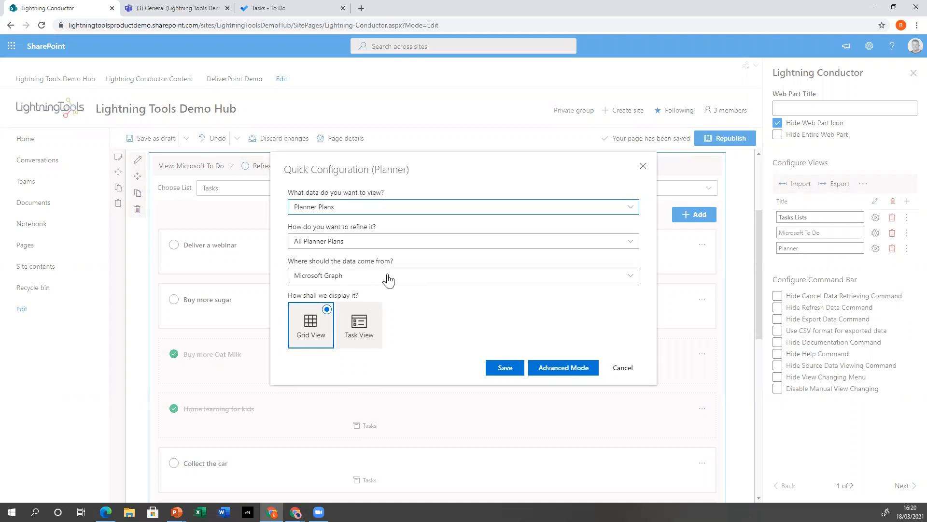
pyautogui.click(362, 323)
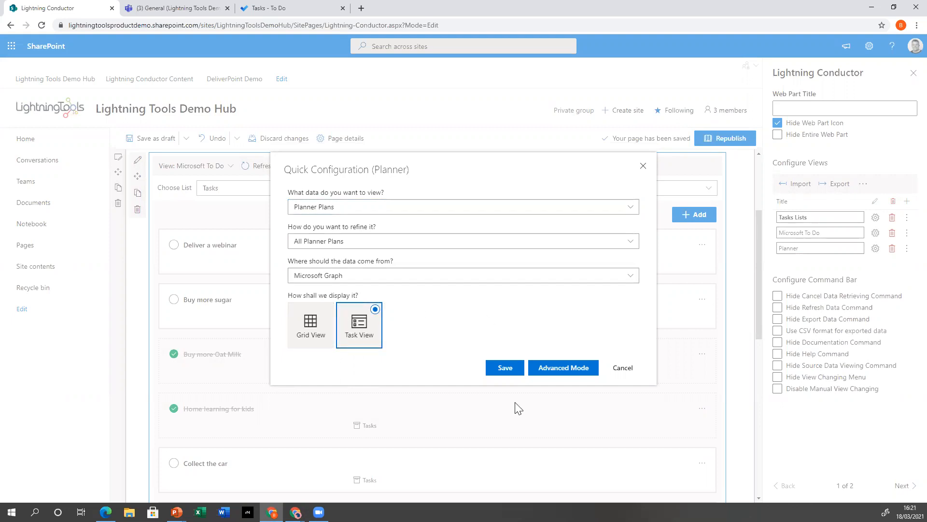
pyautogui.click(505, 369)
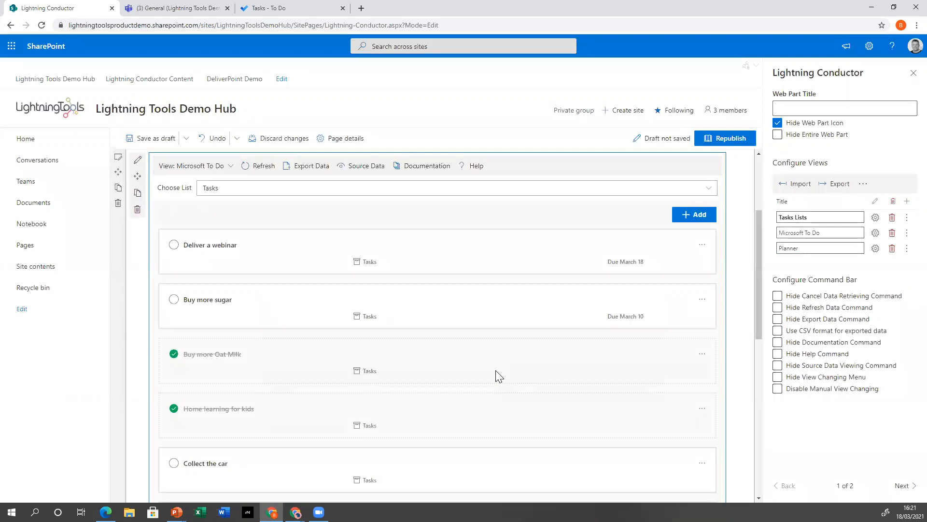
# Step: Switch the web part to the Tasks Lists view, the Microsoft To Do view and finally the Planner view
pyautogui.click(225, 166)
pyautogui.click(220, 183)
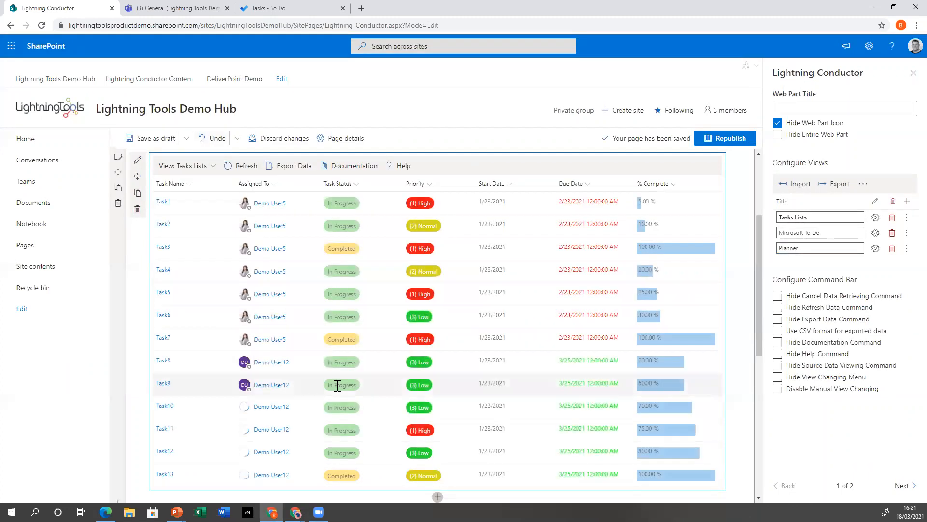
pyautogui.click(211, 165)
pyautogui.click(182, 199)
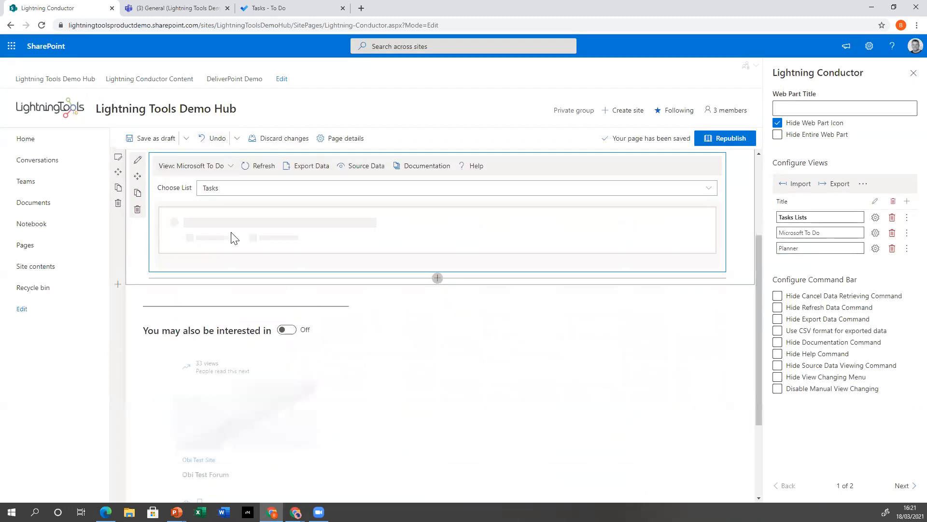
pyautogui.click(226, 165)
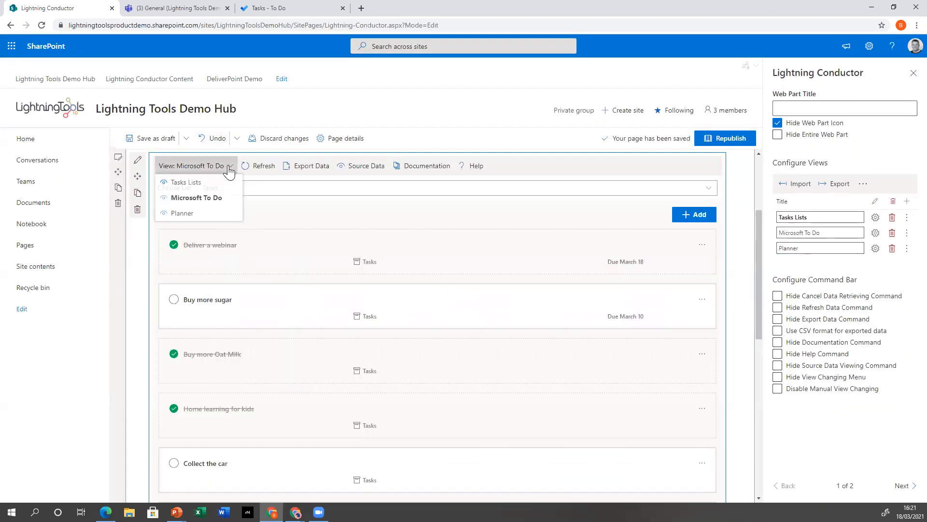
pyautogui.click(231, 215)
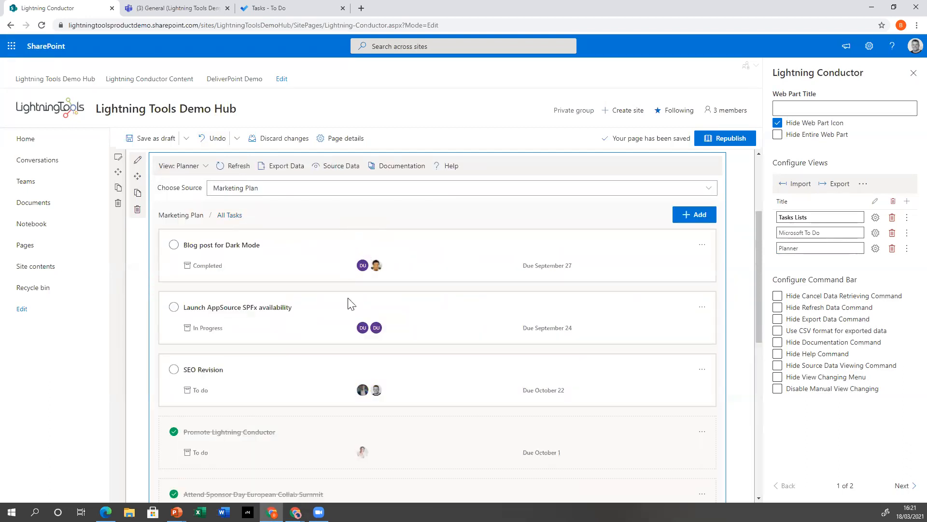
# Step: Review the plan tasks, select Marketing Plan as the source, and open the new task form without adding a task
pyautogui.scroll(-4, 350, 314)
pyautogui.scroll(6, 347, 325)
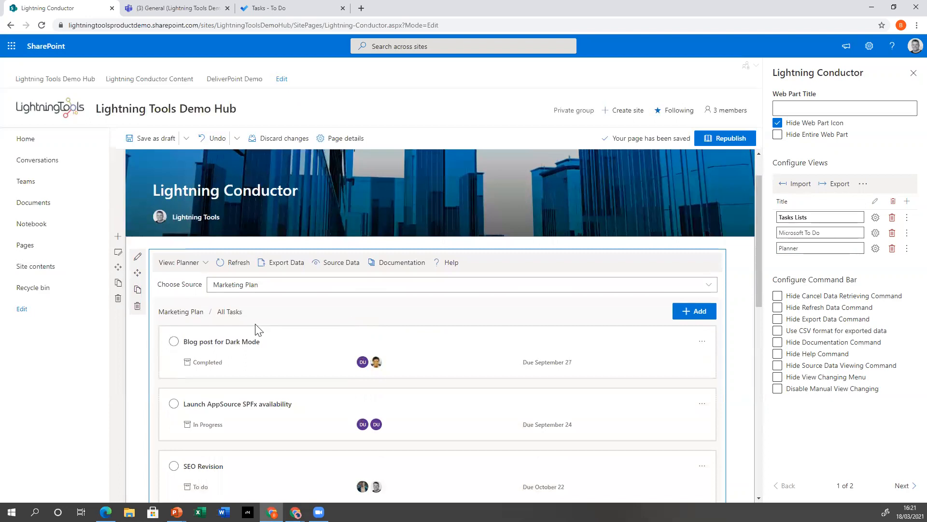
pyautogui.click(262, 286)
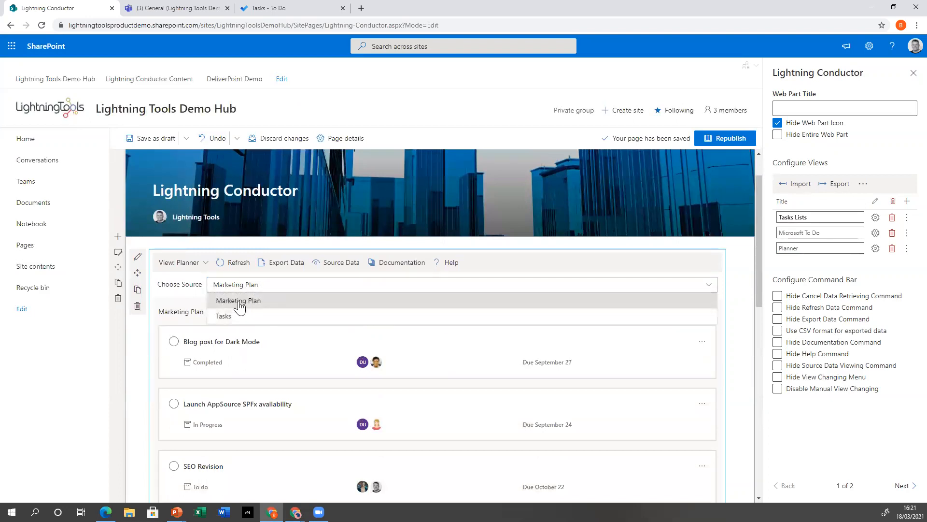
pyautogui.click(249, 294)
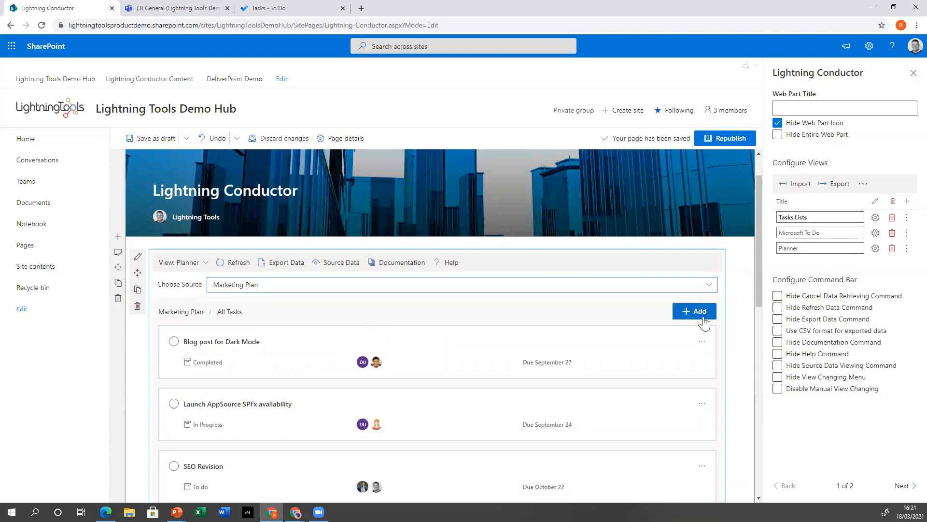
pyautogui.click(702, 315)
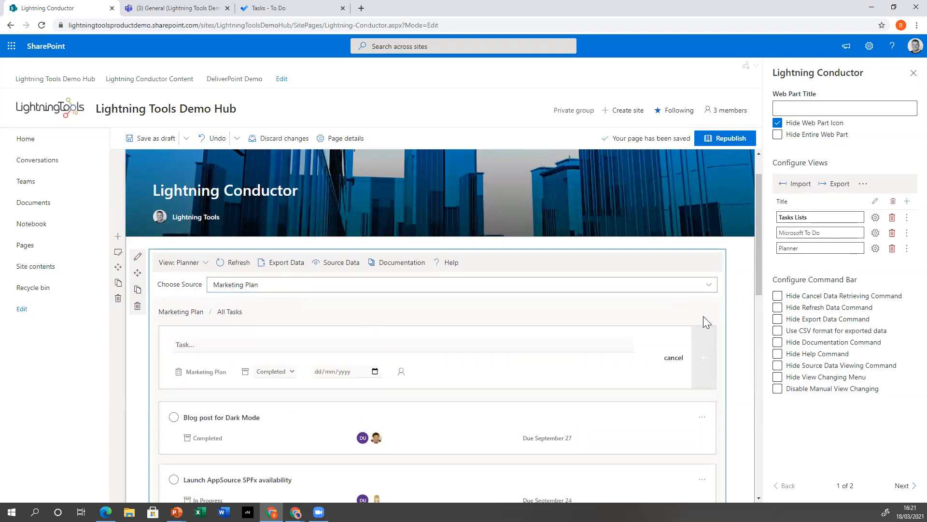
pyautogui.click(673, 359)
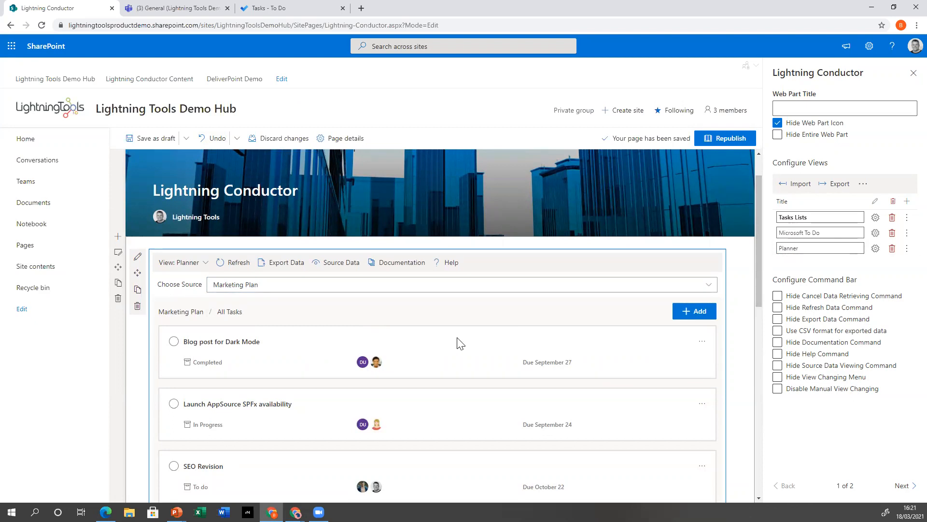
# Step: Add Demo User5 as an assignee of the Blog post for Dark Mode task
pyautogui.scroll(-2, 457, 341)
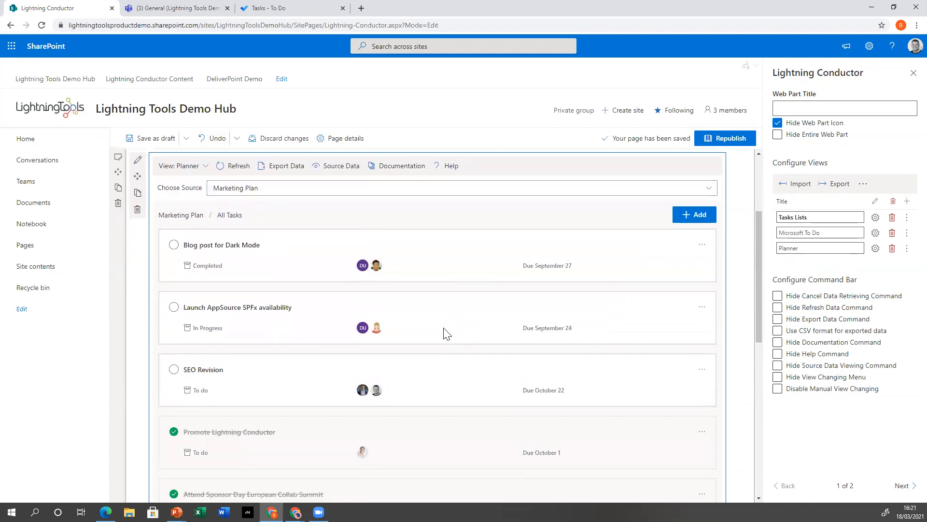
pyautogui.click(378, 269)
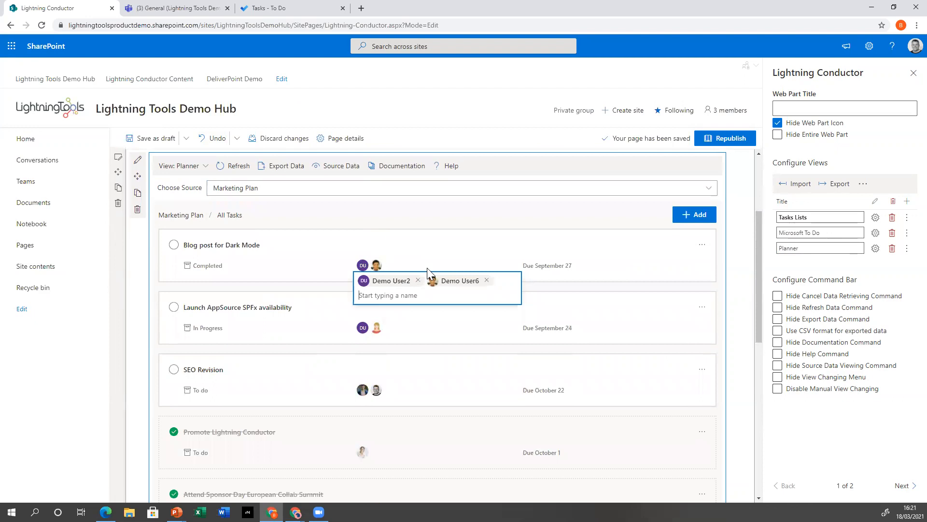
pyautogui.write('demo')
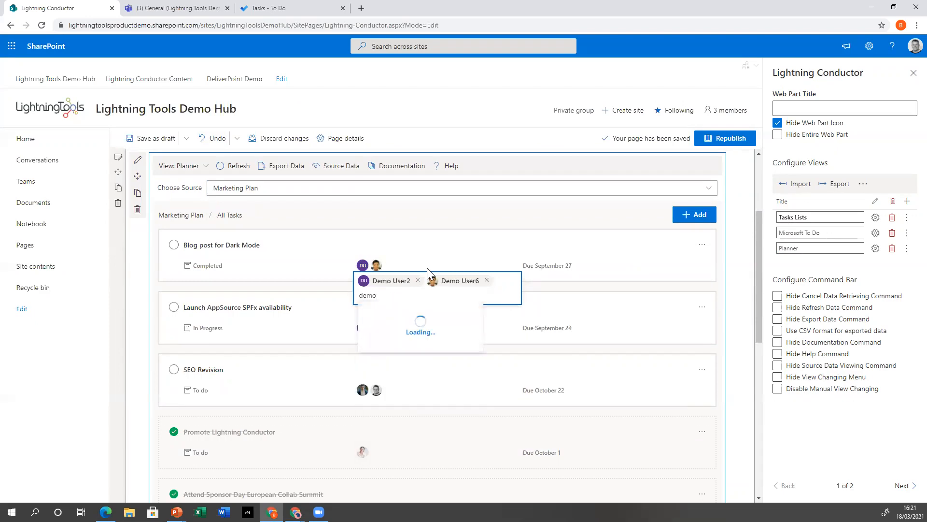
pyautogui.write(' user')
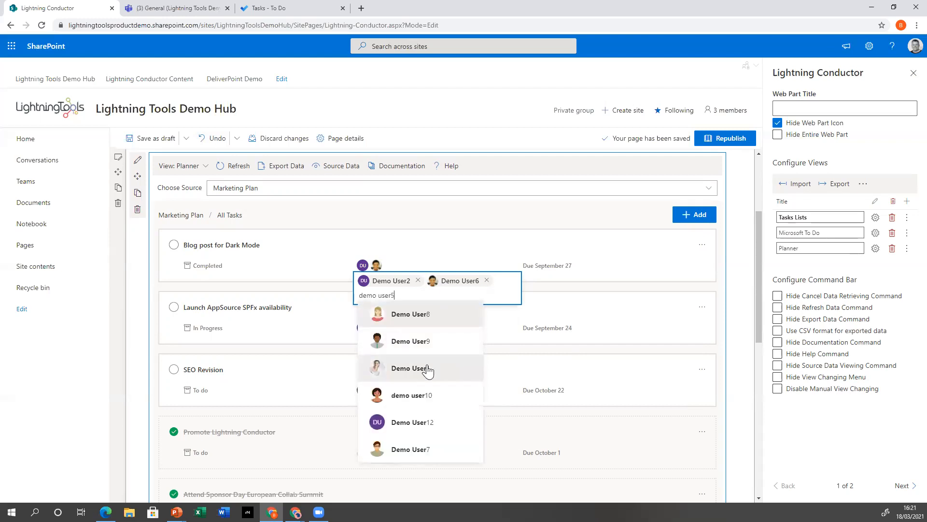
pyautogui.write('5')
pyautogui.click(424, 317)
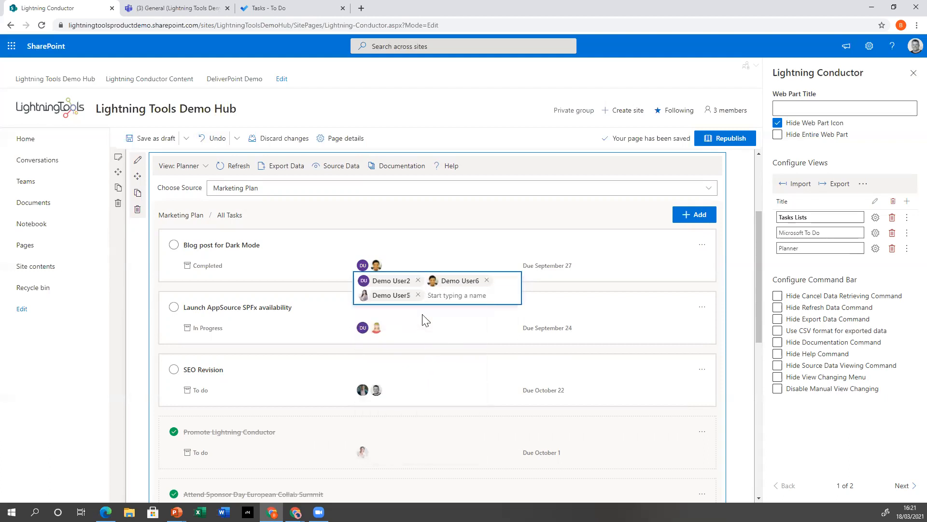
pyautogui.click(642, 290)
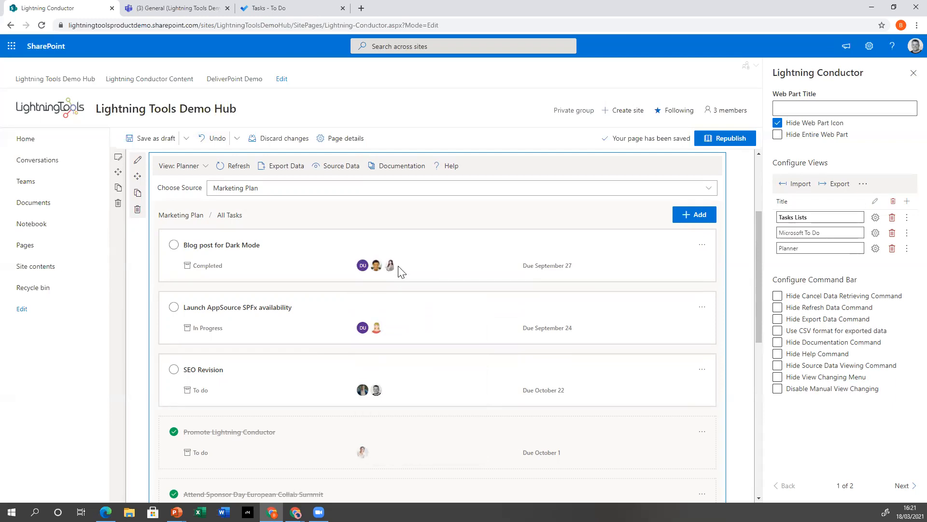
# Step: Switch the Lightning Conductor web part from the Planner view to the Tasks Lists view
pyautogui.click(173, 370)
pyautogui.scroll(3, 203, 311)
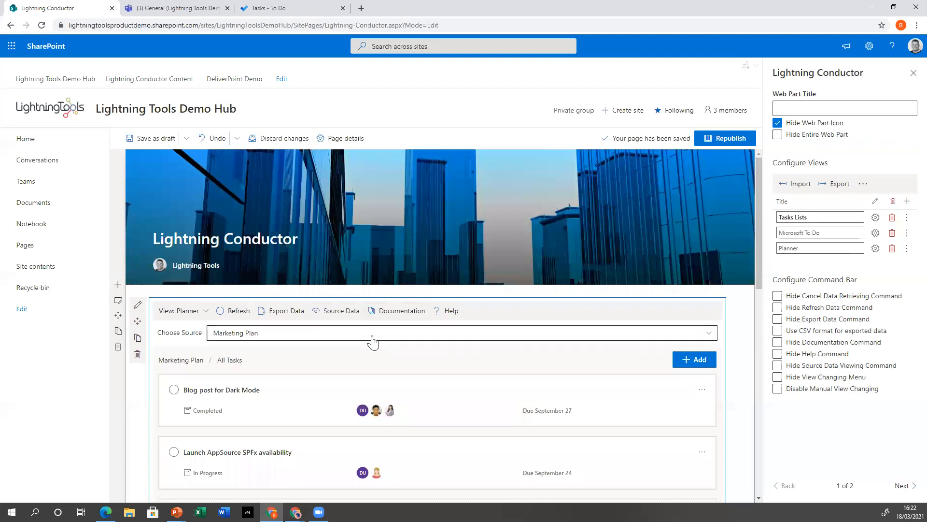
pyautogui.click(204, 313)
pyautogui.click(207, 330)
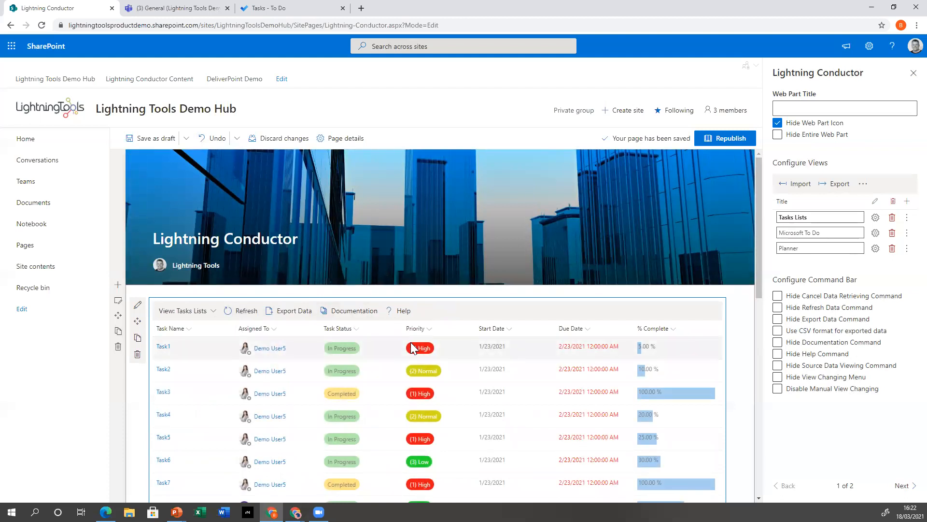
# Step: Add a Lightning Filters web part directly above the Lightning Conductor web part
pyautogui.moveTo(441, 292)
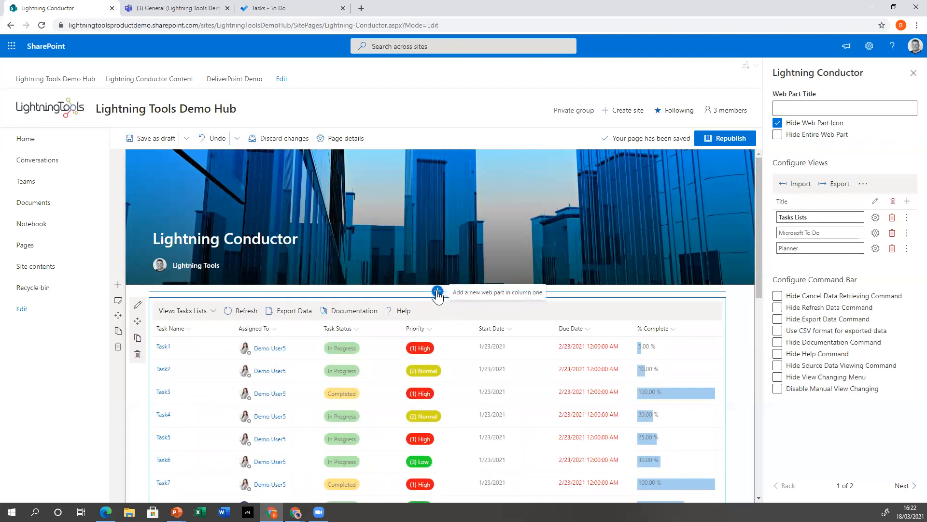
pyautogui.click(438, 291)
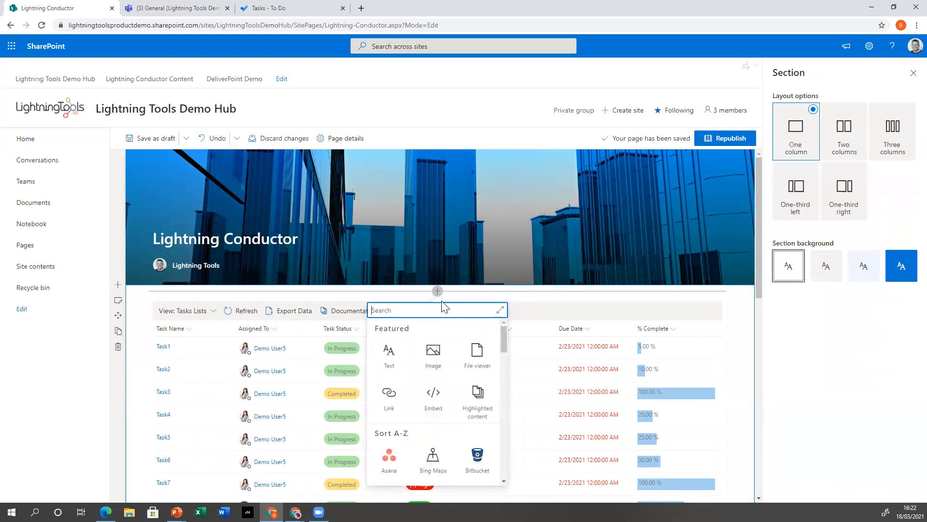
pyautogui.write('fil')
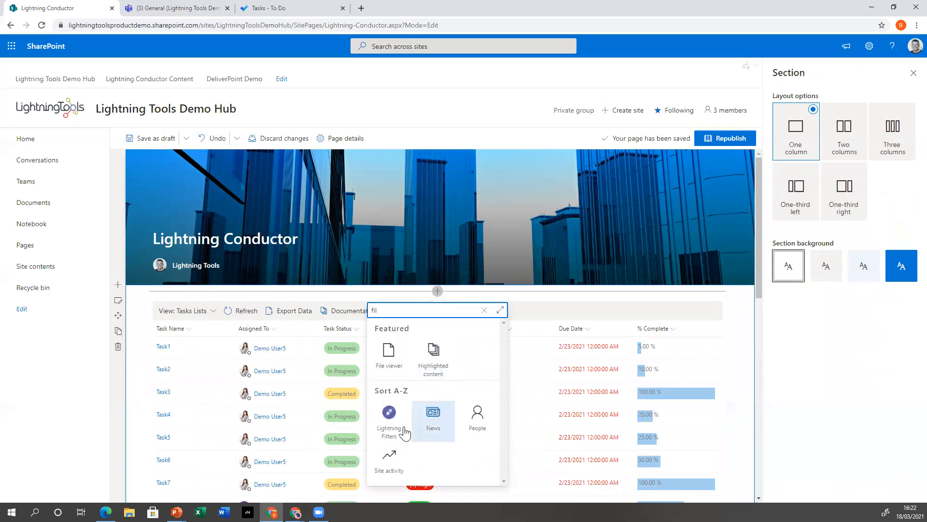
pyautogui.click(390, 413)
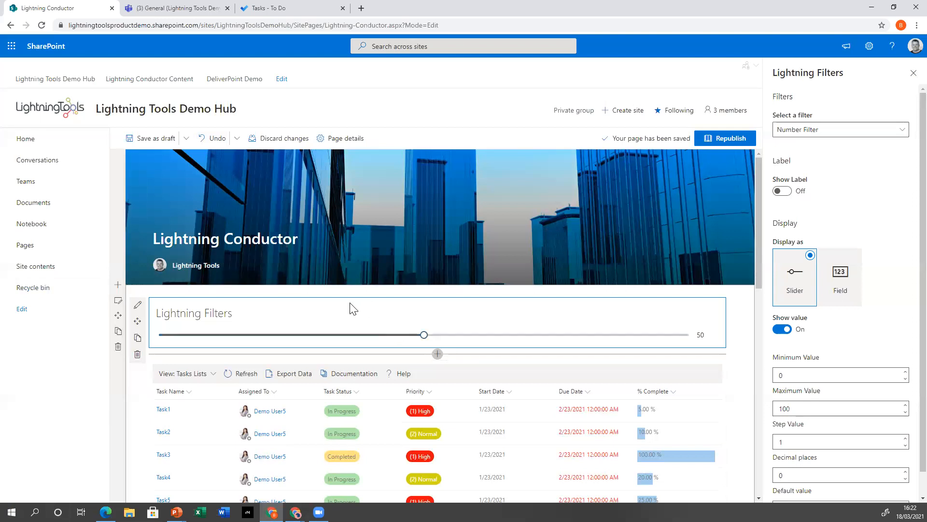
# Step: Try the Lightning Filters web part as a Date Filter displayed as Date Range and as a Choice Filter
pyautogui.click(890, 131)
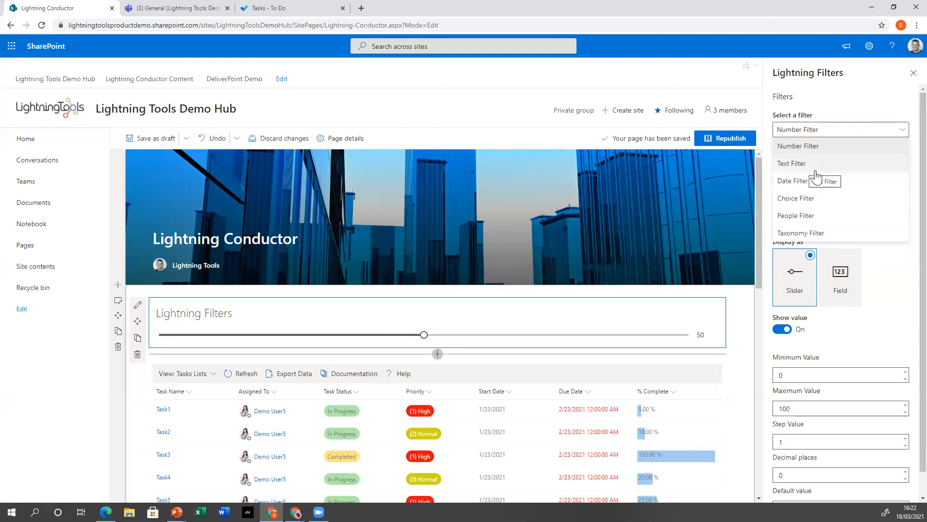
pyautogui.click(807, 181)
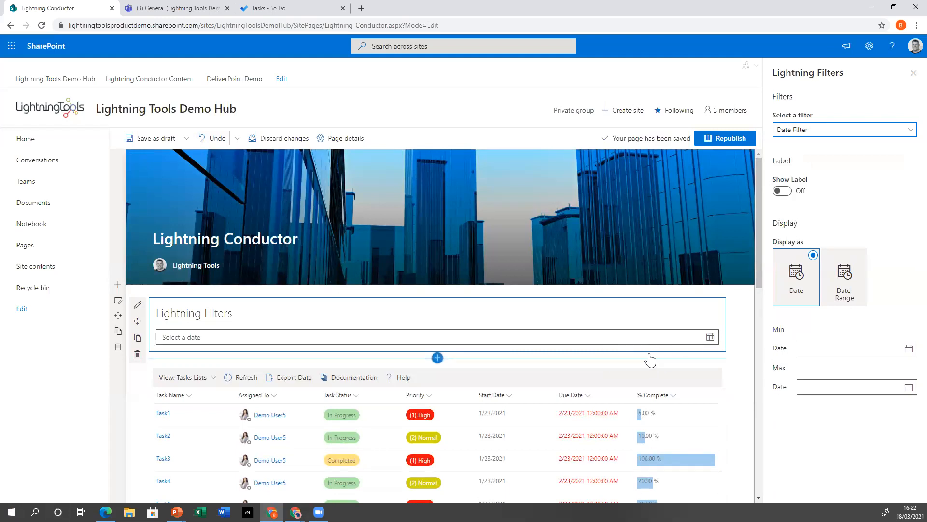
pyautogui.click(850, 279)
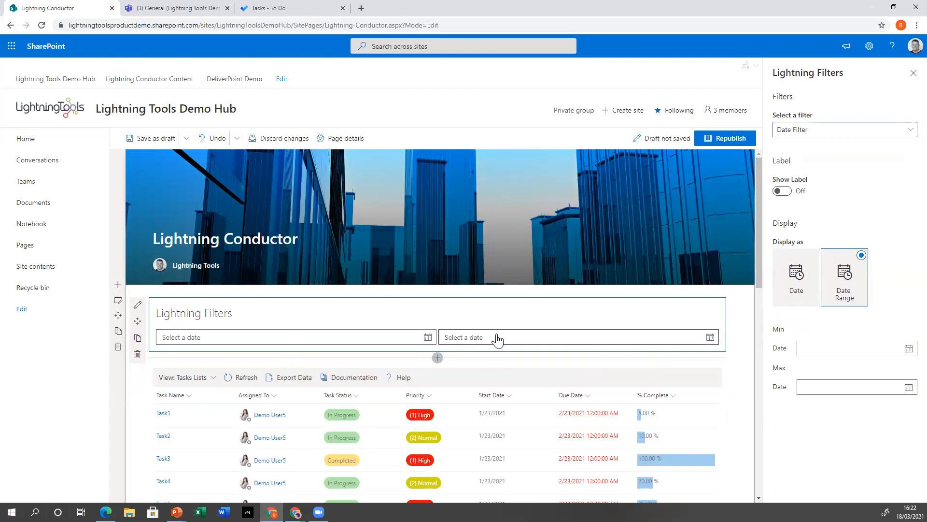
pyautogui.click(841, 128)
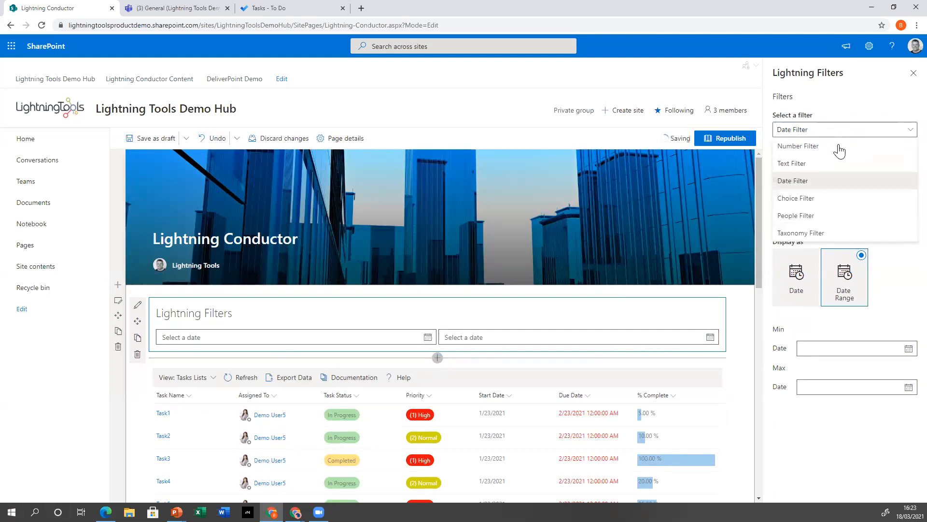
pyautogui.click(811, 199)
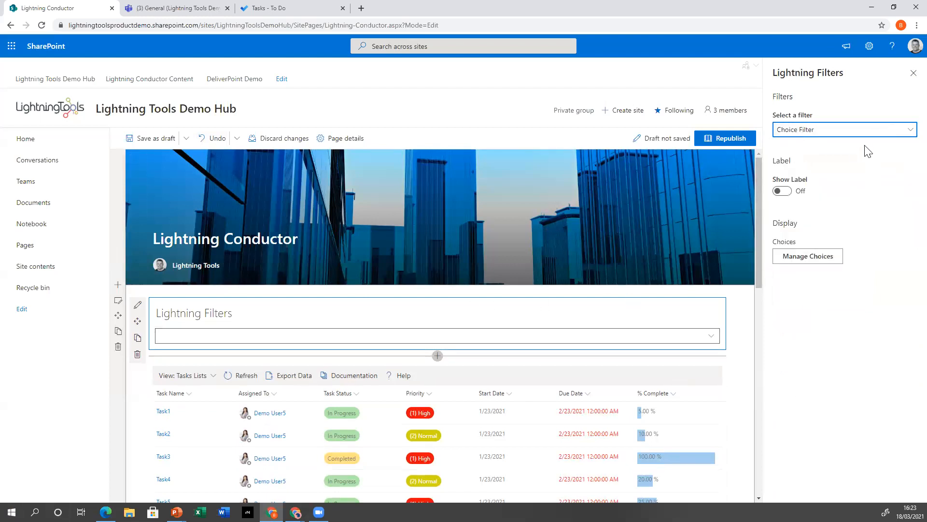
# Step: Set the web part to a People Filter that uses the current user as the default
pyautogui.click(860, 131)
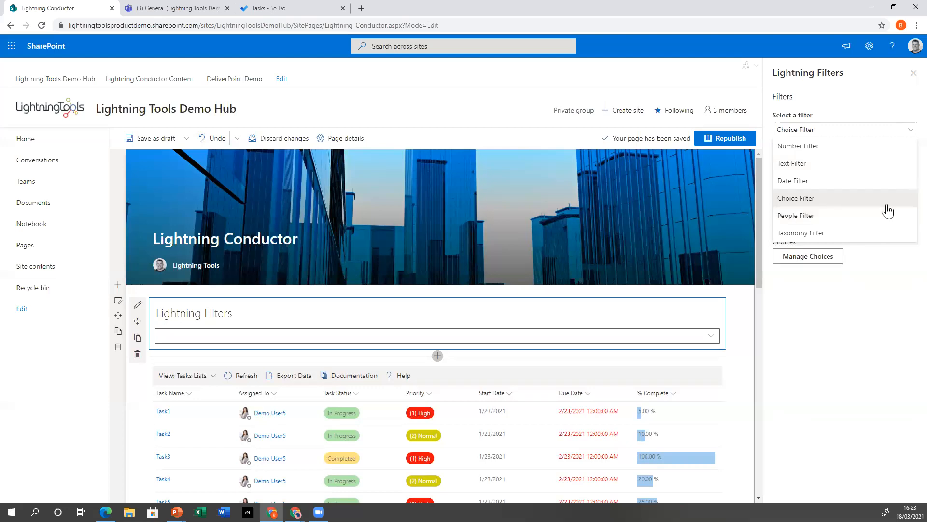
pyautogui.click(842, 218)
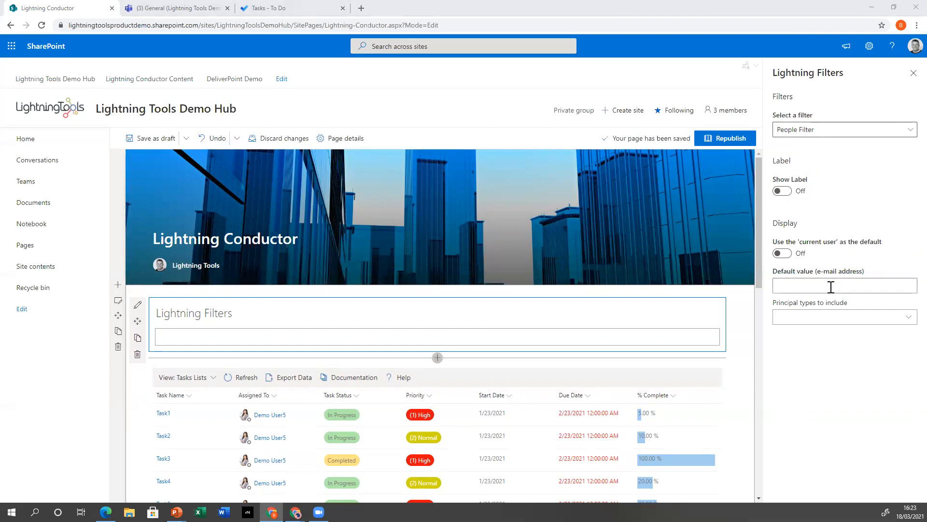
pyautogui.click(789, 255)
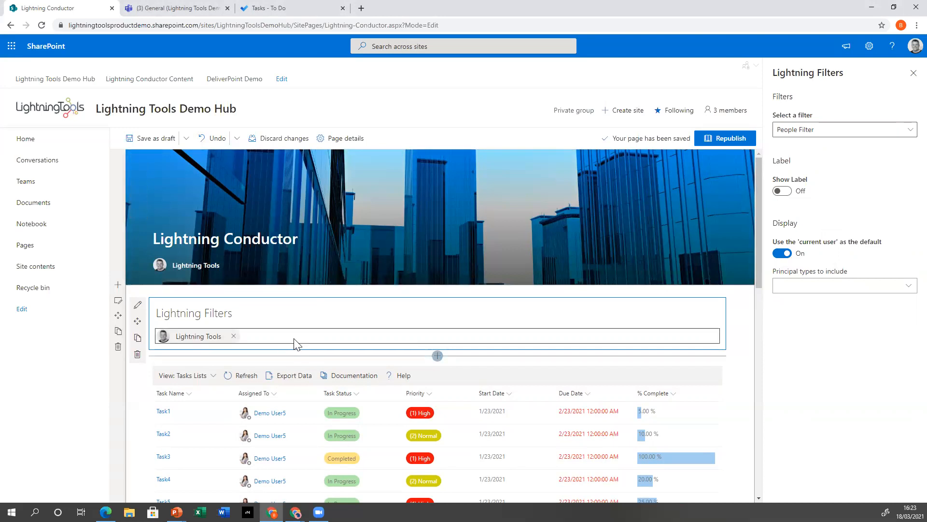
# Step: Change the filter web part's title to "Please select a user using the people picker"
pyautogui.tripleClick(204, 317)
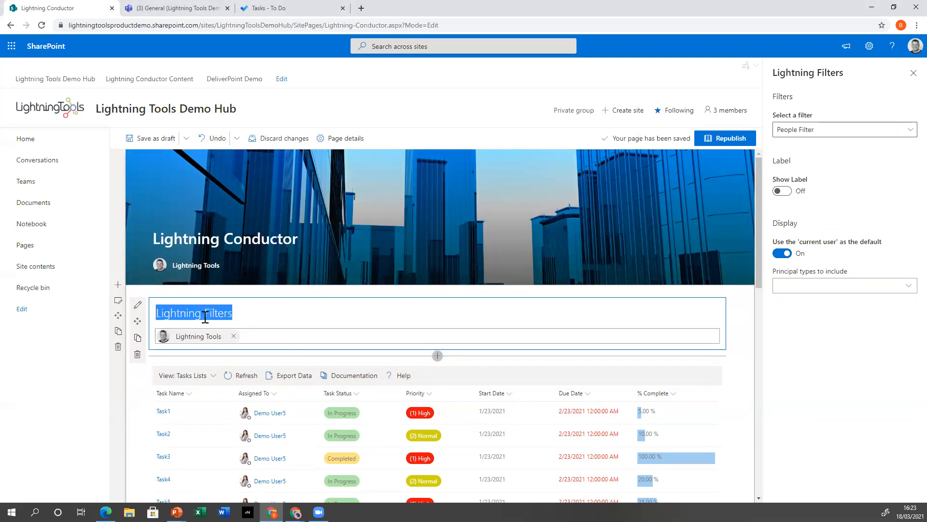
pyautogui.write('Please select a user using the people')
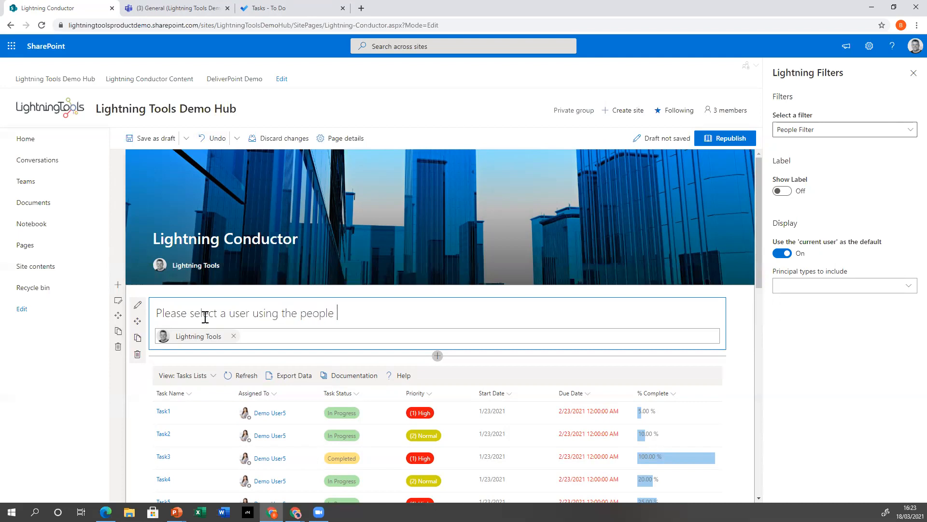
pyautogui.write('cker')
# Step: Open the filter configuration of the Assigned To column in the Tasks Lists view settings
pyautogui.scroll(-1, 368, 331)
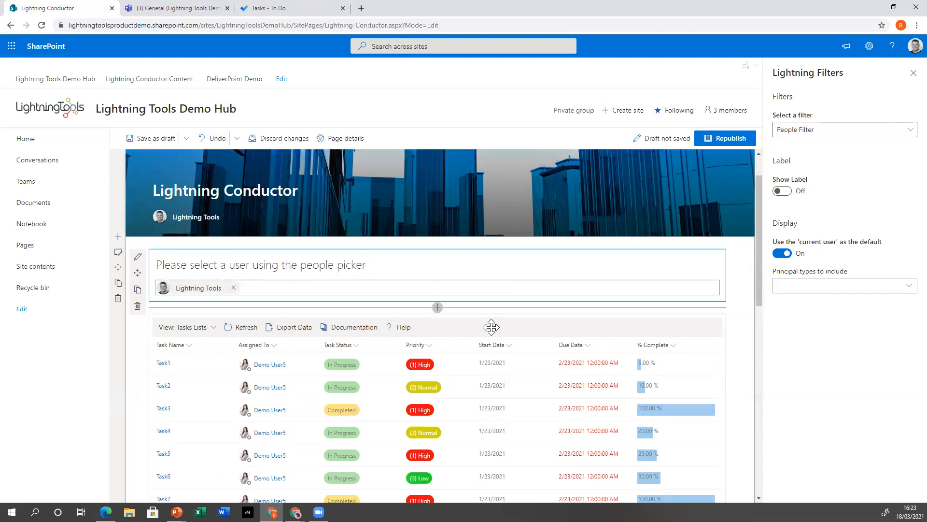
pyautogui.click(491, 327)
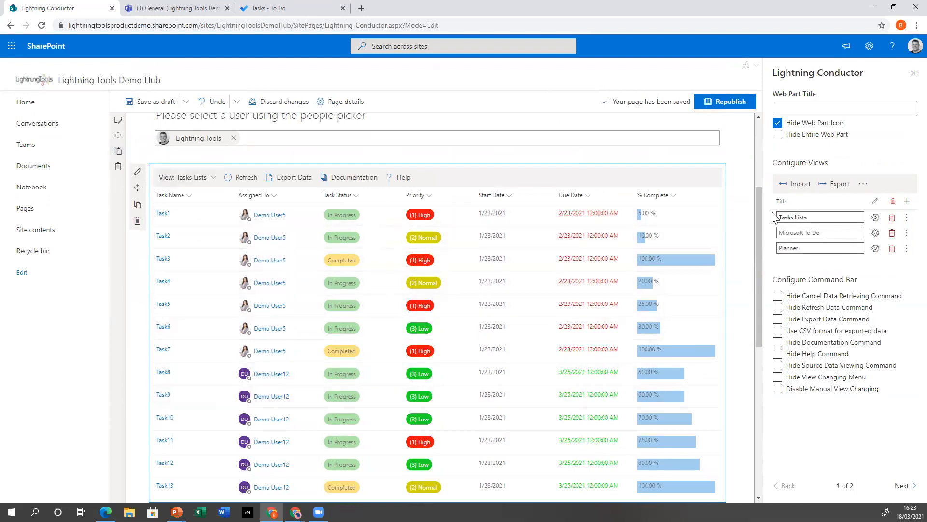
pyautogui.click(876, 219)
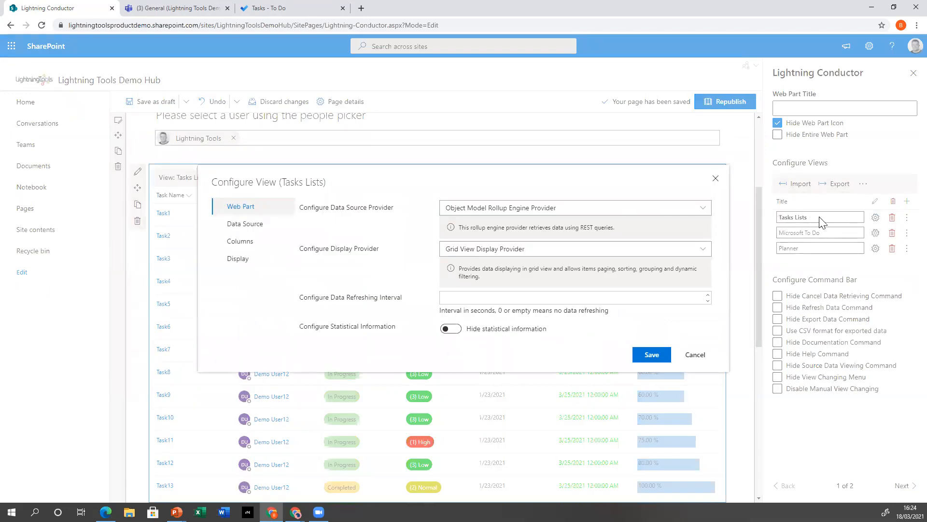
pyautogui.click(261, 244)
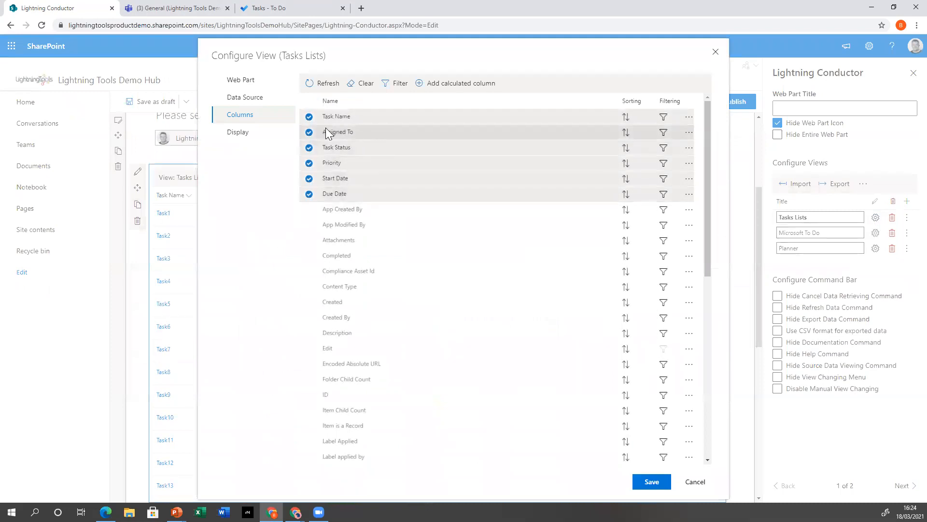
pyautogui.click(664, 132)
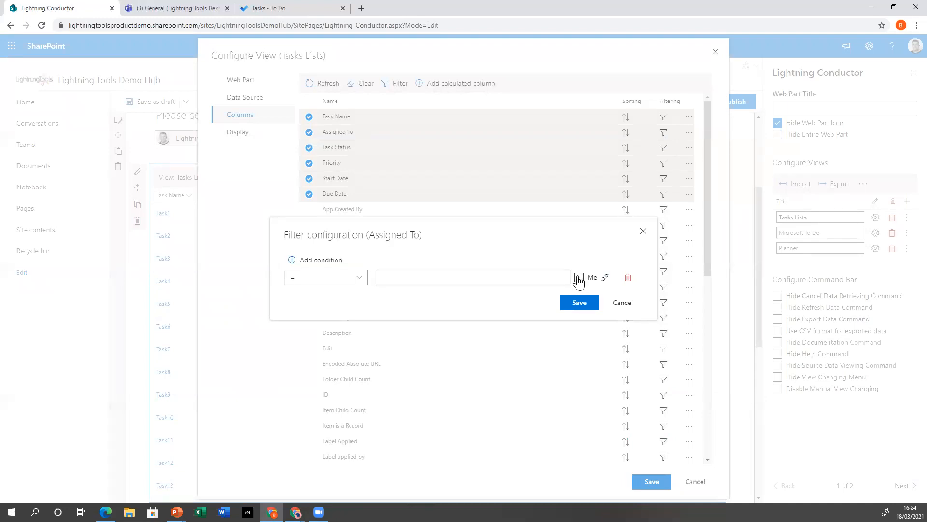
# Step: Connect the Assigned To filter value to the Title property of Lightning Filters and save the filter and view
pyautogui.click(605, 278)
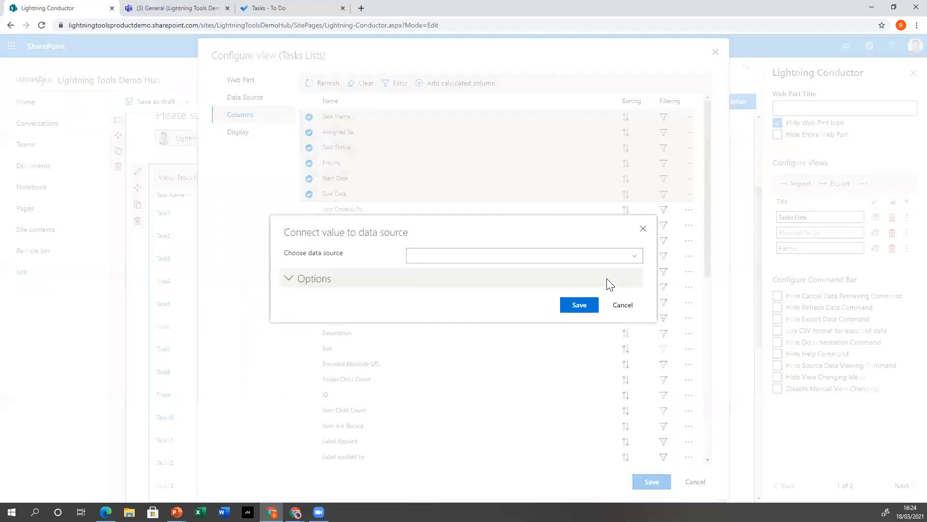
pyautogui.click(634, 256)
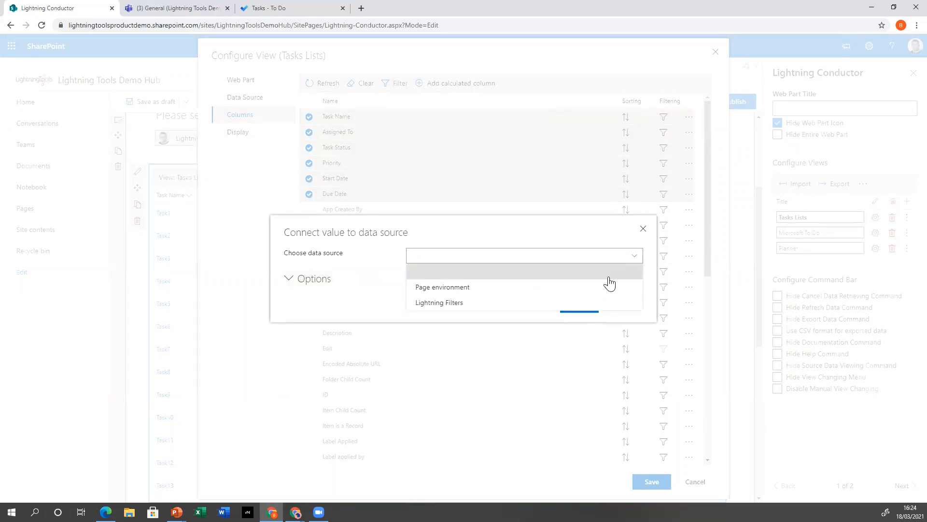
pyautogui.click(428, 304)
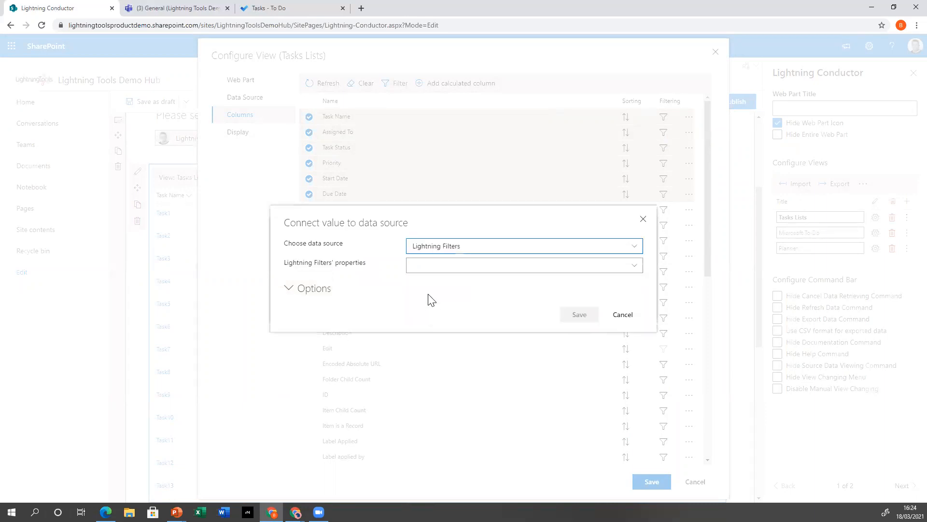
pyautogui.click(634, 265)
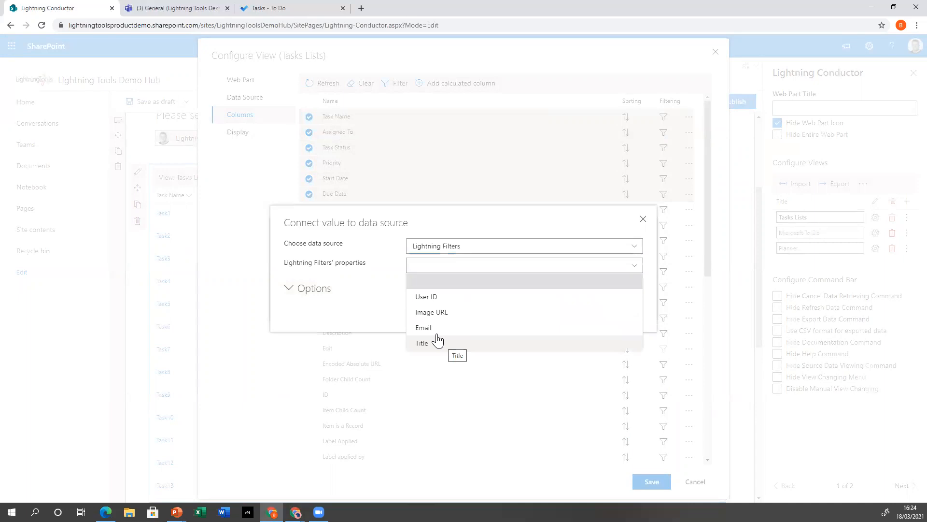
pyautogui.click(487, 343)
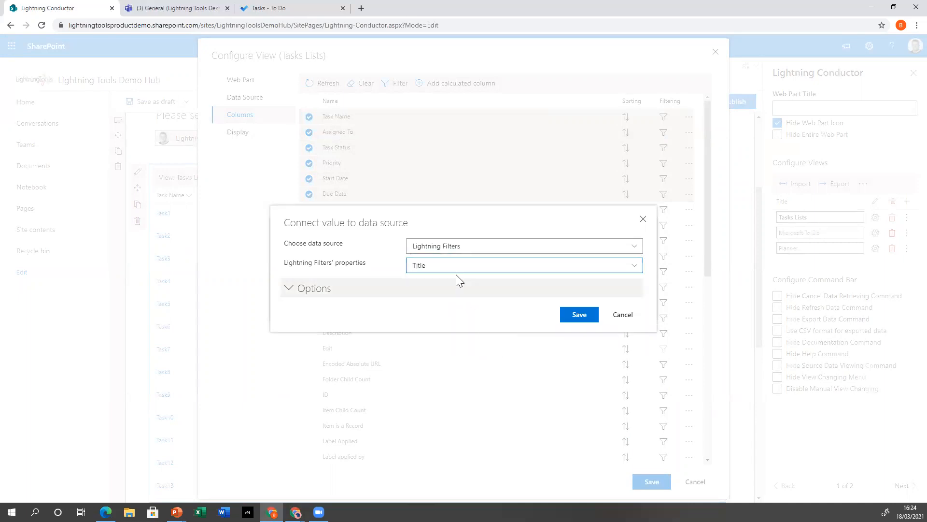
pyautogui.click(570, 315)
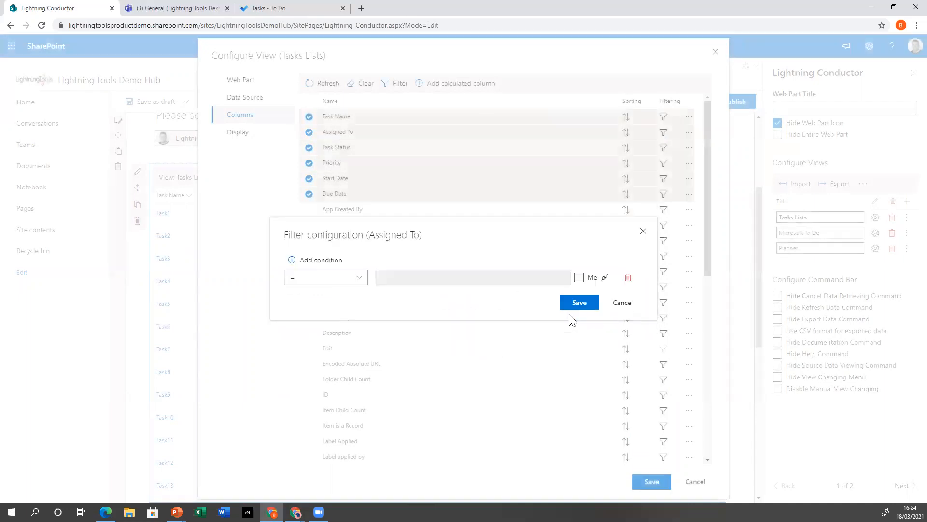
pyautogui.click(570, 302)
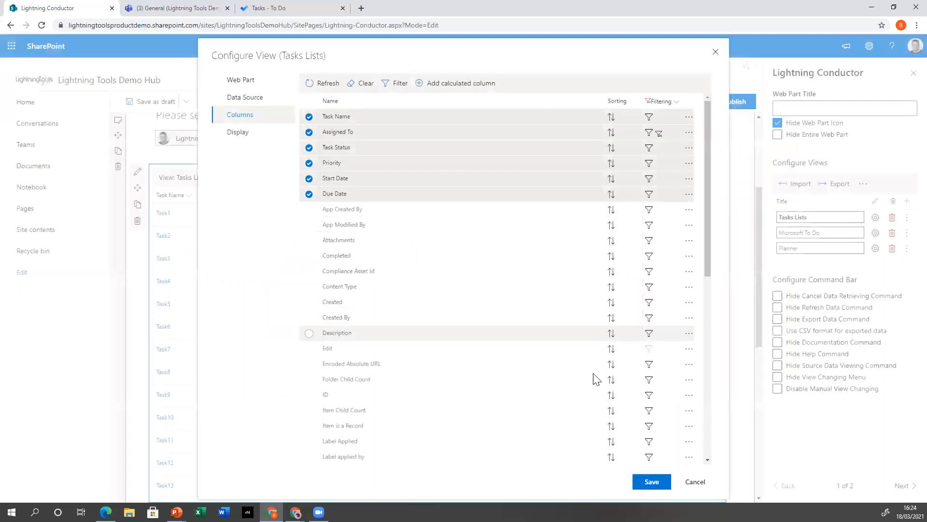
pyautogui.click(658, 482)
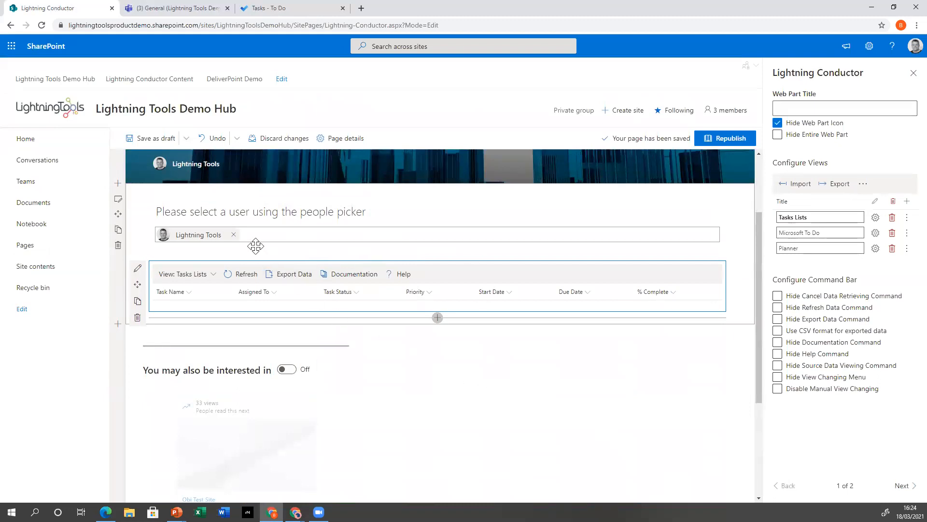
# Step: Replace the selected user in the people filter with Demo User6
pyautogui.click(235, 234)
pyautogui.click(233, 234)
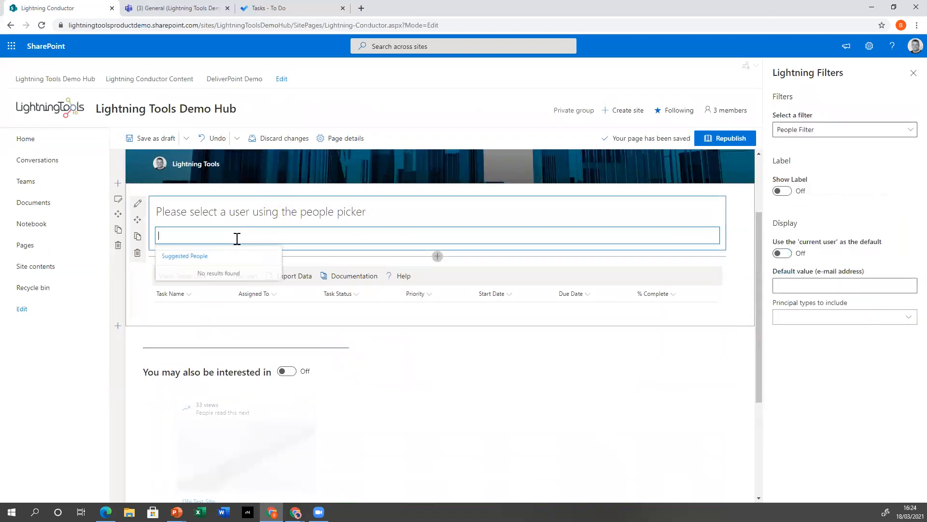
pyautogui.write('demo us')
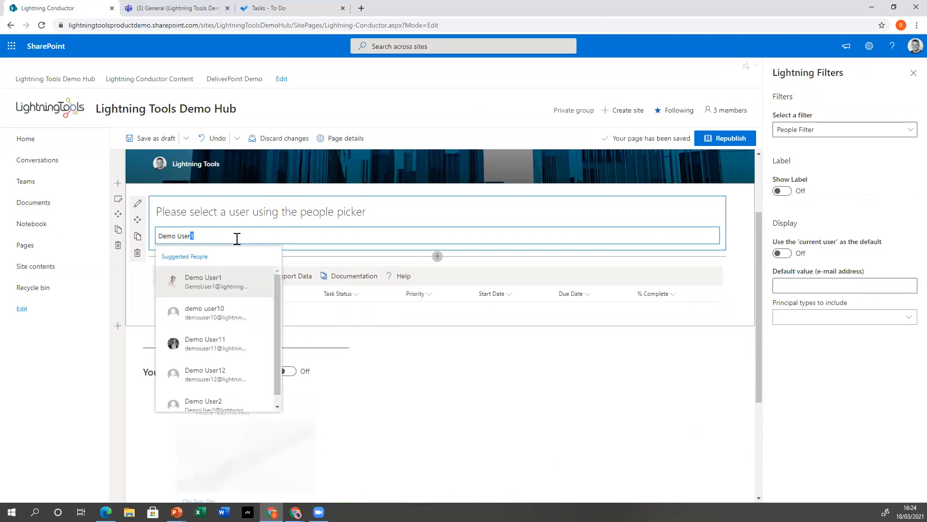
pyautogui.write('6')
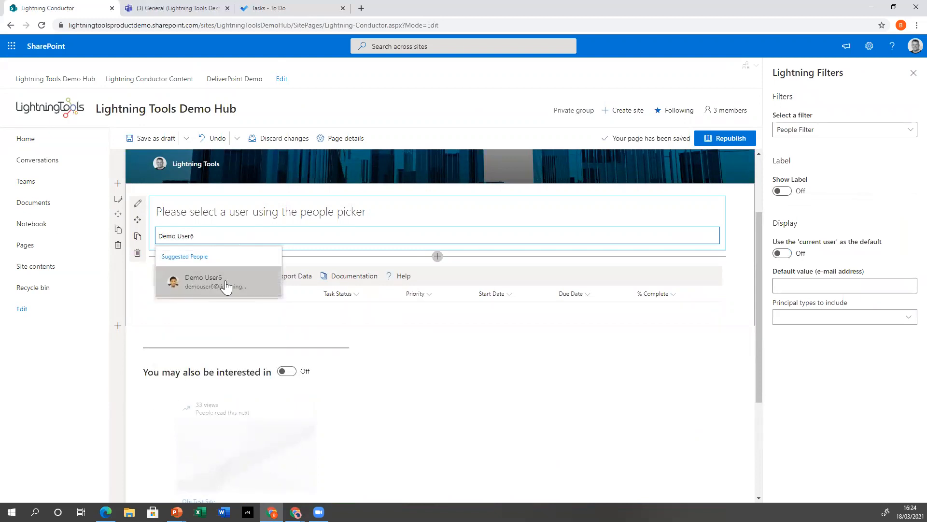
pyautogui.click(226, 280)
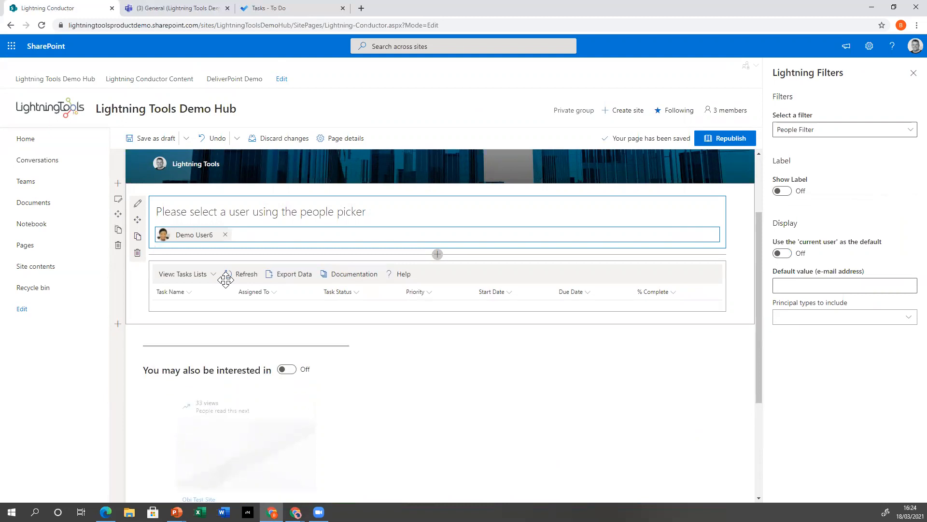
# Step: Switch the people filter from Demo User6 to Demo User5 and close the filter settings
pyautogui.click(225, 235)
pyautogui.write('Demo User')
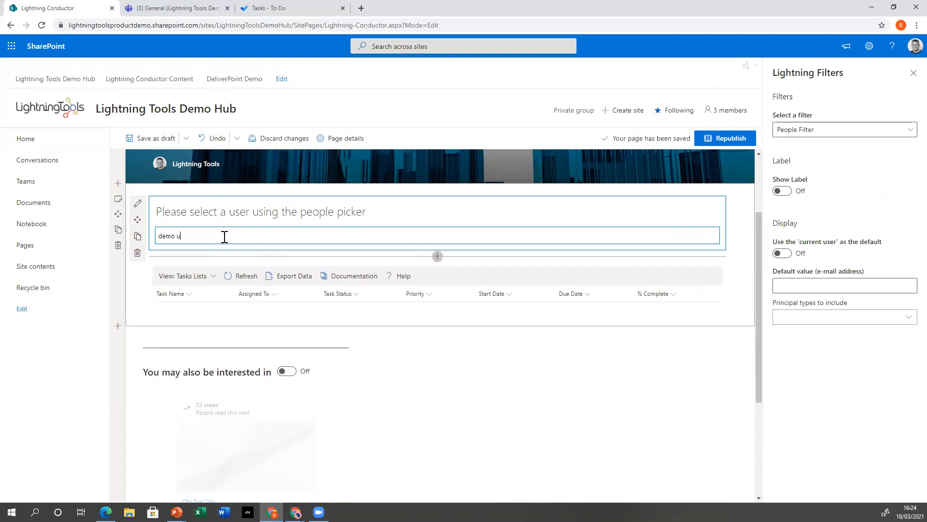
pyautogui.write('5')
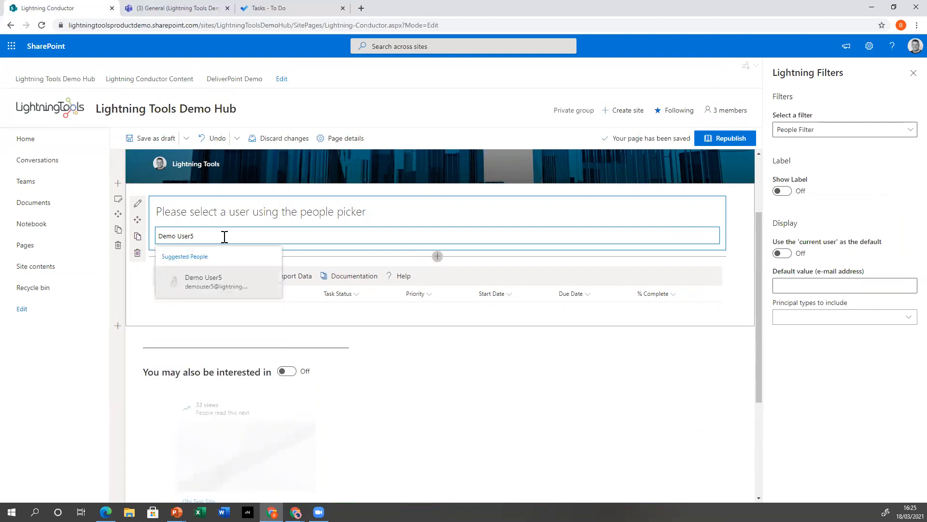
pyautogui.click(223, 282)
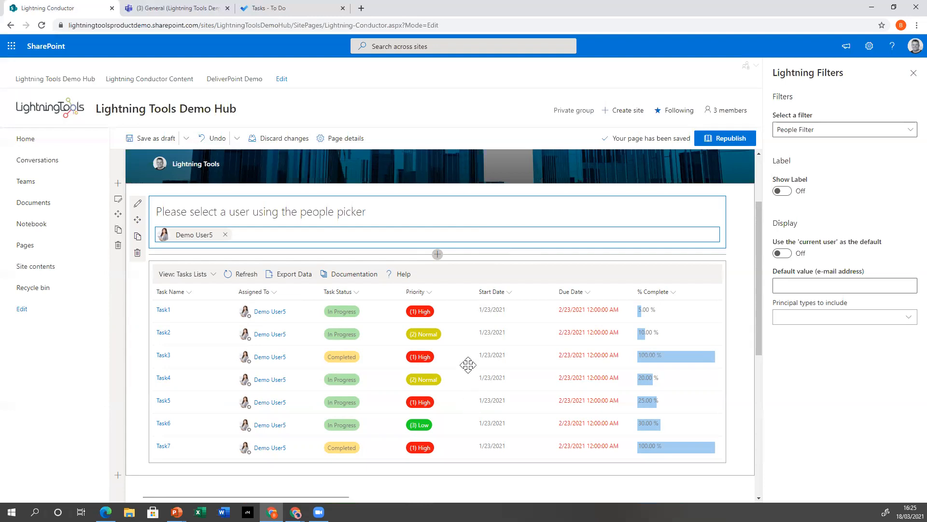
pyautogui.click(913, 75)
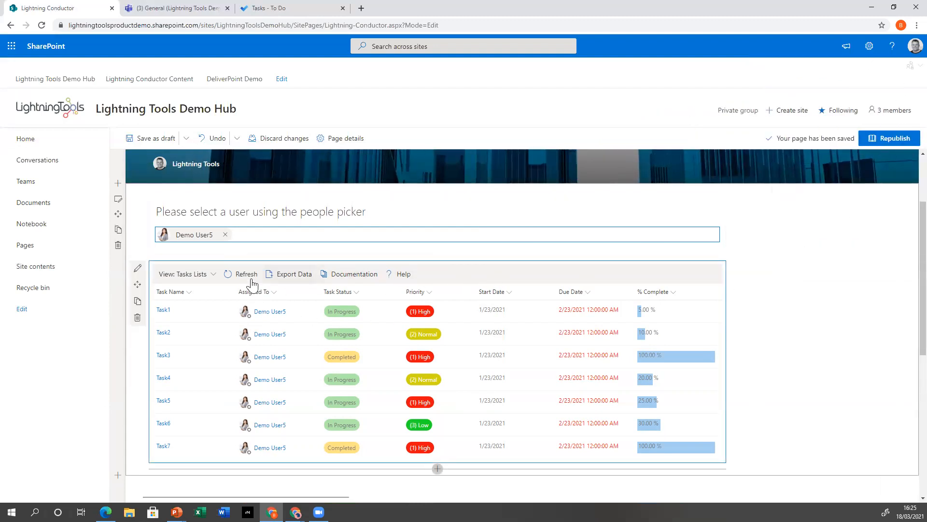
# Step: Remove the filter from the Assigned To column in the Tasks Lists view and save the view
pyautogui.click(137, 268)
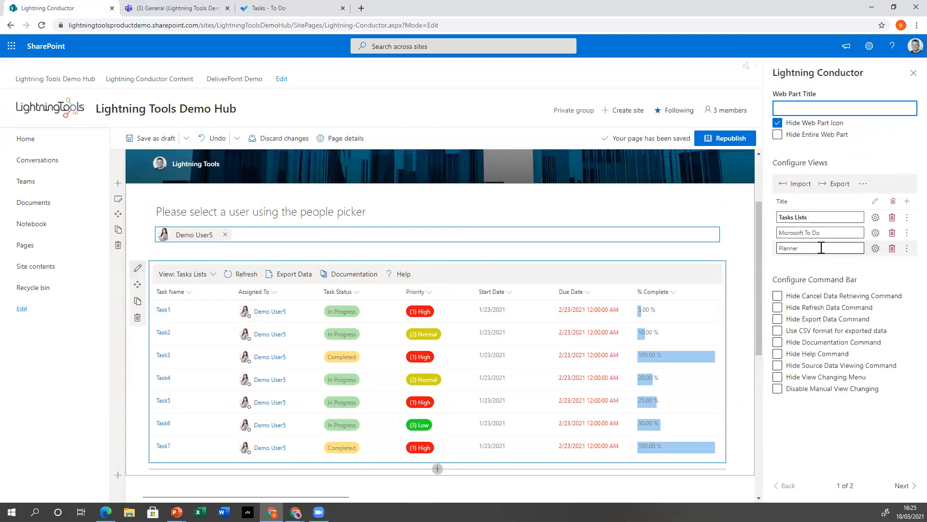
pyautogui.click(876, 218)
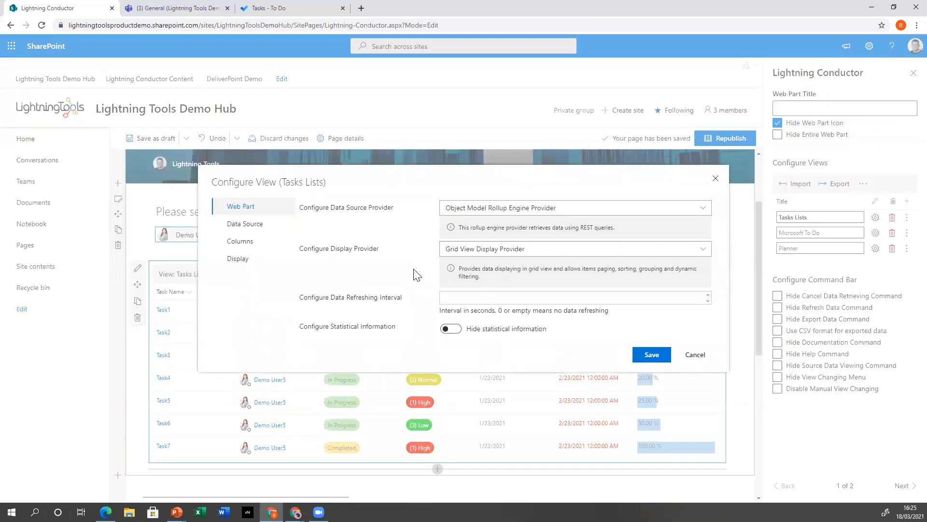
pyautogui.click(246, 241)
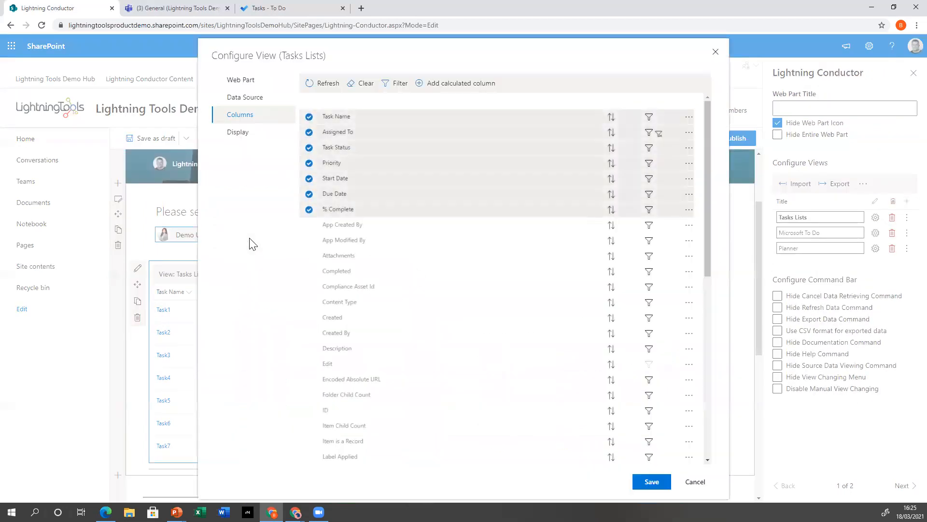
pyautogui.click(659, 133)
pyautogui.click(652, 482)
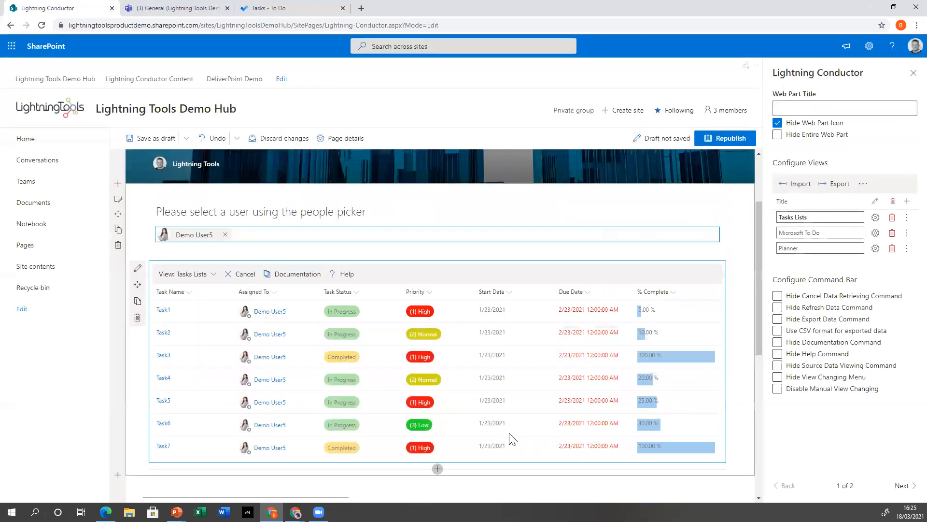
# Step: Delete the people filter web part and change its section to the One-third right layout
pyautogui.click(316, 212)
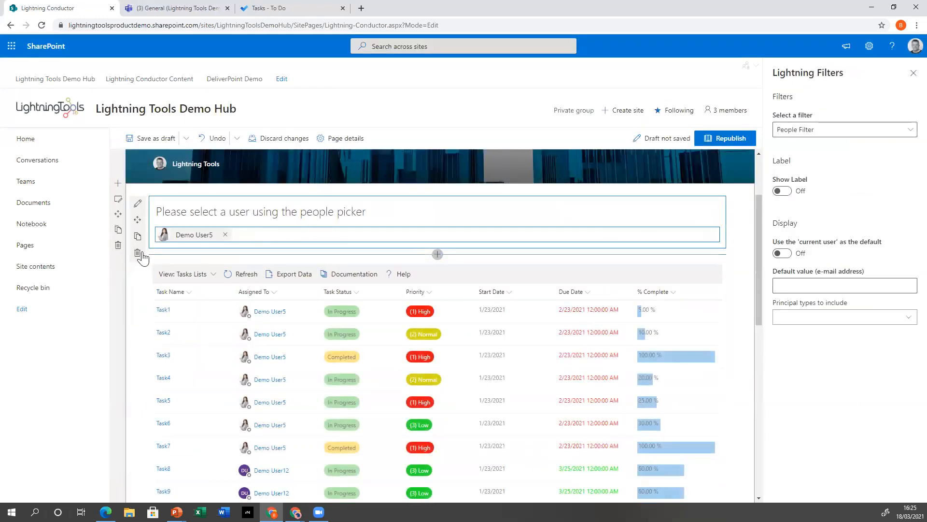
pyautogui.click(139, 253)
pyautogui.click(191, 195)
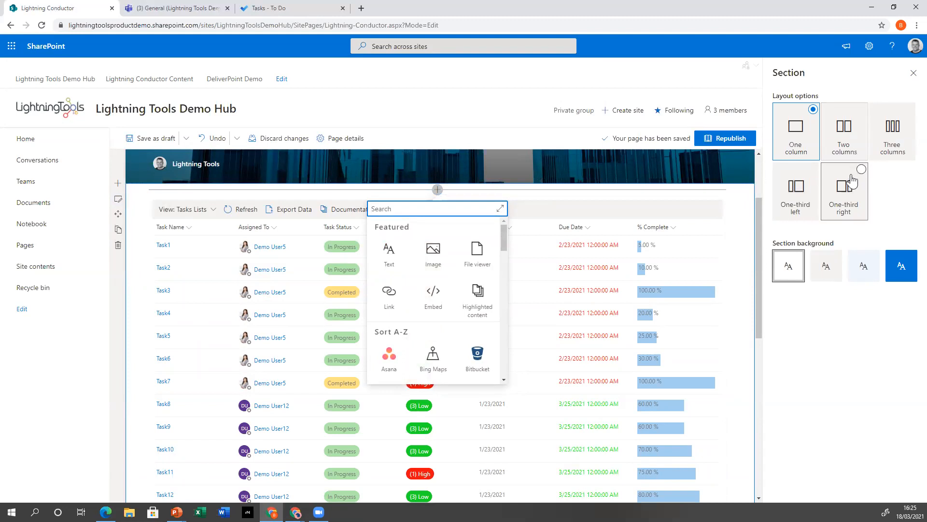
pyautogui.click(851, 212)
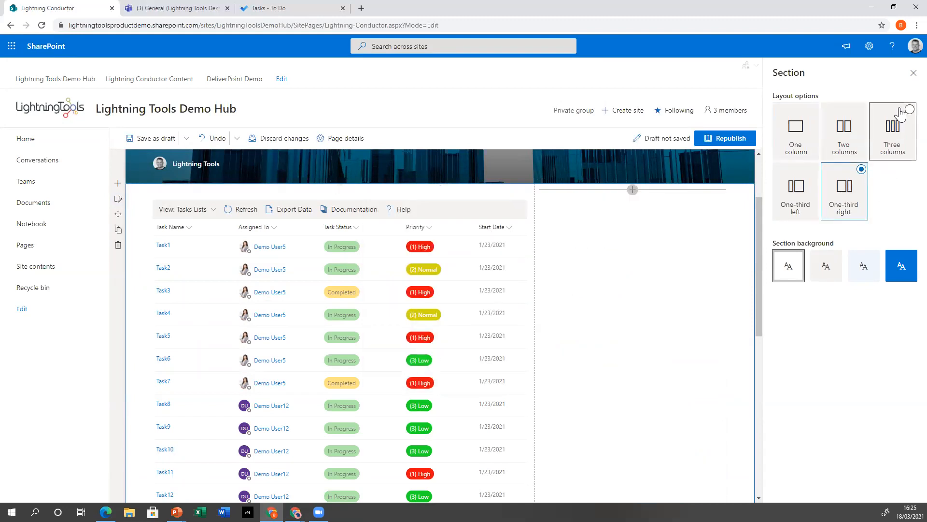
pyautogui.click(913, 73)
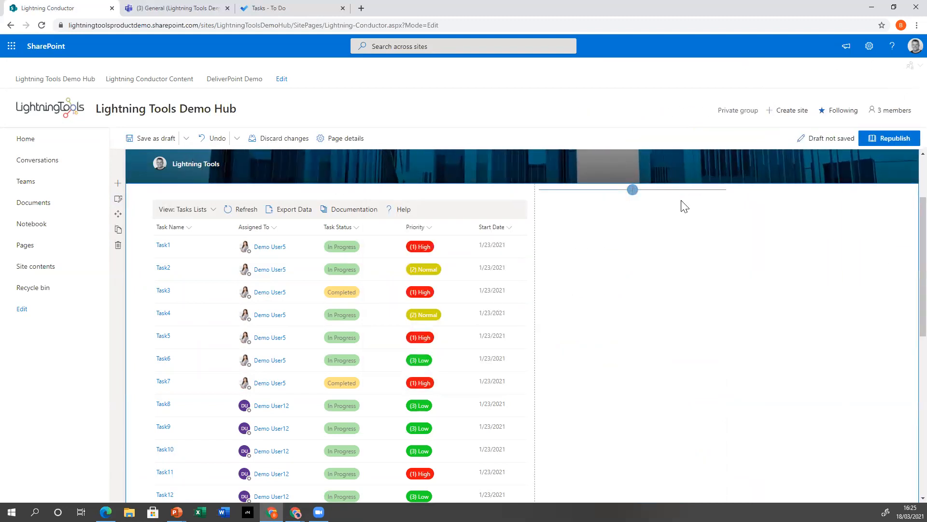
# Step: Add a Lightning Data Viewer web part to the section's empty column and open its configuration
pyautogui.click(631, 190)
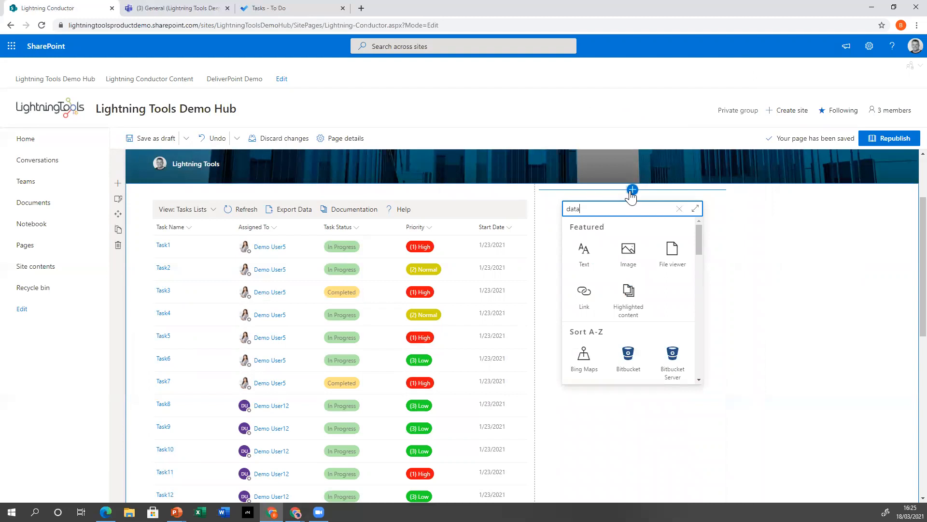
pyautogui.click(629, 272)
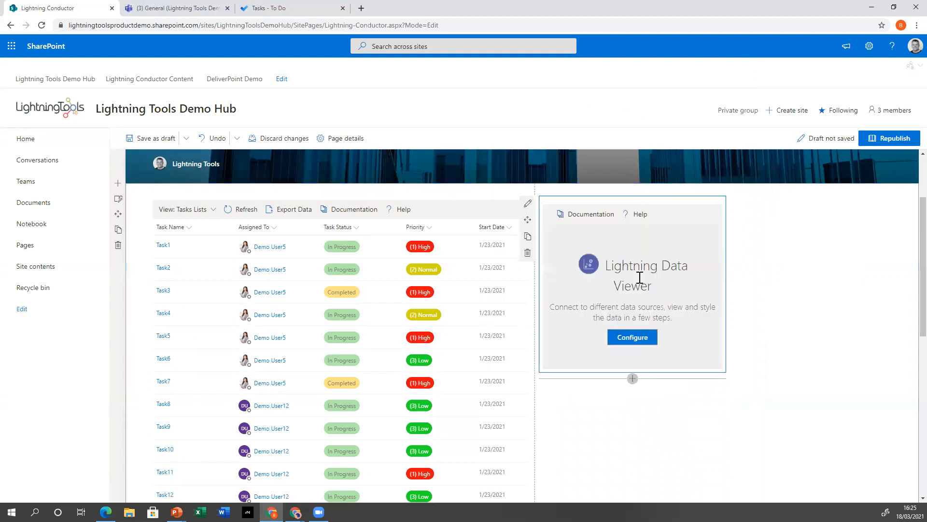
pyautogui.click(630, 341)
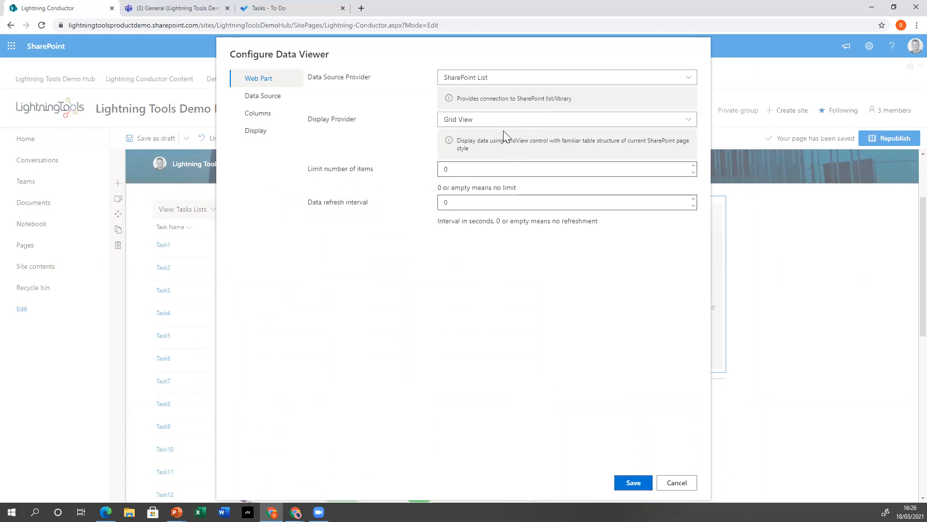
# Step: Set the Data Viewer's source provider to Current Page Data Source and its display provider to Charts view
pyautogui.click(499, 81)
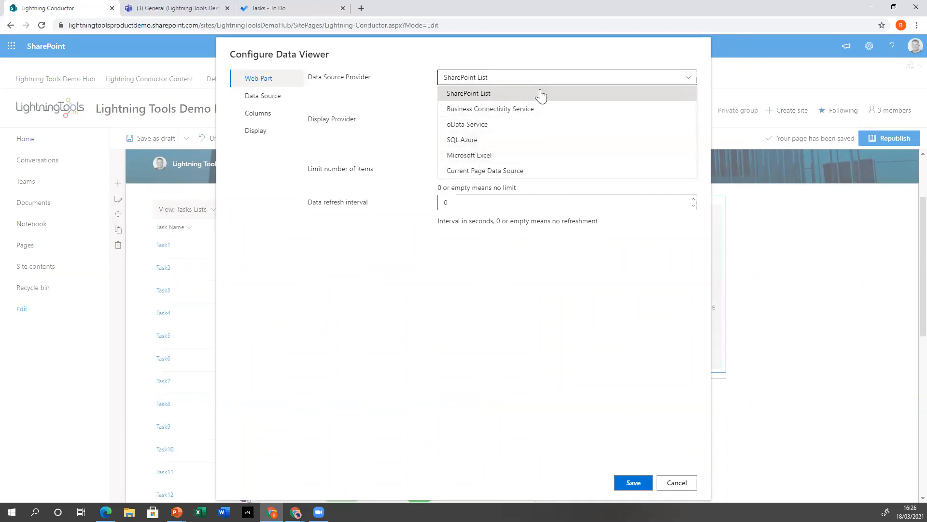
pyautogui.click(475, 173)
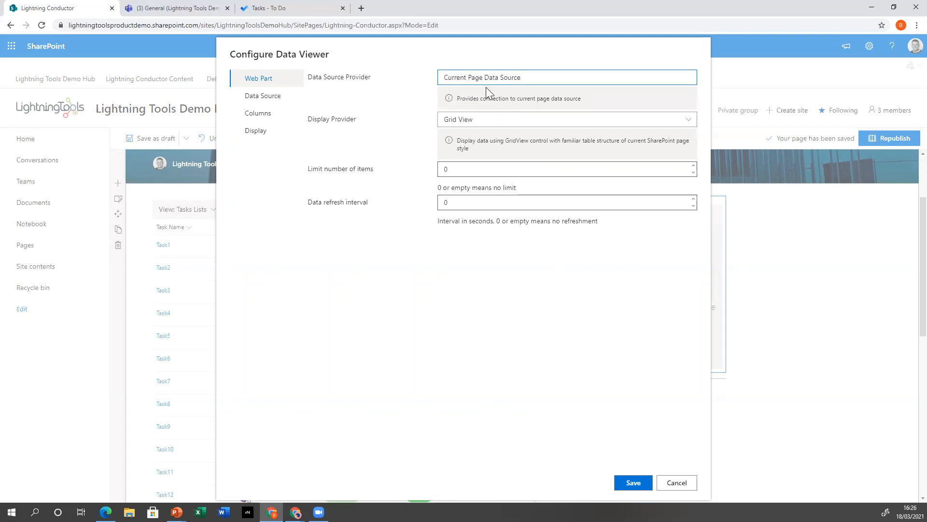
pyautogui.click(483, 122)
pyautogui.click(480, 152)
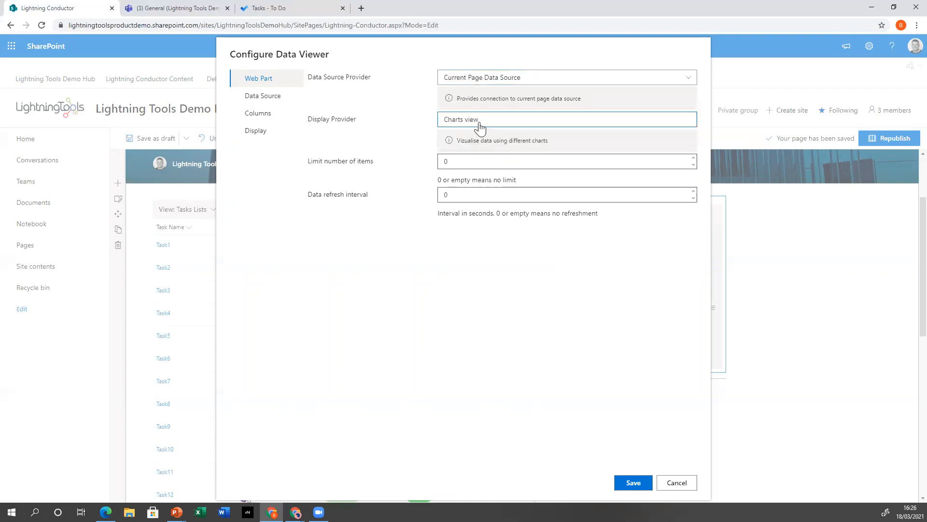
# Step: Connect the Data Viewer's data source to the Retrieved Items of Lightning Conductor and save the connection
pyautogui.click(256, 96)
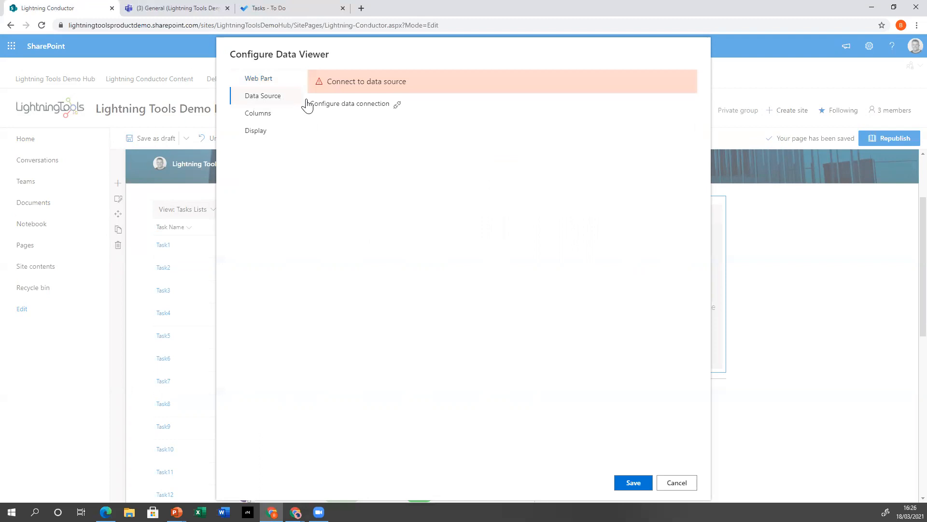
pyautogui.click(397, 104)
pyautogui.click(630, 258)
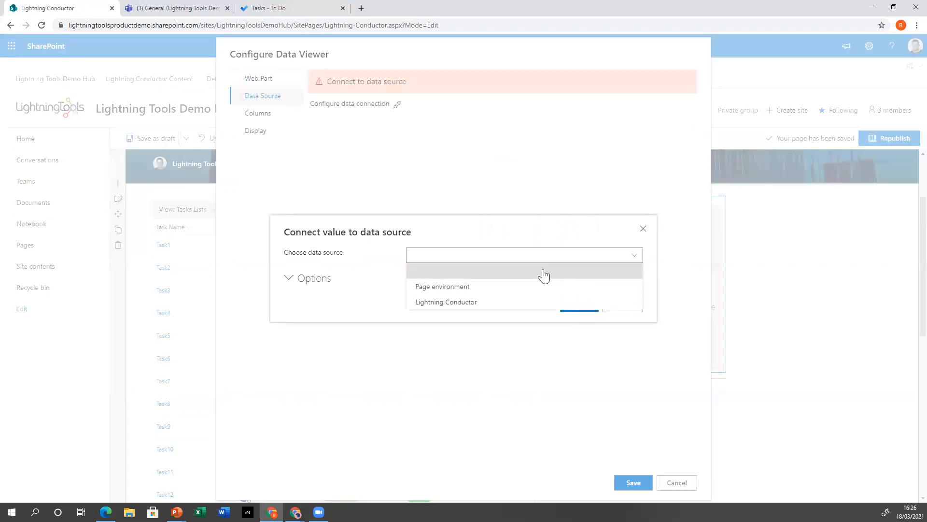
pyautogui.click(483, 306)
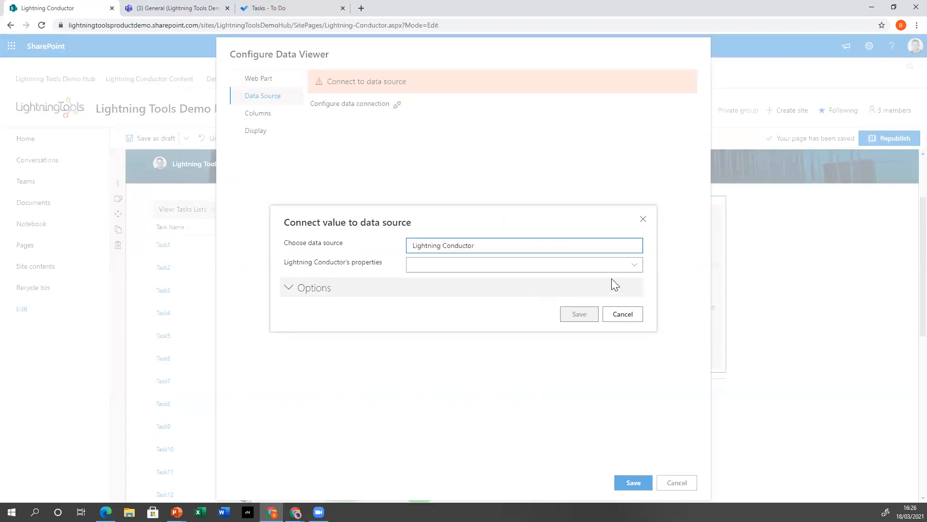
pyautogui.click(634, 264)
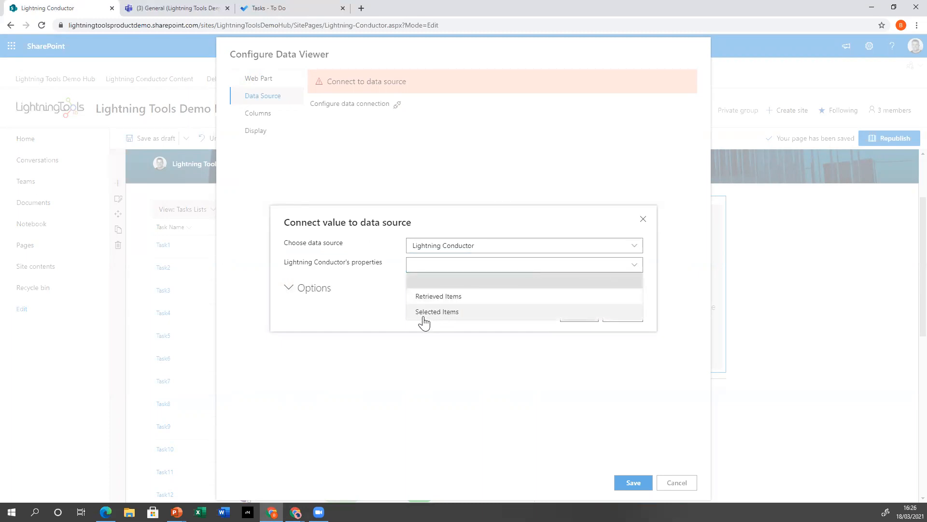
pyautogui.click(446, 296)
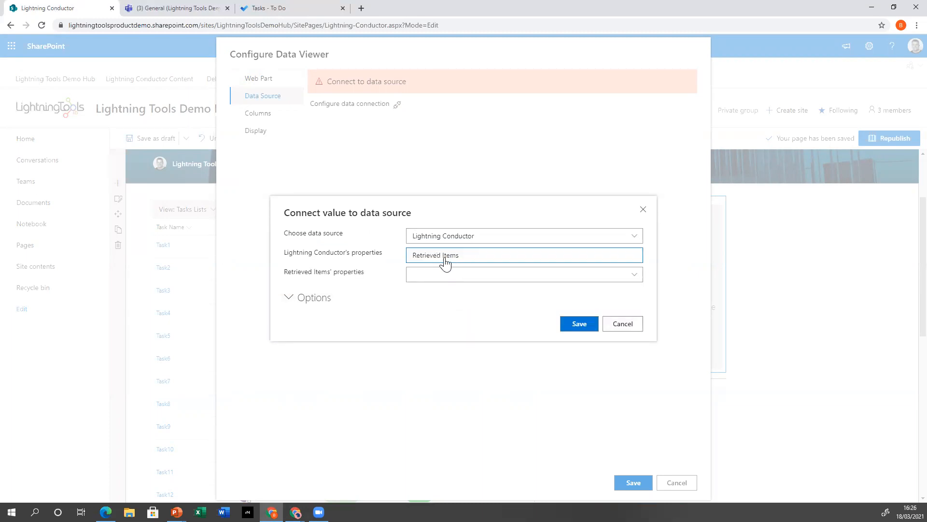
pyautogui.click(565, 325)
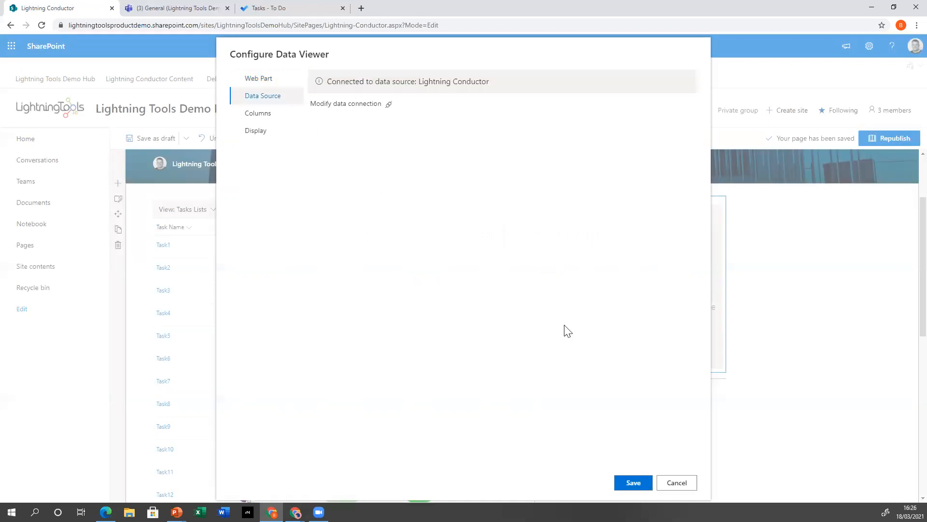
# Step: Select the Priority and ID columns for the Data Viewer
pyautogui.click(260, 116)
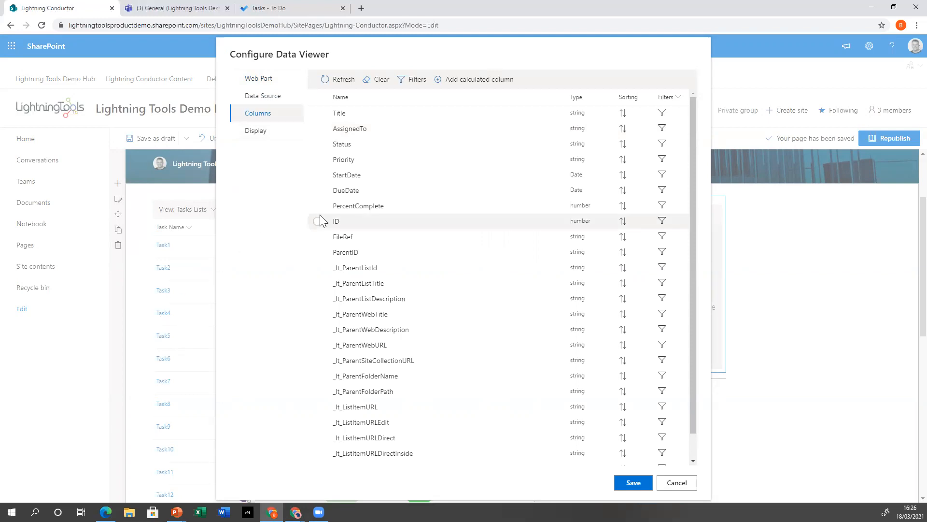
pyautogui.click(320, 160)
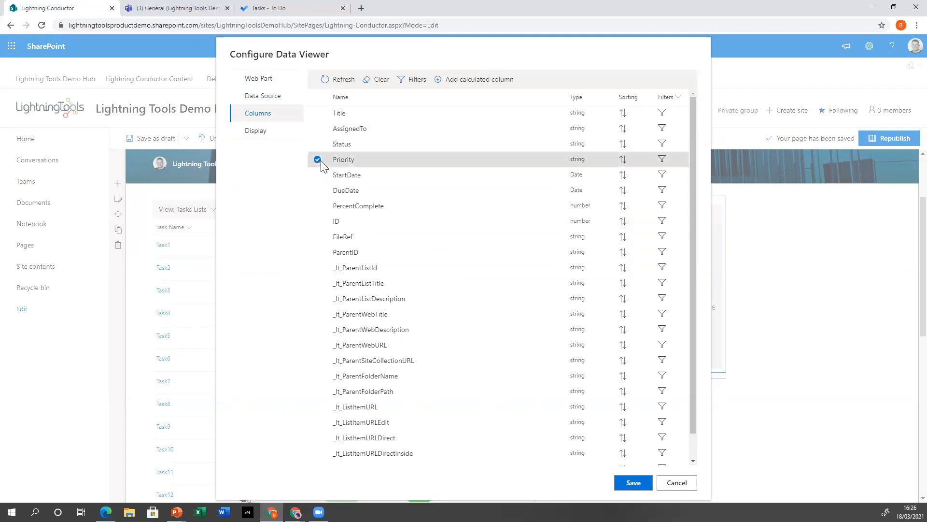
pyautogui.click(327, 222)
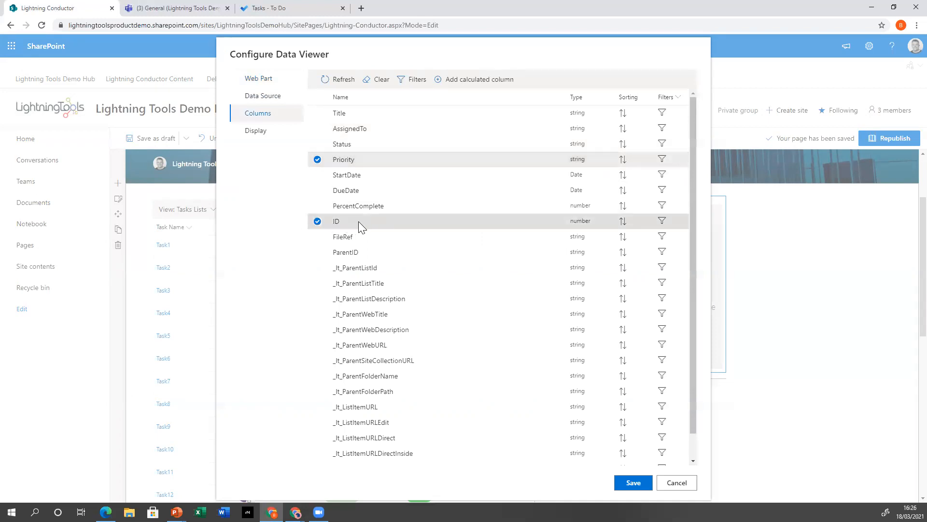
# Step: Set the chart type to Pie & Donut and group the slices by priority
pyautogui.click(259, 131)
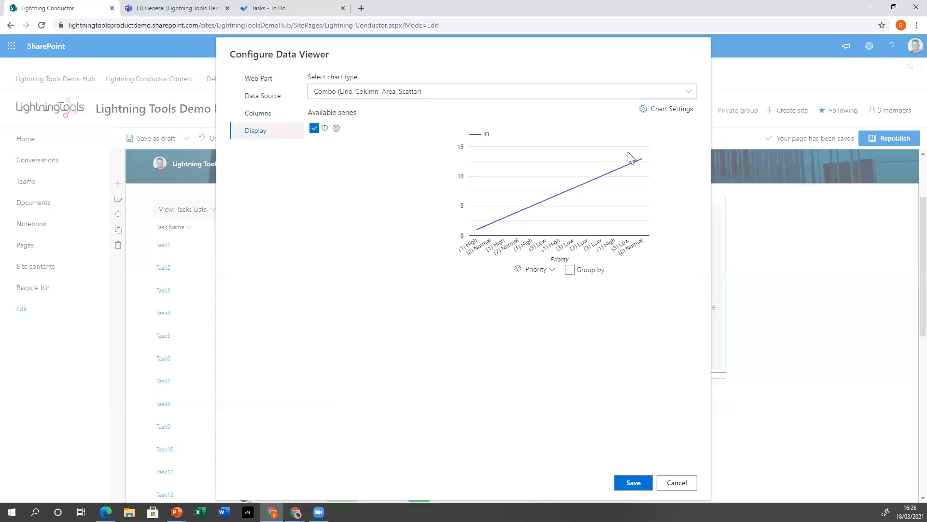
pyautogui.click(513, 95)
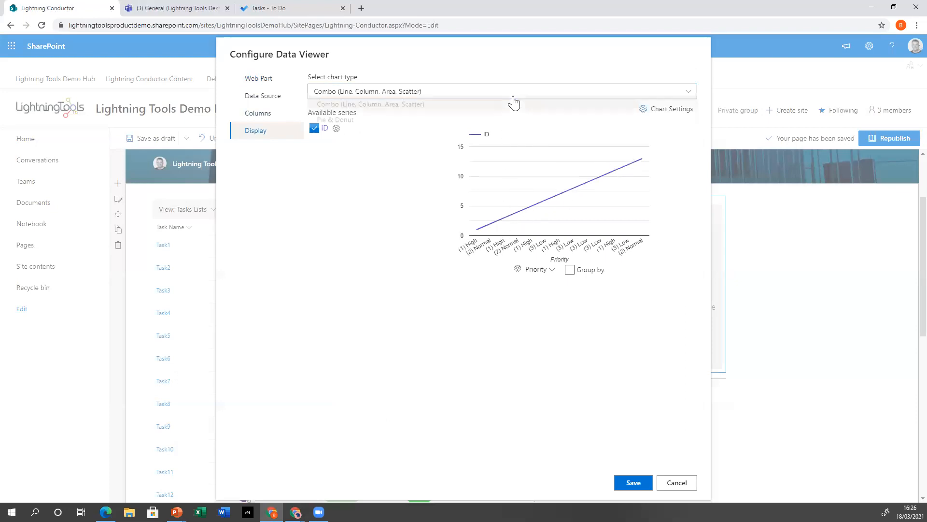
pyautogui.click(425, 124)
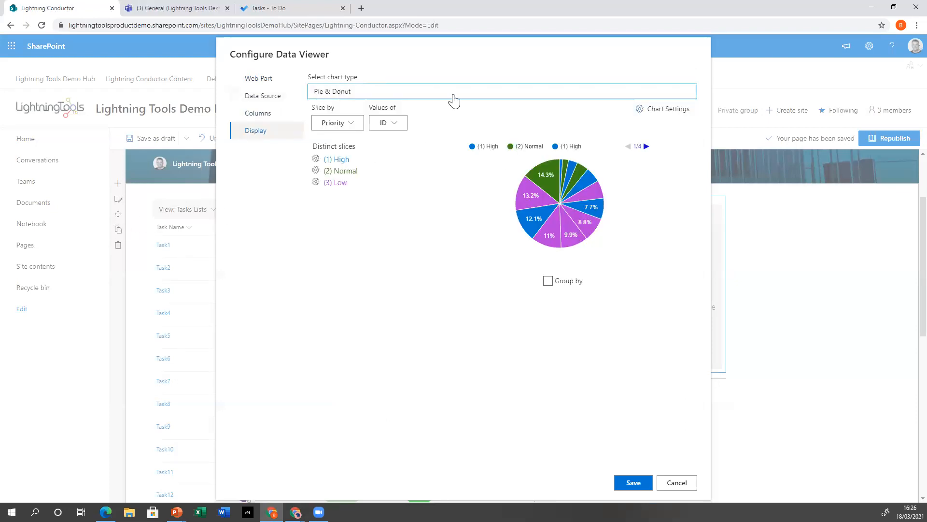
pyautogui.click(548, 281)
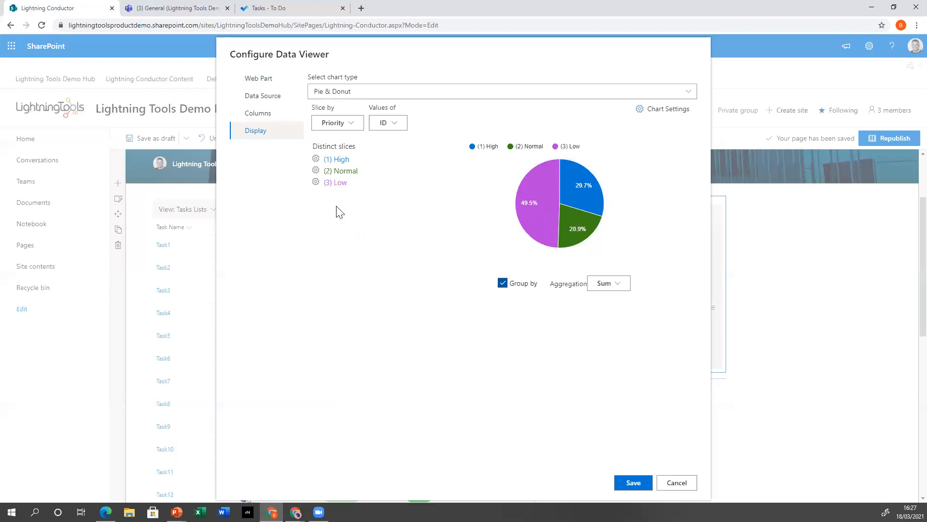
# Step: Set the (3) Low slice of the pie chart to the theme color and save its slice settings
pyautogui.click(316, 184)
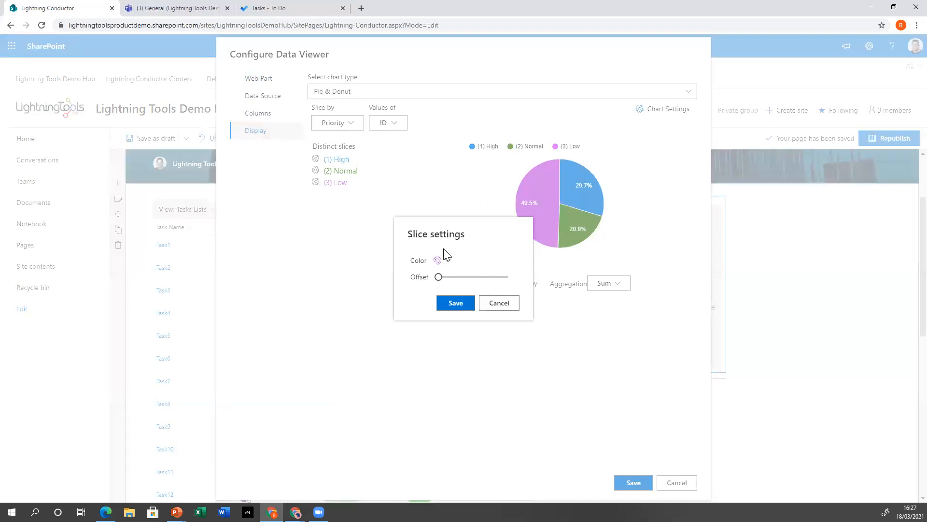
pyautogui.click(449, 262)
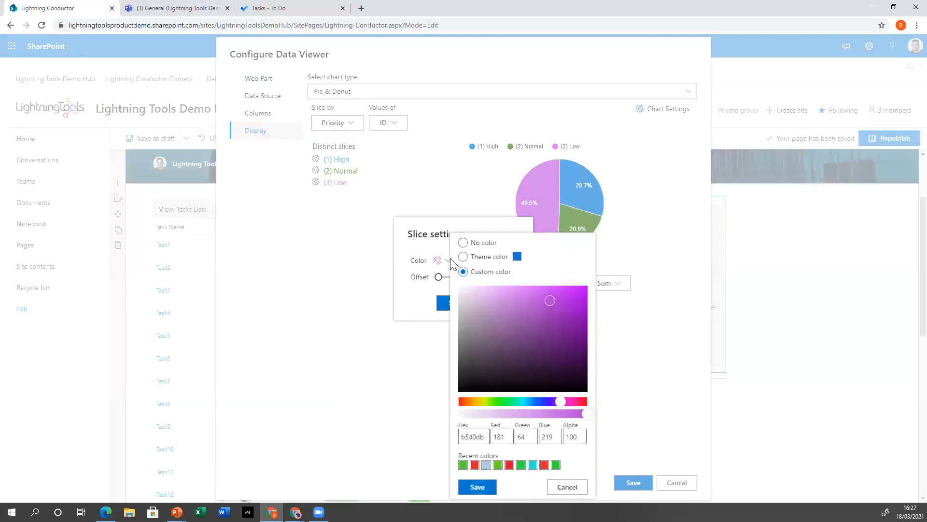
pyautogui.click(493, 259)
pyautogui.click(480, 489)
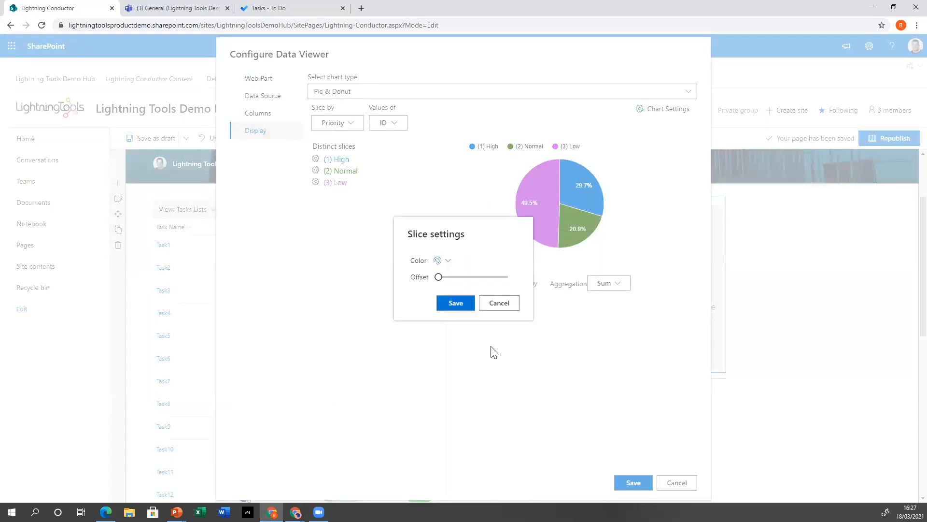
pyautogui.click(457, 304)
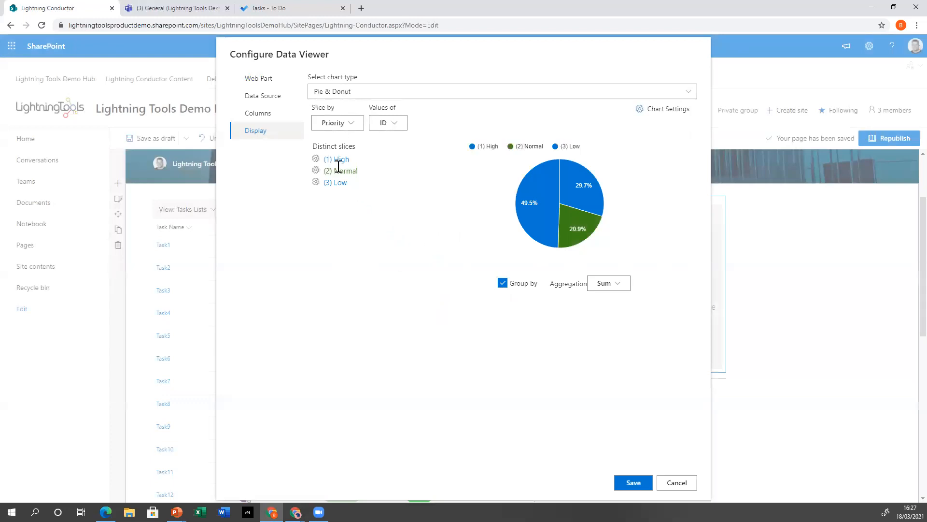
# Step: Switch the (1) High slice to a custom color and choose the light blue from the recent colors
pyautogui.click(316, 161)
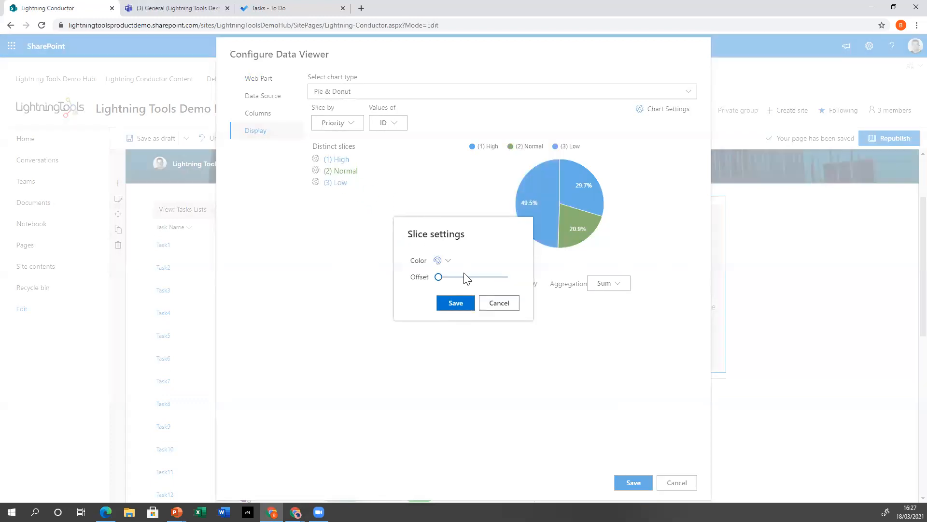
pyautogui.click(440, 260)
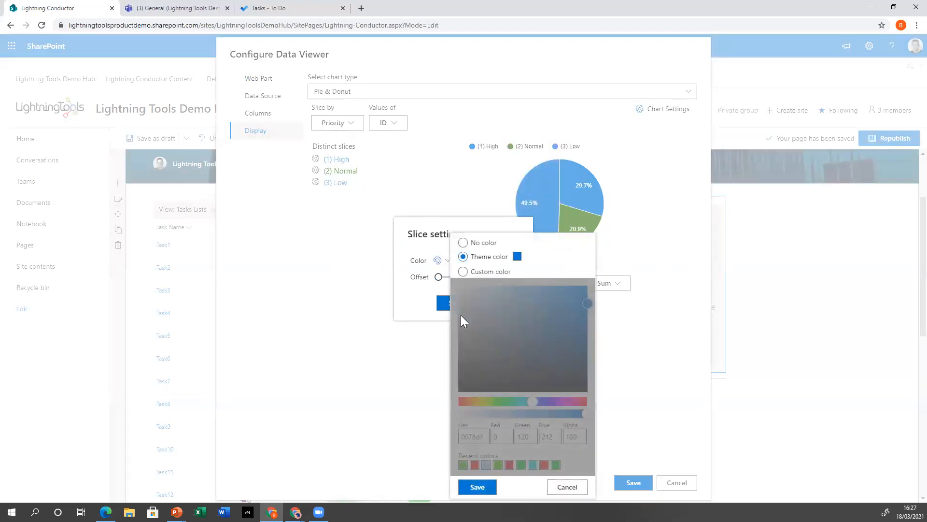
pyautogui.click(464, 272)
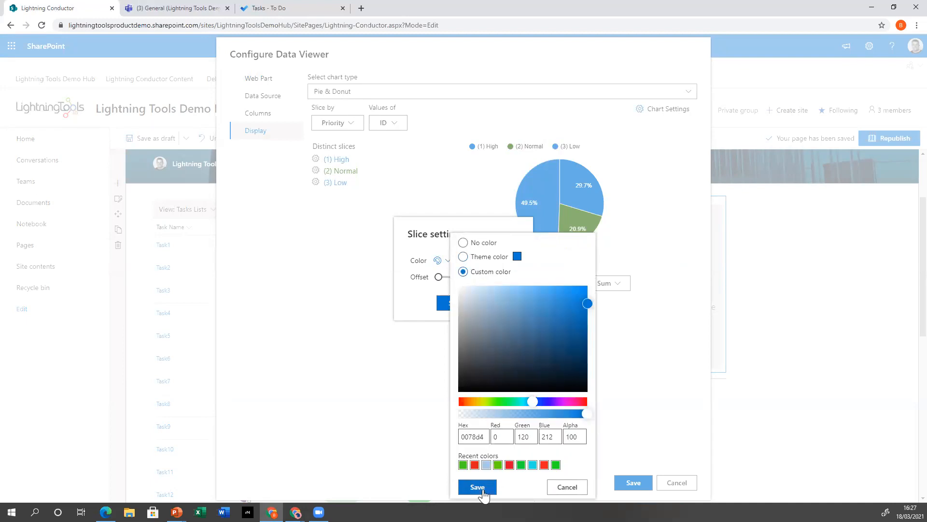
pyautogui.click(486, 465)
pyautogui.click(489, 486)
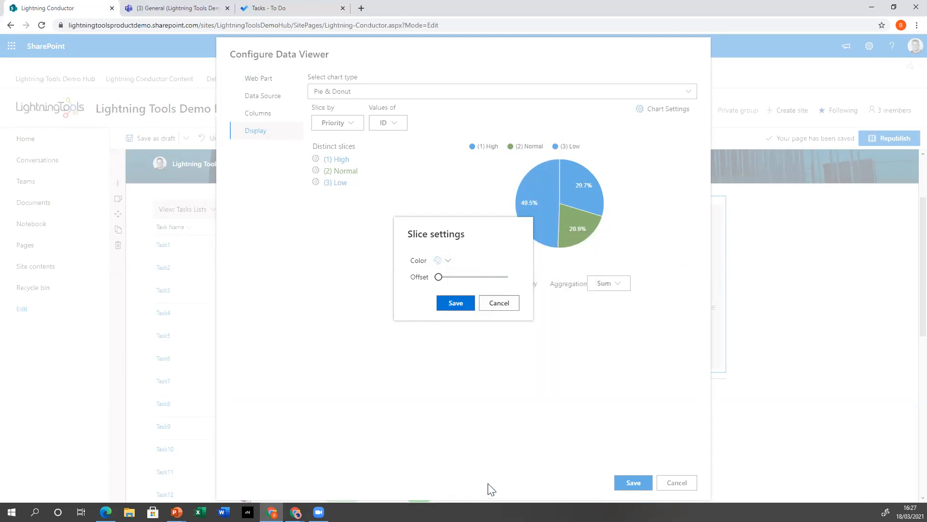
# Step: Set the (1) High slice's custom color to the yellow-green b1c422 and save its slice settings
pyautogui.click(447, 262)
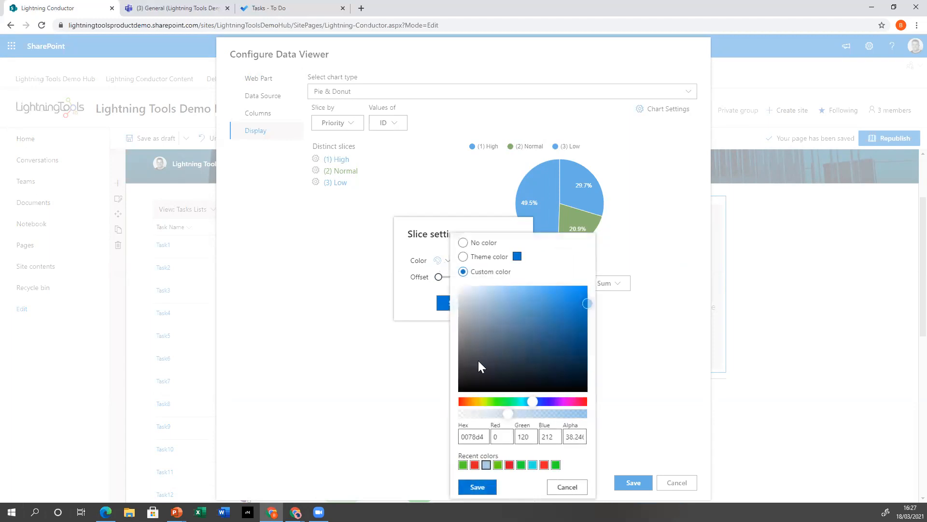
pyautogui.click(483, 402)
pyautogui.click(565, 310)
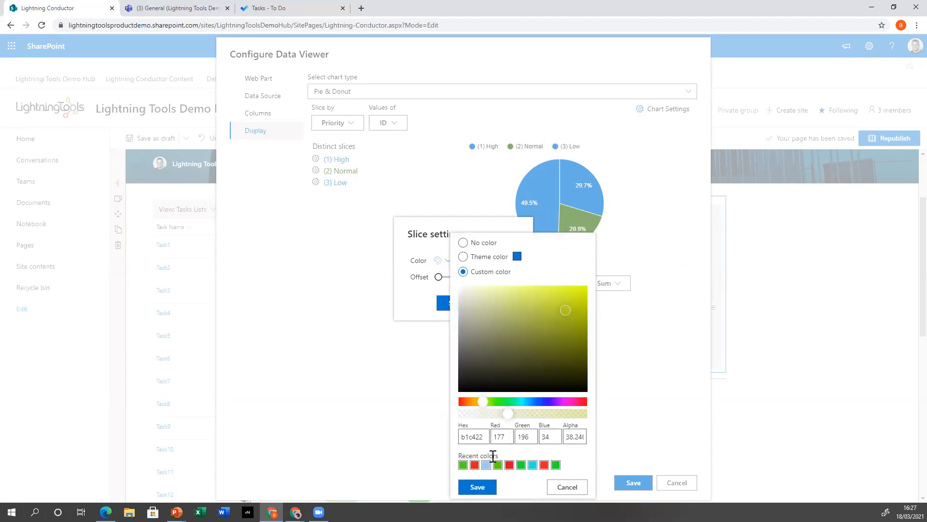
pyautogui.click(483, 489)
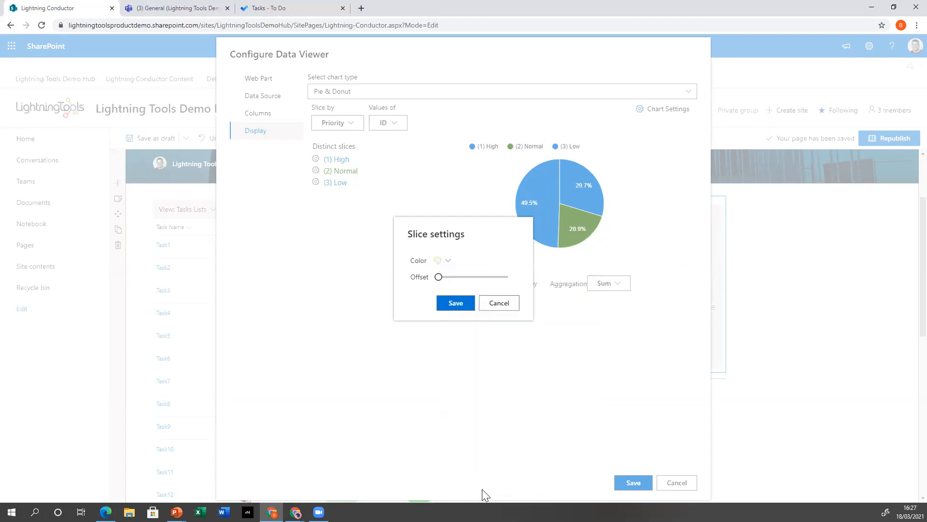
pyautogui.click(456, 303)
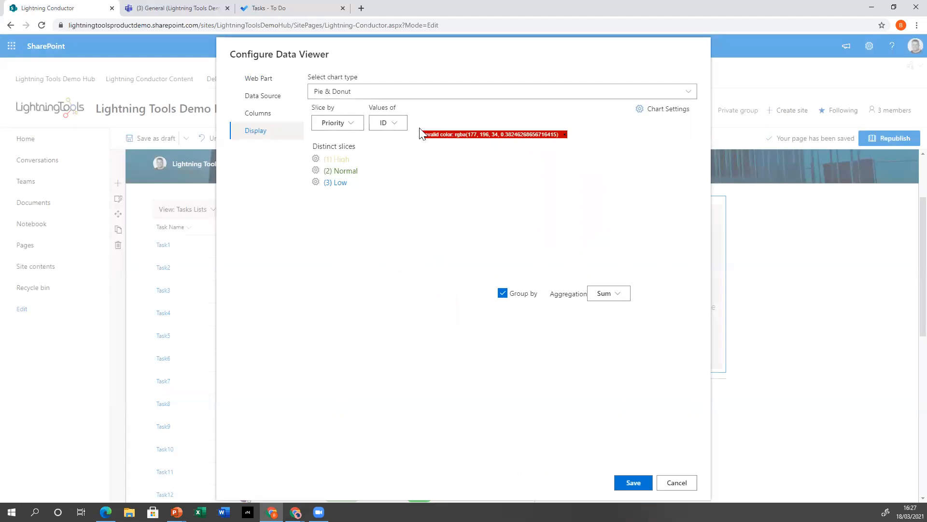
# Step: Reopen the slice settings of the (1) High slice
pyautogui.click(316, 158)
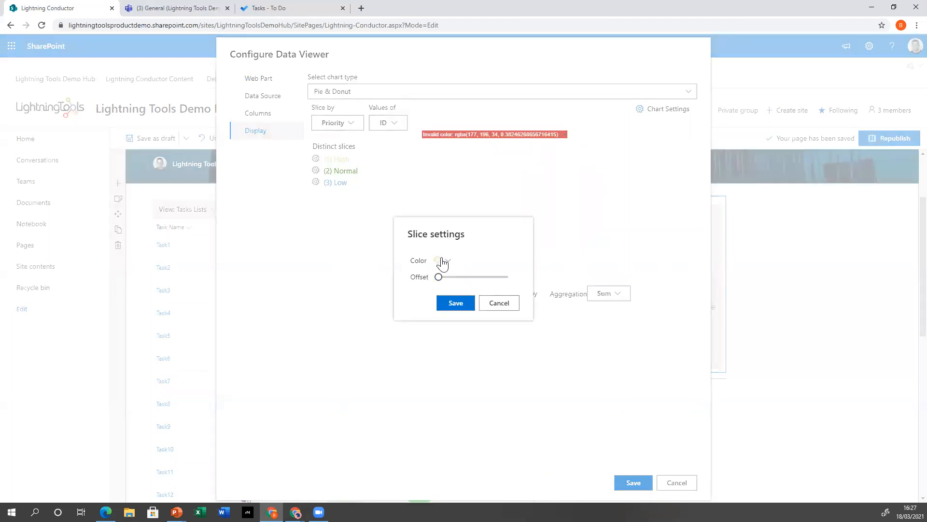
# Step: Set the High slice's colour to the recent custom colour 0078d4 with partial transparency and save the slice settings
pyautogui.click(439, 260)
pyautogui.click(476, 243)
pyautogui.click(478, 271)
pyautogui.click(486, 465)
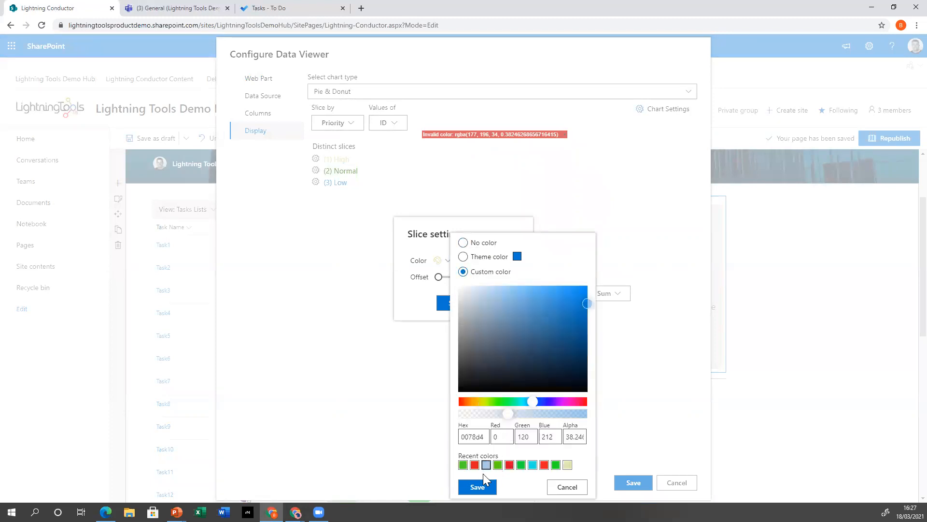
pyautogui.click(478, 487)
pyautogui.click(473, 304)
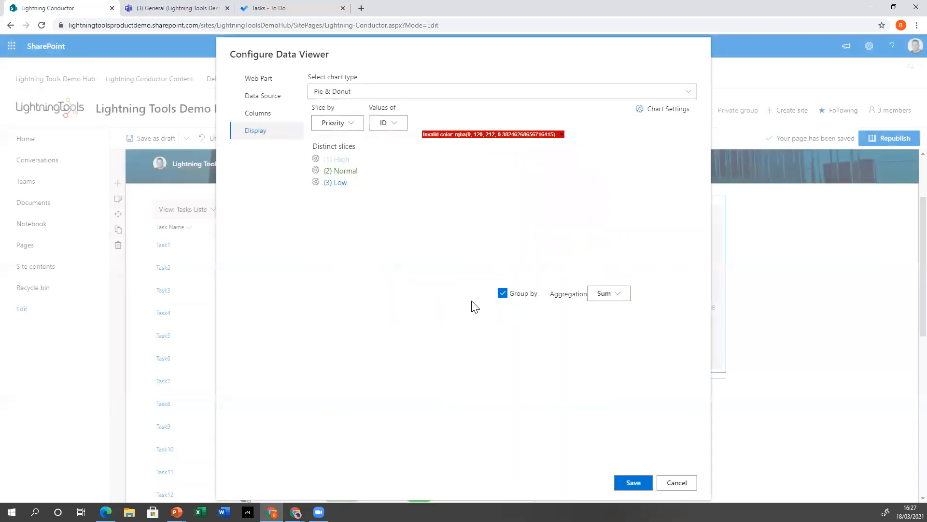
pyautogui.click(317, 170)
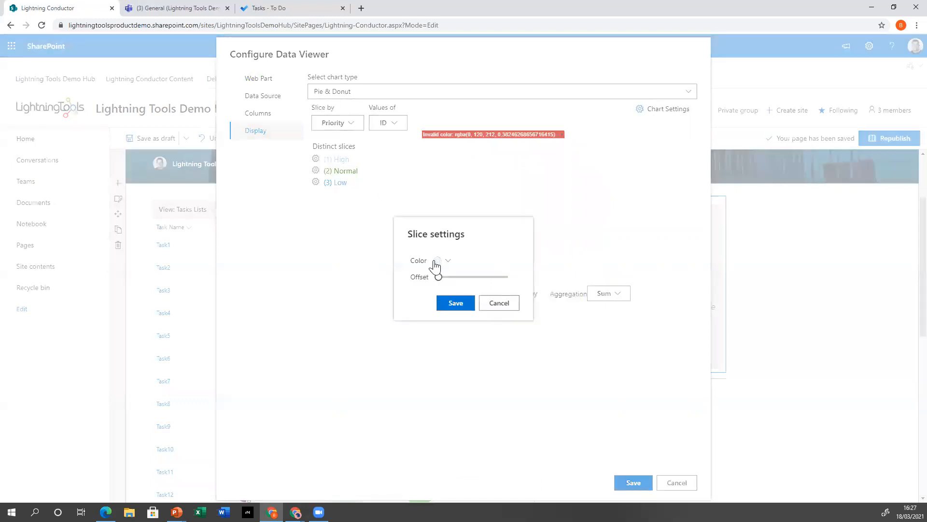
pyautogui.click(446, 264)
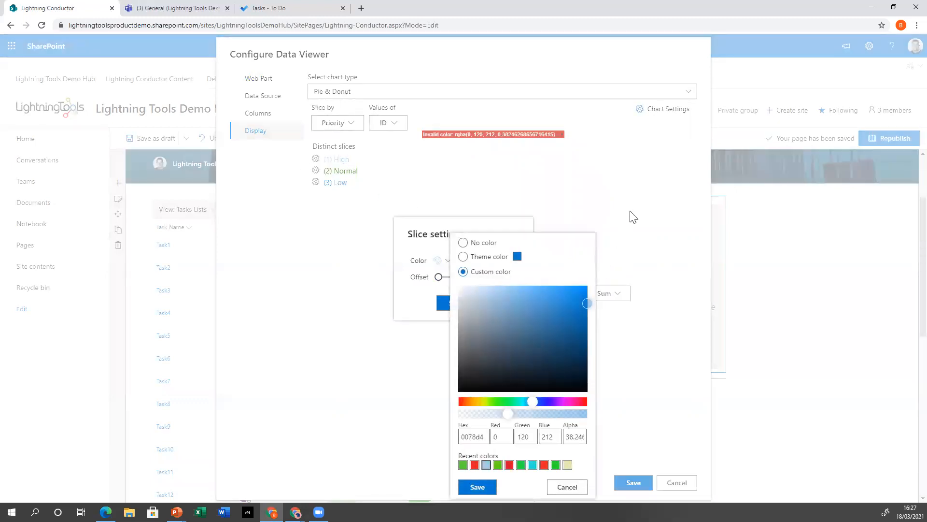
pyautogui.click(408, 313)
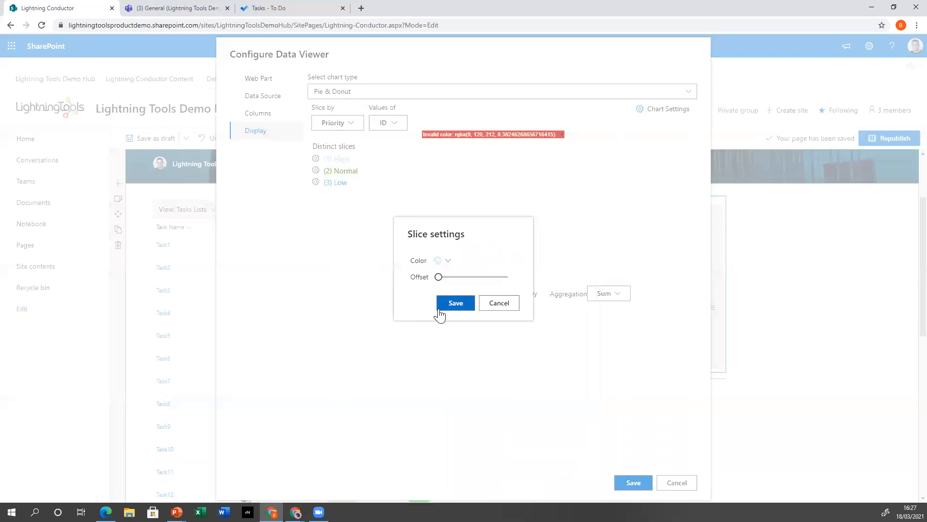
pyautogui.click(497, 305)
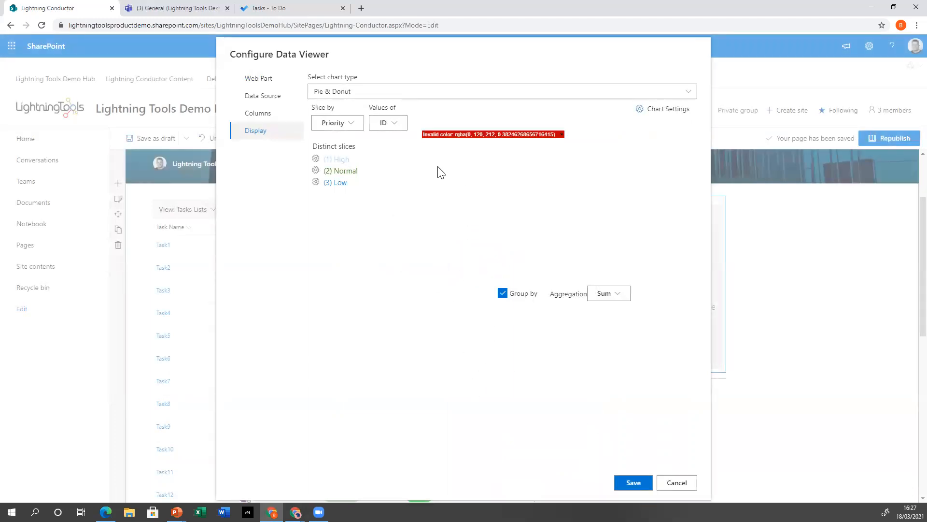
# Step: Save the Data Viewer configuration and republish the page
pyautogui.click(633, 484)
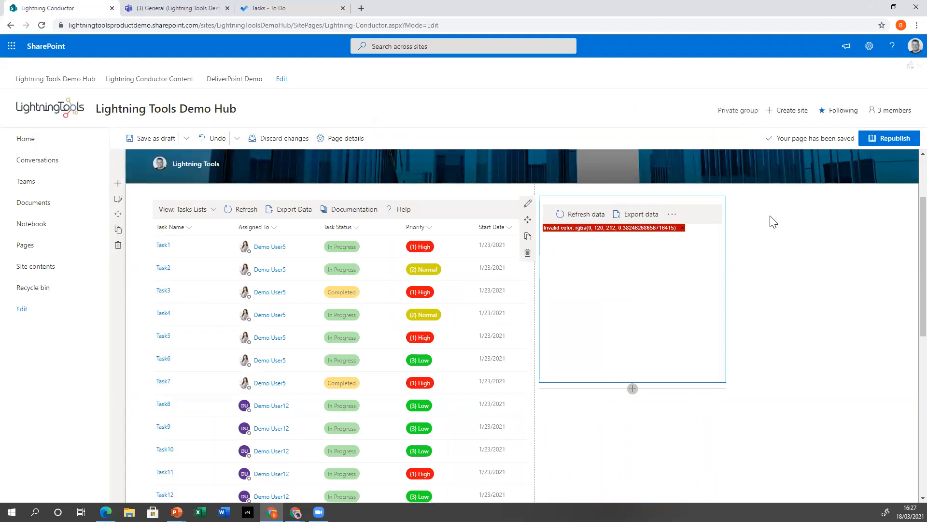
pyautogui.click(891, 140)
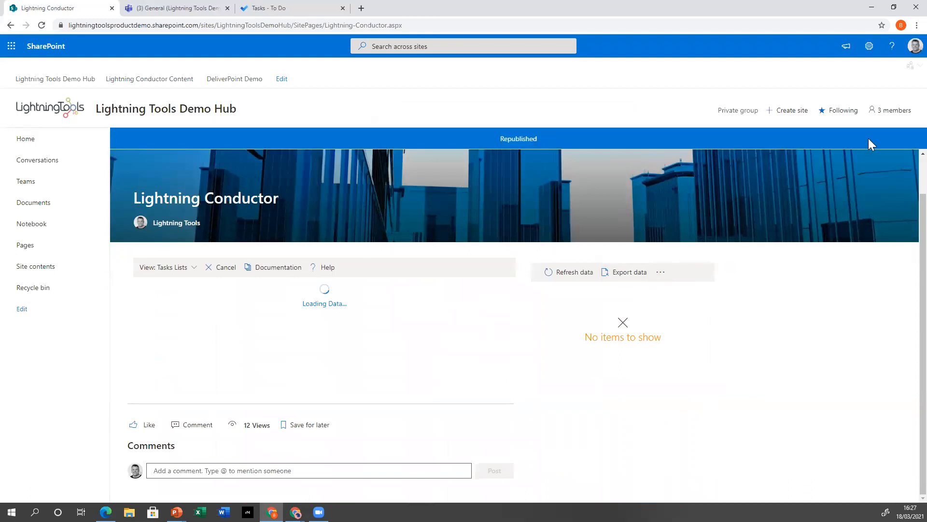
# Step: Reopen the page for editing and delete the Data Viewer web part from the second column
pyautogui.click(908, 141)
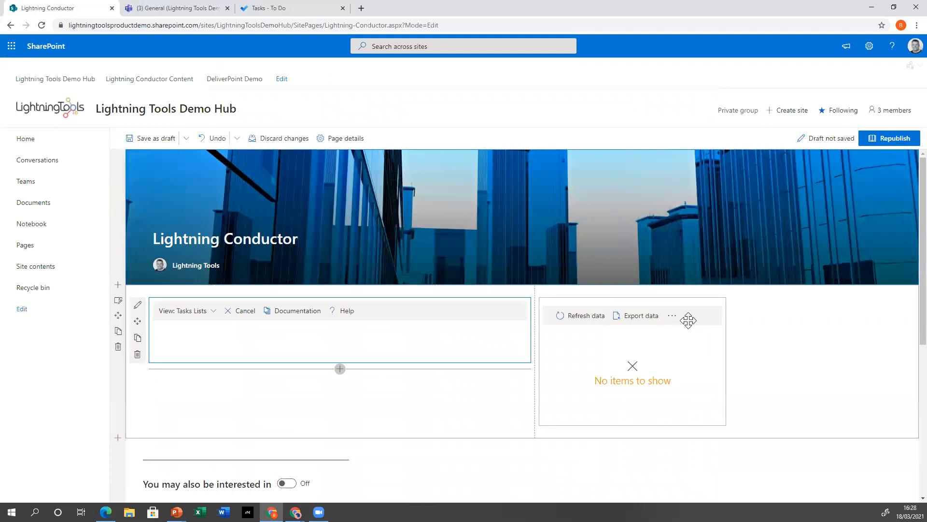
pyautogui.click(674, 305)
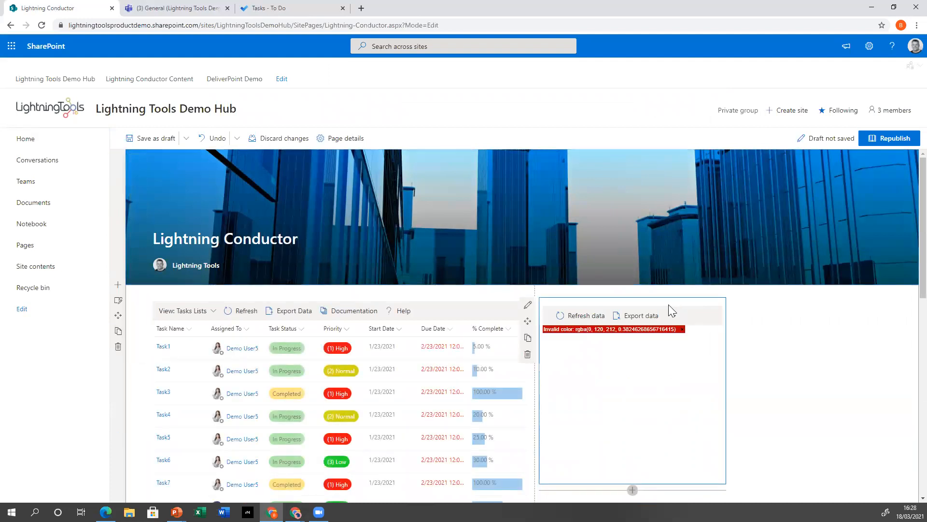
pyautogui.click(528, 356)
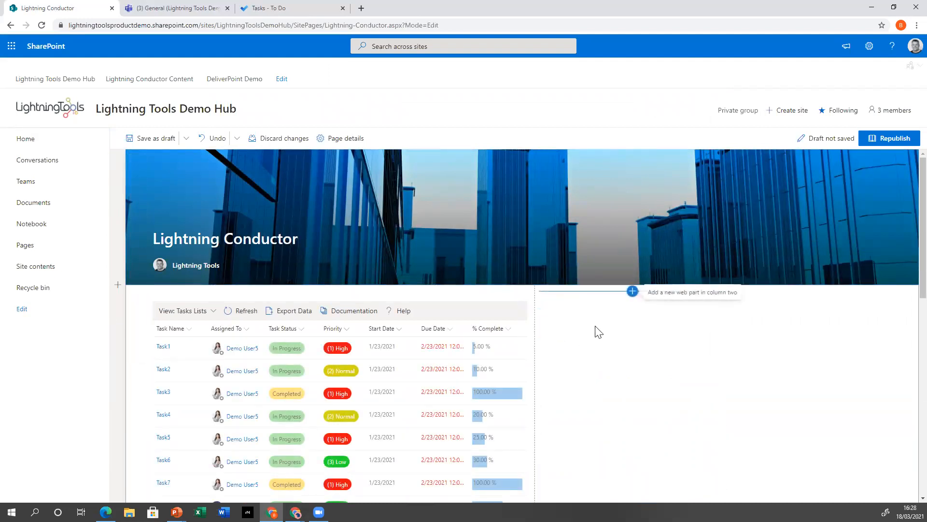
# Step: Add a Lightning Data Viewer web part to column two, using Current Page Data Source and the Charts view display provider
pyautogui.click(633, 290)
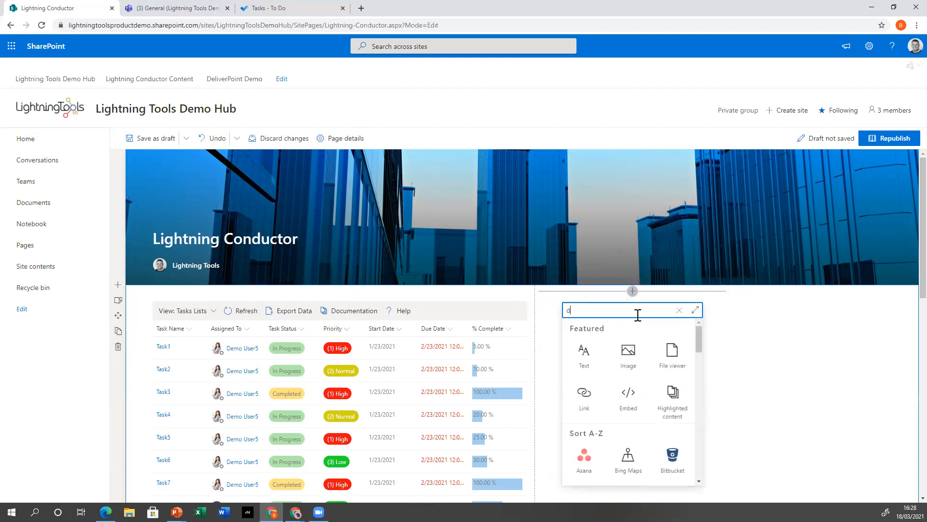
pyautogui.click(636, 360)
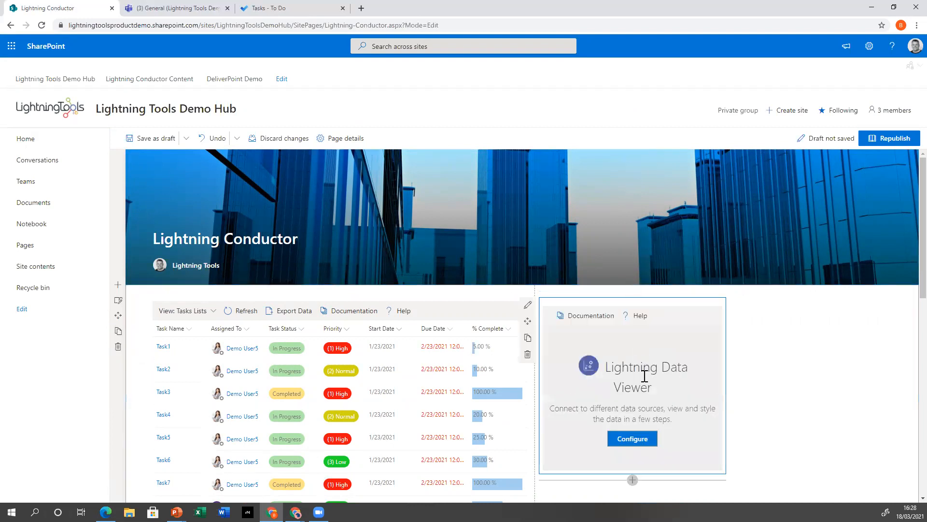
pyautogui.click(632, 445)
pyautogui.click(491, 76)
pyautogui.click(483, 169)
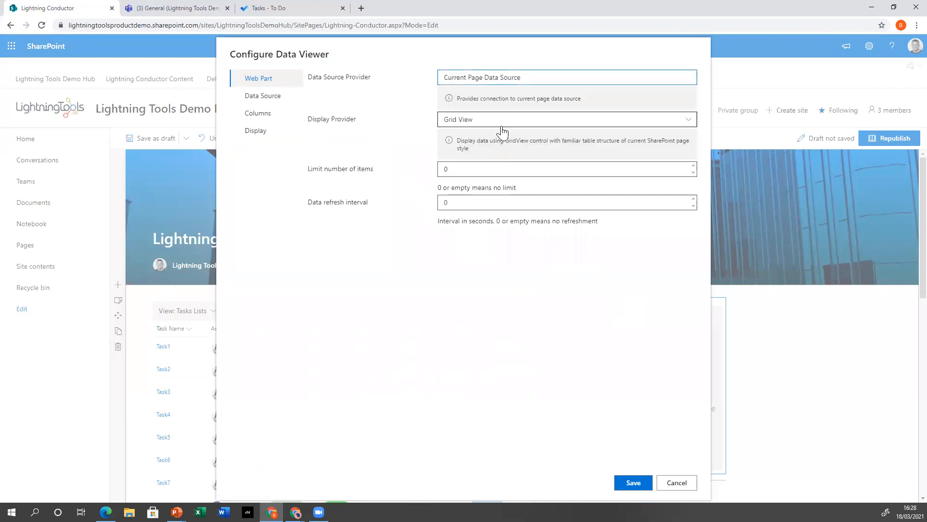
pyautogui.click(500, 123)
pyautogui.click(487, 151)
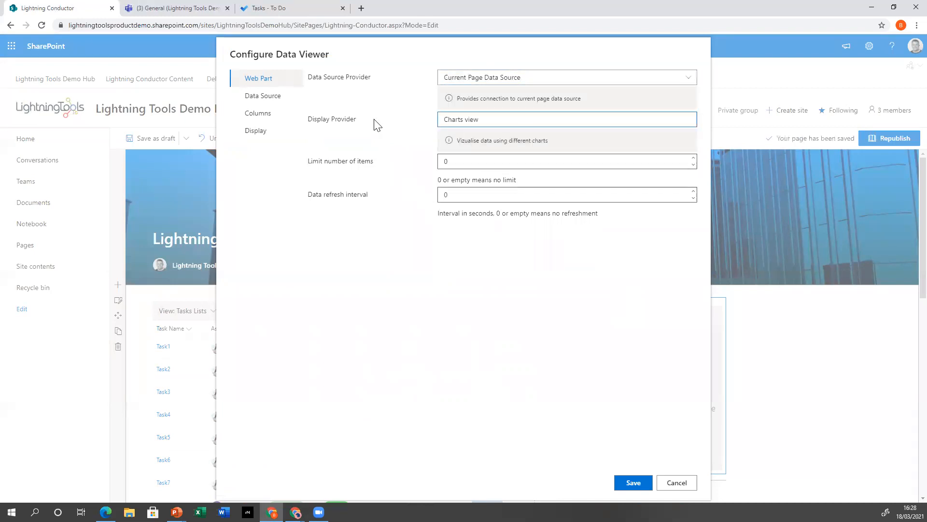
# Step: Connect the Data Viewer to the Lightning Conductor web part as its data source and save the connection
pyautogui.click(265, 97)
pyautogui.click(398, 106)
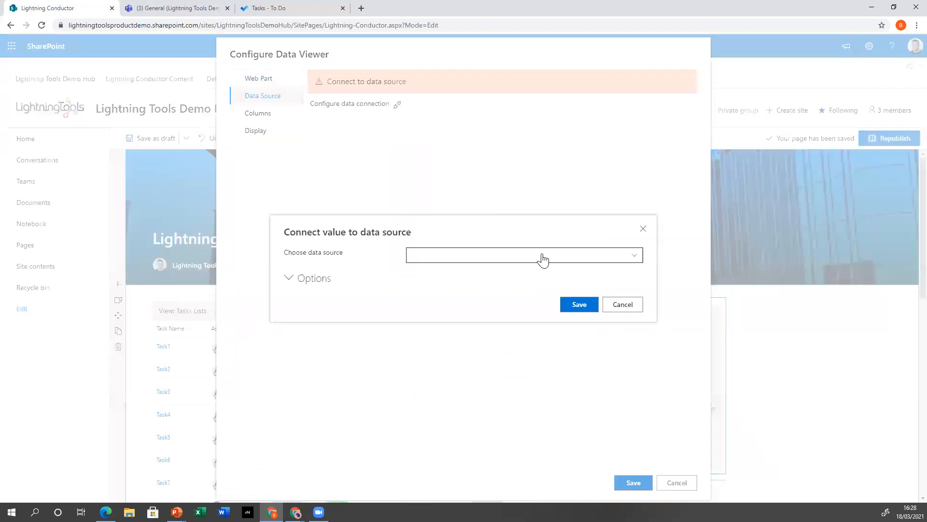
pyautogui.click(543, 256)
pyautogui.click(485, 300)
pyautogui.click(483, 268)
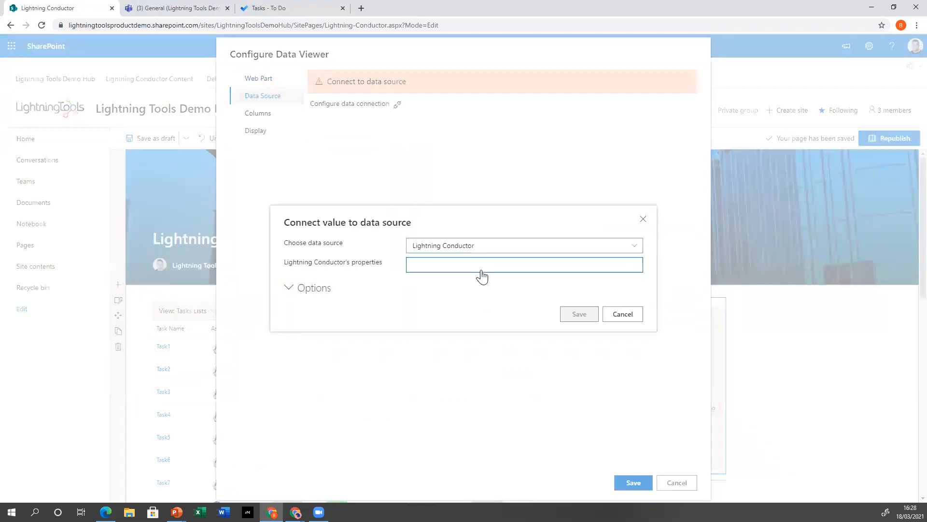
pyautogui.click(468, 298)
pyautogui.click(580, 324)
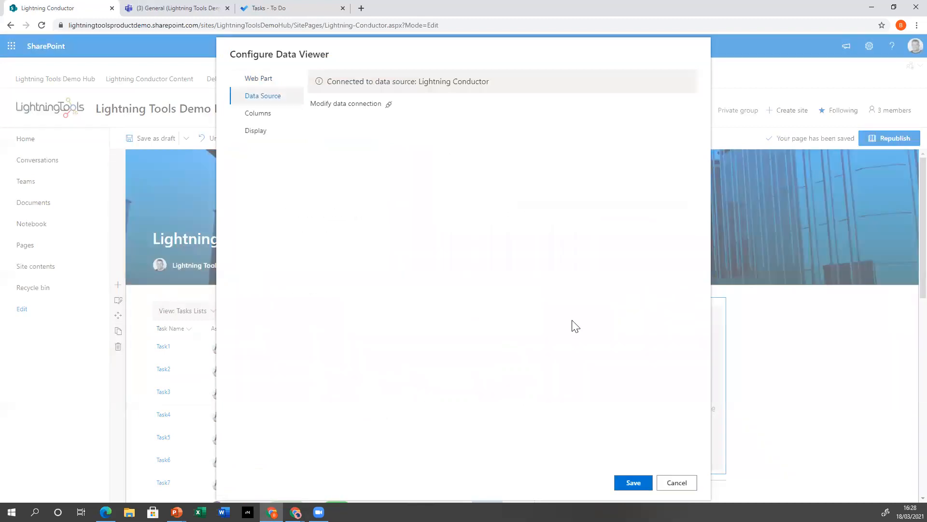
# Step: Select the Title and ID columns for the Data Viewer
pyautogui.click(257, 115)
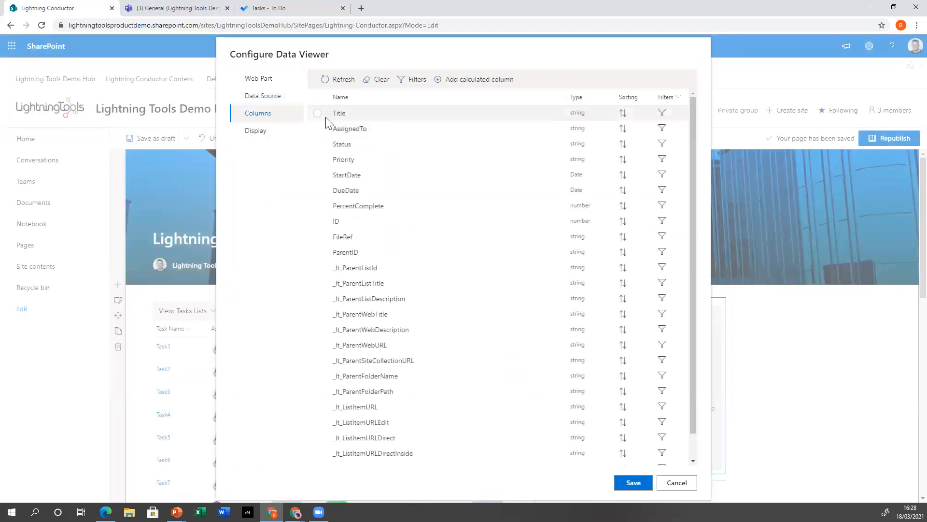
pyautogui.click(318, 114)
pyautogui.click(318, 221)
# Step: Change the chart type to Pie & Donut and enable grouping of its slices
pyautogui.click(256, 132)
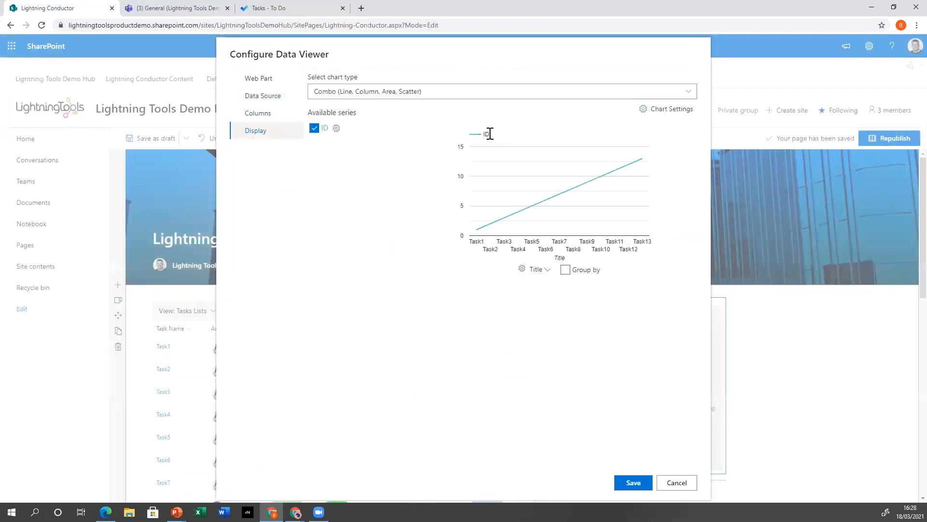
pyautogui.click(489, 97)
pyautogui.click(344, 124)
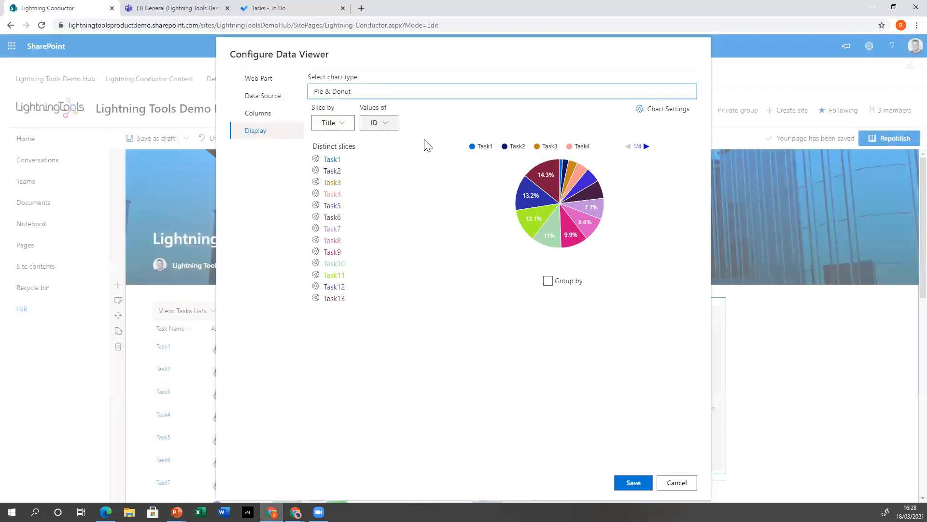
pyautogui.click(548, 282)
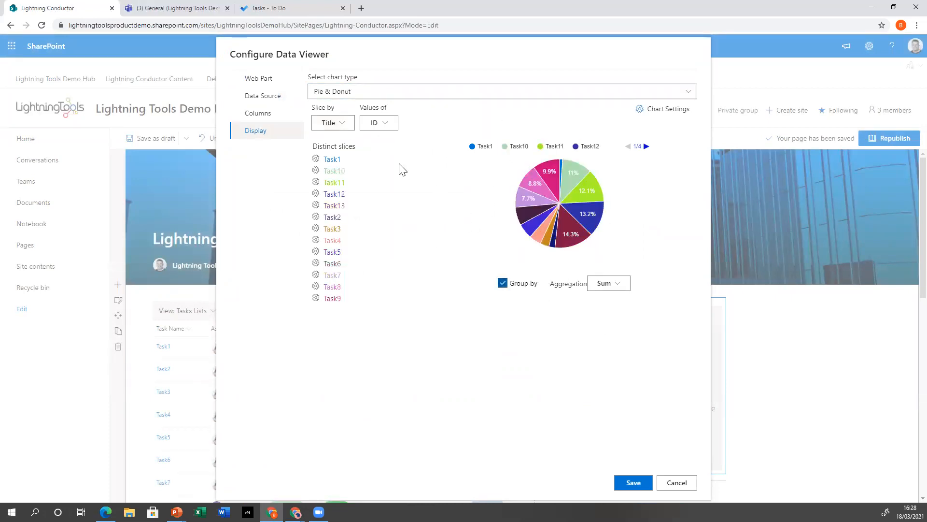
# Step: Try slicing the pie chart by ID with ID as its values, and check the available slice fields
pyautogui.click(338, 123)
pyautogui.click(336, 151)
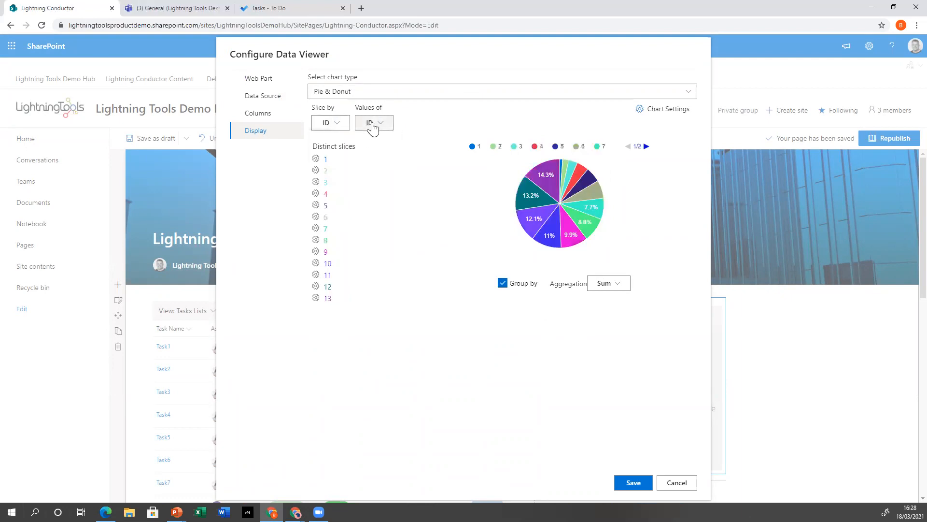
pyautogui.click(375, 123)
pyautogui.click(378, 140)
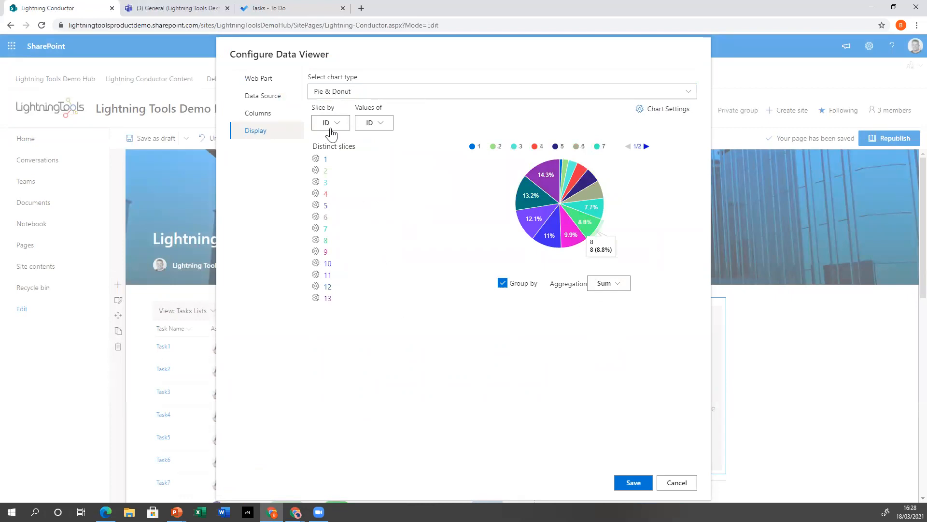
pyautogui.click(330, 126)
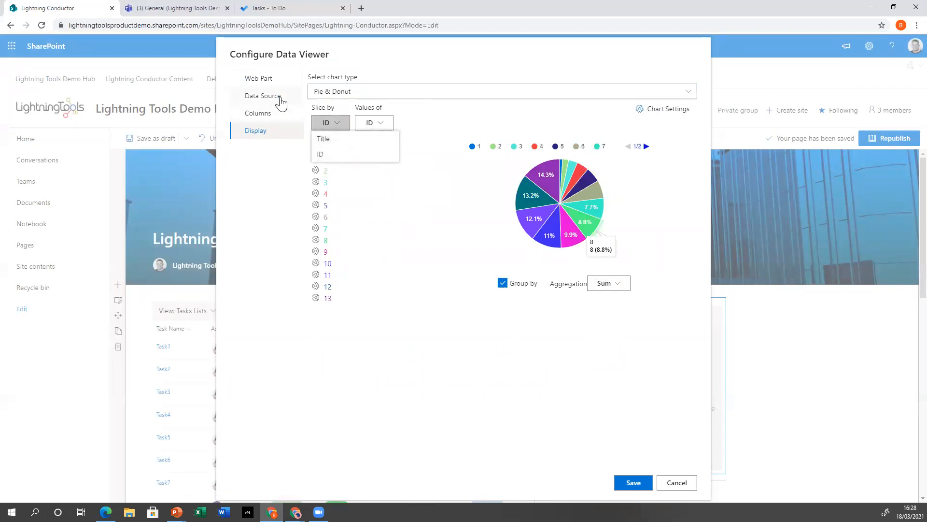
# Step: Replace the Title column with Priority in the Data Viewer's selected columns
pyautogui.click(280, 99)
pyautogui.click(256, 115)
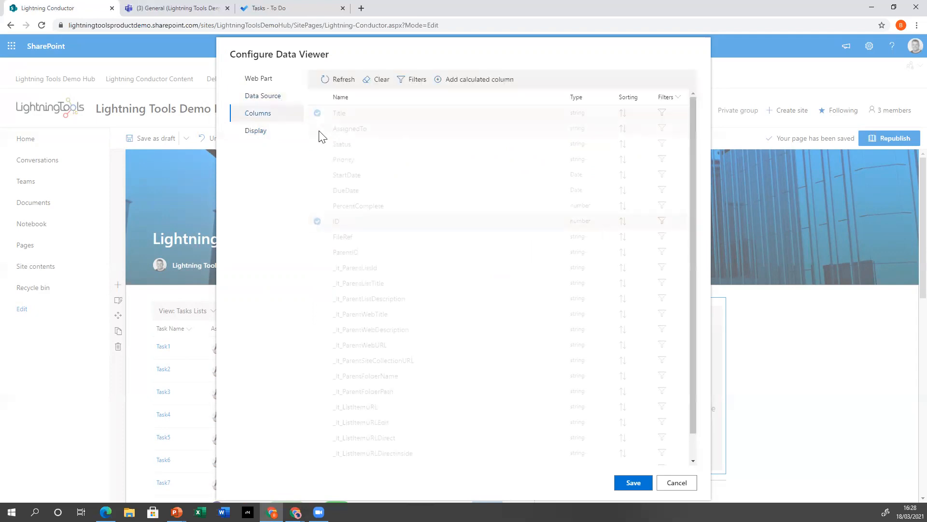
pyautogui.click(318, 113)
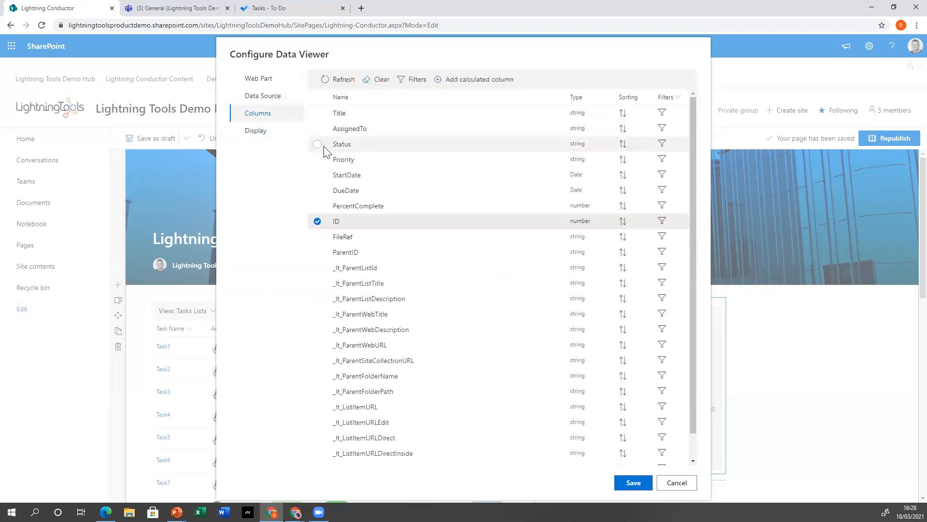
pyautogui.click(317, 160)
# Step: Slice the pie chart by Priority and save the Data Viewer configuration
pyautogui.click(280, 133)
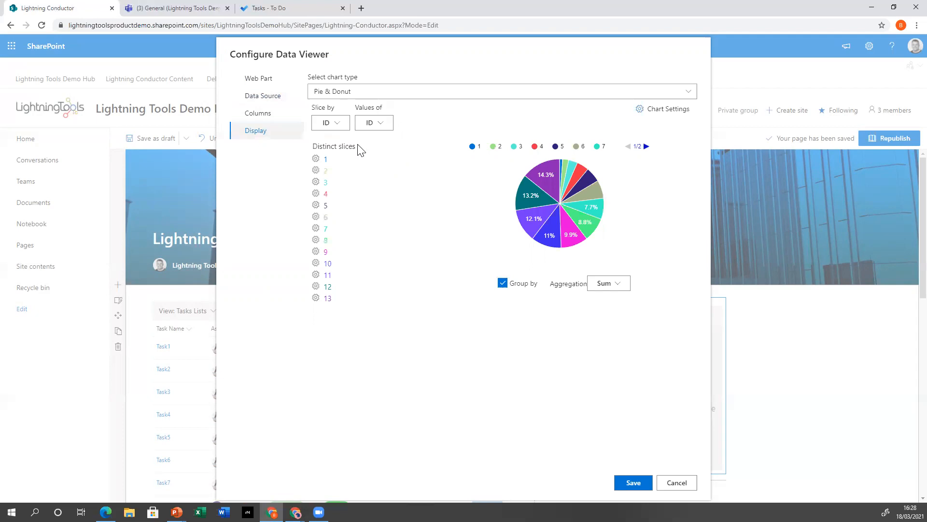
pyautogui.click(331, 124)
pyautogui.click(335, 140)
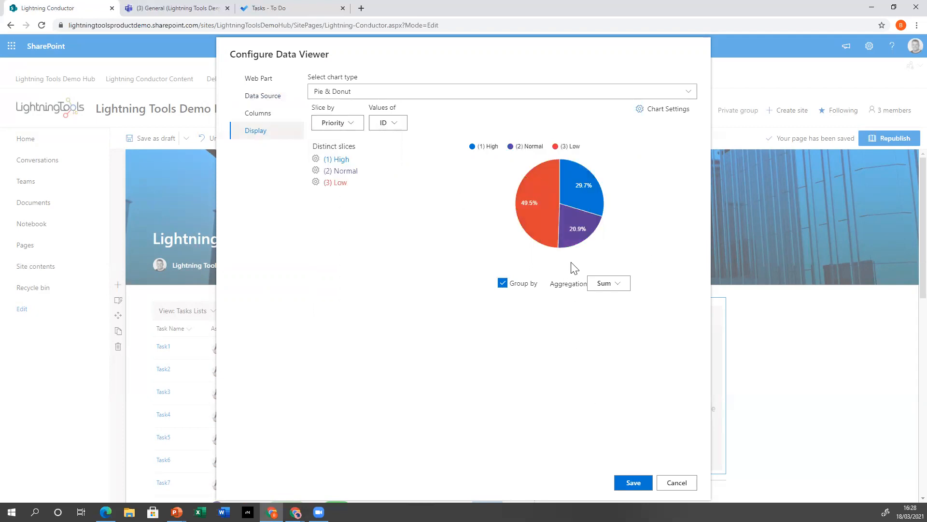
pyautogui.click(632, 483)
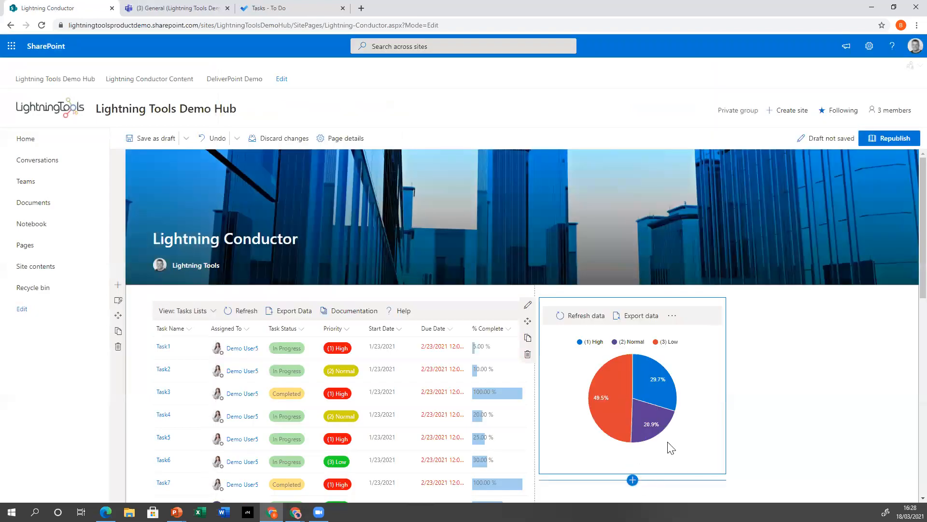
# Step: Republish the page and review the published task list and priority pie chart
pyautogui.scroll(-1, 753, 402)
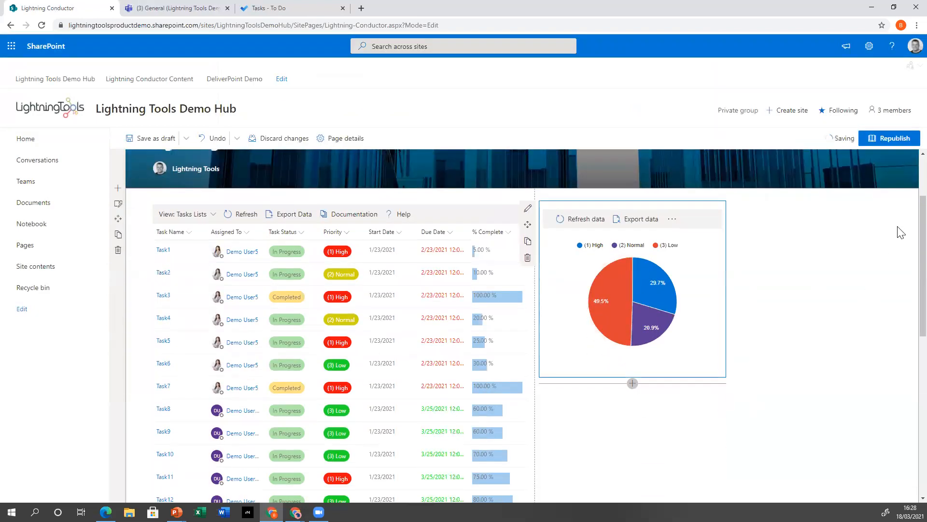
pyautogui.click(892, 140)
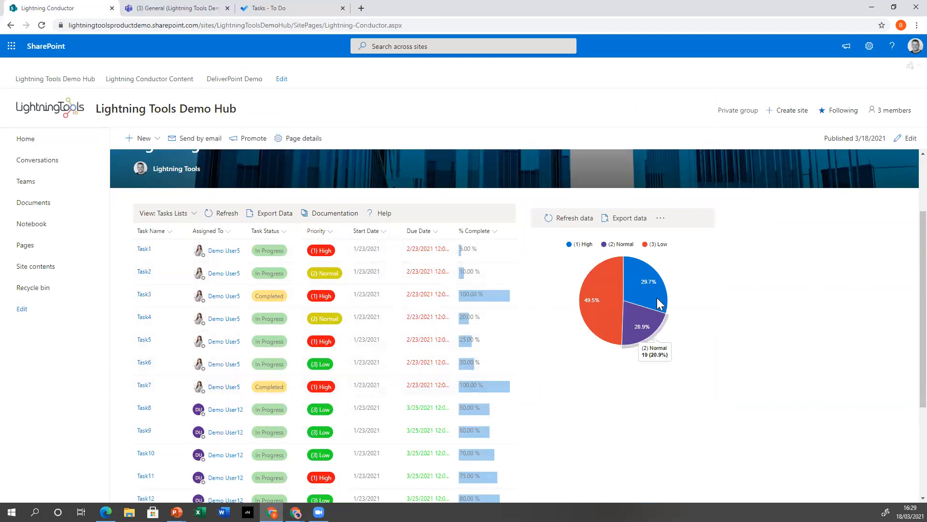
pyautogui.moveTo(608, 295)
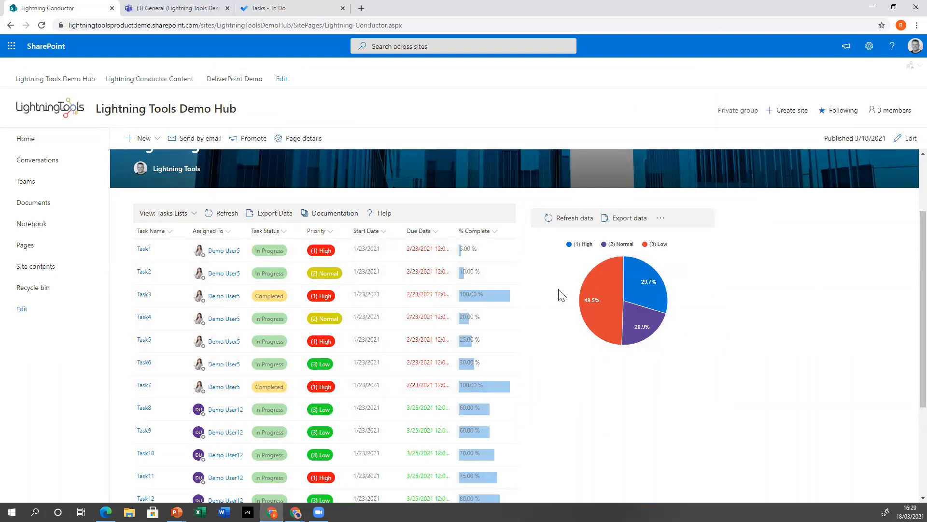
pyautogui.scroll(2, 869, 345)
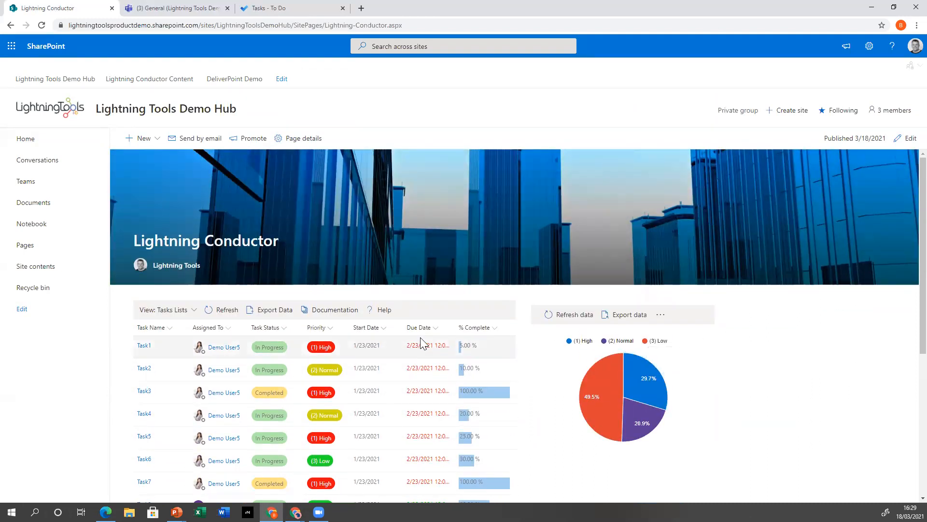
pyautogui.scroll(-5, 774, 368)
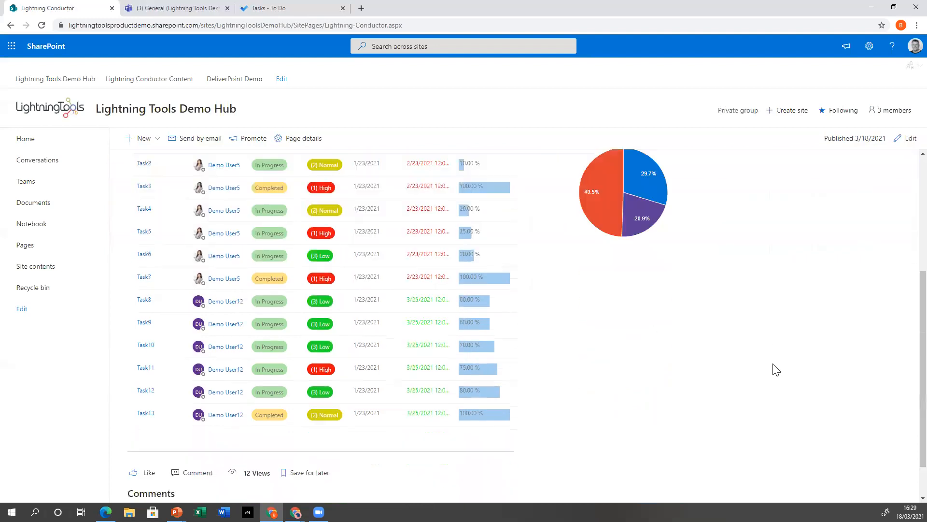
# Step: Remove the pie chart web part from the page and change its section to a one-column layout
pyautogui.scroll(4, 775, 371)
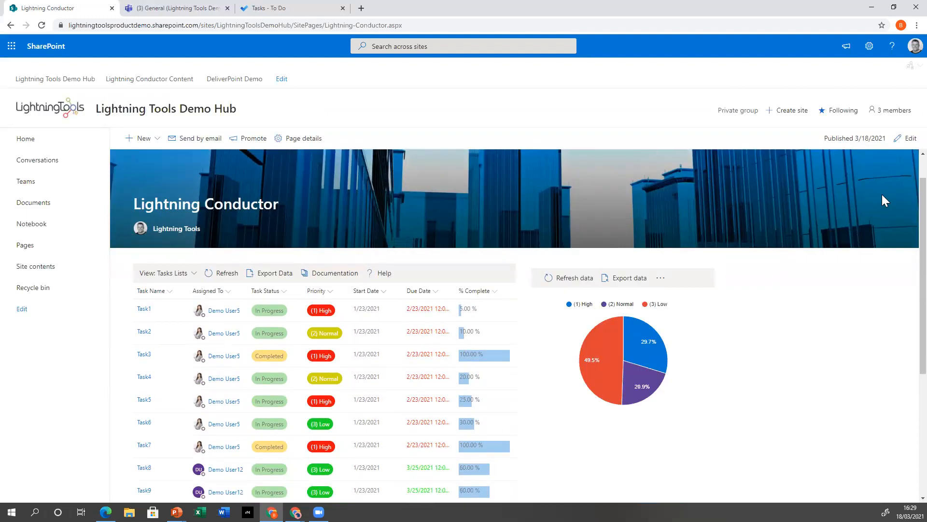
pyautogui.click(908, 138)
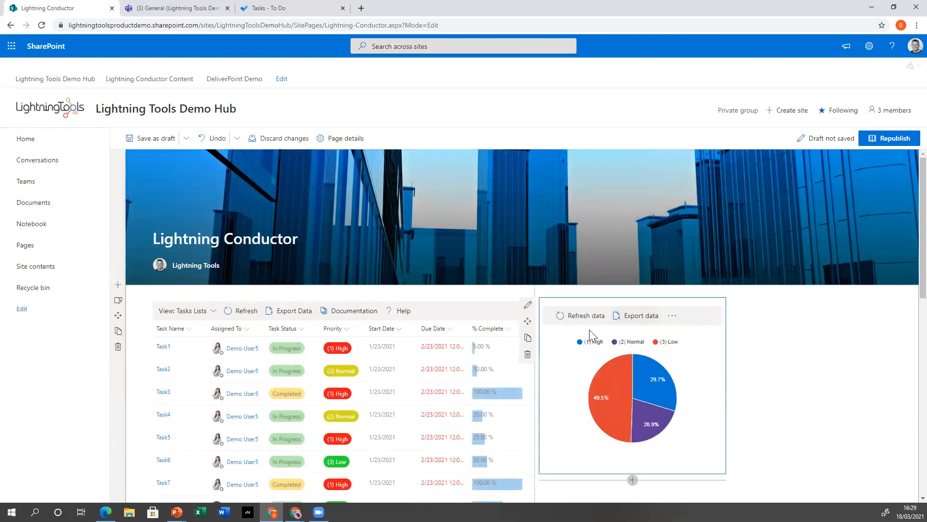
pyautogui.click(527, 354)
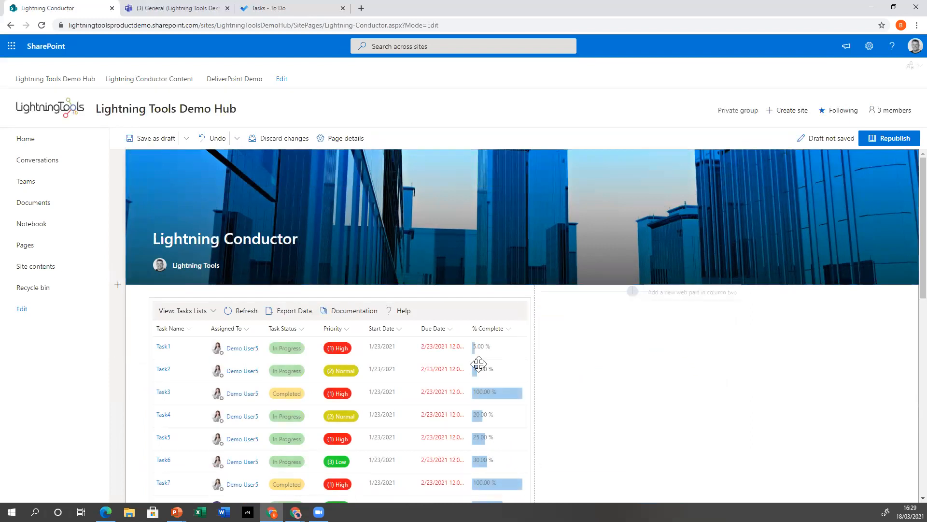
pyautogui.click(200, 292)
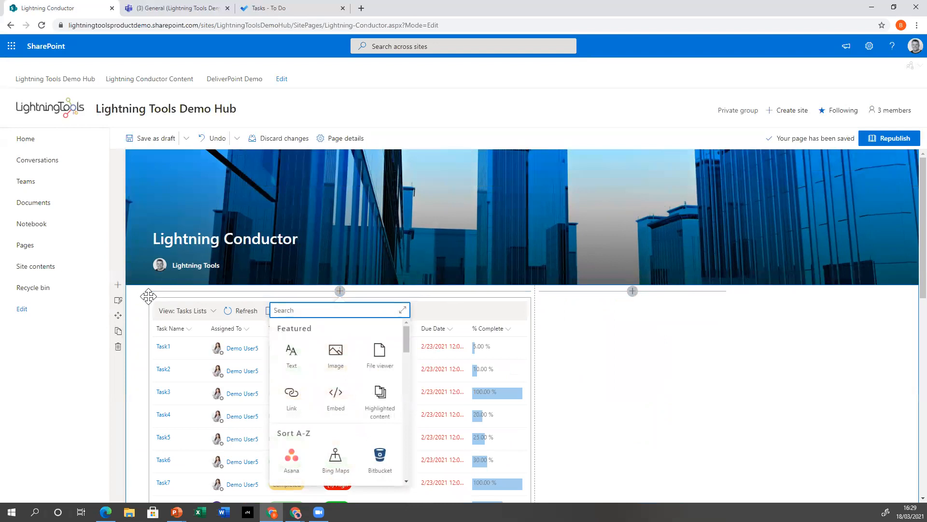
pyautogui.click(117, 300)
pyautogui.click(810, 140)
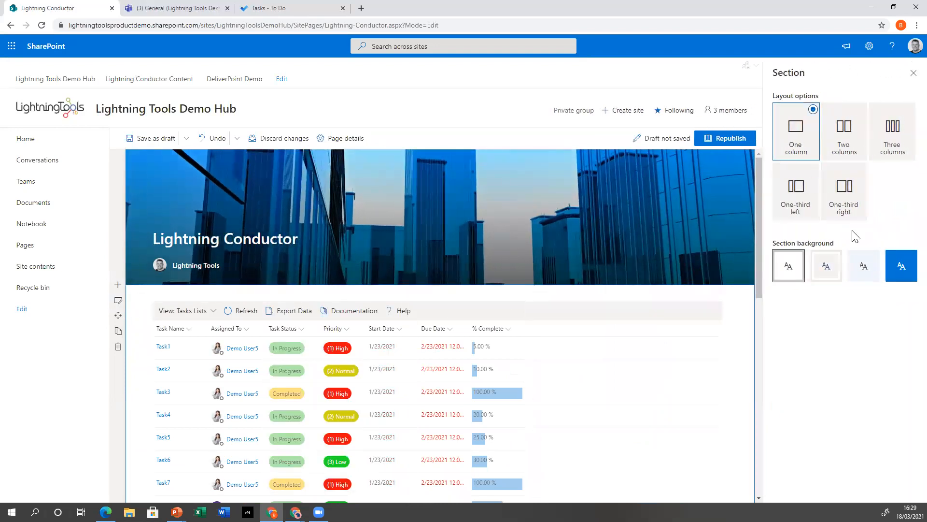
pyautogui.click(913, 75)
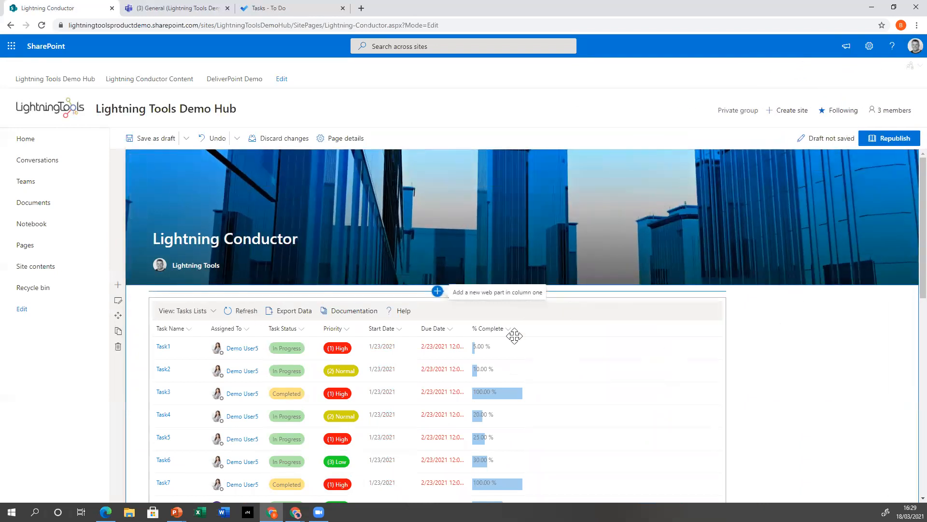
# Step: Add a new view named Documents to the Lightning Conductor web part showing the tasks
pyautogui.scroll(-1, 808, 335)
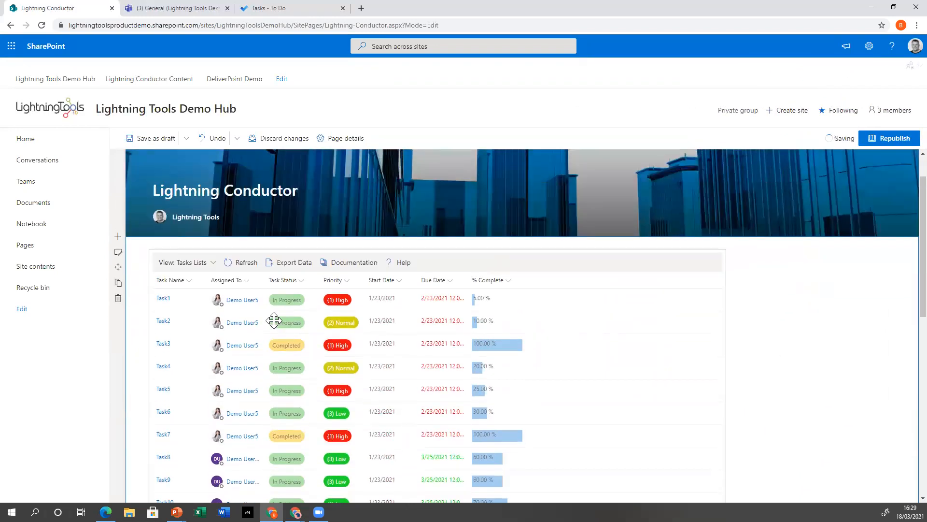
pyautogui.scroll(-2, 475, 267)
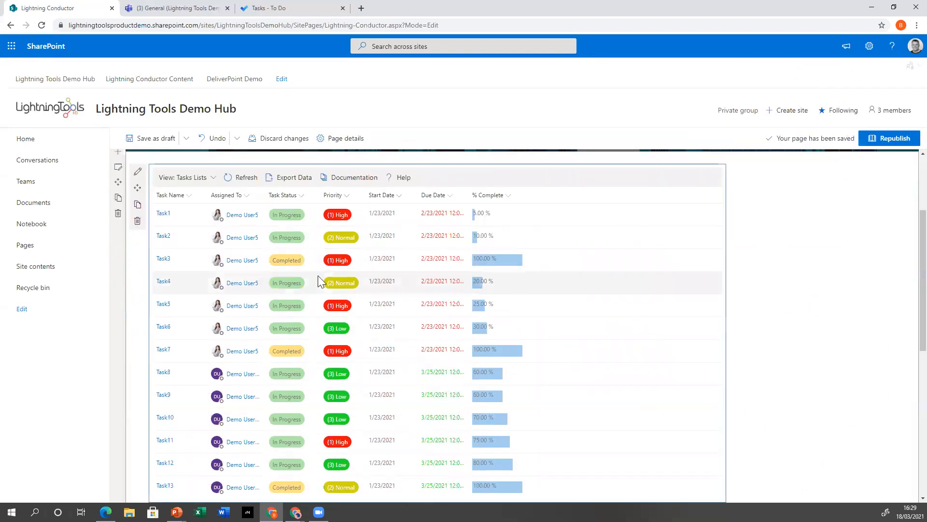
pyautogui.click(138, 173)
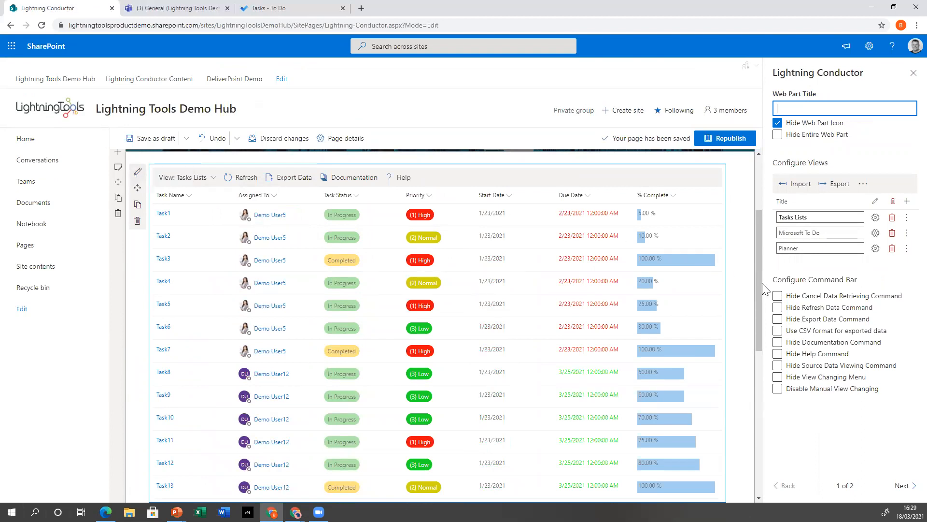
pyautogui.click(907, 201)
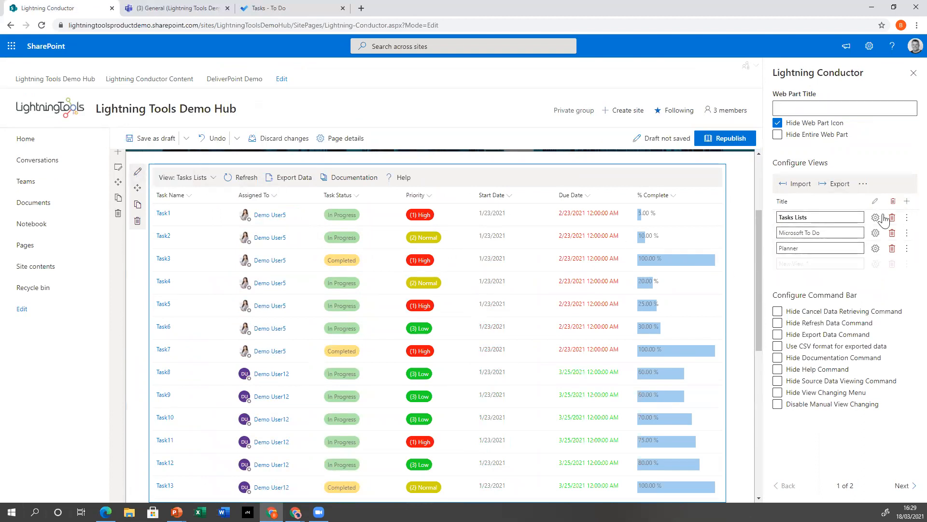
pyautogui.click(829, 262)
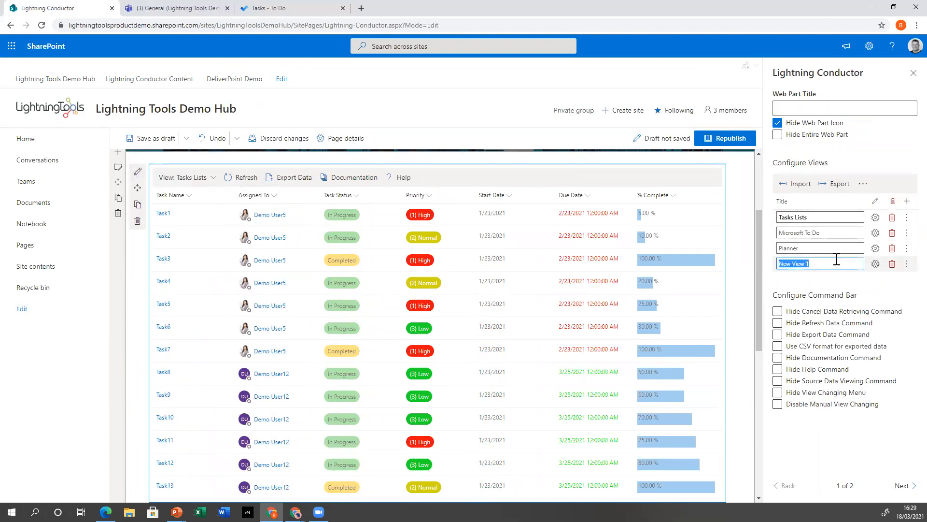
pyautogui.write('Documents')
# Step: Configure the Documents view to take data from Current Site and Associated Sites with person avatars displayed, and save it
pyautogui.click(875, 264)
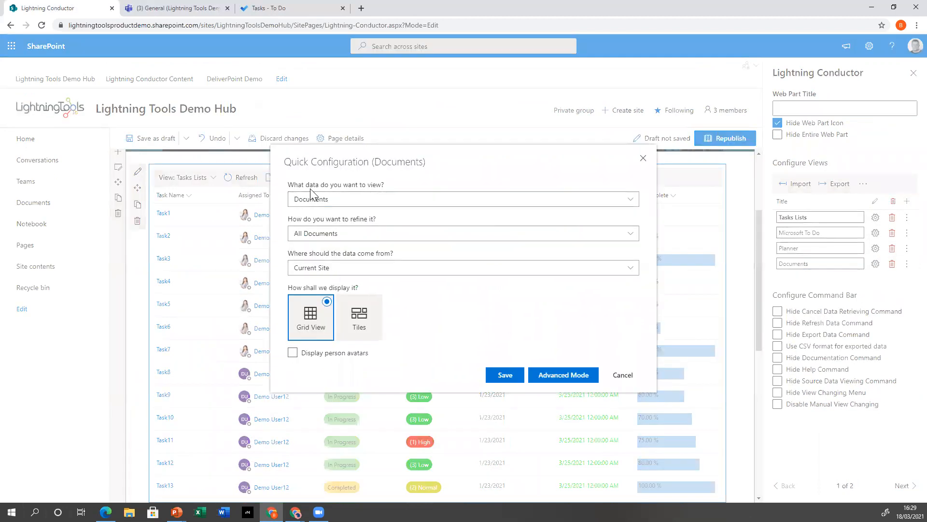
pyautogui.click(312, 267)
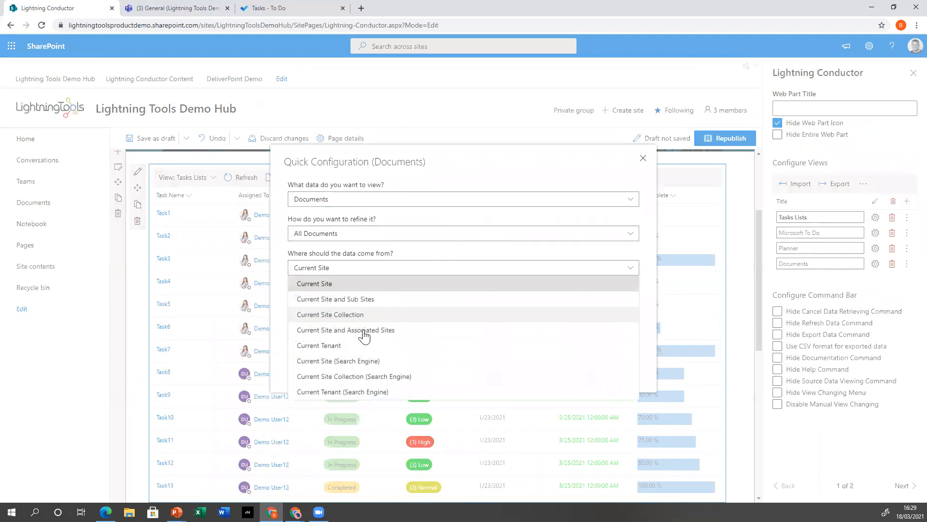
pyautogui.click(360, 330)
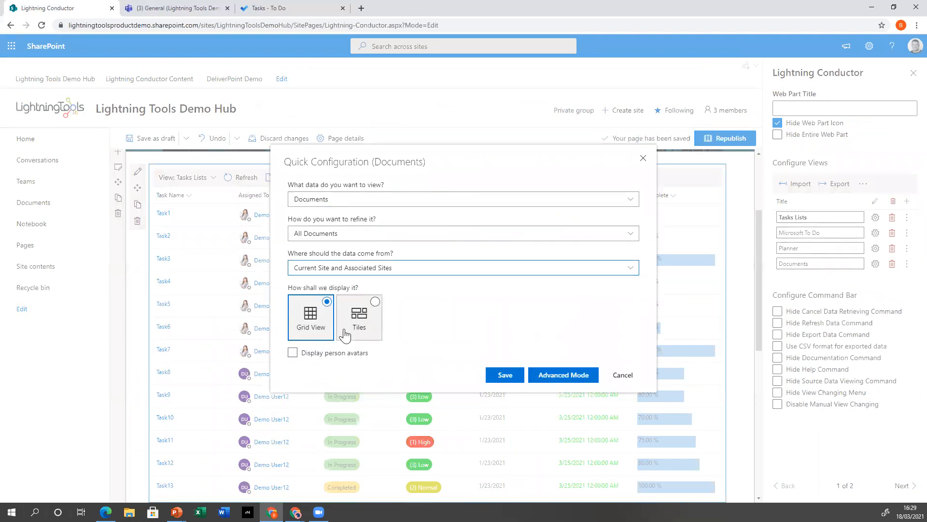
pyautogui.click(292, 358)
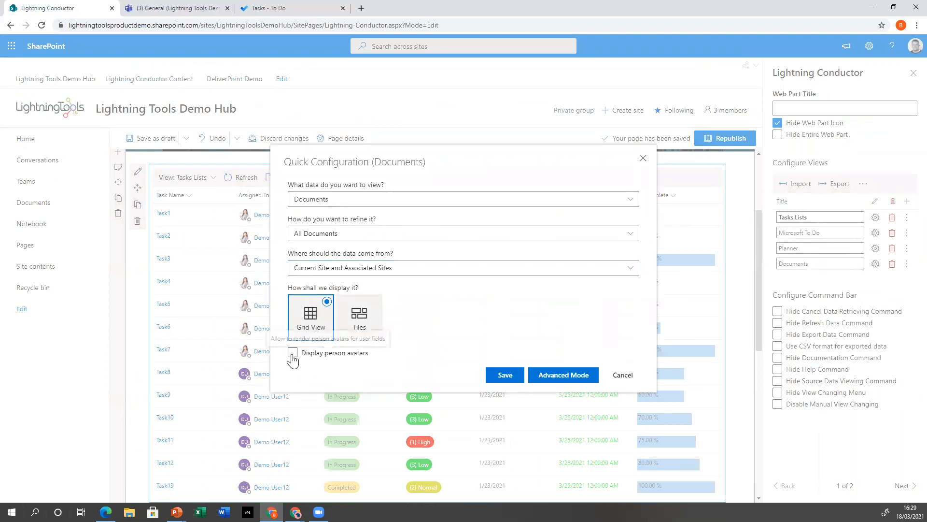
pyautogui.click(502, 376)
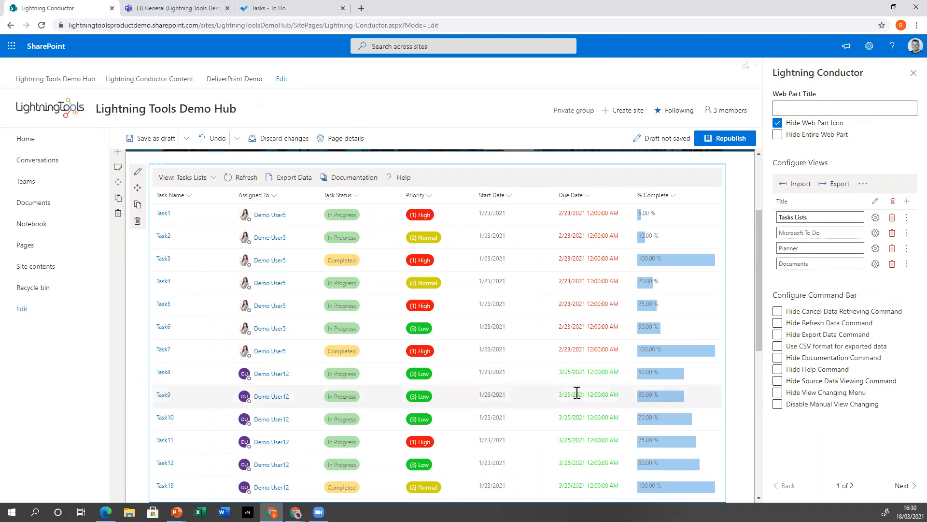
# Step: Switch the web part to the Documents view and look through the listed files, folders and person avatars
pyautogui.click(213, 177)
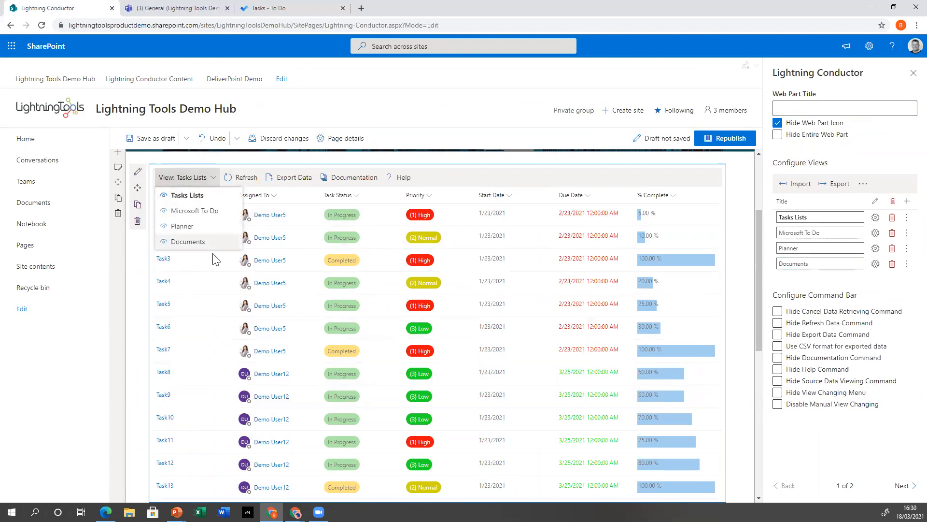
pyautogui.click(207, 241)
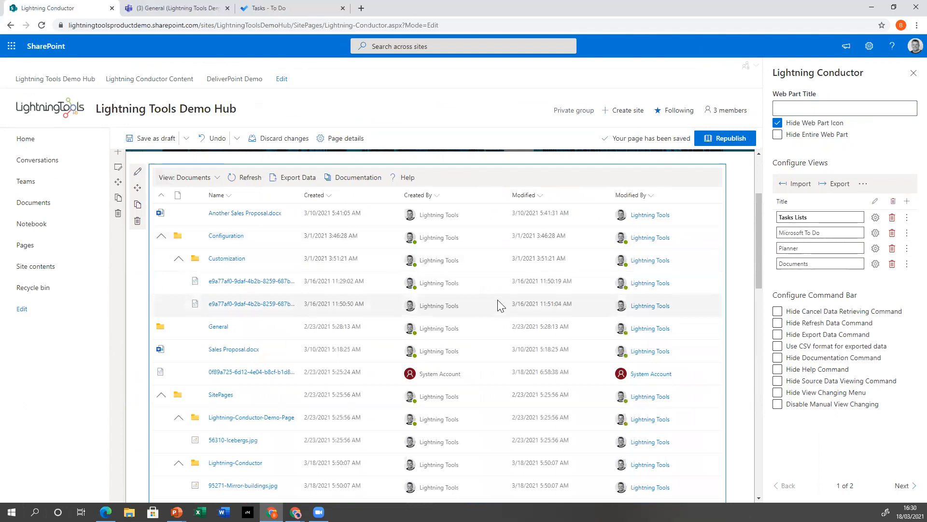
pyautogui.scroll(-4, 537, 347)
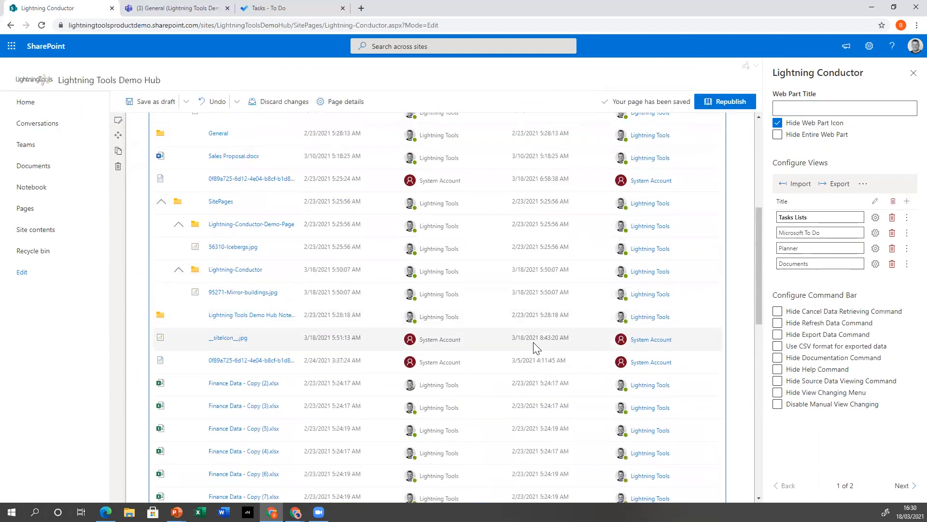
pyautogui.scroll(4, 535, 350)
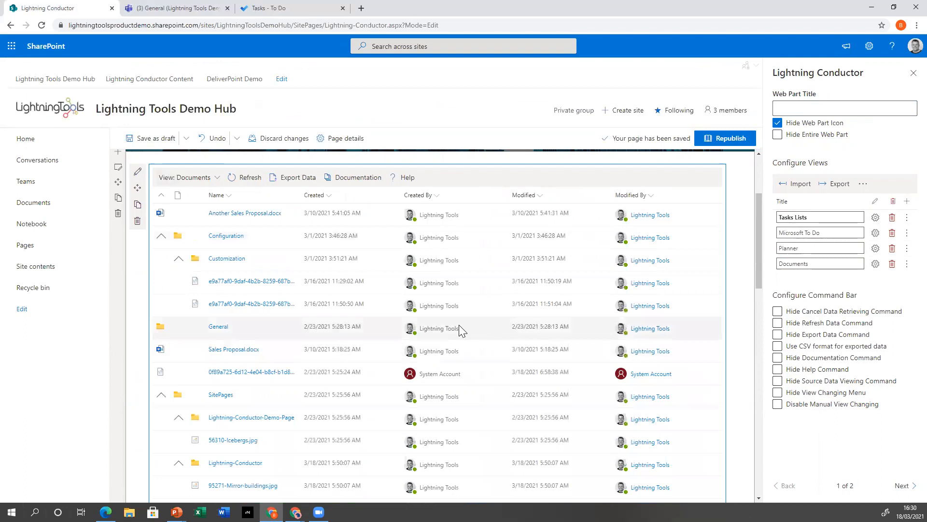
pyautogui.moveTo(411, 219)
pyautogui.scroll(2, 406, 335)
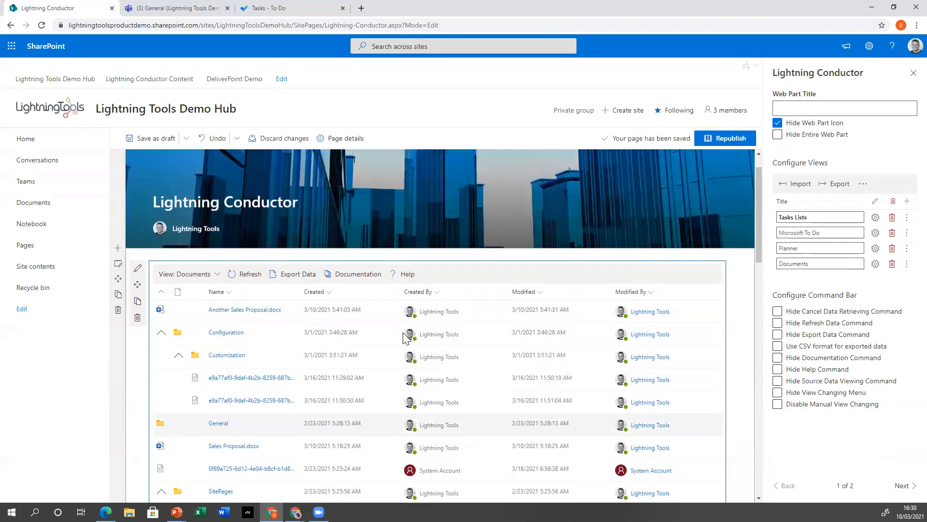
# Step: Add another view named OneDrive to the Lightning Conductor web part
pyautogui.click(907, 202)
pyautogui.tripleClick(833, 279)
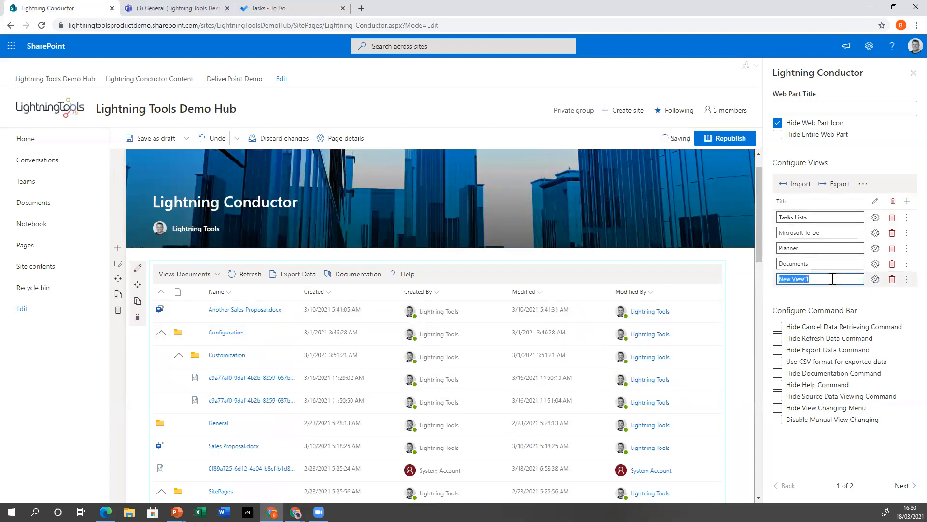
pyautogui.write('OneDrive')
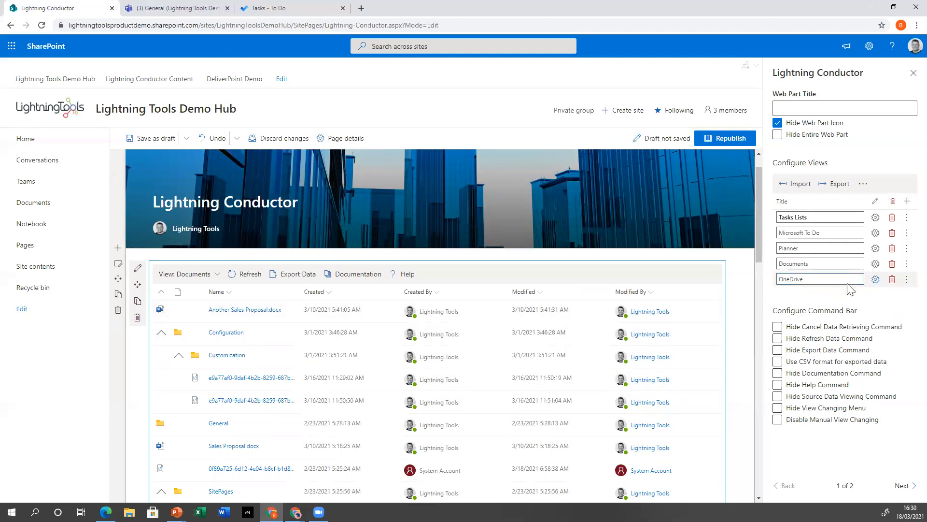
# Step: Set the OneDrive view to show Drive Items, save it, and switch the web part to that view
pyautogui.click(876, 279)
pyautogui.click(419, 204)
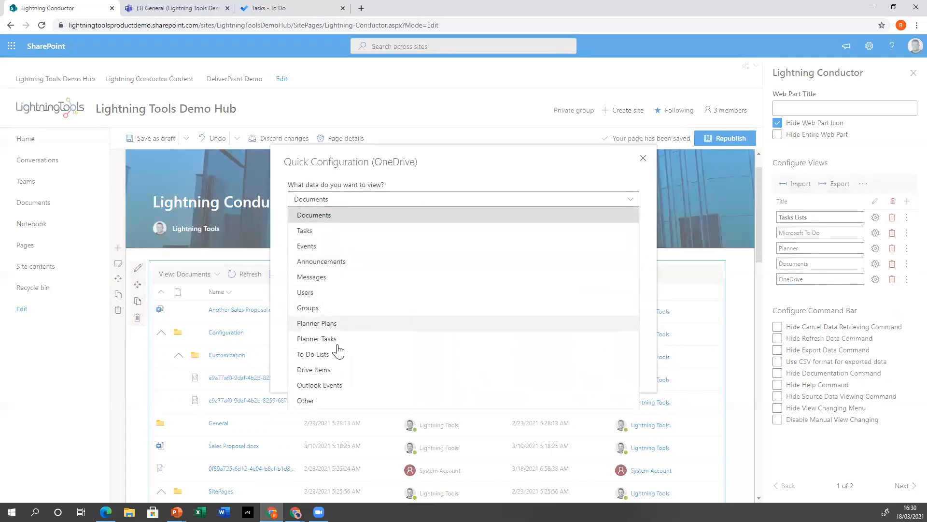
pyautogui.click(332, 370)
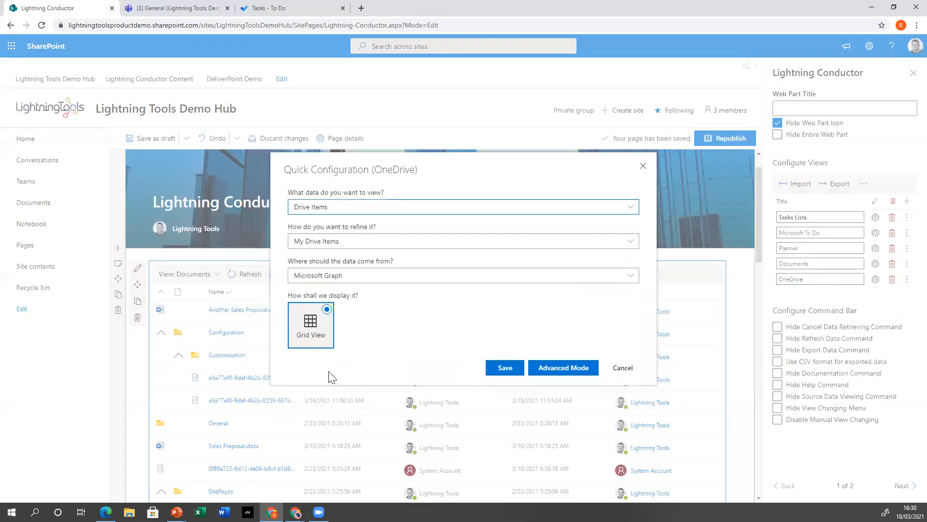
pyautogui.click(506, 369)
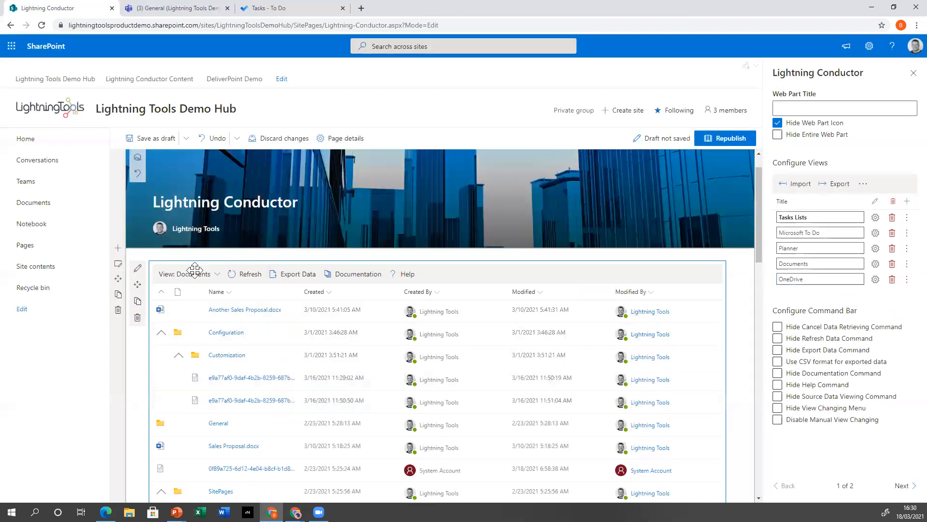
pyautogui.click(217, 274)
pyautogui.click(228, 353)
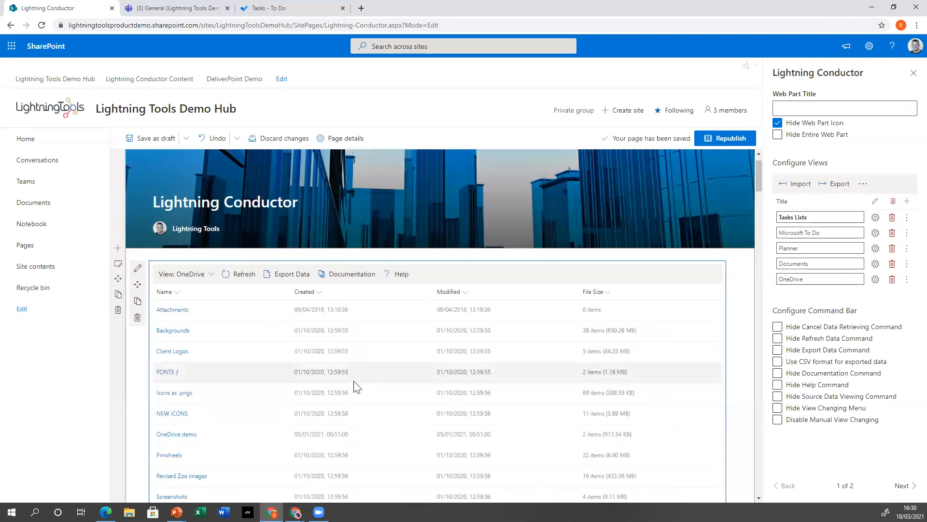
# Step: Enable the item type icon in the OneDrive view's Grouping and Linking display settings and save the view
pyautogui.click(876, 280)
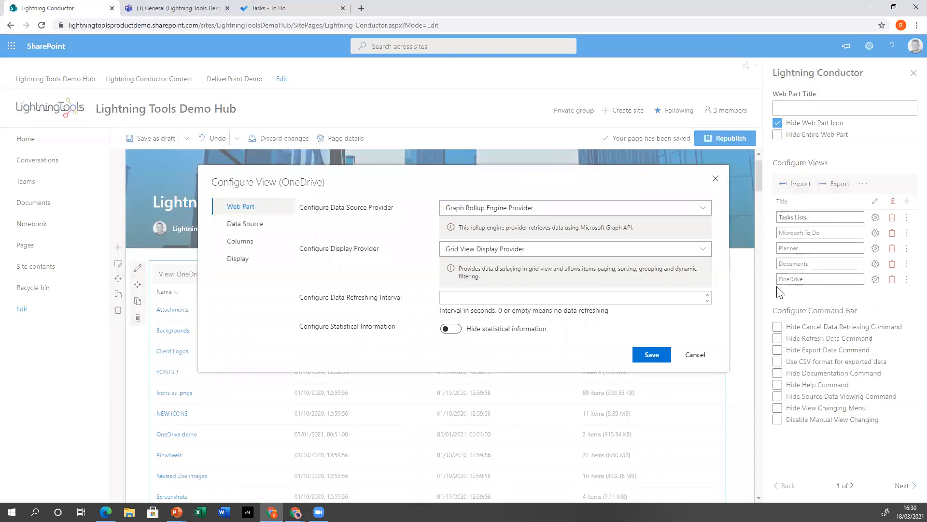
pyautogui.click(232, 261)
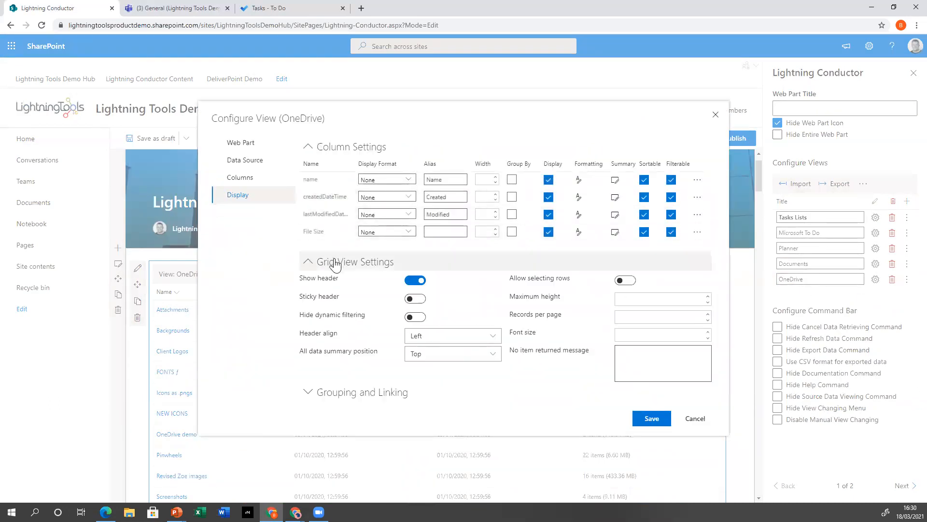
pyautogui.click(315, 394)
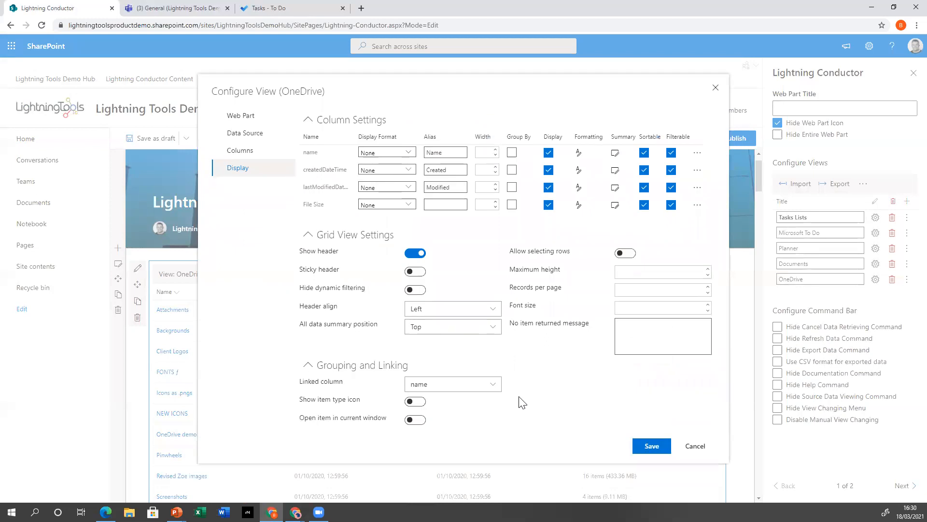
pyautogui.click(493, 386)
pyautogui.click(495, 387)
pyautogui.click(416, 403)
pyautogui.click(642, 450)
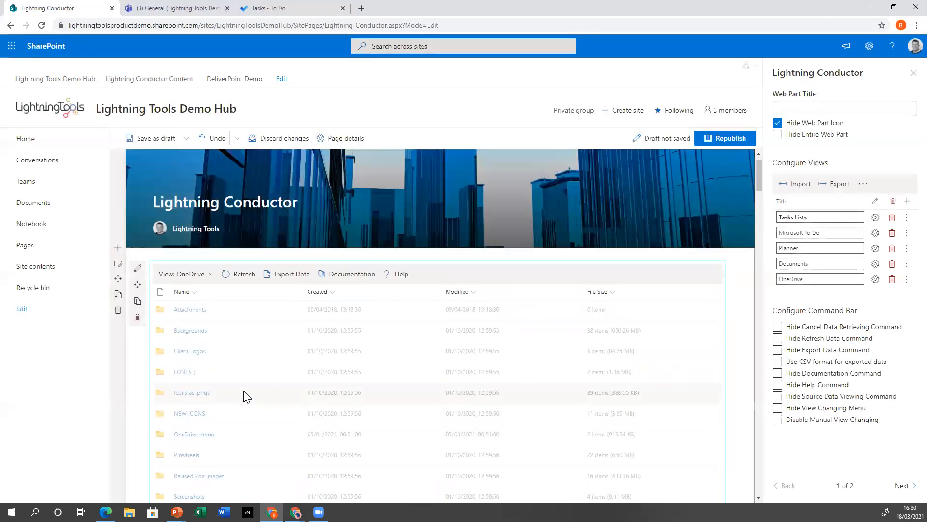
# Step: Look through the OneDrive view's items, republish the page, and review the published list
pyautogui.scroll(-4, 173, 417)
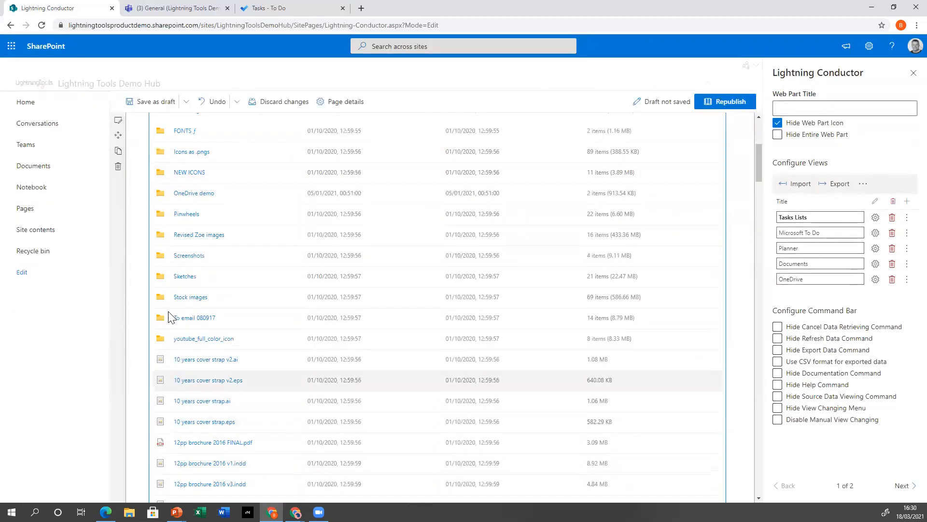
pyautogui.scroll(5, 321, 386)
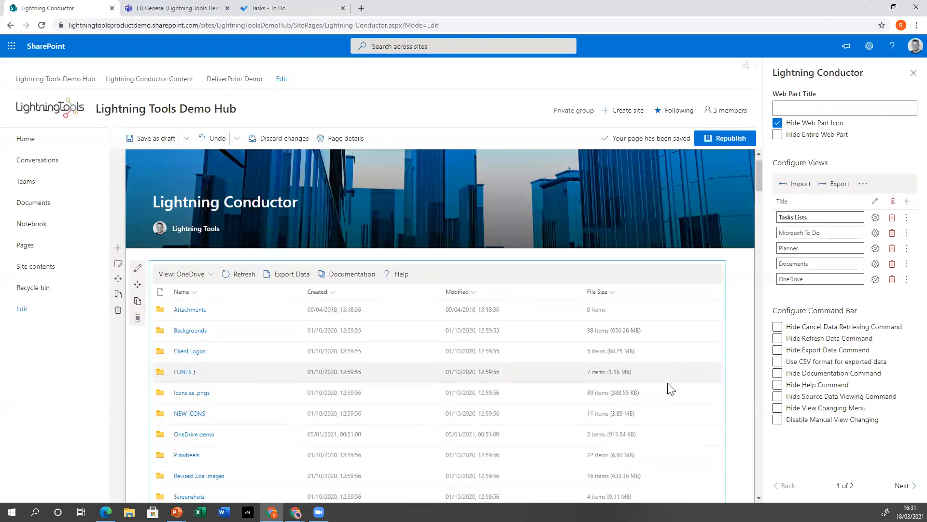
pyautogui.click(722, 144)
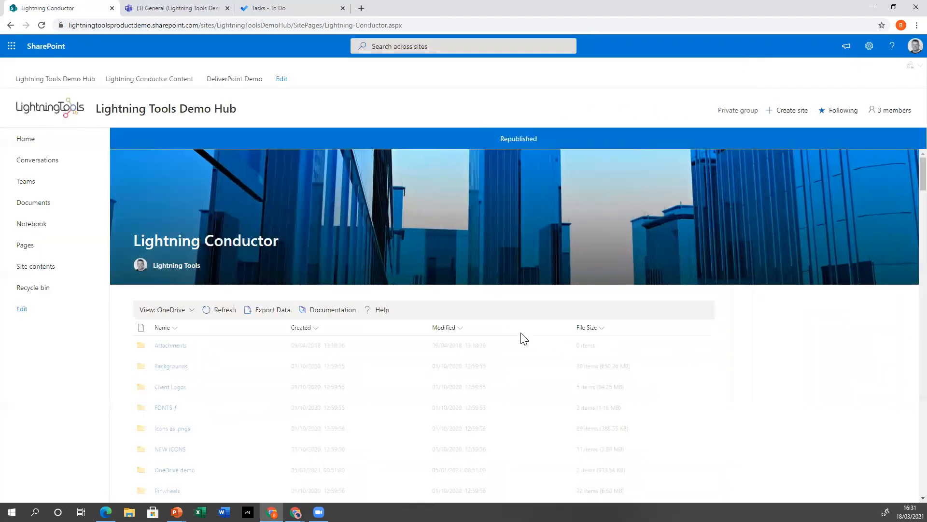
pyautogui.scroll(-3, 383, 373)
pyautogui.scroll(-2, 382, 373)
pyautogui.scroll(5, 373, 364)
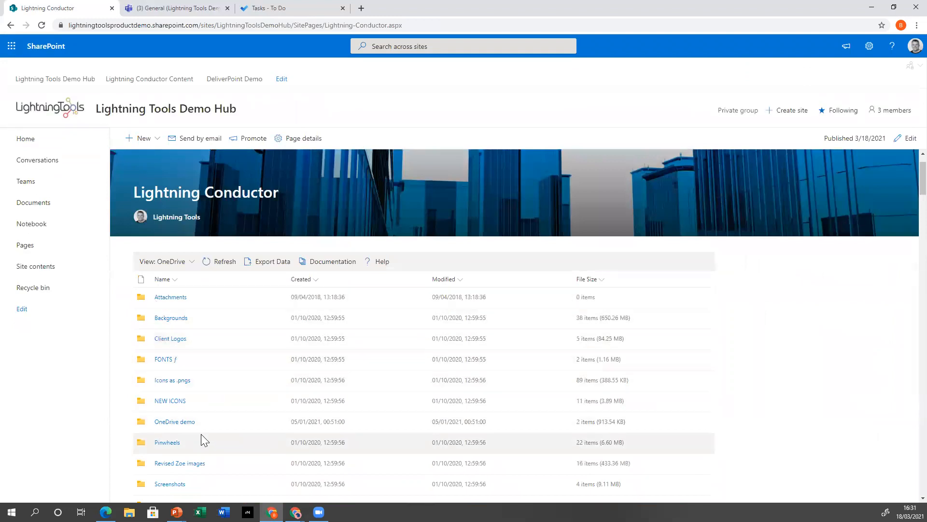
# Step: Open the NEW ICONS folder from the OneDrive view, look at its contents, and return to the Lightning Conductor page
pyautogui.click(174, 399)
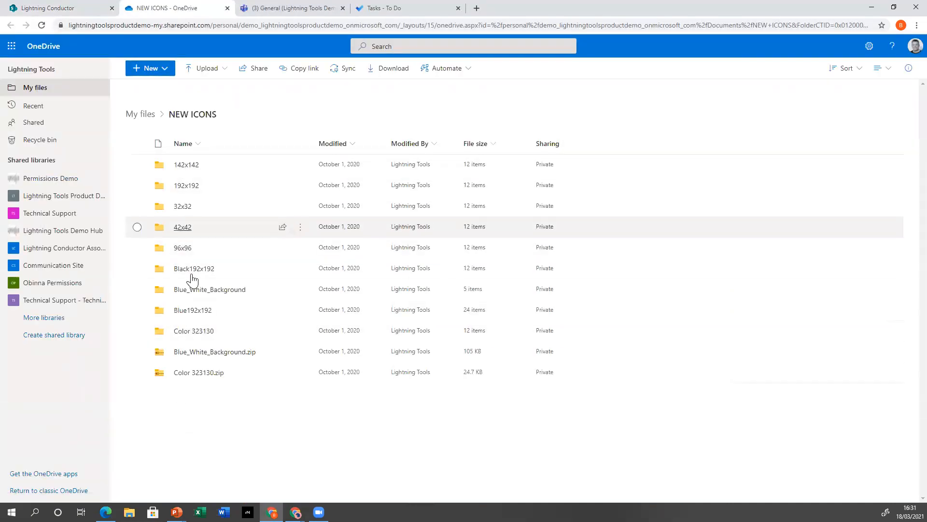
pyautogui.click(61, 10)
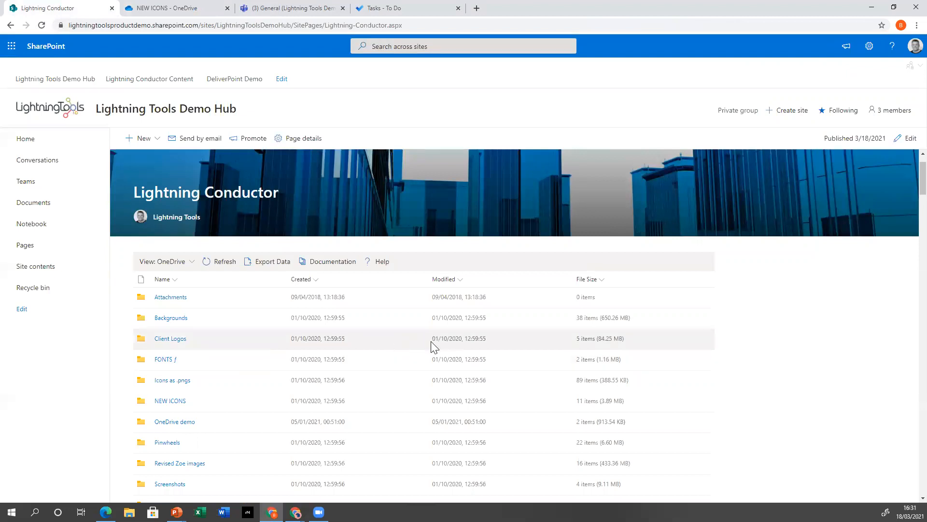
pyautogui.scroll(1, 433, 346)
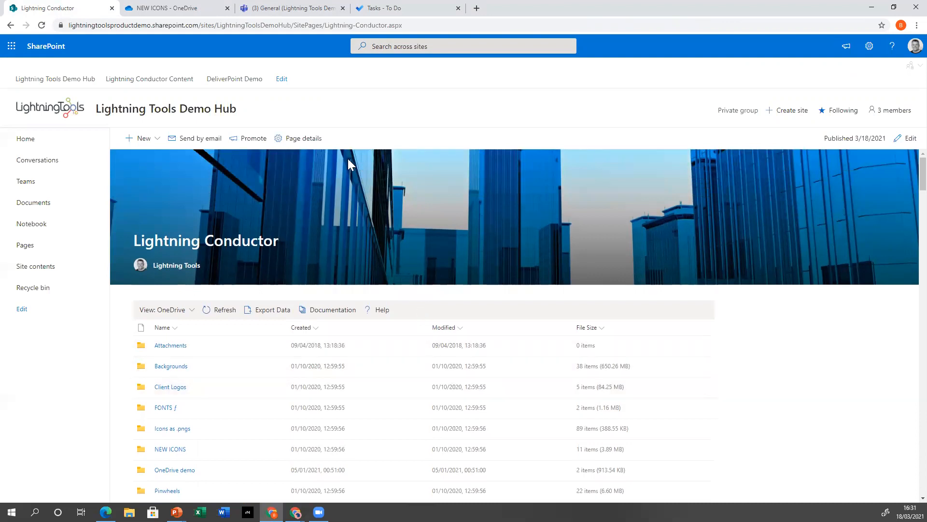
# Step: Switch to Microsoft Teams and add a Lightning Conductor tab to the Lightning Tools Demo Hub team's General channel
pyautogui.click(269, 10)
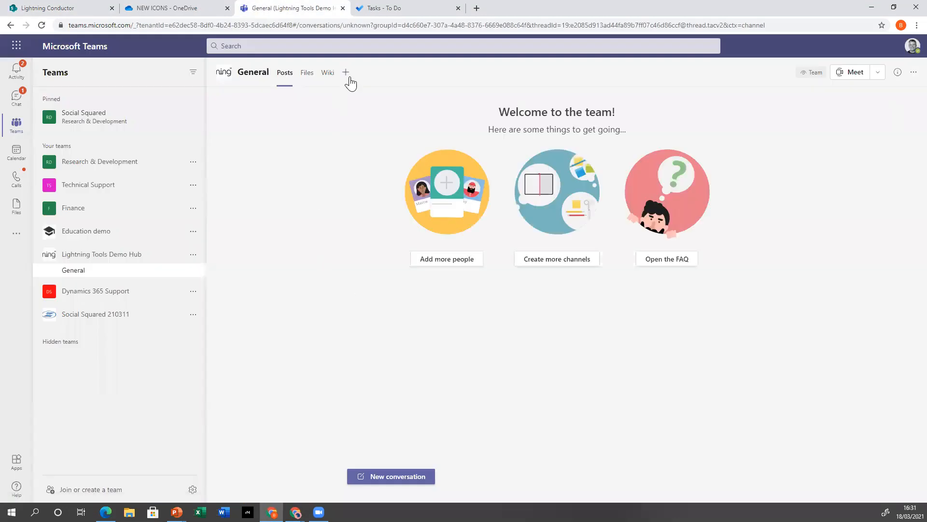
pyautogui.click(348, 74)
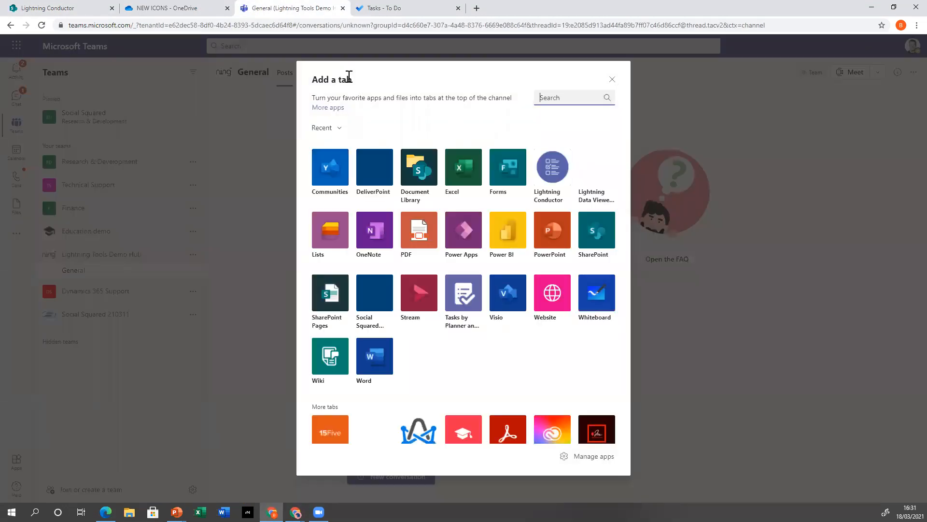
pyautogui.click(563, 185)
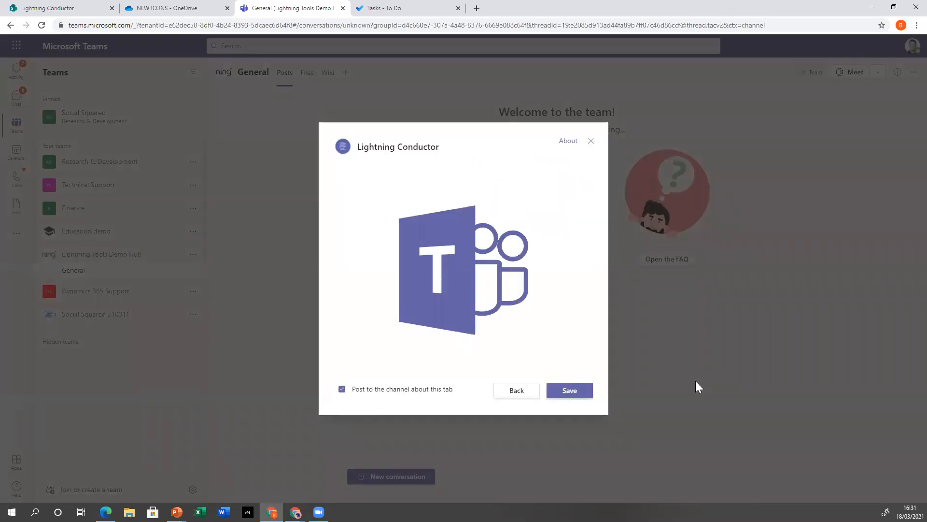
pyautogui.click(579, 394)
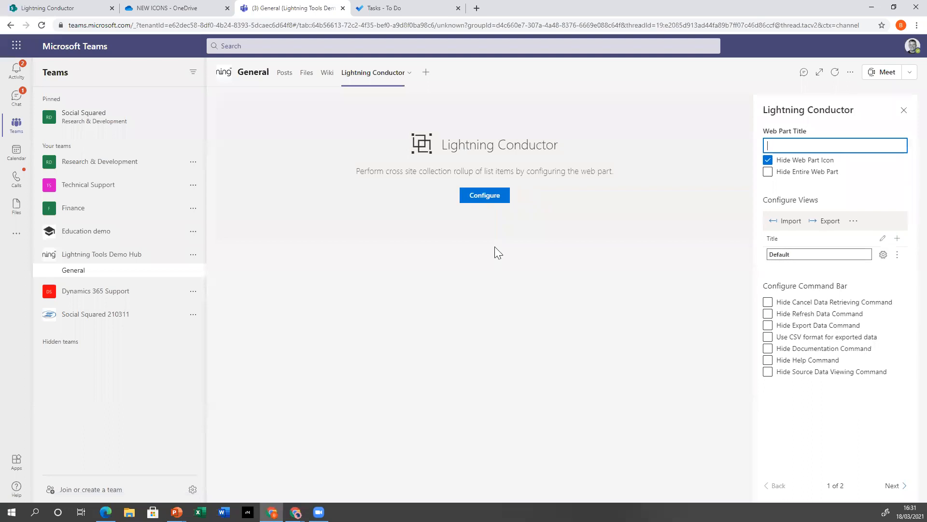
# Step: Configure the Default view to show Outlook Events for 120 days from My Calendar as an Agenda, save it, and look through the events
pyautogui.click(498, 198)
pyautogui.click(481, 196)
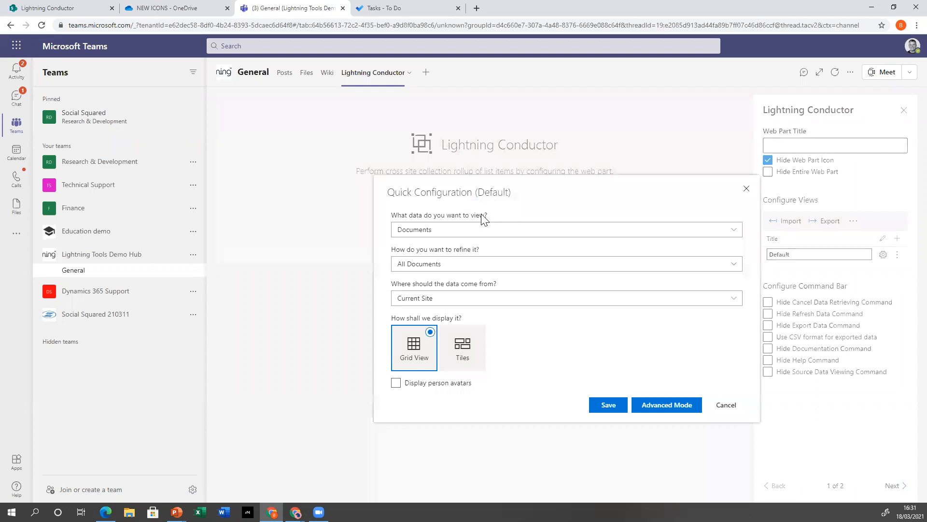
pyautogui.click(491, 231)
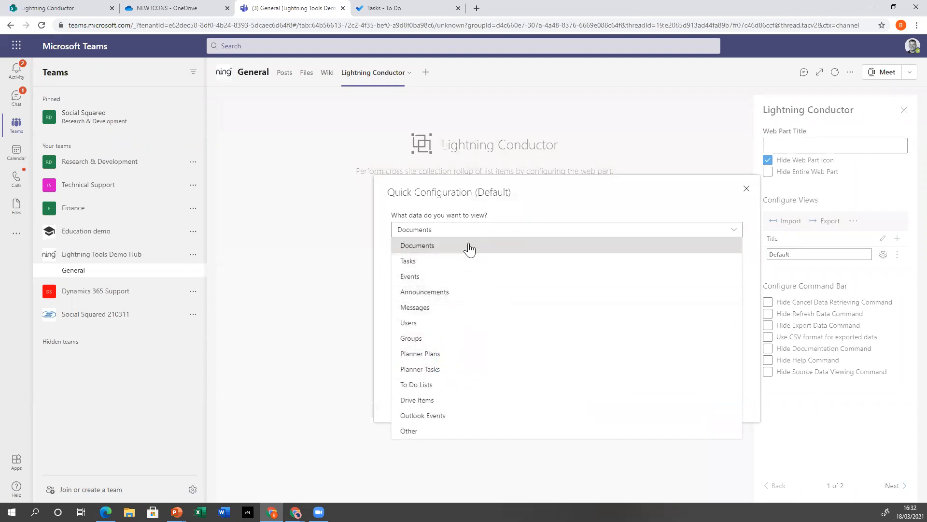
pyautogui.click(439, 416)
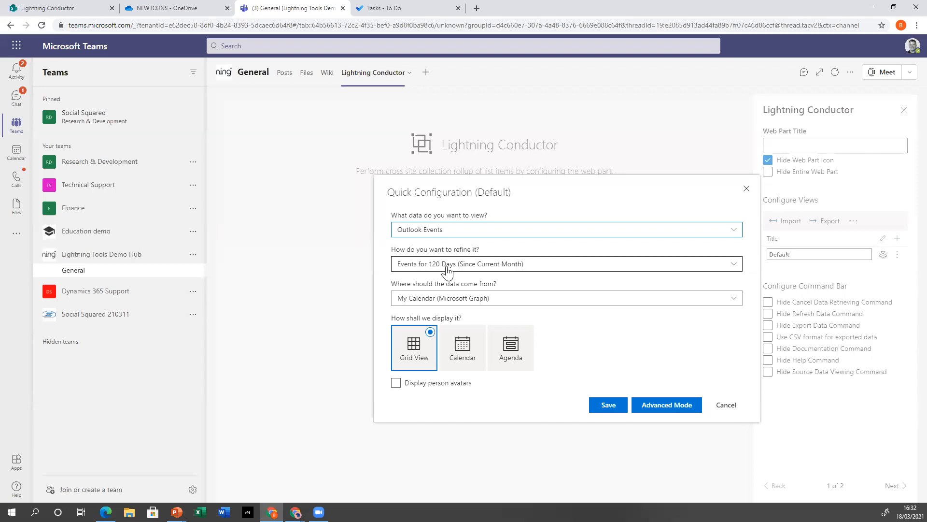
pyautogui.click(491, 265)
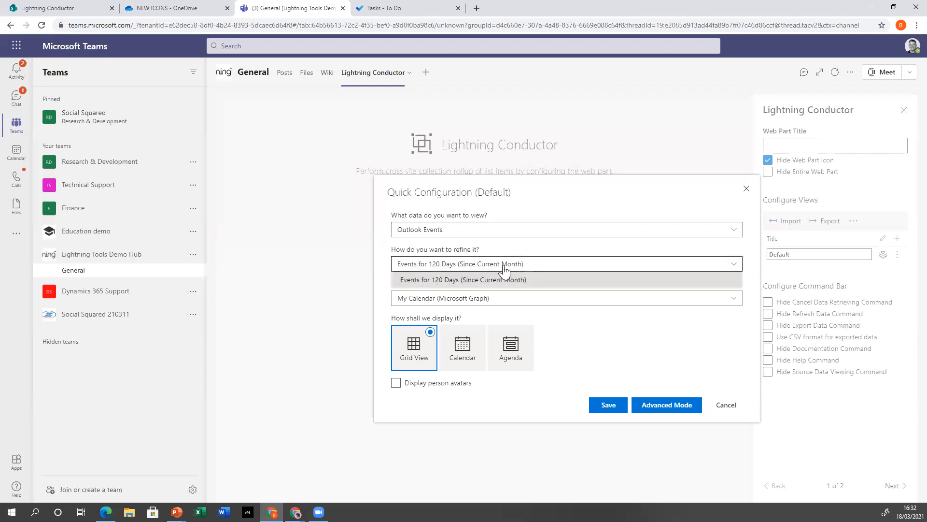
pyautogui.click(502, 280)
pyautogui.click(514, 300)
pyautogui.click(515, 302)
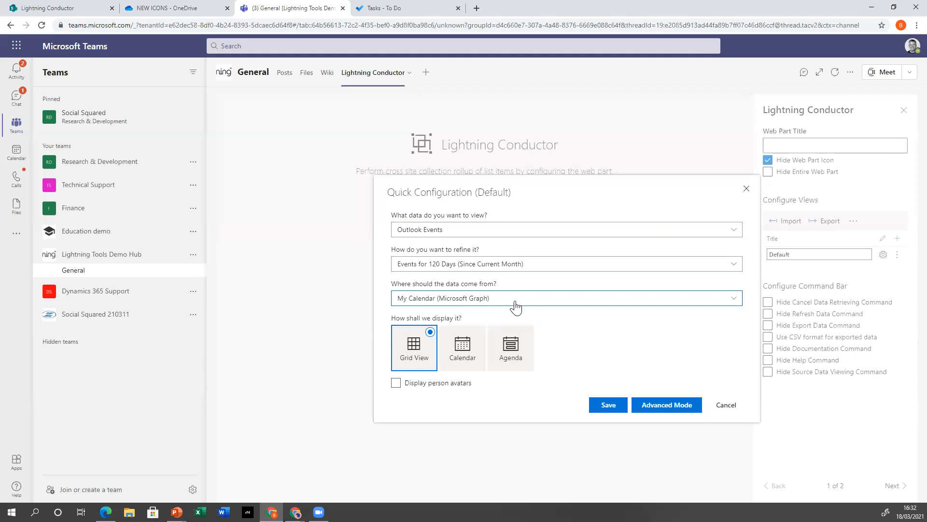
pyautogui.click(524, 349)
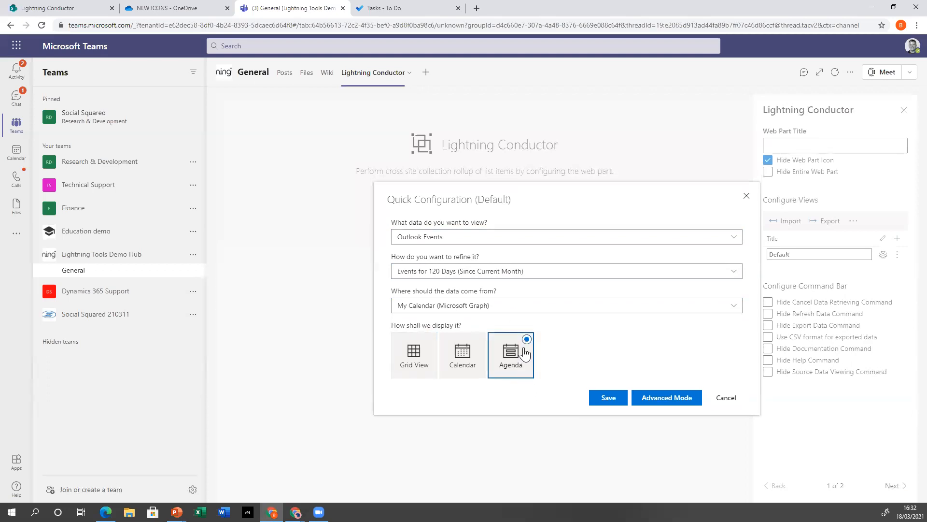
pyautogui.click(609, 399)
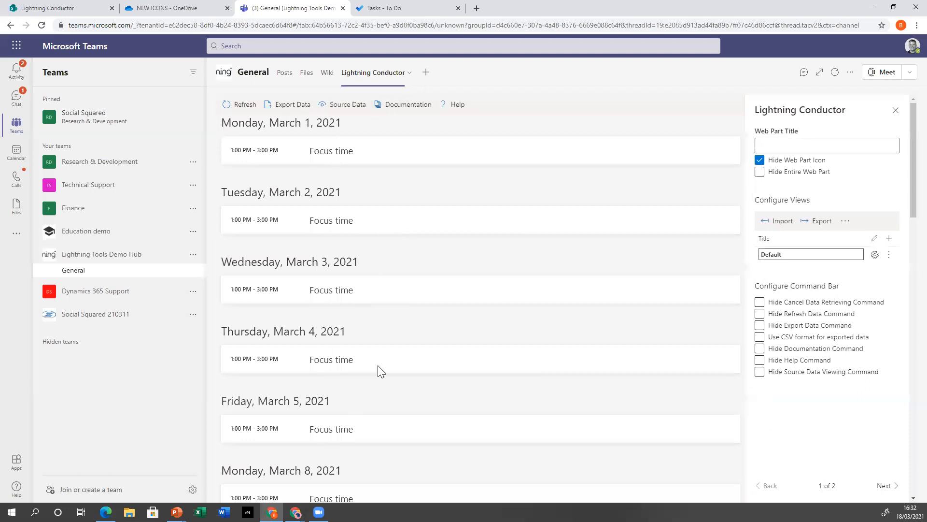
pyautogui.scroll(-10, 375, 309)
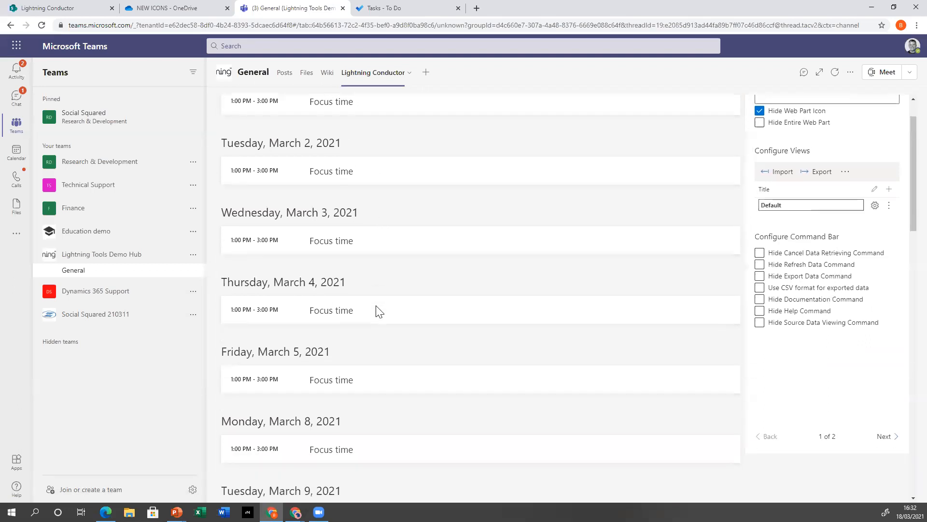
pyautogui.scroll(10, 379, 309)
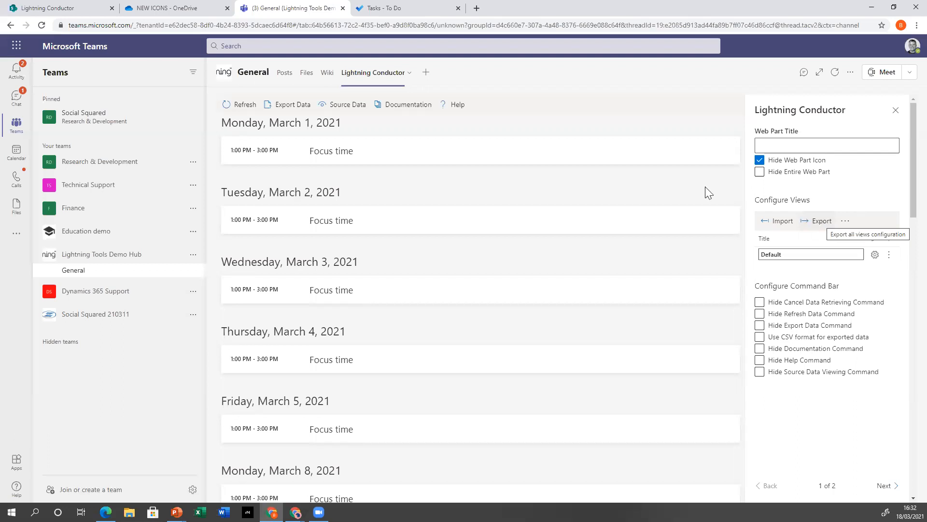
# Step: Add the most recently edited Lightning Conductor SharePoint page as another channel tab and look through its task list
pyautogui.click(425, 74)
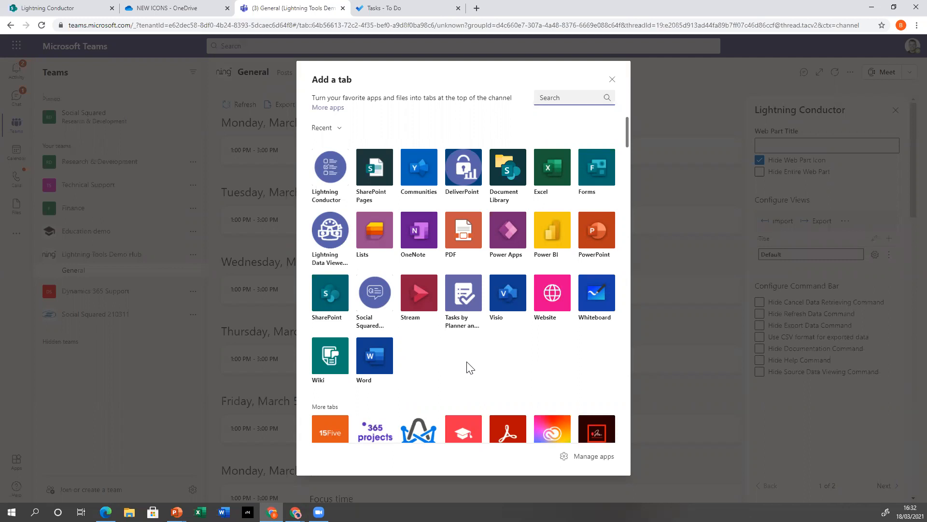
pyautogui.click(374, 156)
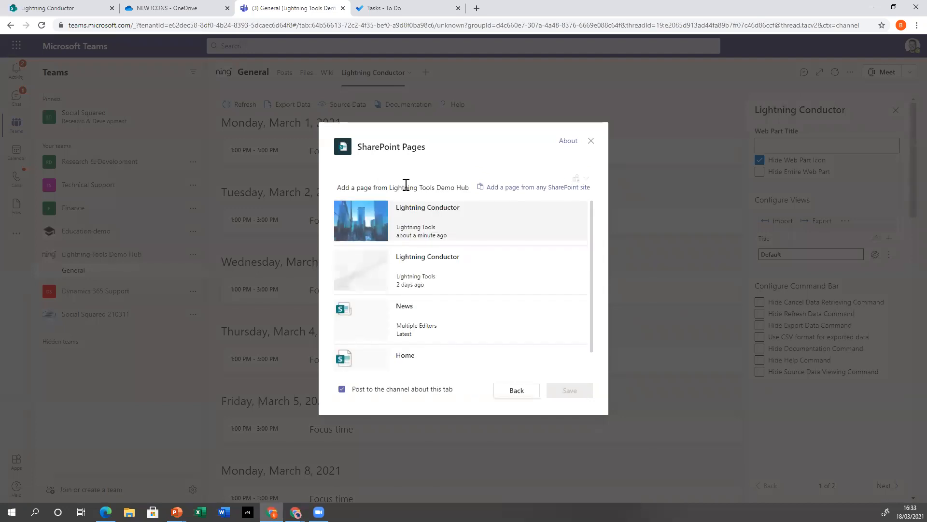
pyautogui.click(377, 225)
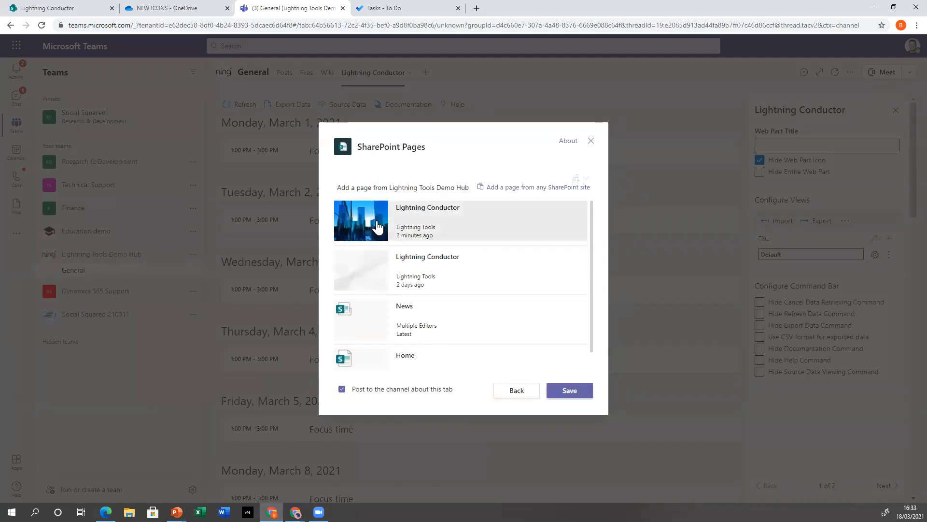
pyautogui.click(578, 386)
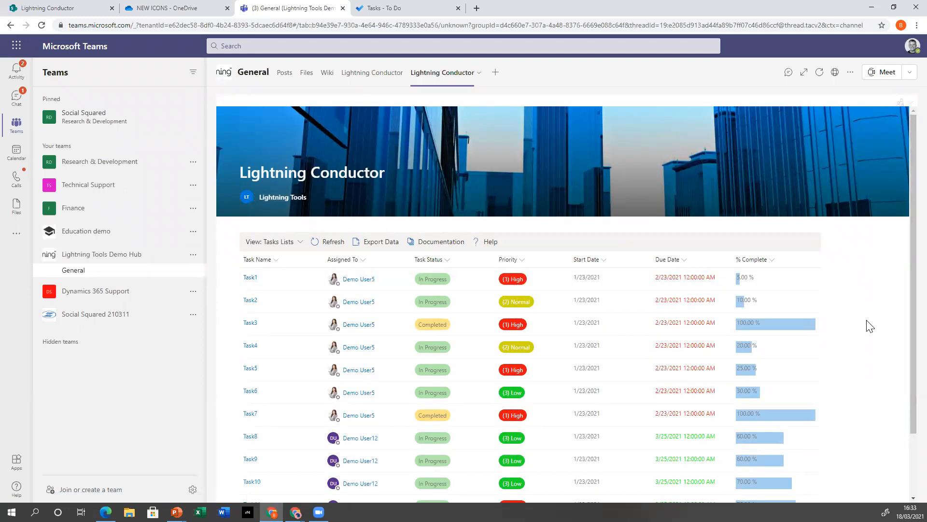
pyautogui.scroll(-2, 865, 323)
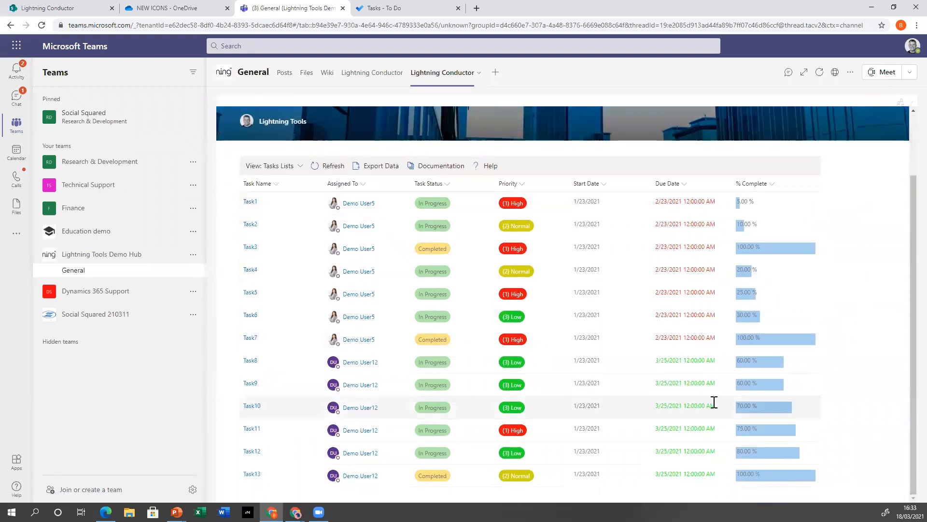
pyautogui.scroll(2, 712, 399)
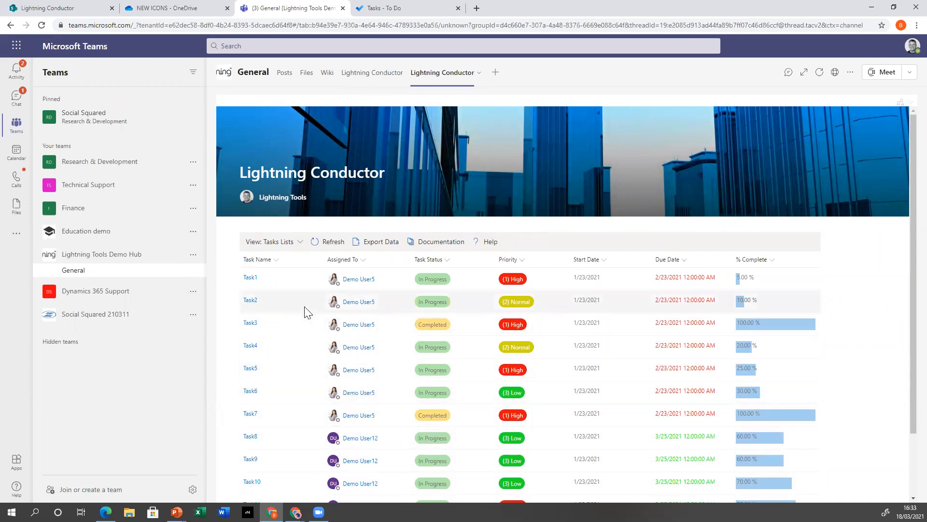
# Step: In the first Lightning Conductor tab, add a new view showing All Users from Microsoft Graph as a Person List, and save it
pyautogui.click(372, 73)
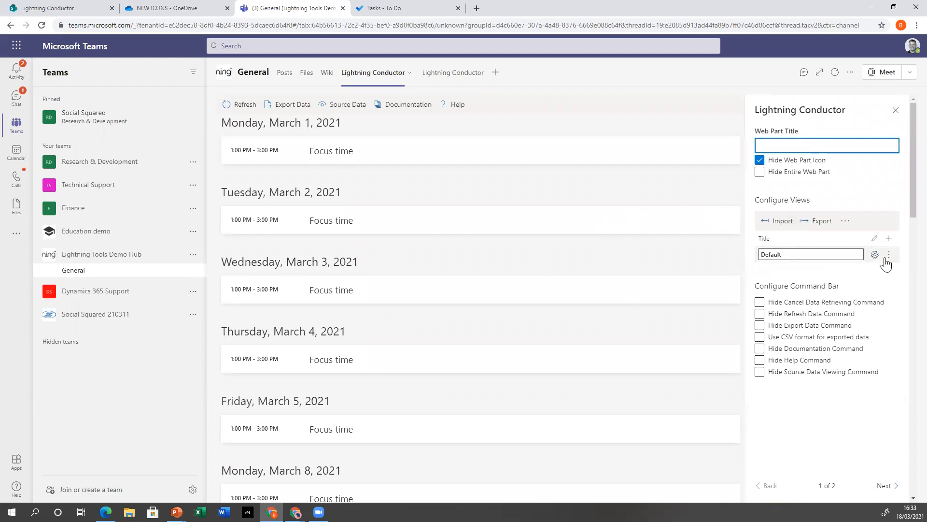
pyautogui.click(888, 241)
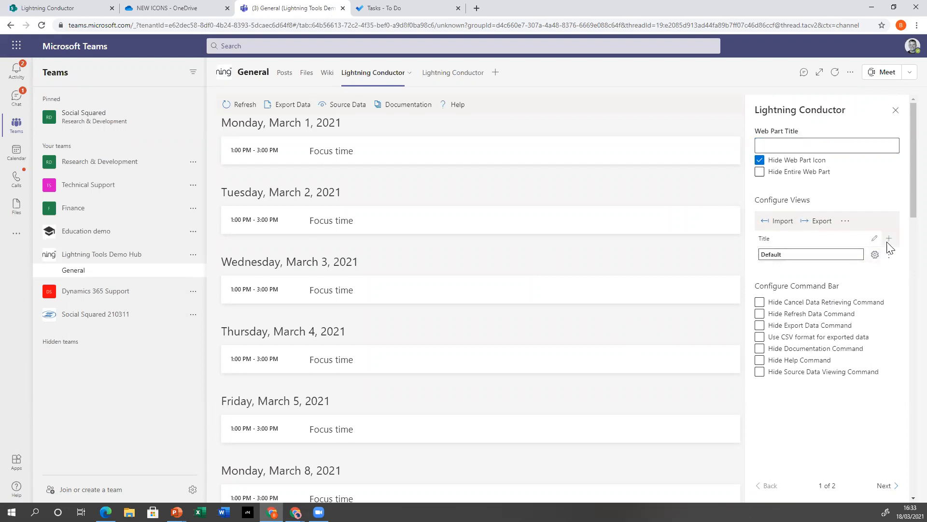
pyautogui.click(858, 269)
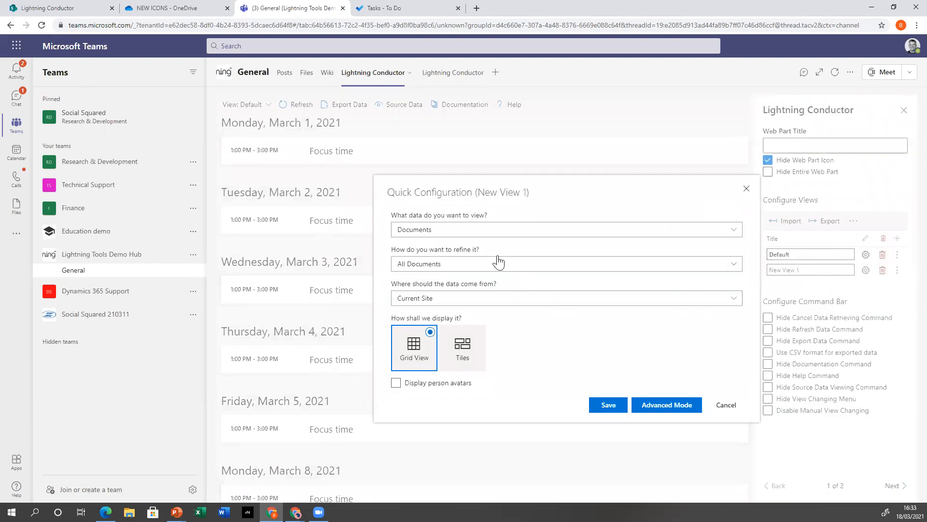
pyautogui.click(463, 232)
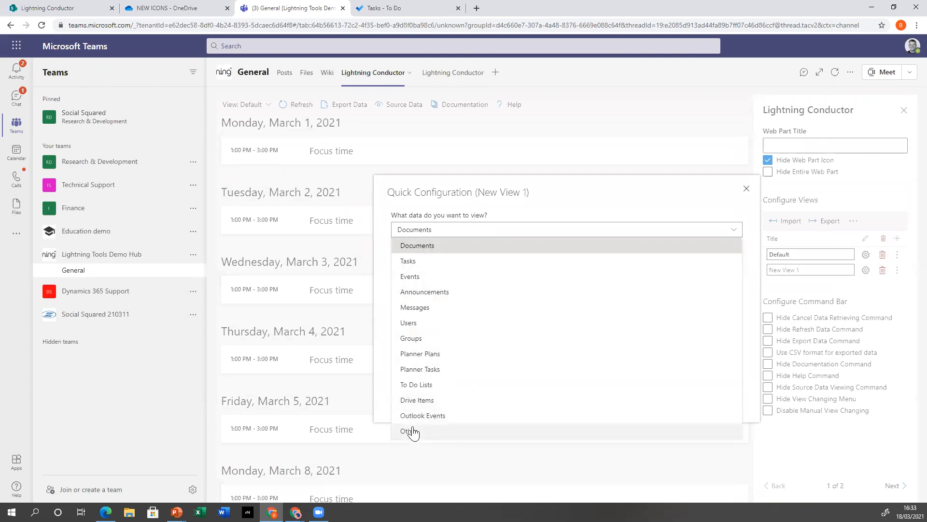
pyautogui.click(415, 323)
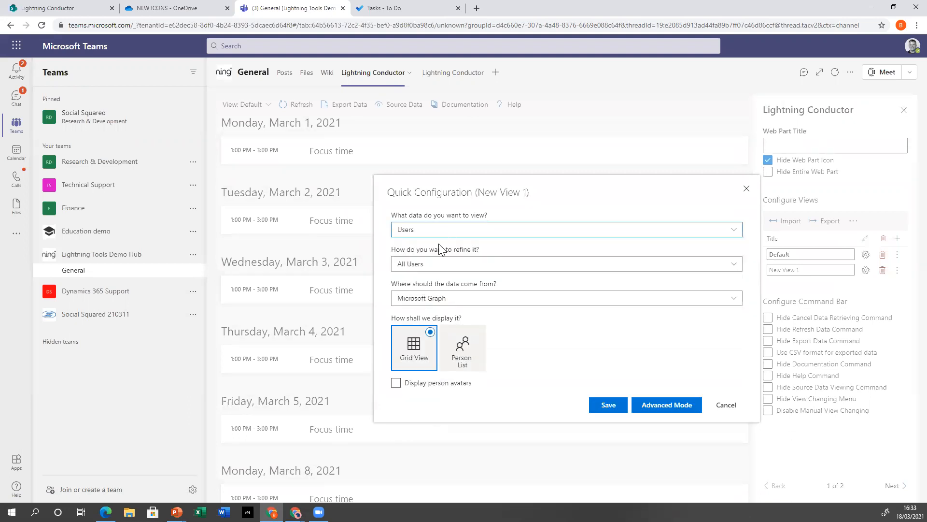
pyautogui.click(465, 344)
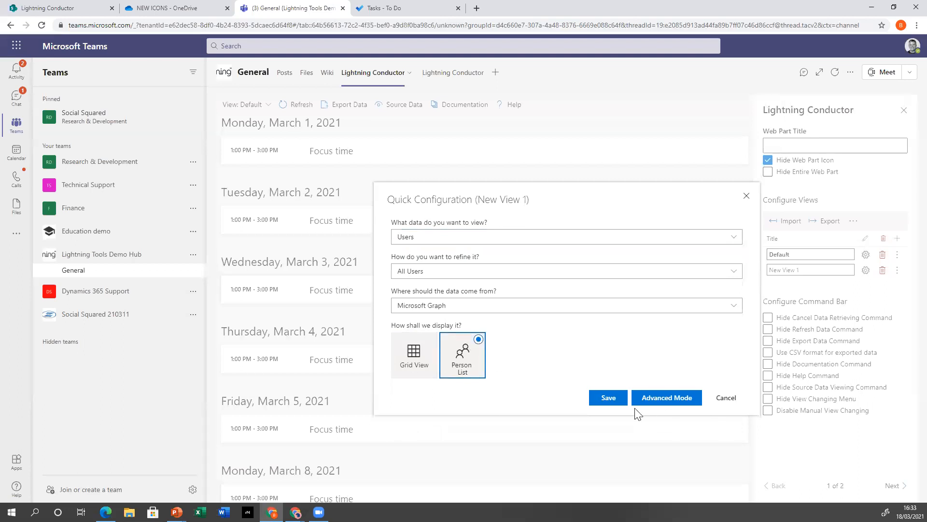
pyautogui.click(613, 401)
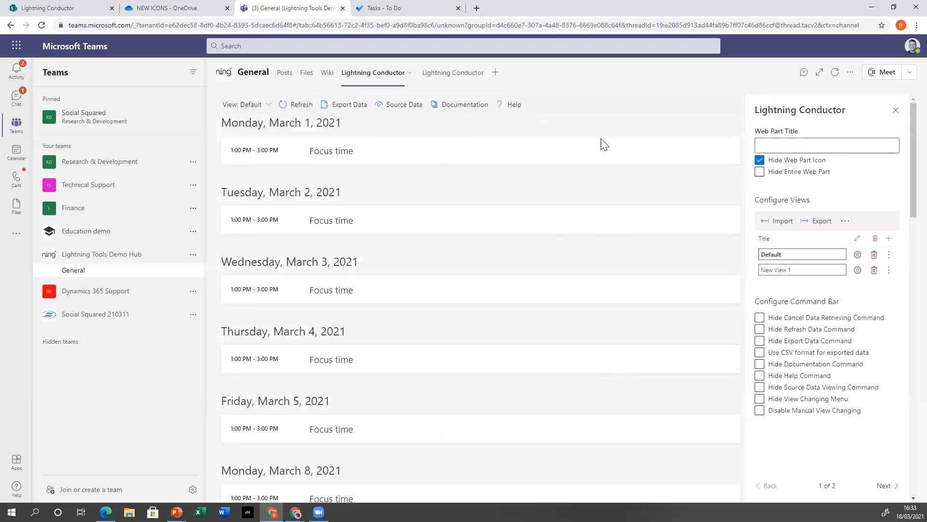
# Step: Rename the new view as Person List and switch the web part to that view
pyautogui.tripleClick(807, 271)
pyautogui.write('Pe')
pyautogui.click(249, 104)
pyautogui.click(256, 138)
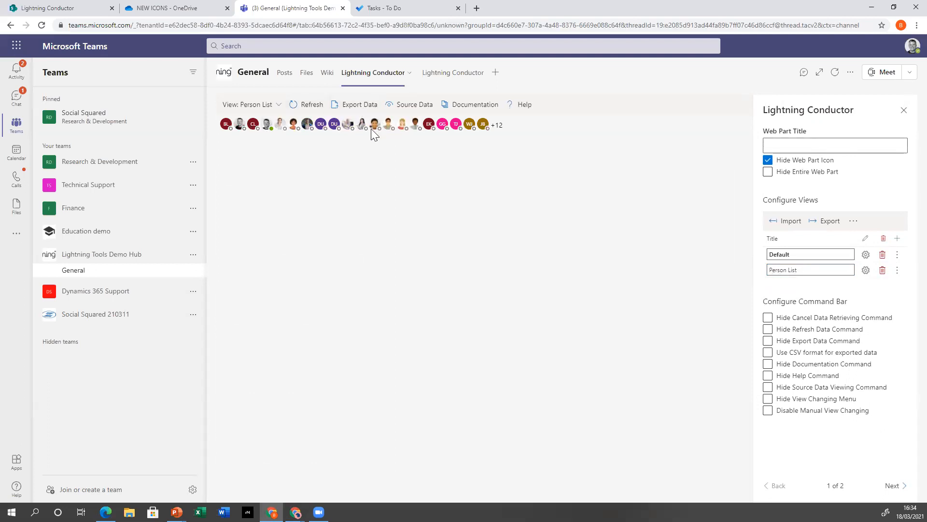
# Step: Look through a user's contact card in the Person List view, including contact details, emails and files
pyautogui.moveTo(373, 126)
pyautogui.click(449, 210)
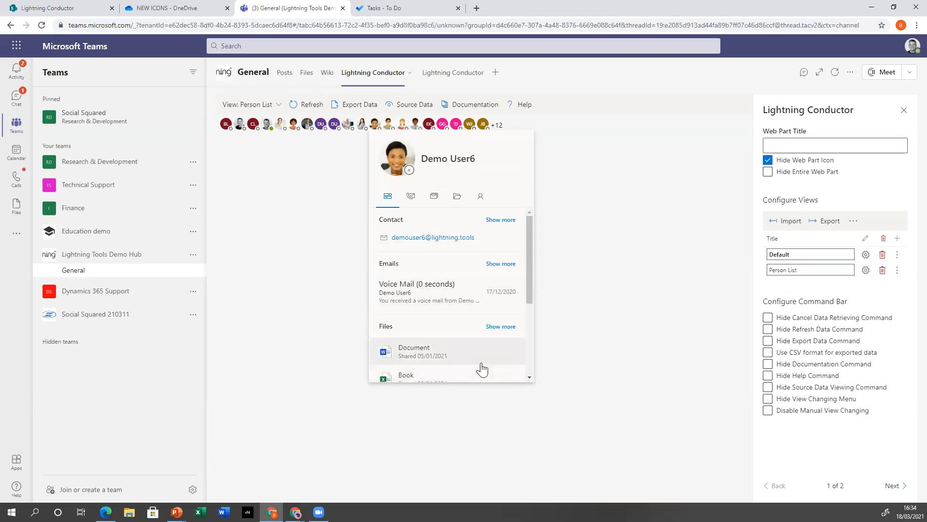
pyautogui.scroll(-3, 480, 369)
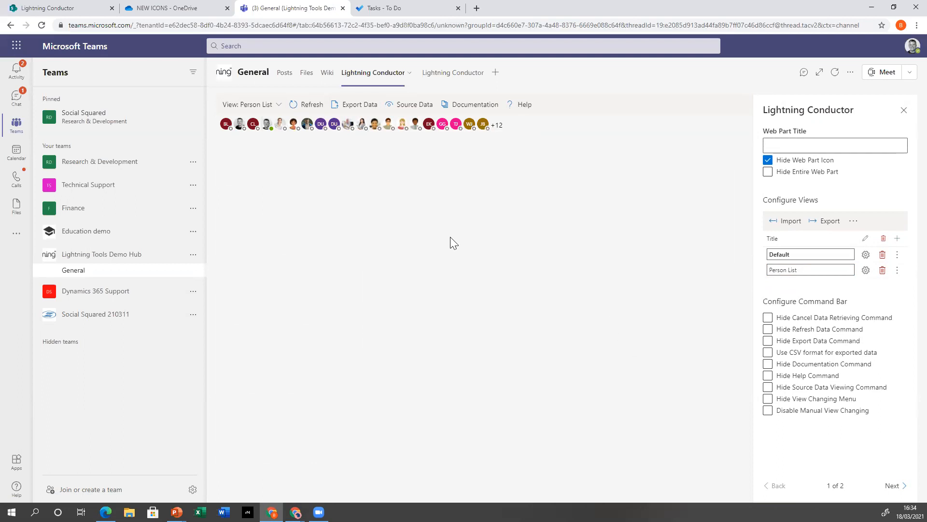
pyautogui.moveTo(460, 124)
# Step: Open the Person List view's configuration and review its data source settings, including the available entity types
pyautogui.click(866, 270)
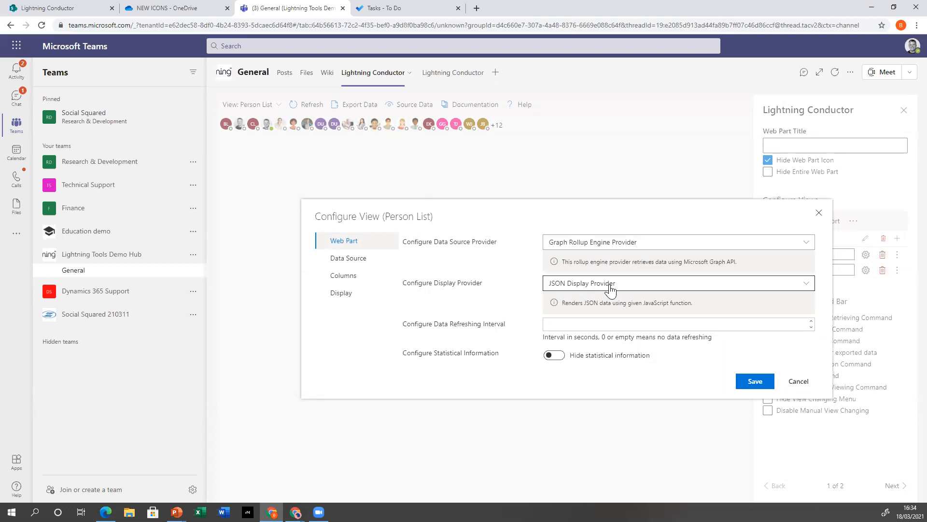
pyautogui.click(380, 264)
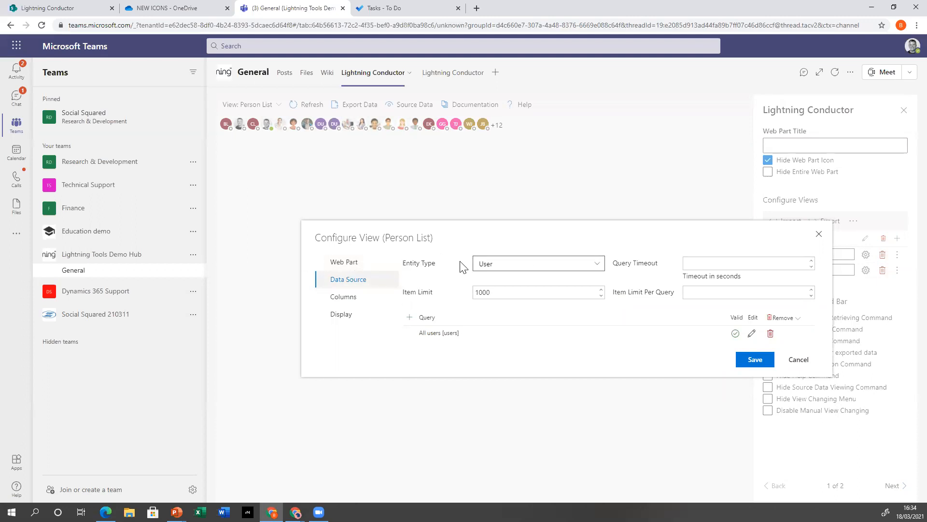
pyautogui.click(596, 268)
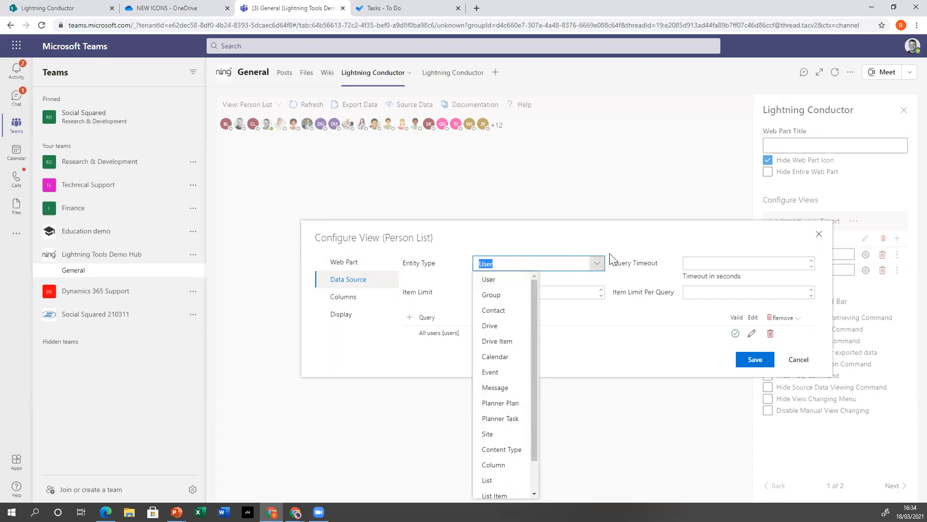
pyautogui.click(628, 248)
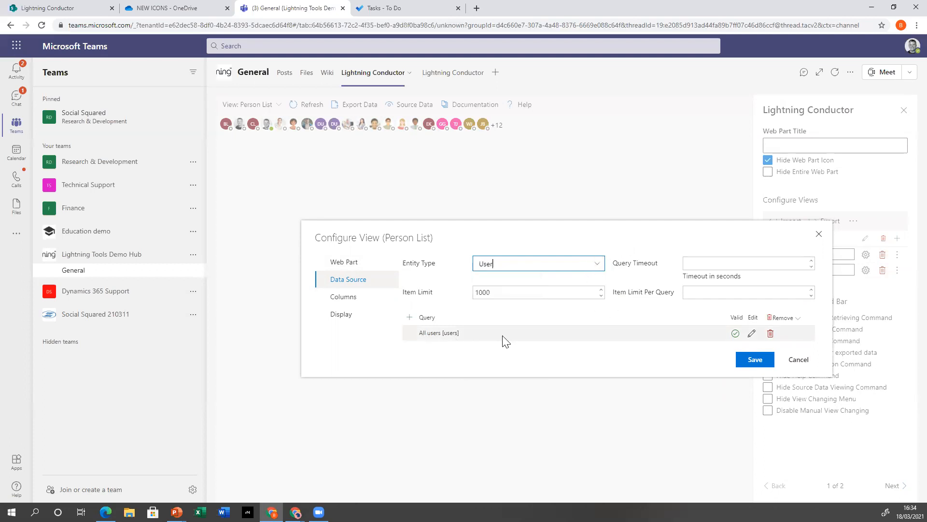
# Step: Explore the query type options for the All users query, including the Custom query text, and discard any changes
pyautogui.click(751, 333)
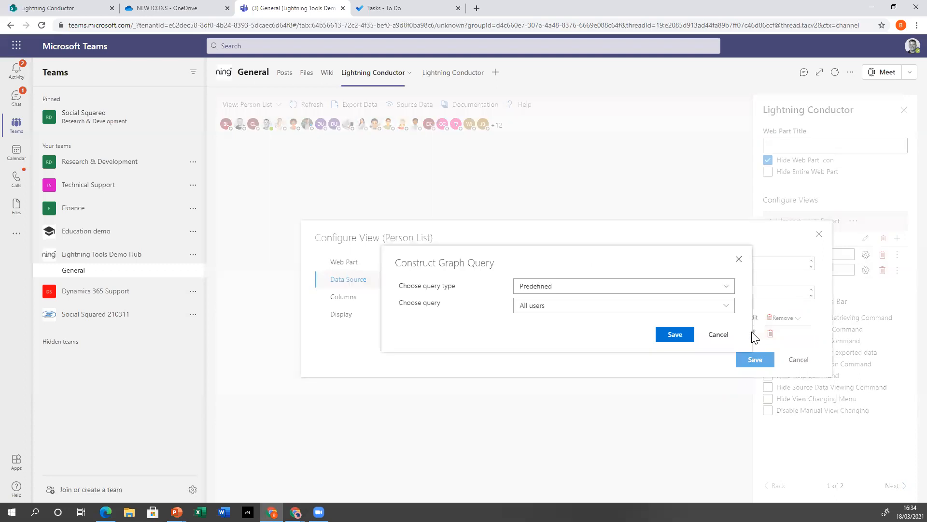
pyautogui.click(722, 290)
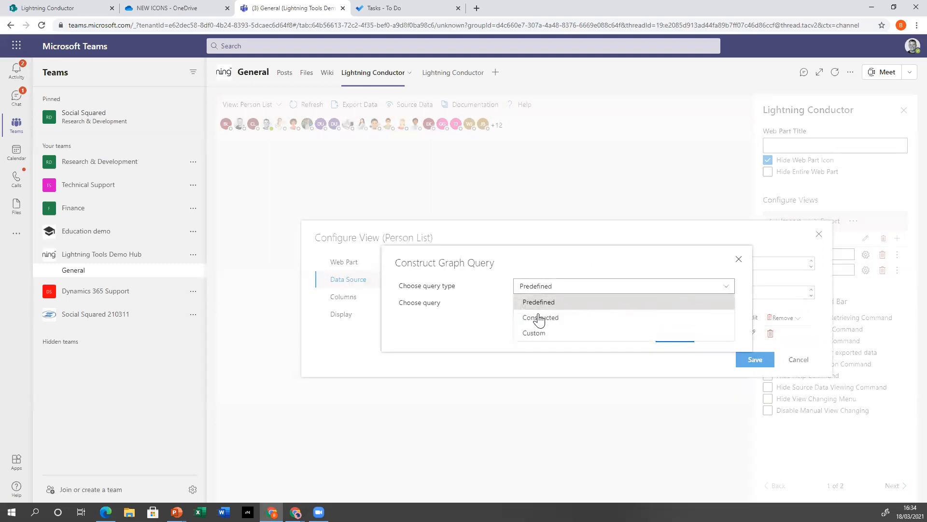
pyautogui.click(546, 333)
pyautogui.click(532, 308)
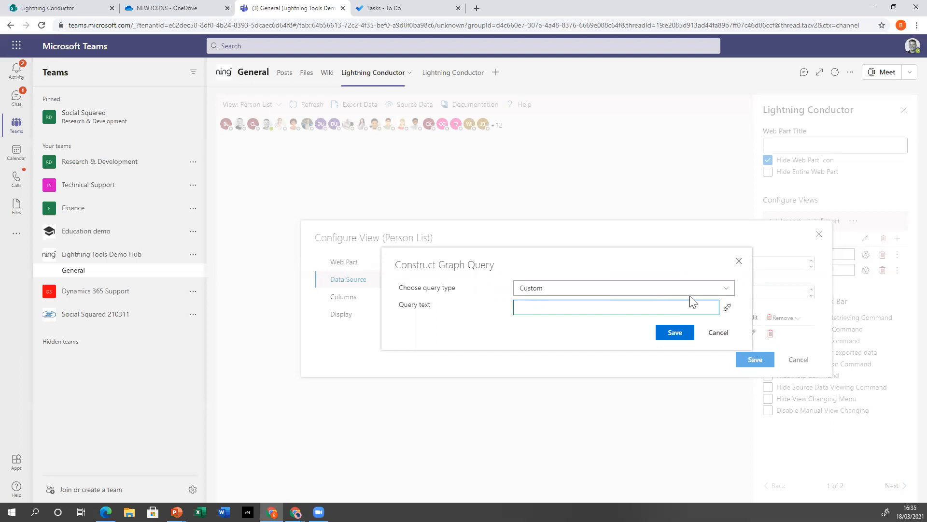
pyautogui.click(711, 333)
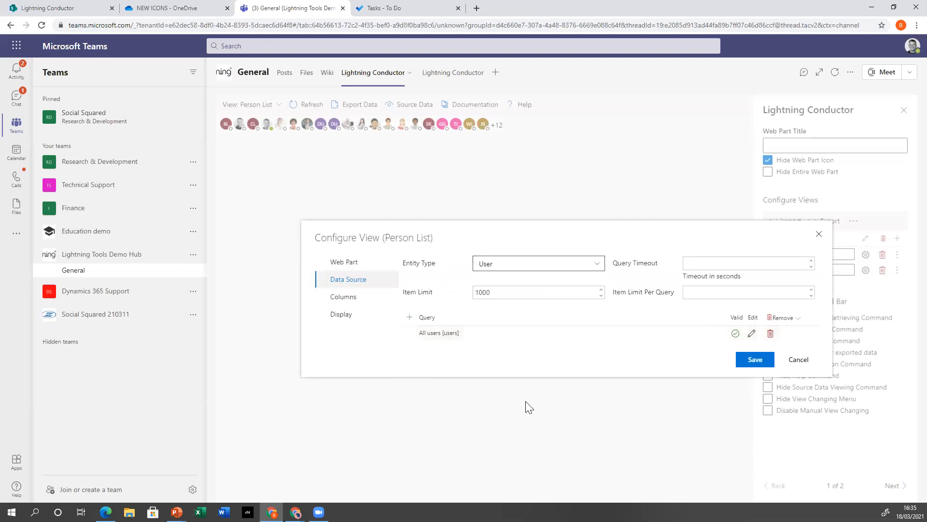
# Step: Review the Person List view's display settings, the available rendering JavaScript files, and the source code of LightningToolsPersonList.js
pyautogui.click(361, 320)
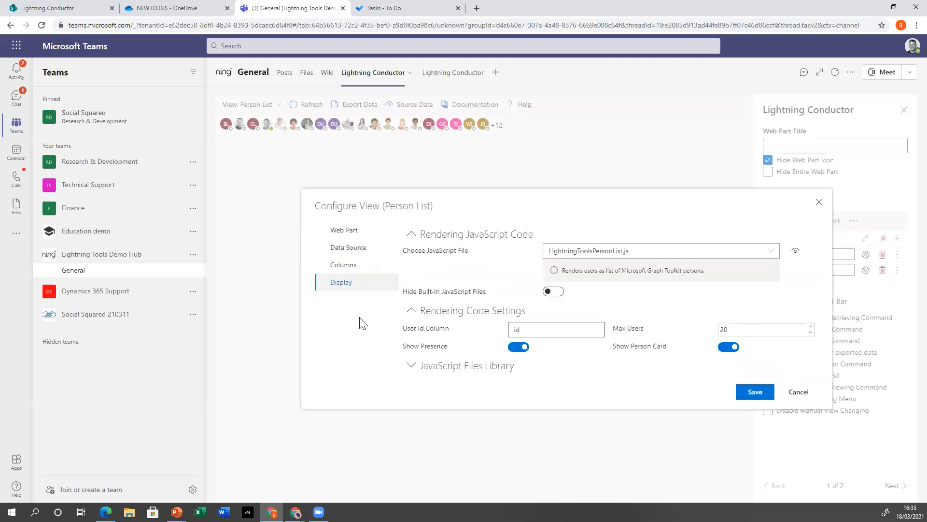
pyautogui.click(629, 260)
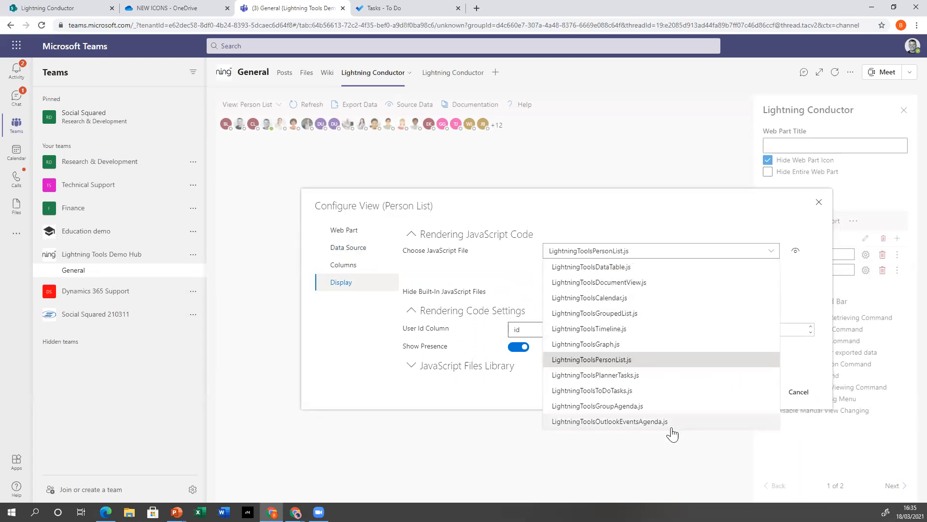
pyautogui.click(636, 359)
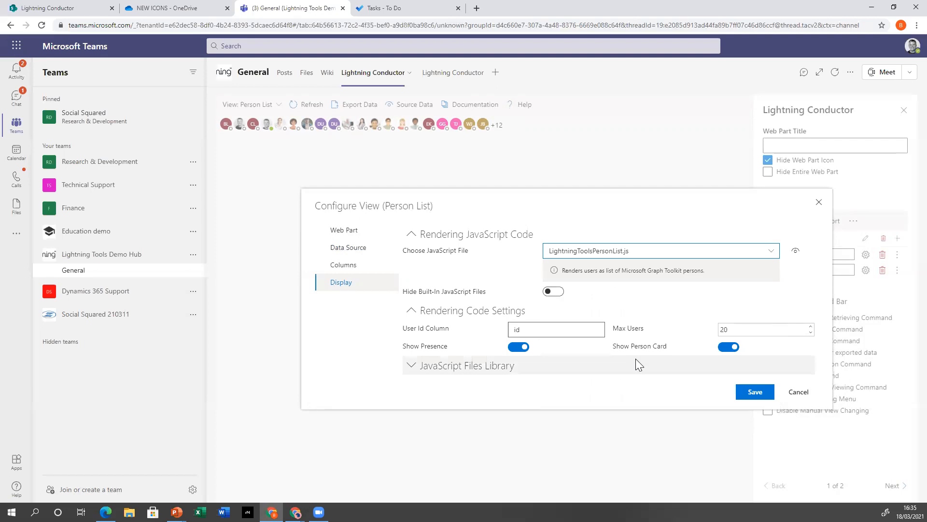
pyautogui.click(796, 252)
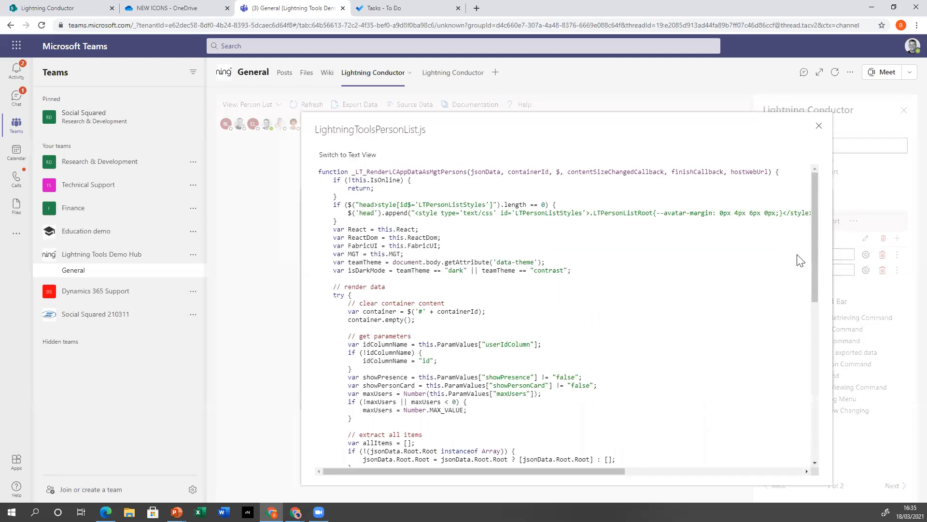
pyautogui.moveTo(816, 265); pyautogui.dragTo(803, 223)
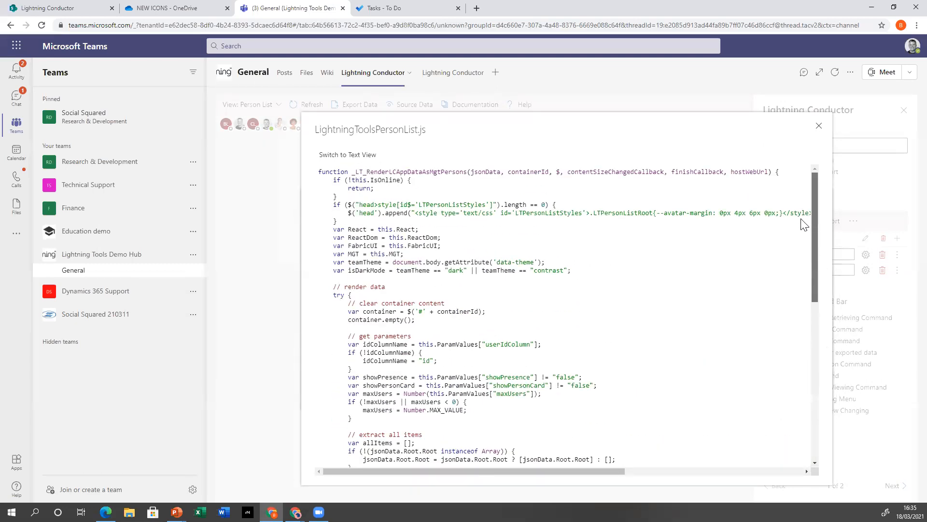
pyautogui.click(819, 126)
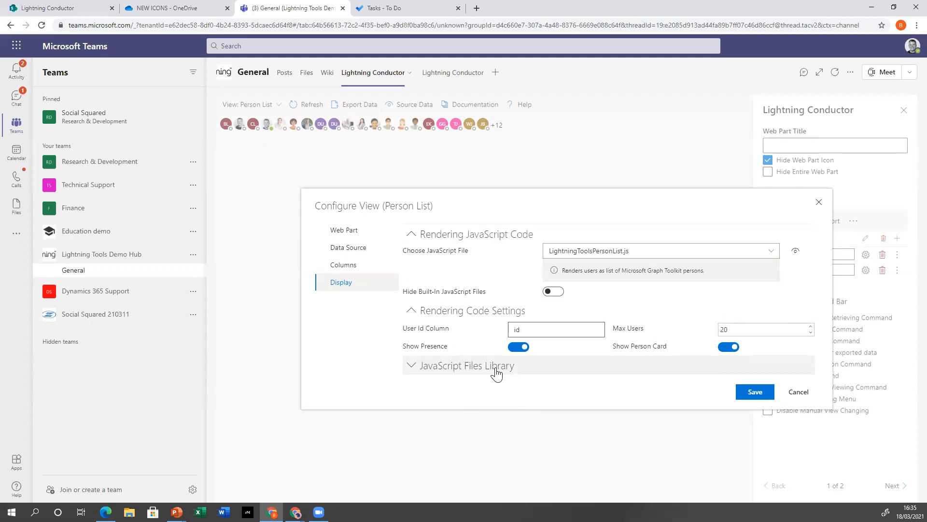
# Step: Inspect the JavaScript Files Library, try hiding the built-in JavaScript files, and discard the view configuration changes
pyautogui.click(425, 371)
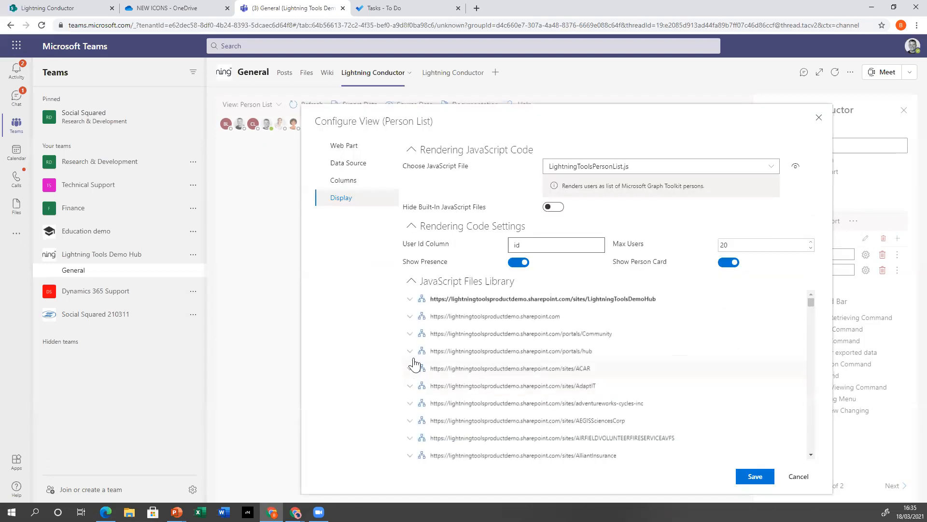
pyautogui.click(418, 284)
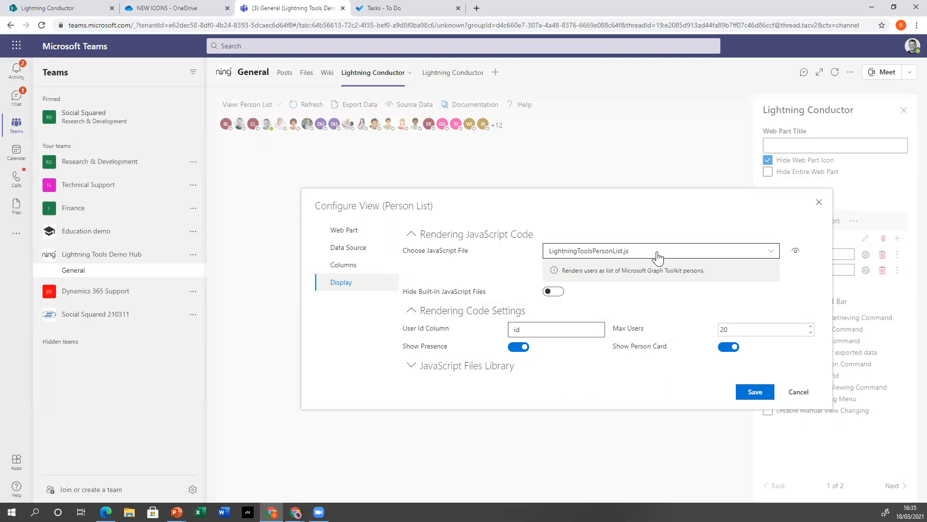
pyautogui.click(556, 292)
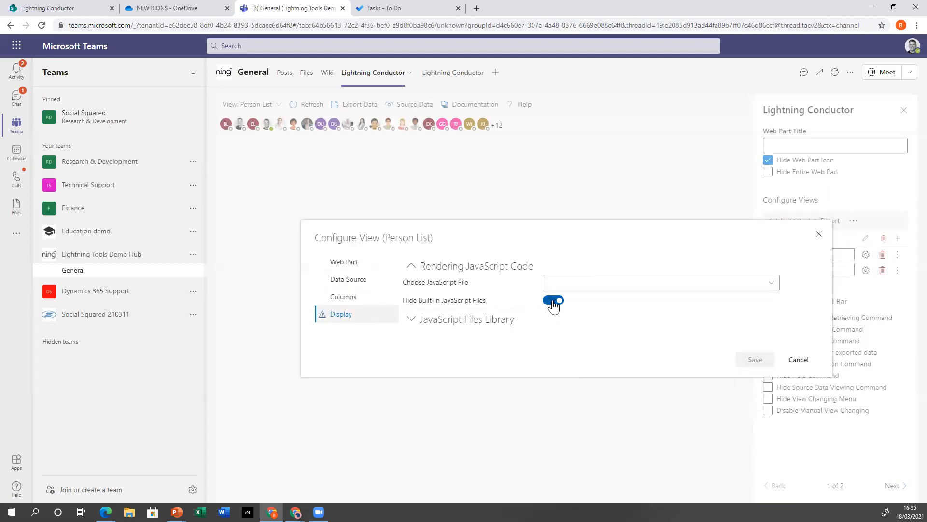
pyautogui.click(553, 301)
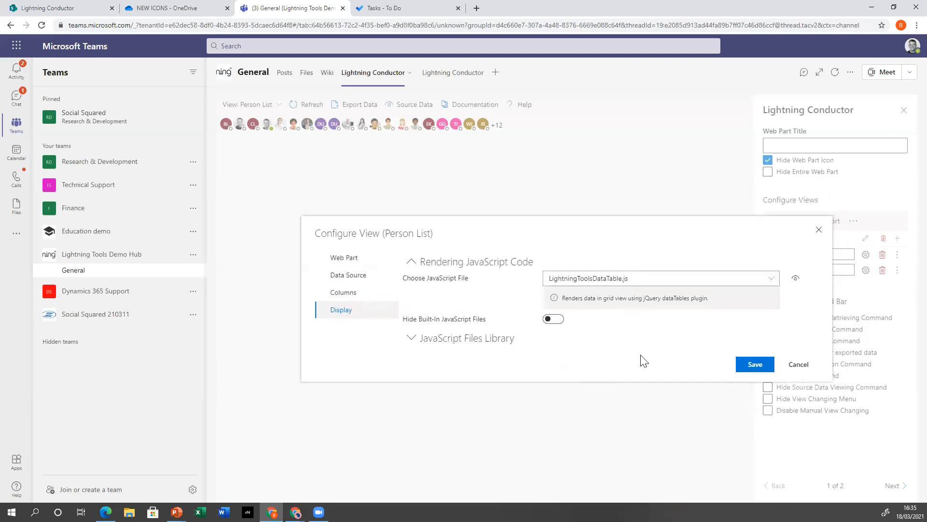
pyautogui.click(798, 367)
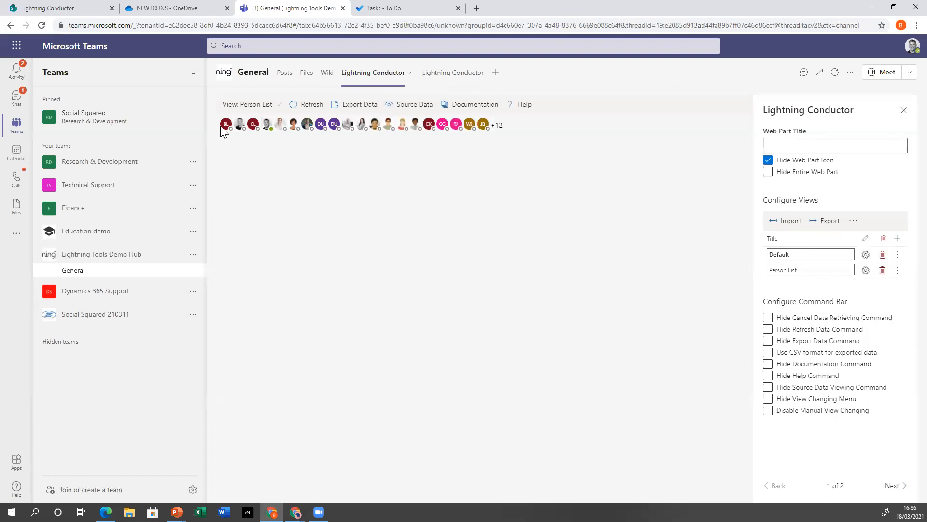
# Step: In SharePoint, go to the Lightning Conductor Content site and open its Documents library
pyautogui.click(65, 9)
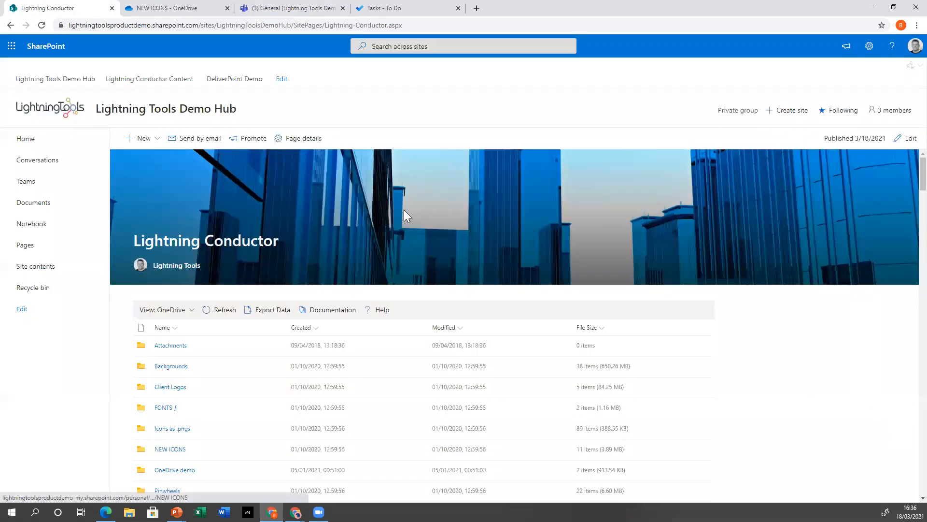
pyautogui.click(163, 80)
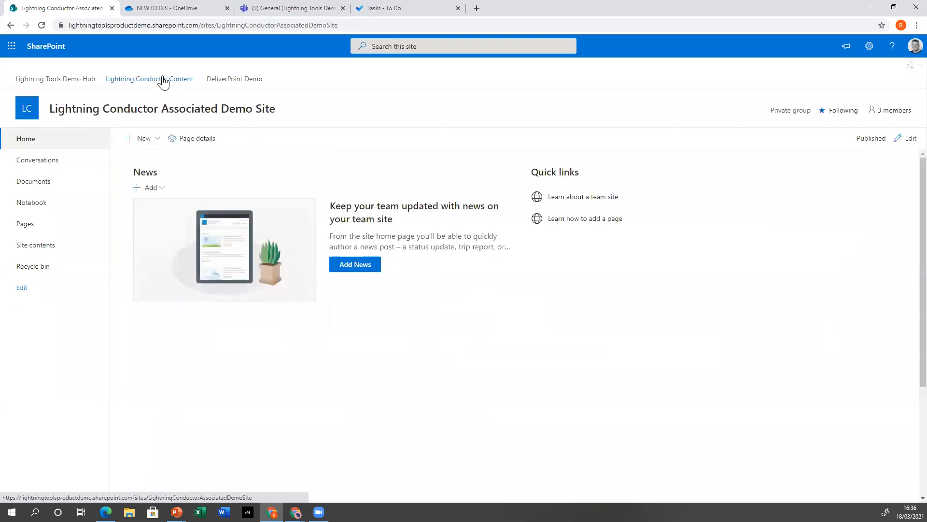
pyautogui.click(38, 185)
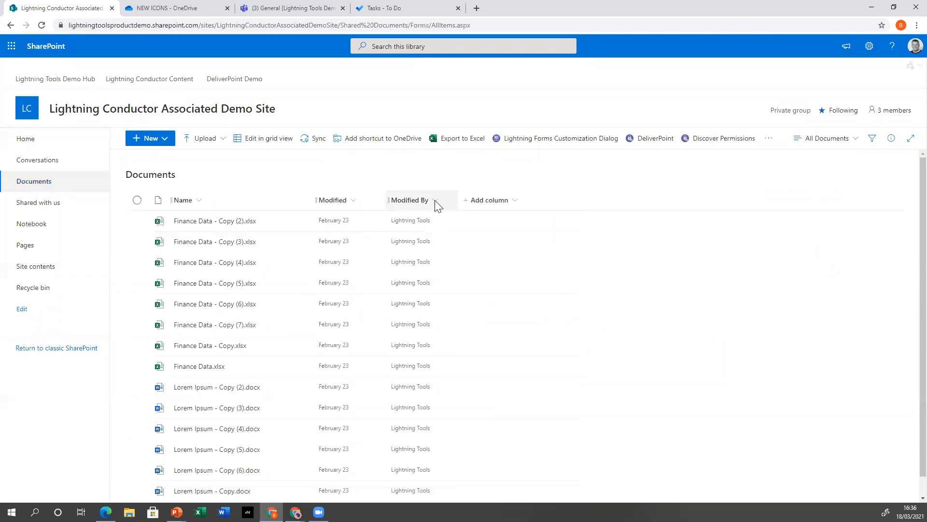
# Step: Open column formatting for the Modified column in the Documents library and apply the Format dates style
pyautogui.click(351, 199)
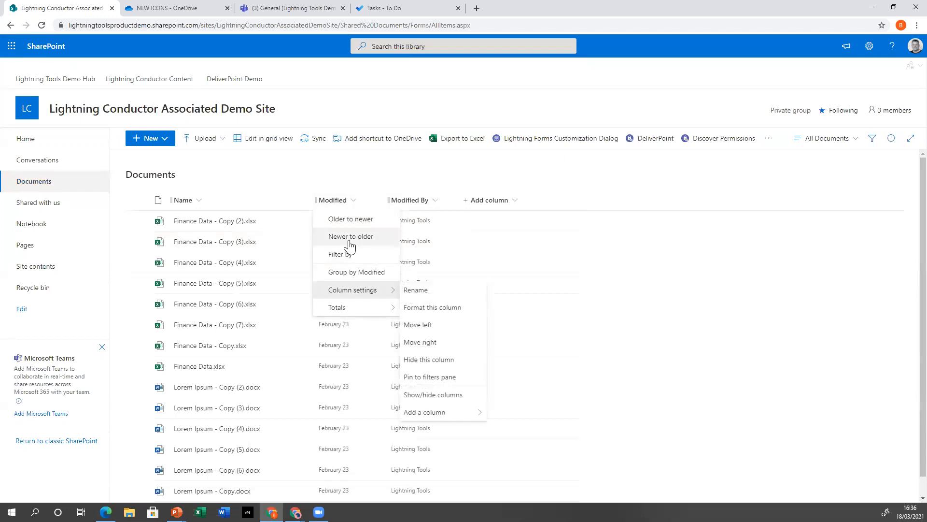
pyautogui.moveTo(344, 307)
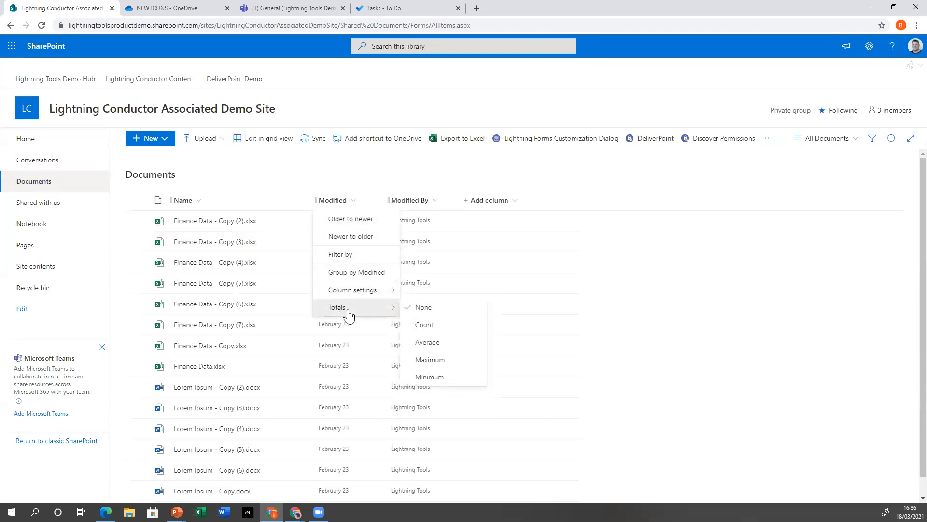
pyautogui.moveTo(375, 292)
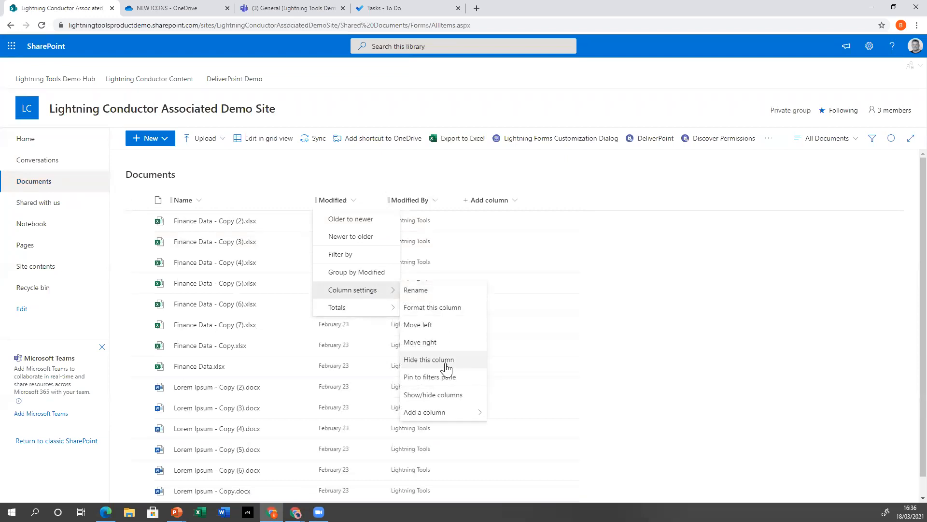
pyautogui.moveTo(448, 414)
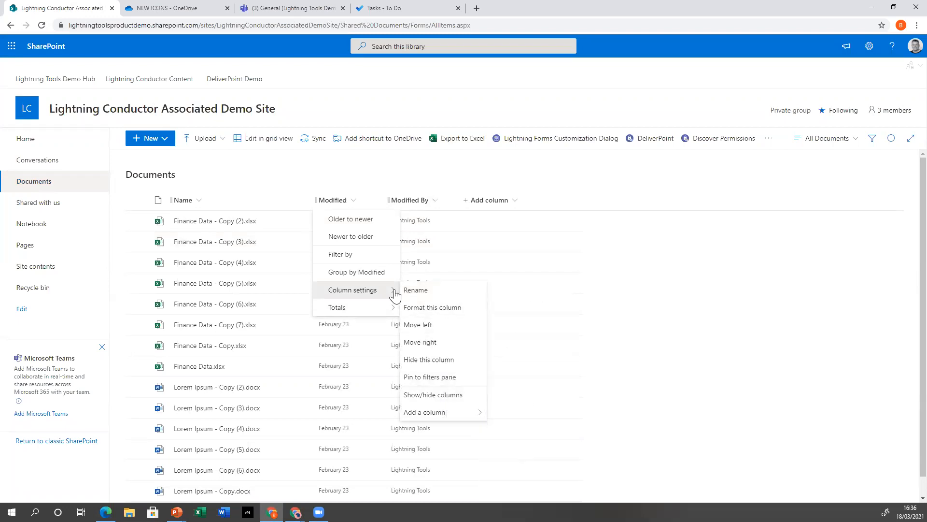
pyautogui.click(432, 309)
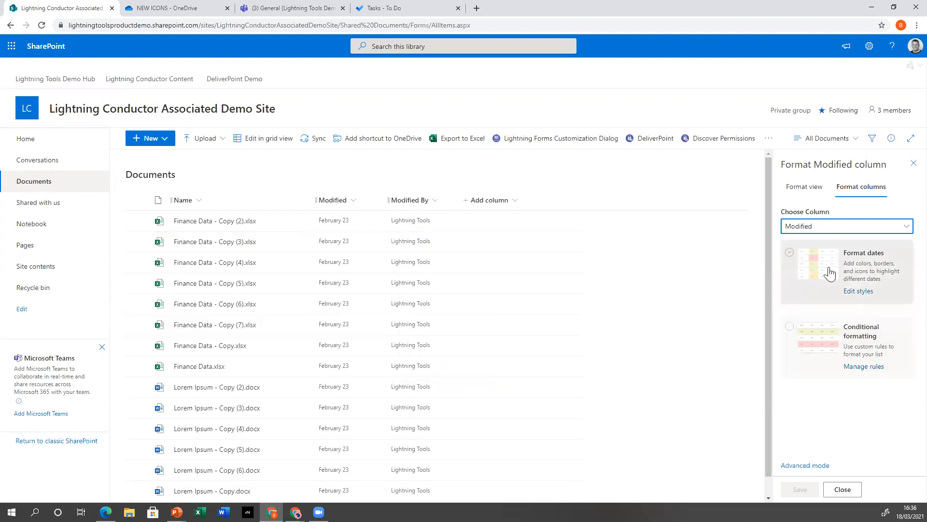
pyautogui.click(809, 265)
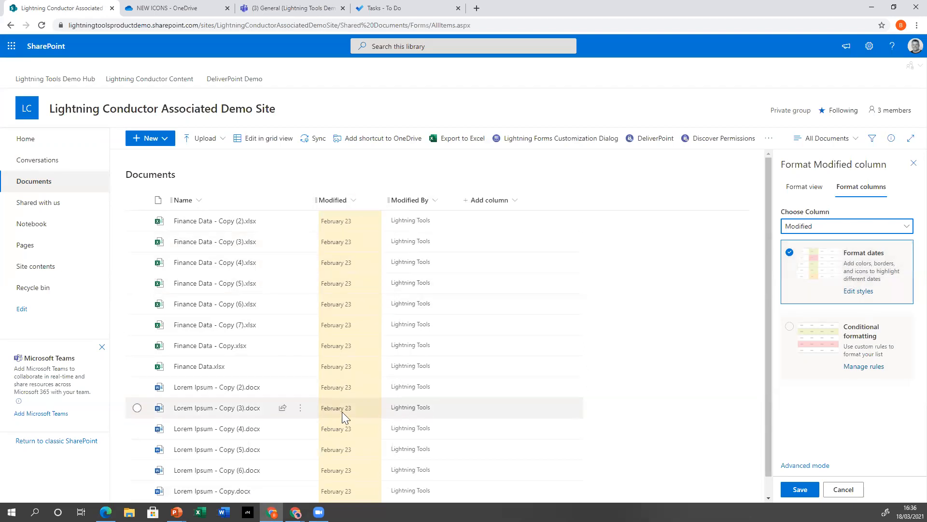
# Step: Examine the Modified column's date formatting rules and the fill colours offered for dates before today
pyautogui.click(858, 292)
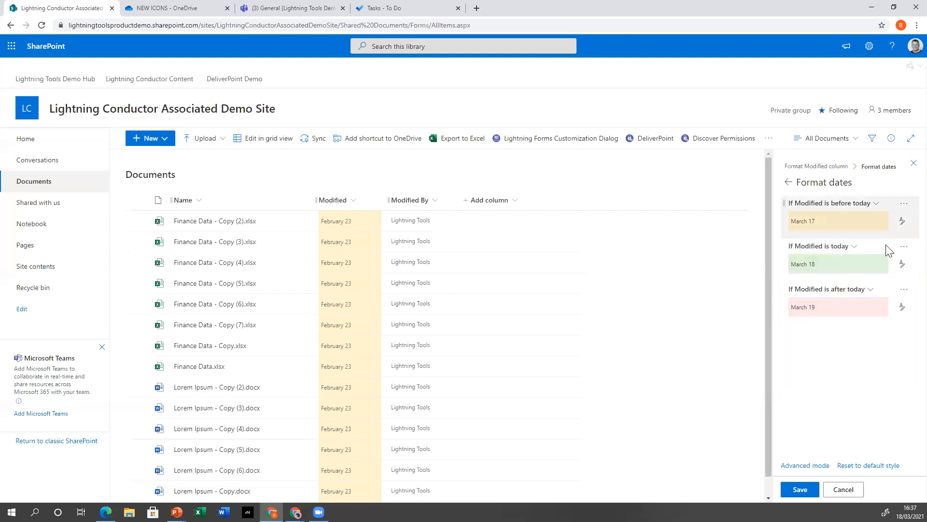
pyautogui.click(902, 221)
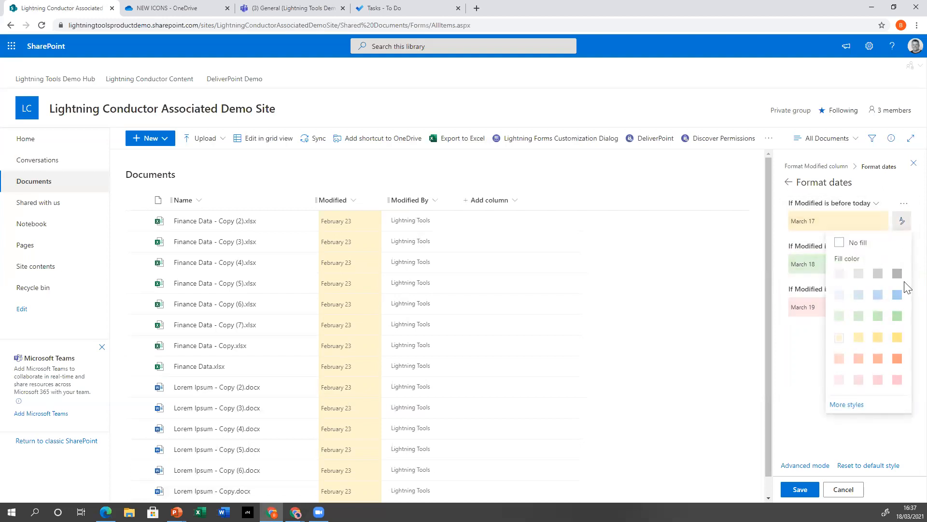
pyautogui.click(797, 374)
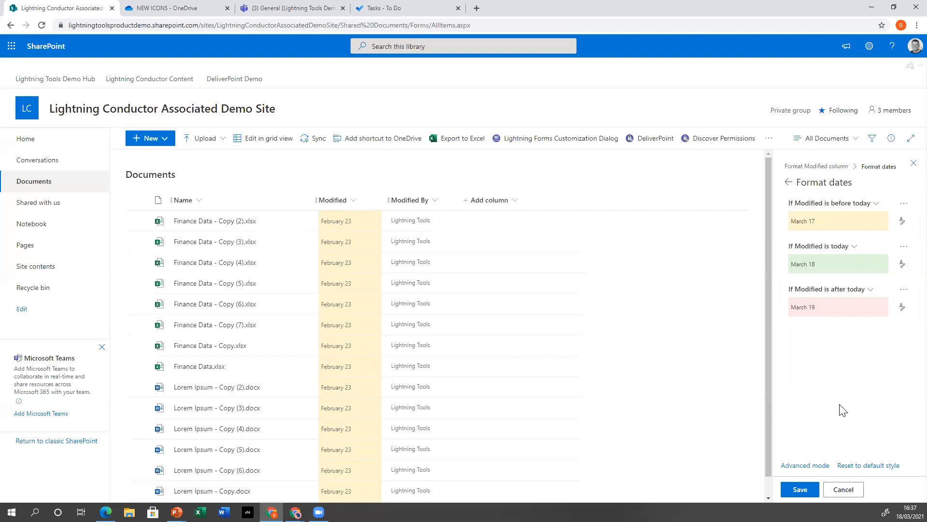
# Step: Switch the Modified column's formatting to advanced mode and select all of its JSON code
pyautogui.click(807, 465)
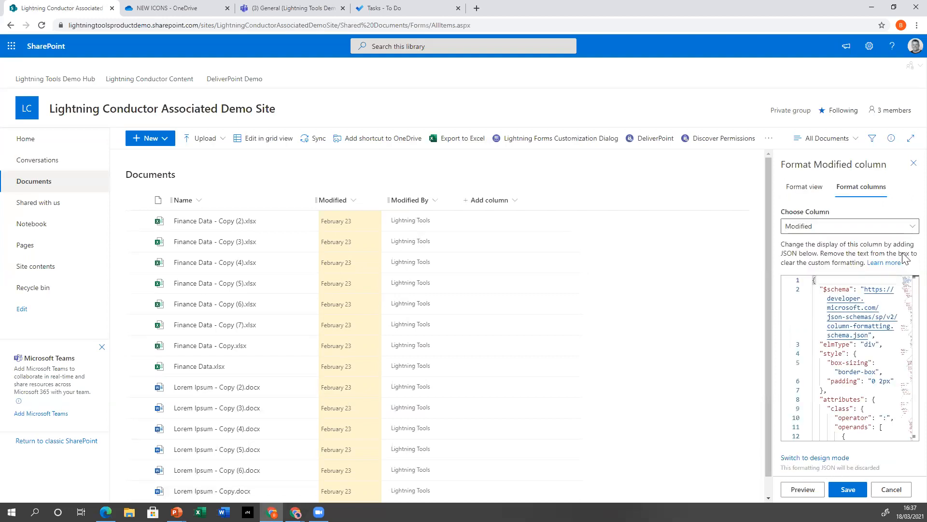
pyautogui.click(879, 357)
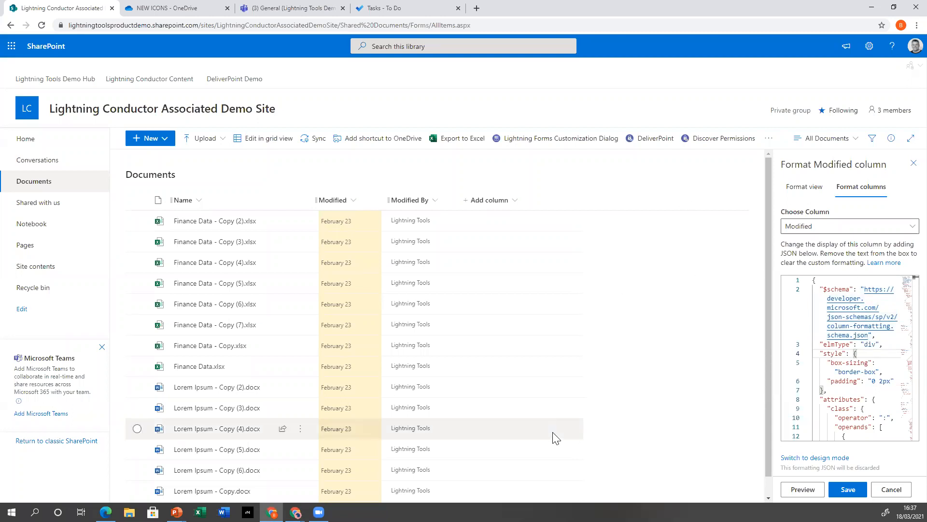
pyautogui.click(888, 399)
pyautogui.hotkey('ctrl', 'a')
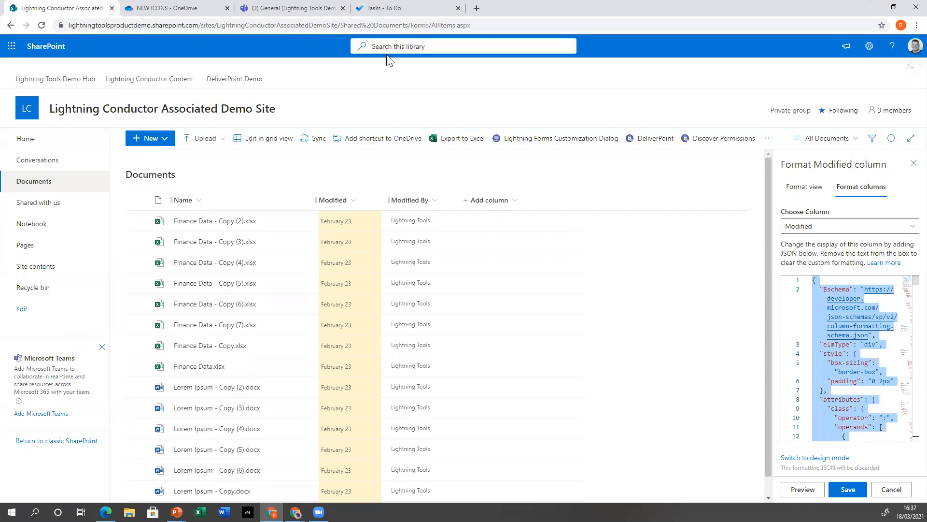
# Step: Go to the Lightning Tools Demo Hub site and open Lightning-Conductor.aspx from its Site Pages
pyautogui.click(205, 12)
pyautogui.click(257, 12)
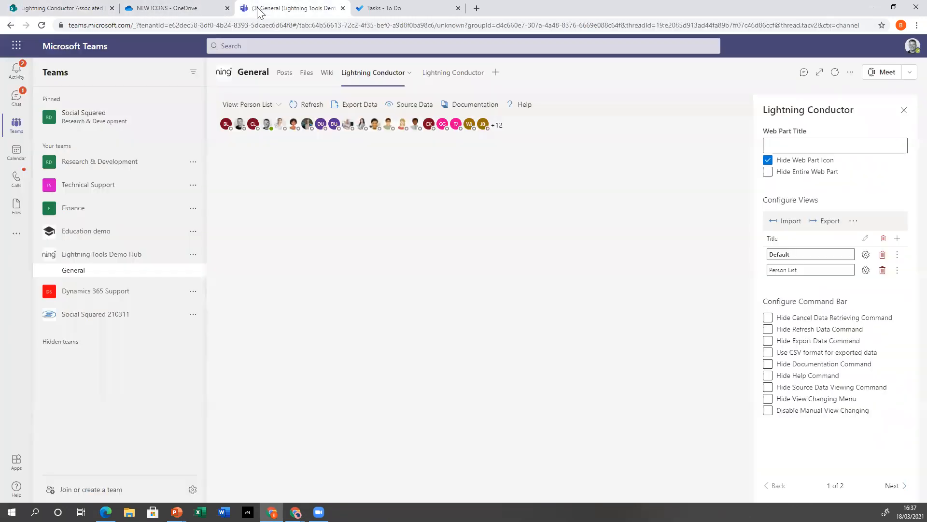
pyautogui.click(166, 12)
pyautogui.click(77, 9)
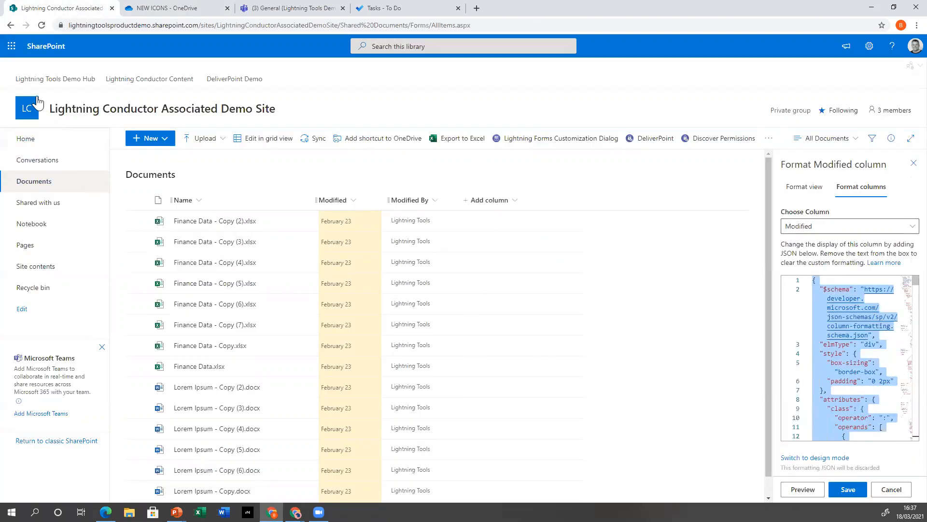
pyautogui.click(34, 79)
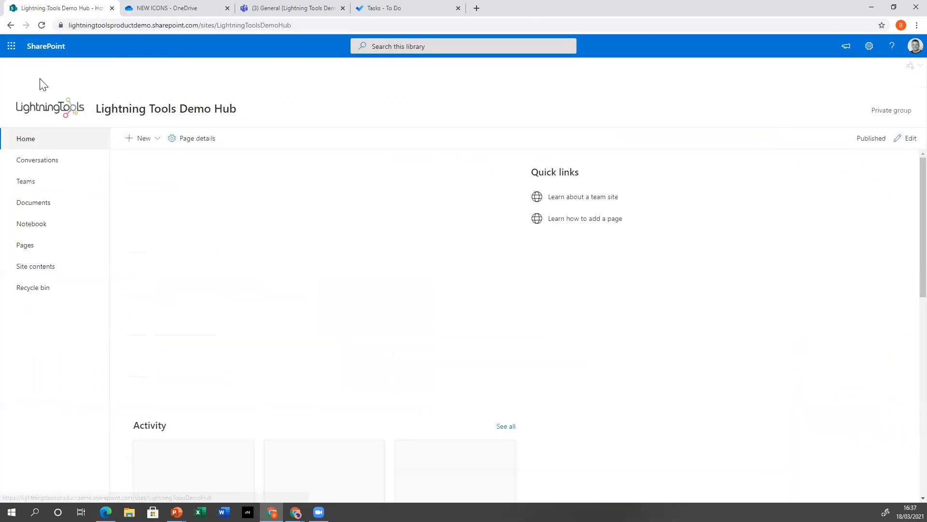
pyautogui.click(28, 245)
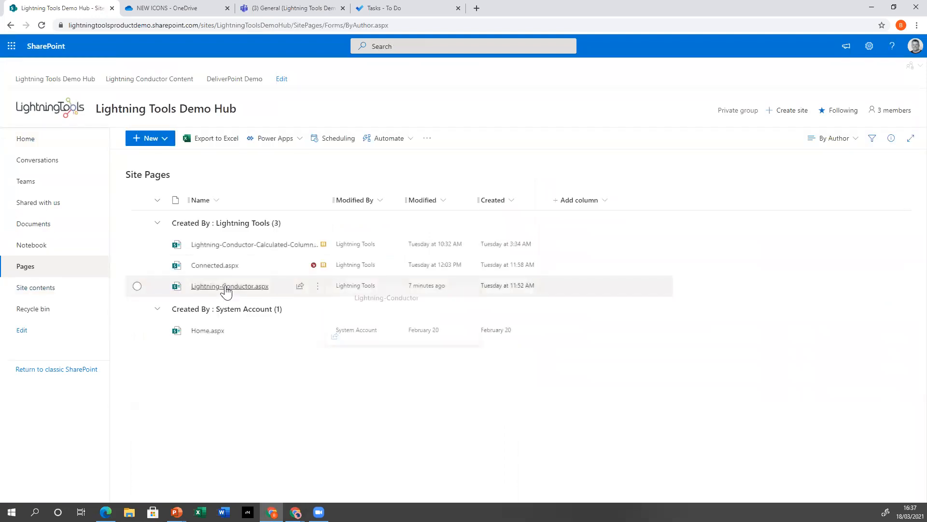
pyautogui.click(226, 287)
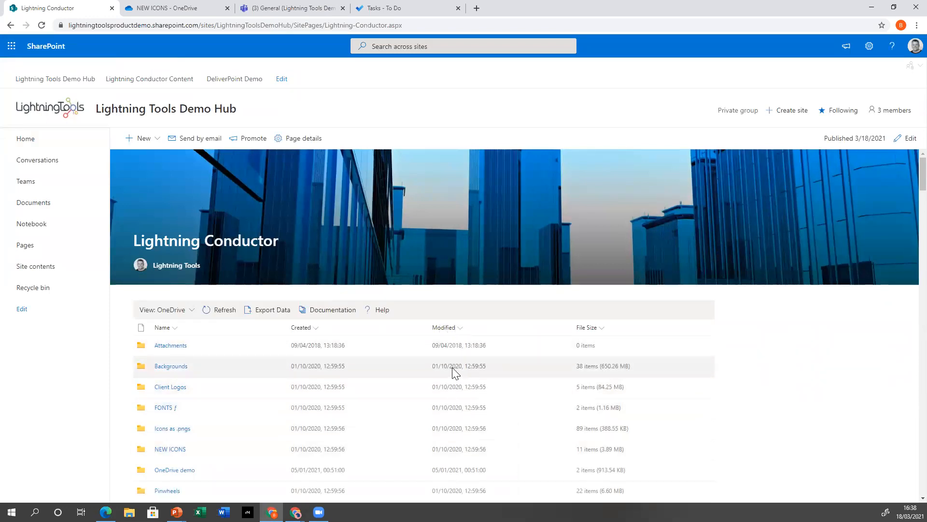
# Step: Switch the Lightning Conductor web part to the Documents view and put the page into edit mode
pyautogui.click(178, 315)
pyautogui.click(193, 375)
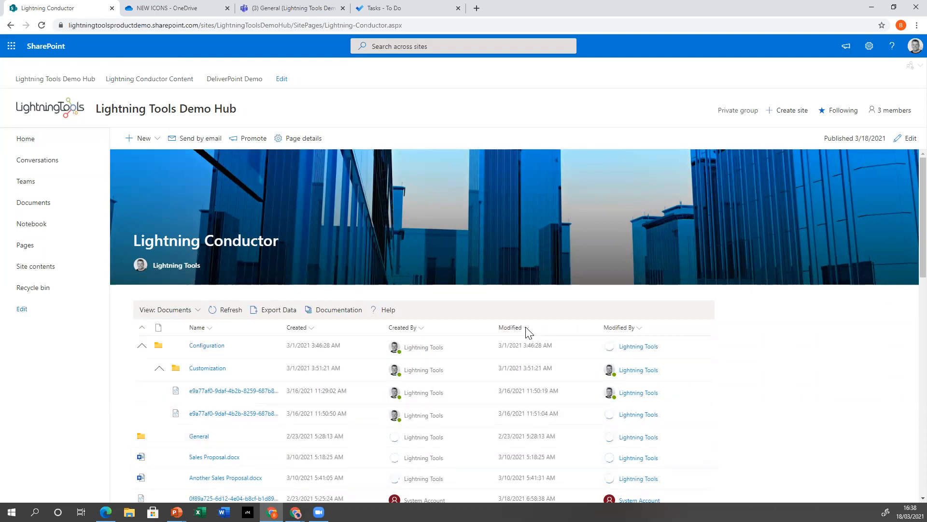
pyautogui.click(907, 139)
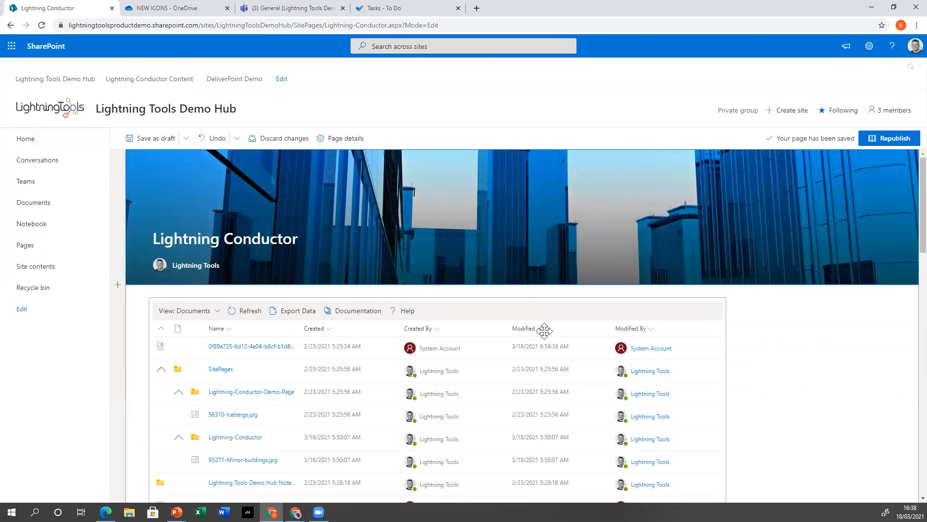
# Step: Open the custom JSON formatting editor for the Modified column from the column's detailed settings
pyautogui.scroll(-3, 544, 330)
pyautogui.click(539, 181)
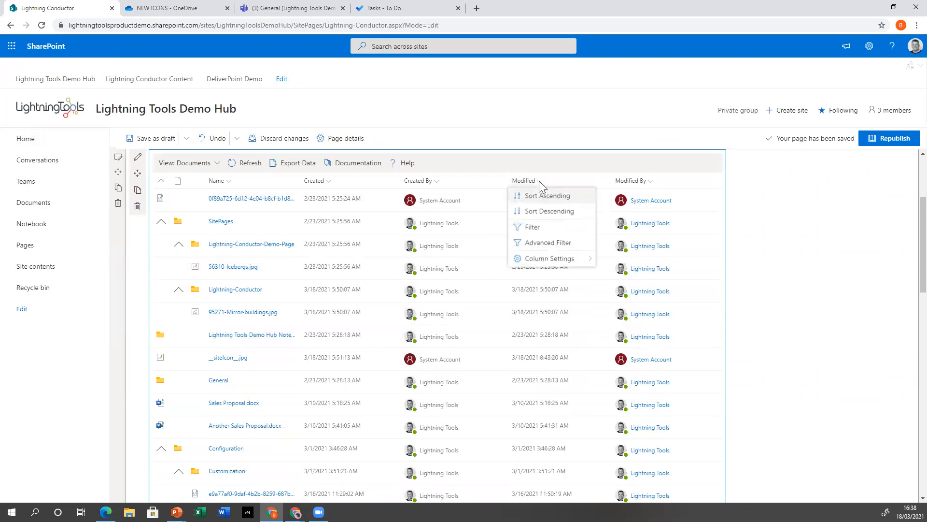
pyautogui.moveTo(561, 260)
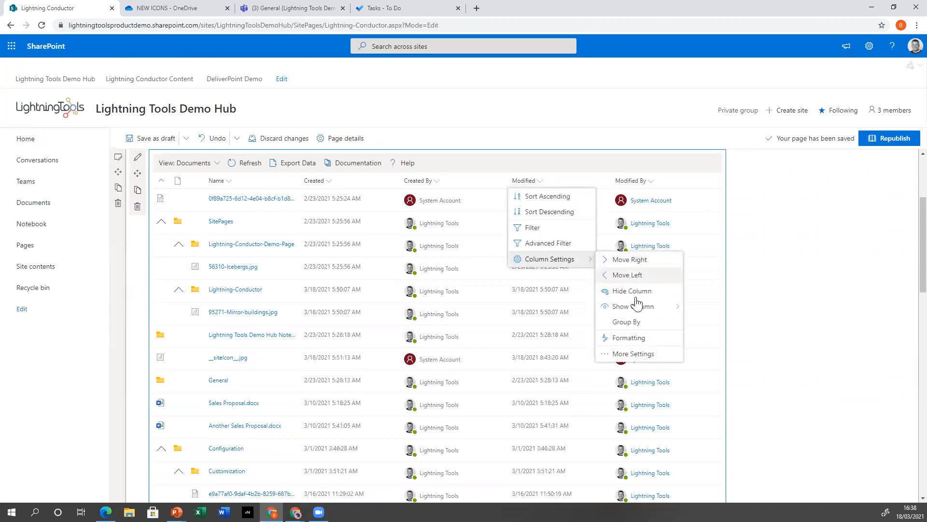
pyautogui.click(645, 358)
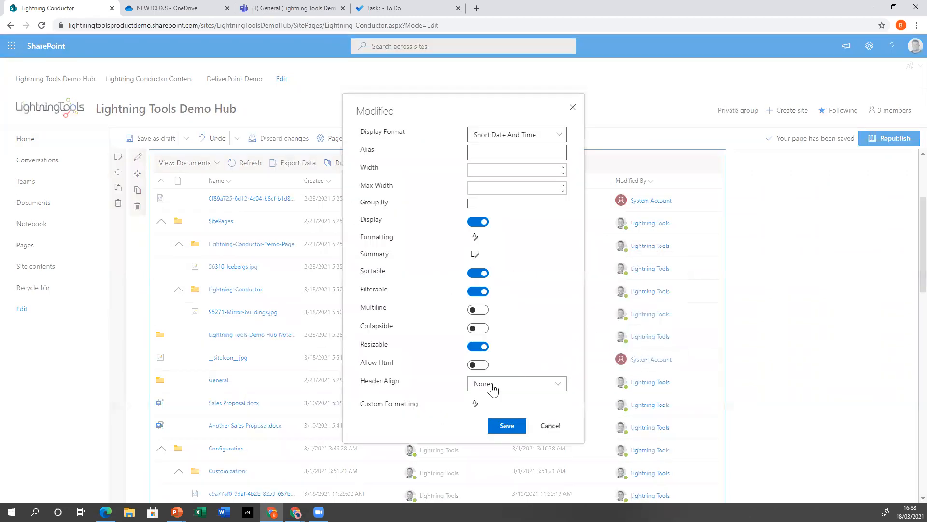
pyautogui.click(475, 404)
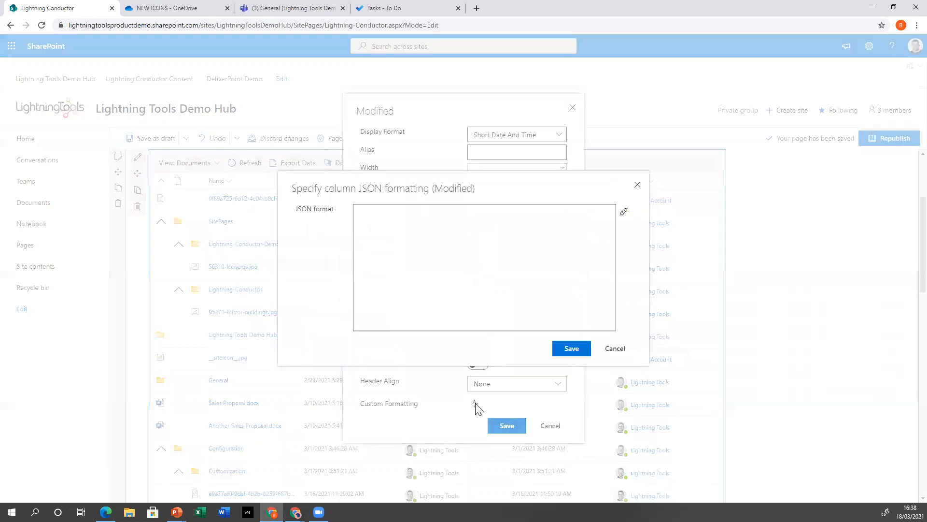
# Step: Paste the copied SharePoint column-formatting JSON for the Modified column, save the column settings, and check the formatted dates in the Documents view
pyautogui.click(423, 262)
pyautogui.hotkey('ctrl', 'v')
pyautogui.moveTo(611, 319); pyautogui.dragTo(613, 209)
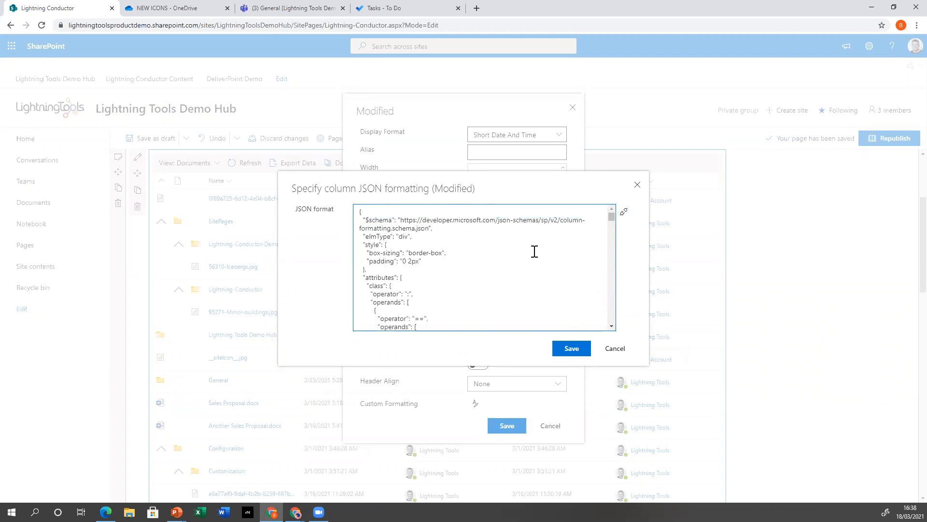
pyautogui.click(572, 349)
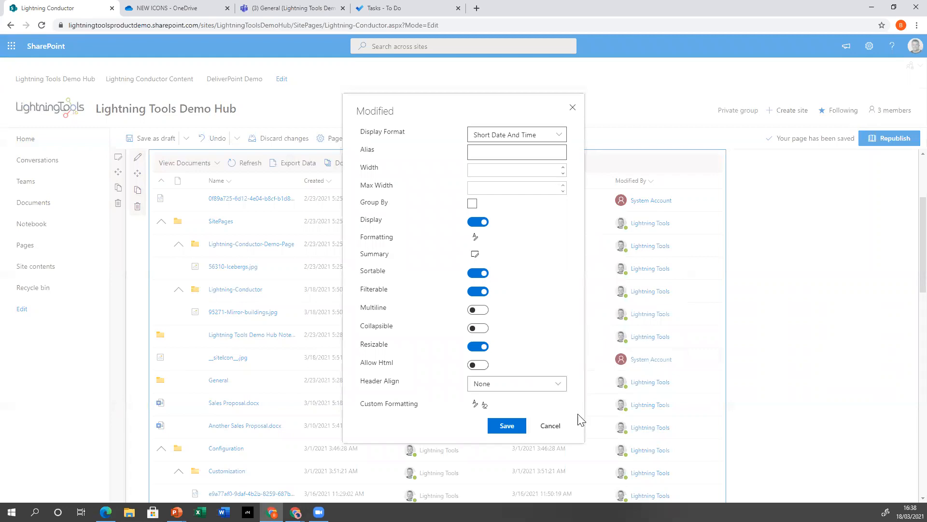
pyautogui.click(501, 431)
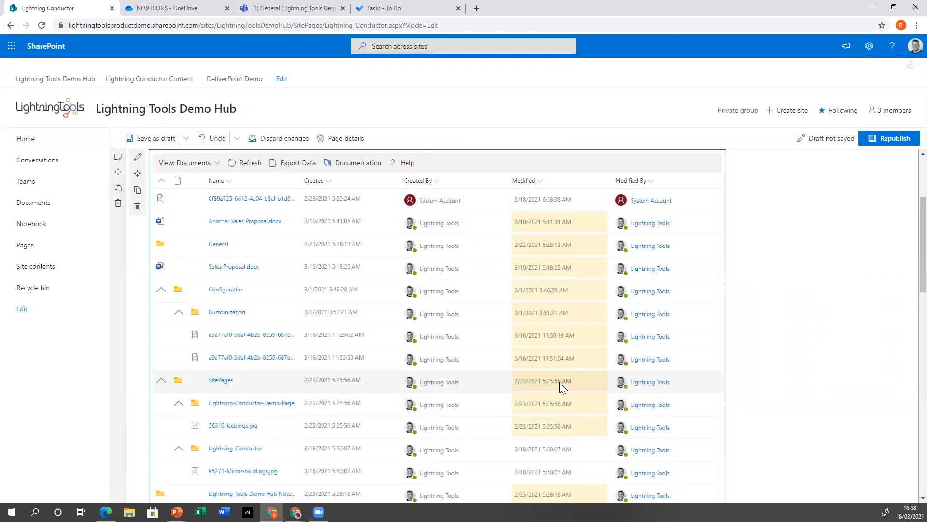
pyautogui.scroll(-1, 568, 376)
pyautogui.scroll(-5, 572, 386)
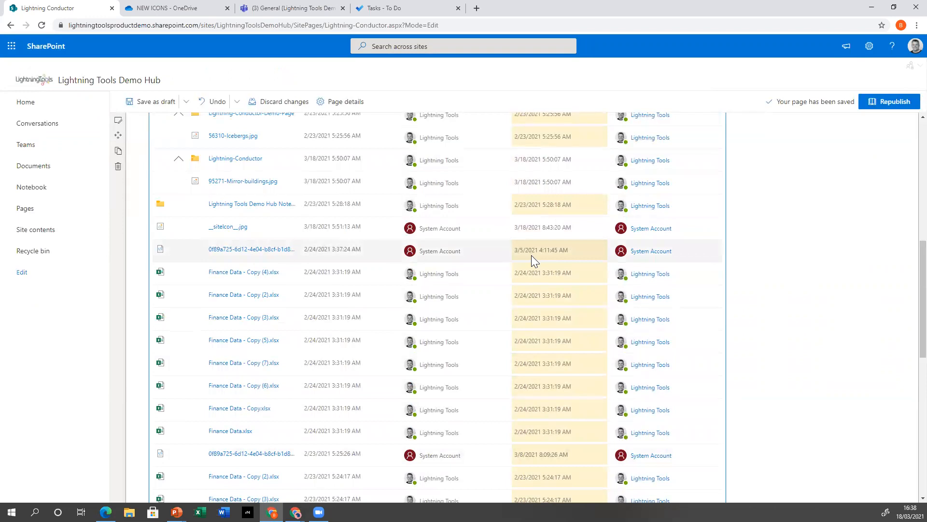
pyautogui.scroll(7, 531, 255)
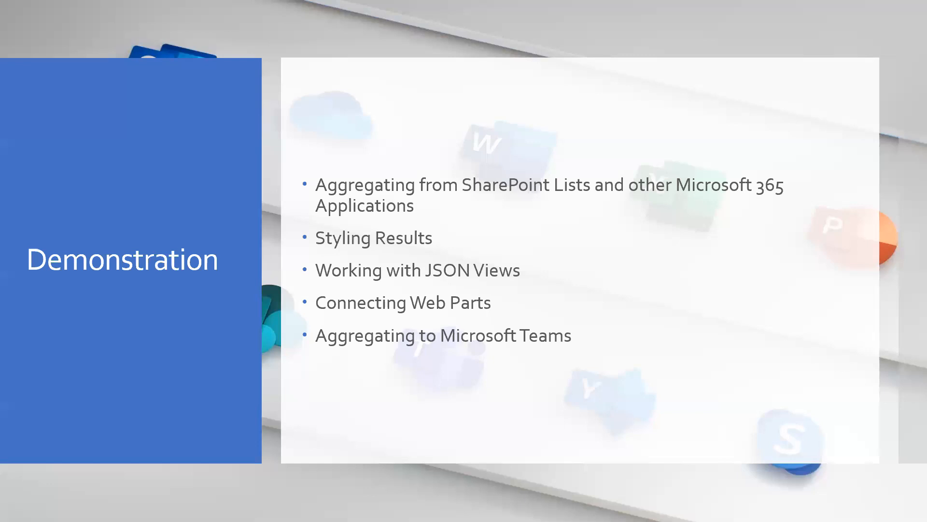
pyautogui.click(713, 342)
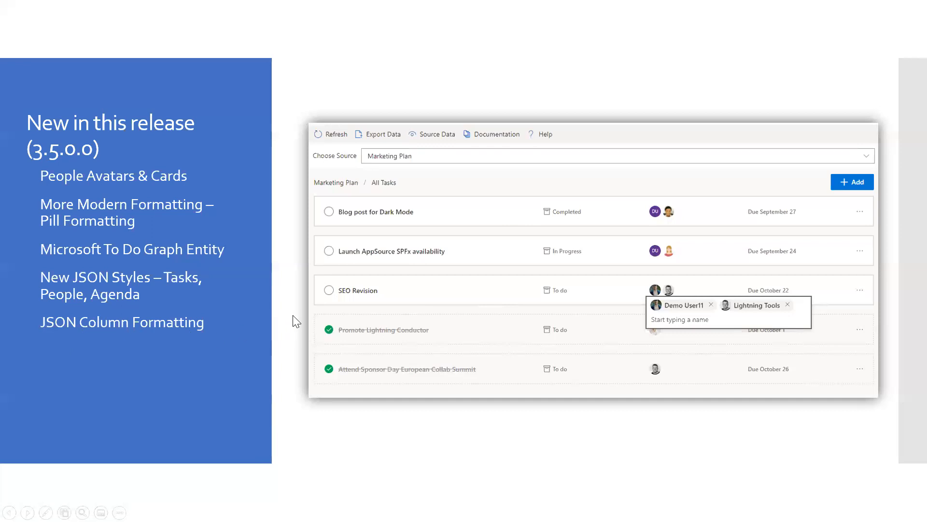
pyautogui.click(311, 284)
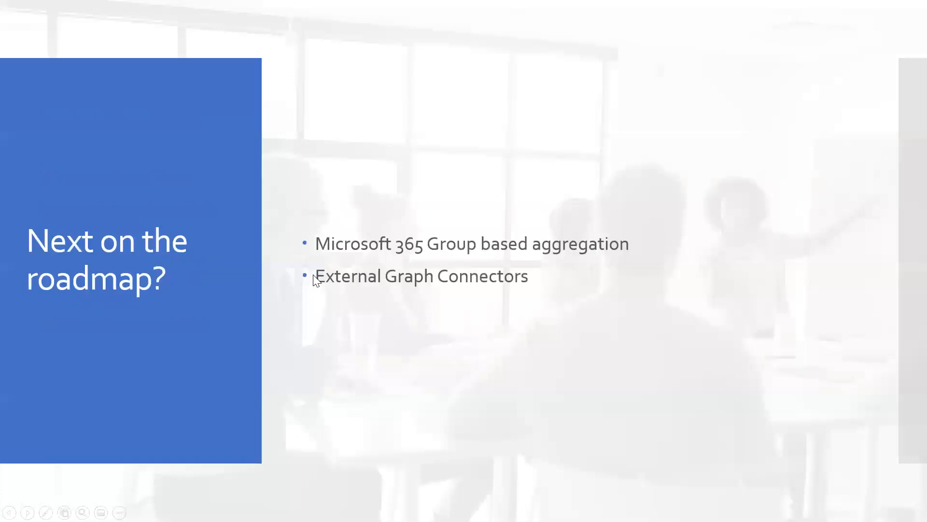
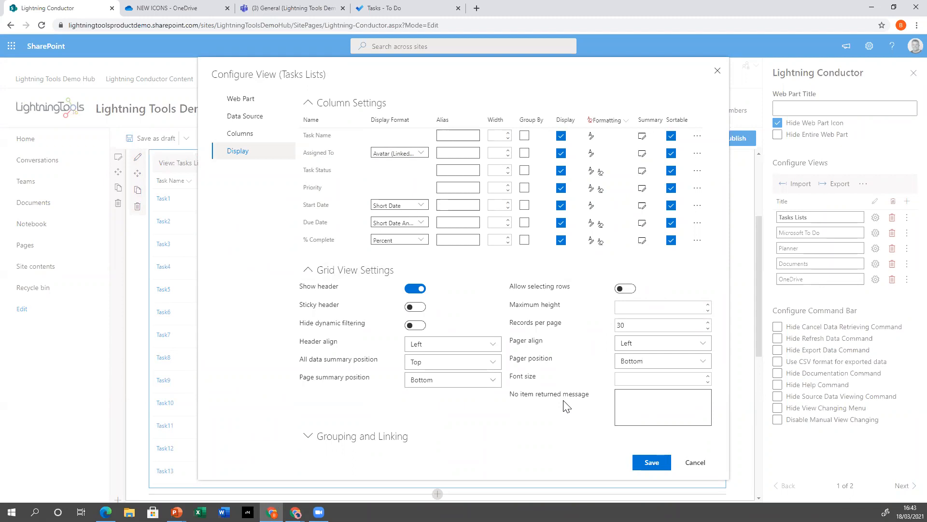
# Step: Expand the Grouping and Linking section in the Tasks Lists view's display configuration and review its options
pyautogui.click(407, 439)
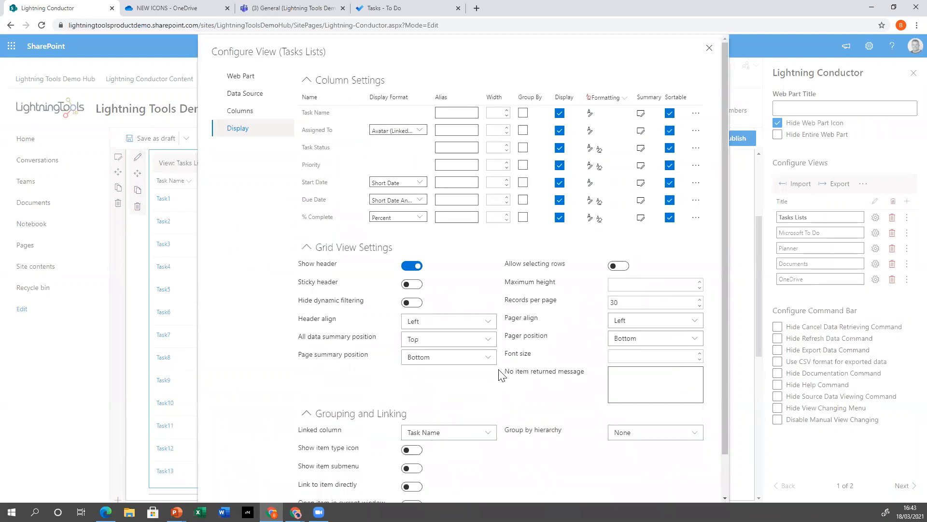
pyautogui.scroll(-1, 502, 375)
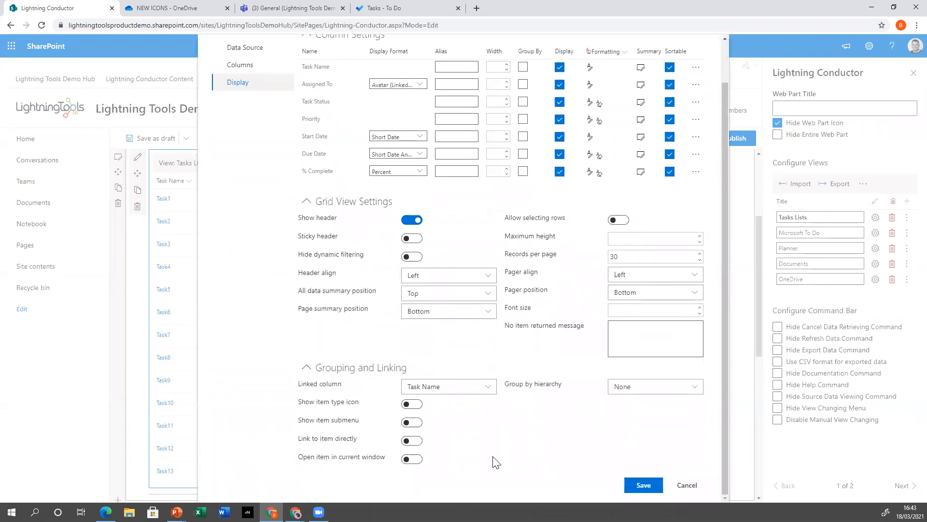
pyautogui.scroll(1, 496, 462)
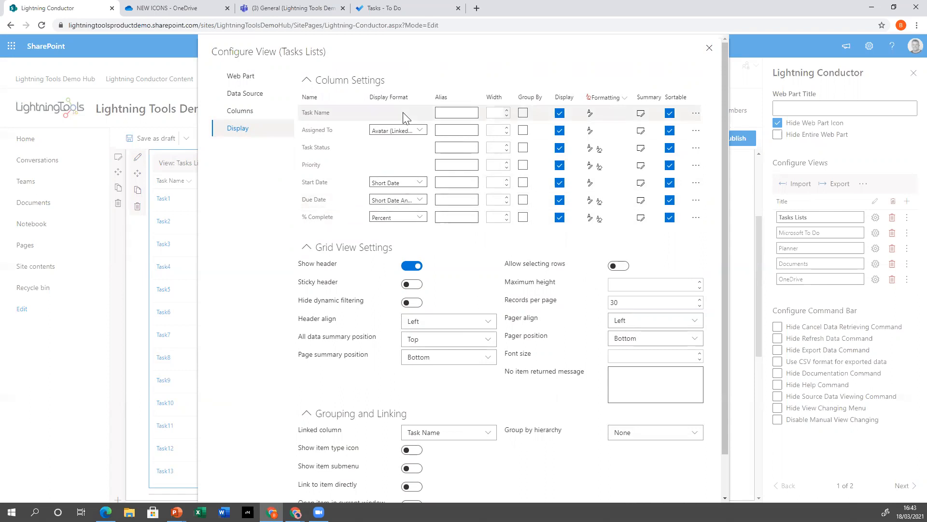
# Step: Choose Avatar (Linked to User) as the Assigned To column's display format and save the Tasks Lists view
pyautogui.click(412, 130)
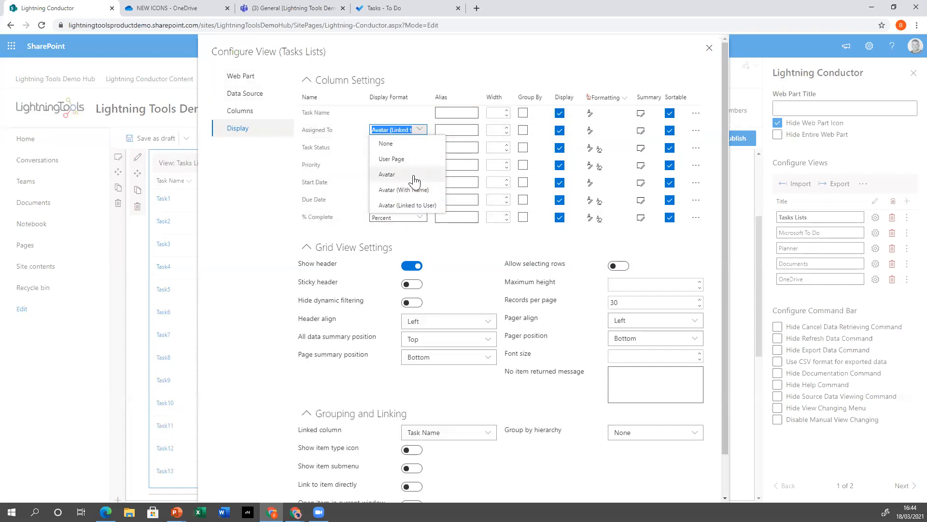
pyautogui.click(408, 205)
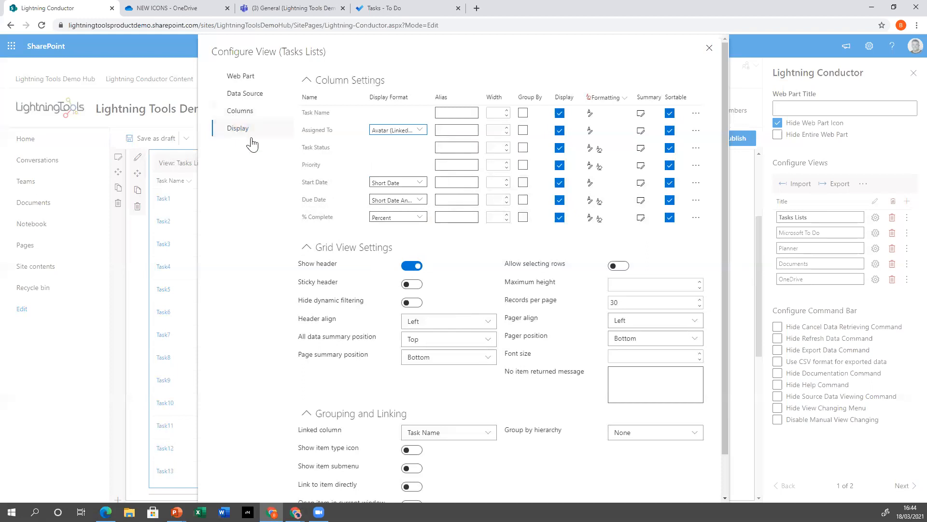
pyautogui.scroll(-2, 540, 333)
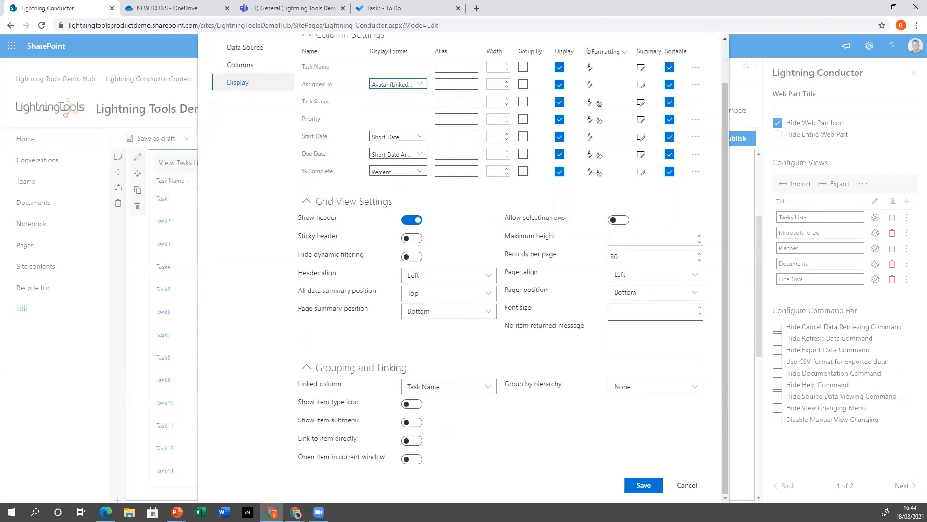
pyautogui.click(645, 486)
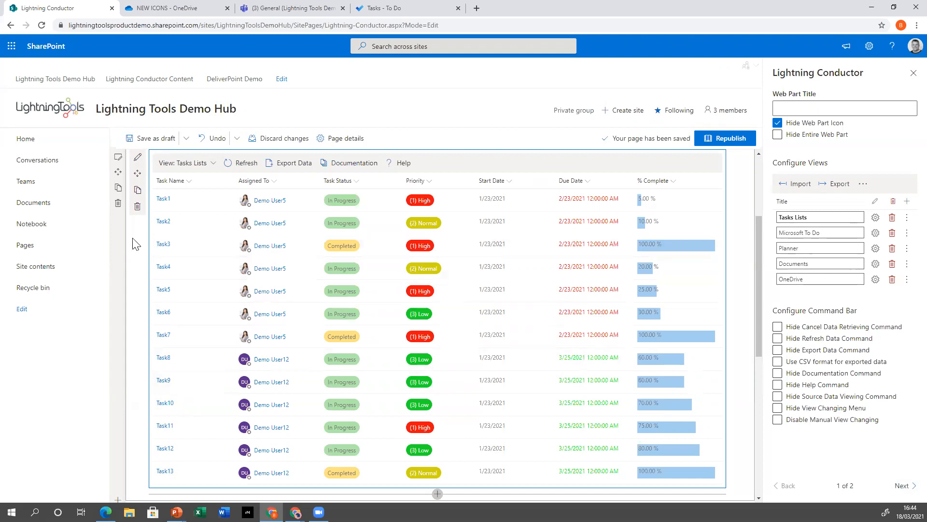
pyautogui.click(209, 166)
pyautogui.click(209, 167)
pyautogui.click(209, 168)
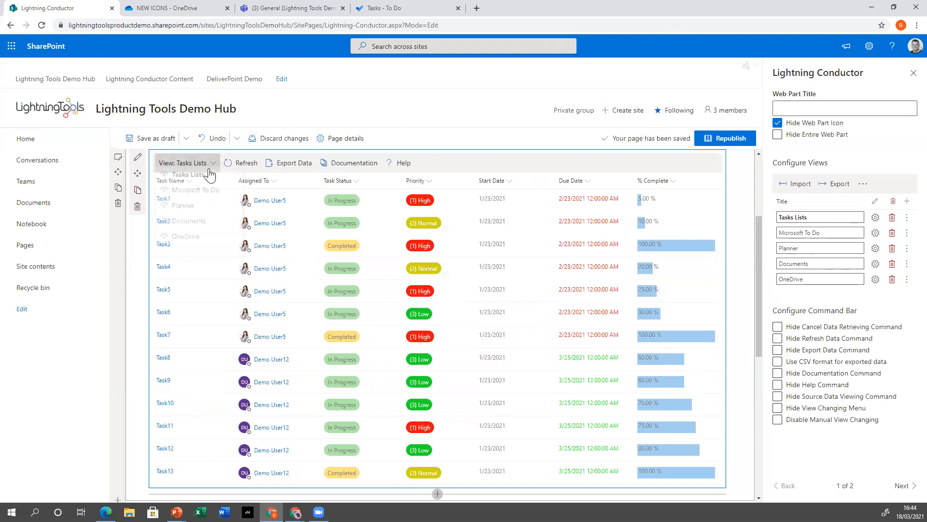
pyautogui.click(208, 169)
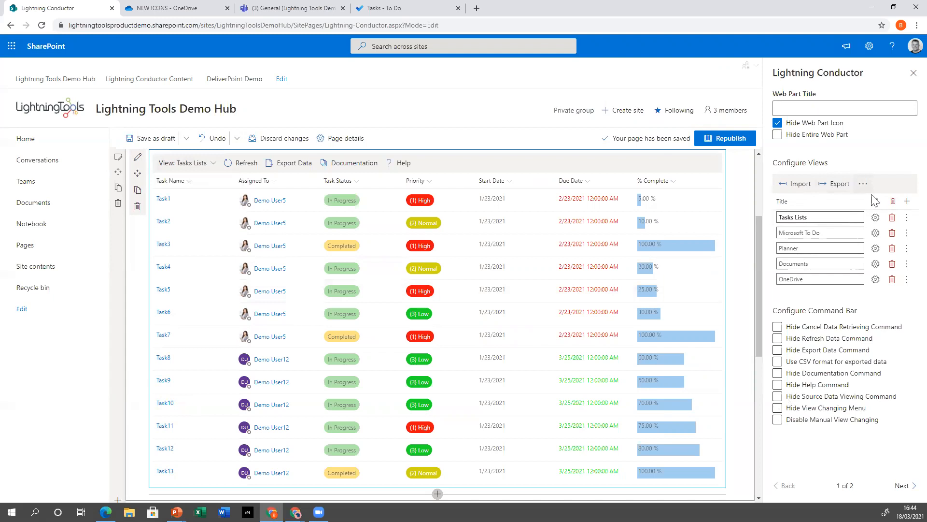
# Step: Add a new view to the Lightning Conductor web part and name it Agenda
pyautogui.click(908, 201)
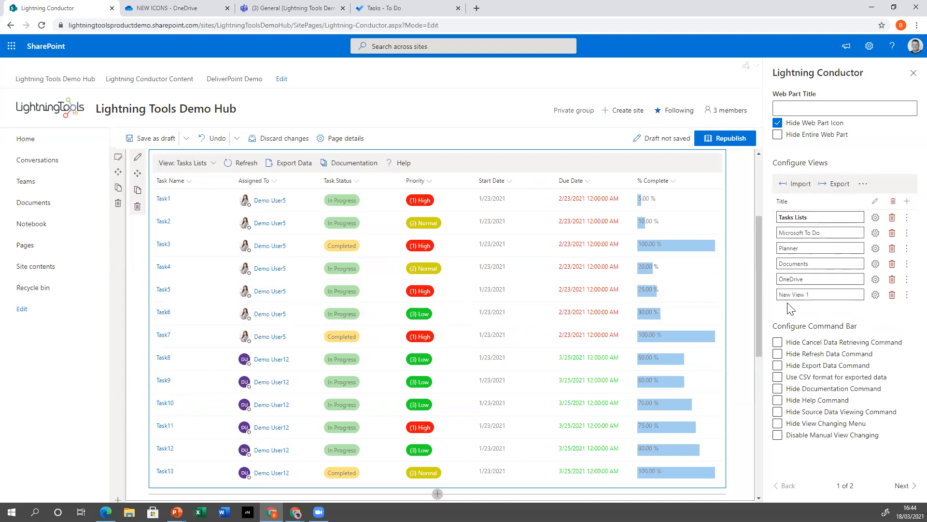
pyautogui.tripleClick(828, 294)
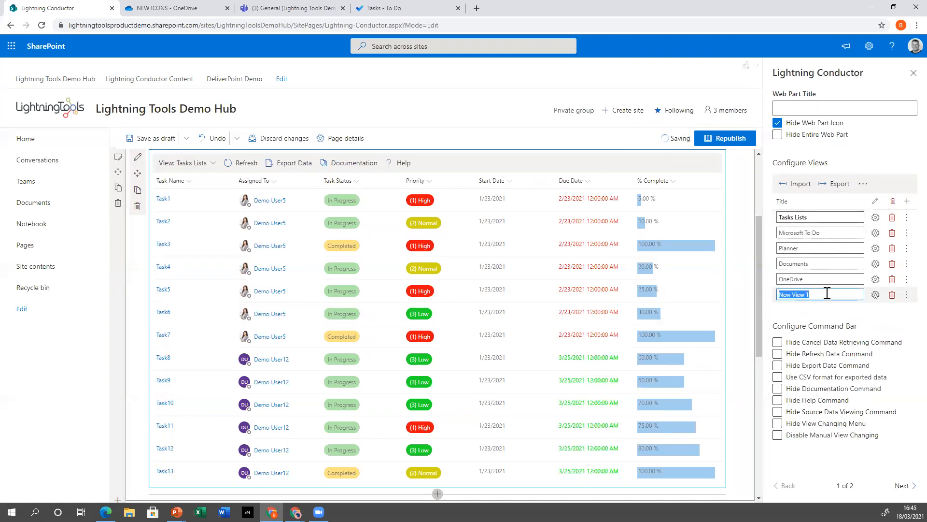
pyautogui.write('Agenda')
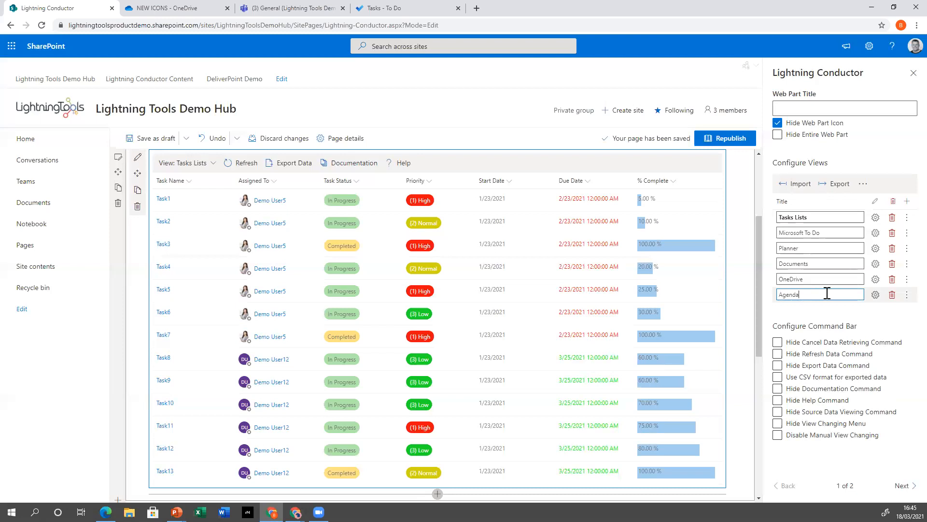
# Step: Configure the Agenda view to show Outlook Events and list the available data locations, keeping My Calendar (Microsoft Graph)
pyautogui.click(876, 295)
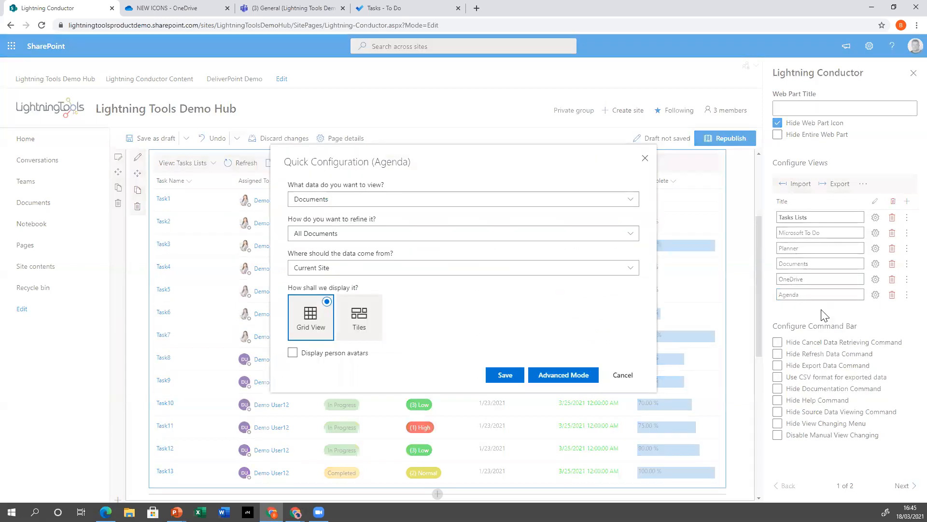
pyautogui.click(384, 201)
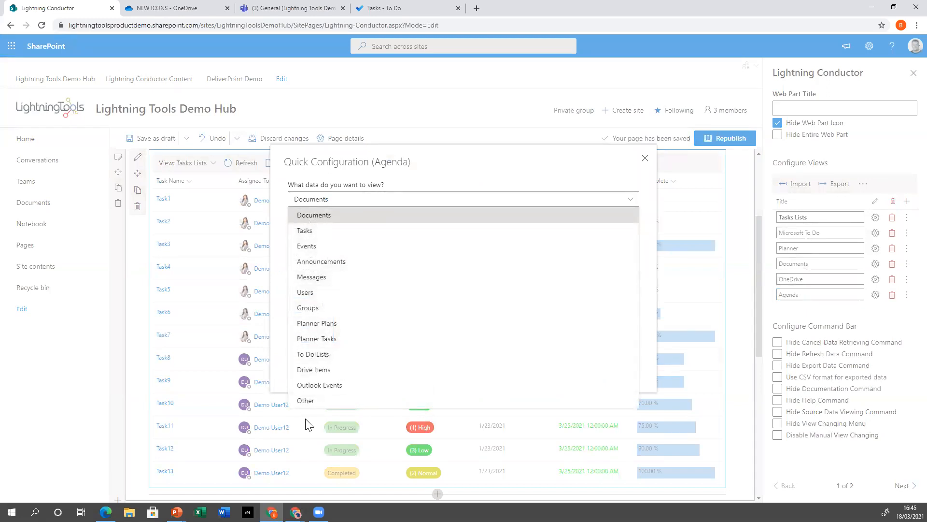
pyautogui.click(356, 386)
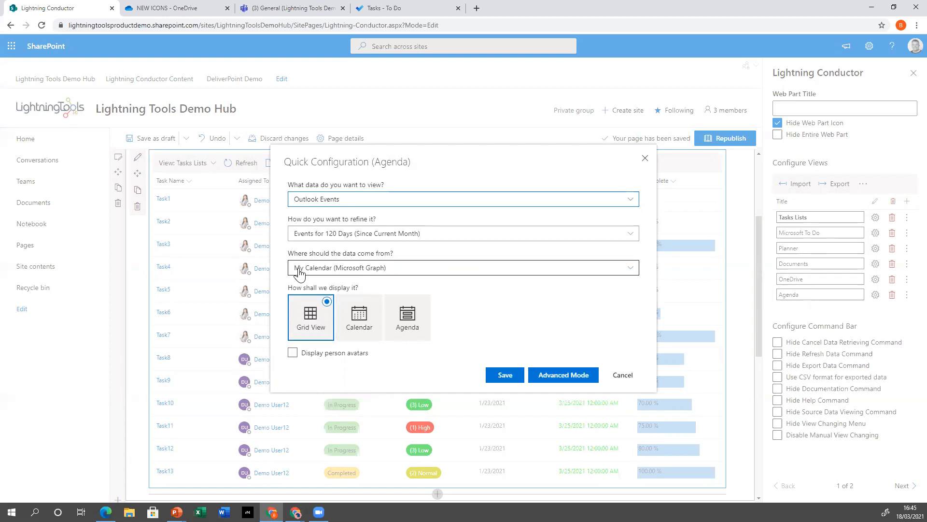
pyautogui.click(353, 269)
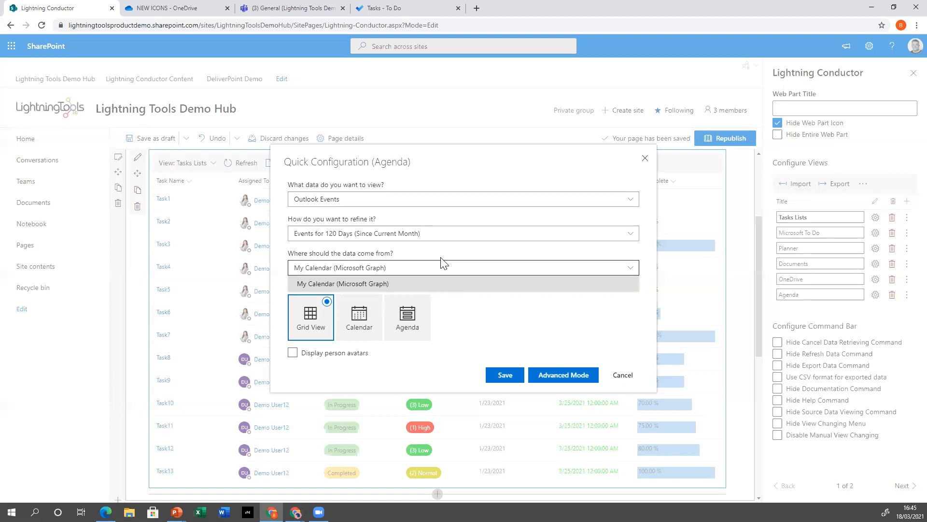
# Step: Search the web for "microsoft graph explorer" in a new browser tab and open Microsoft's Graph Explorer page
pyautogui.click(477, 9)
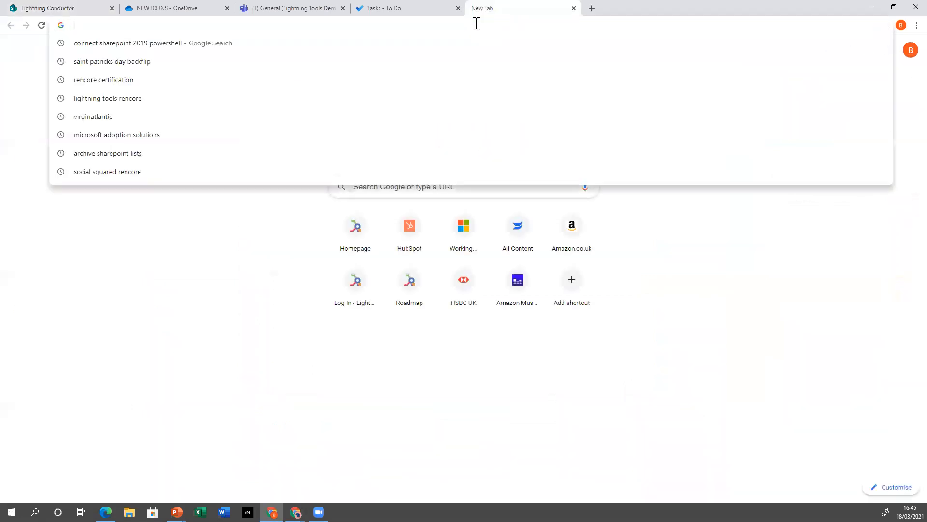
pyautogui.write('microsoft')
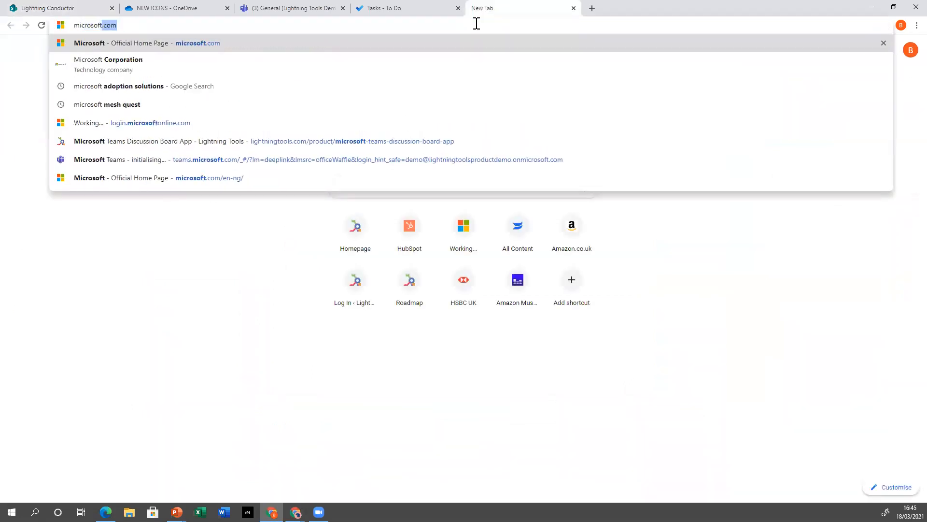
pyautogui.write(' graph explorer')
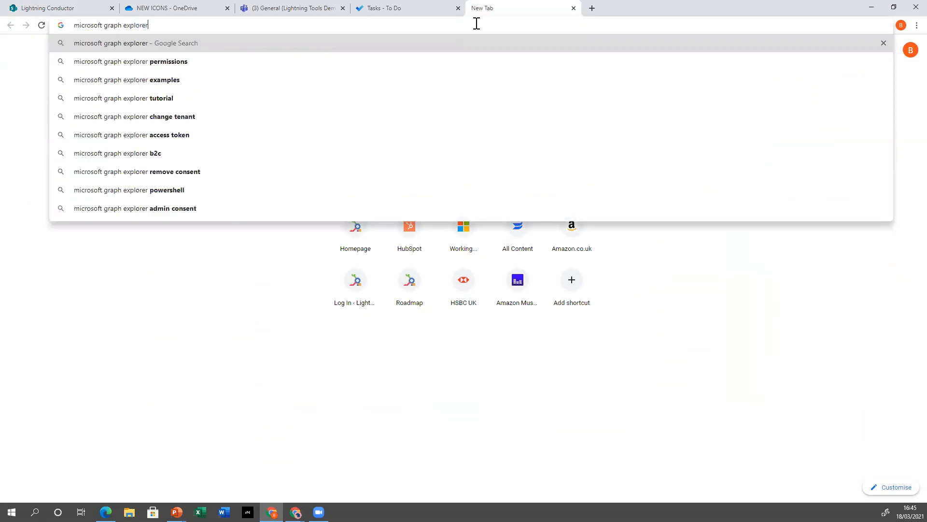
pyautogui.press('Return')
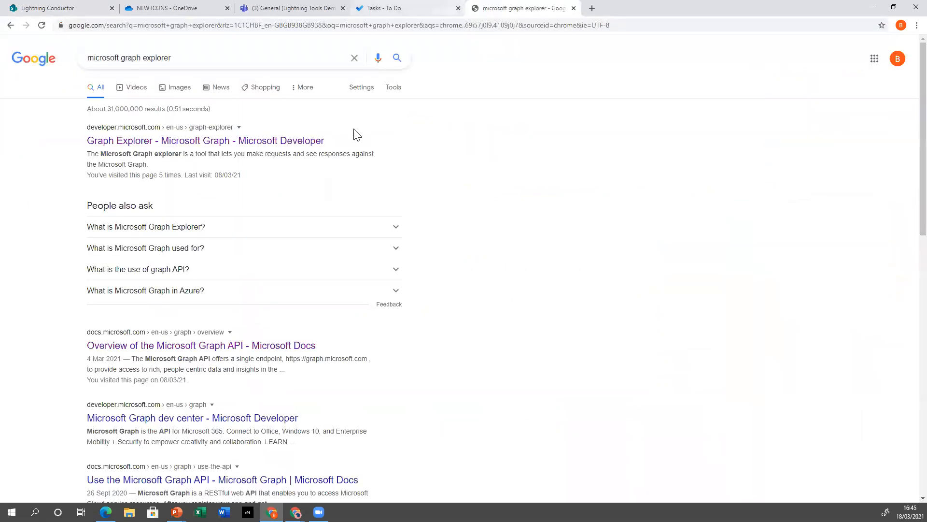
pyautogui.click(117, 144)
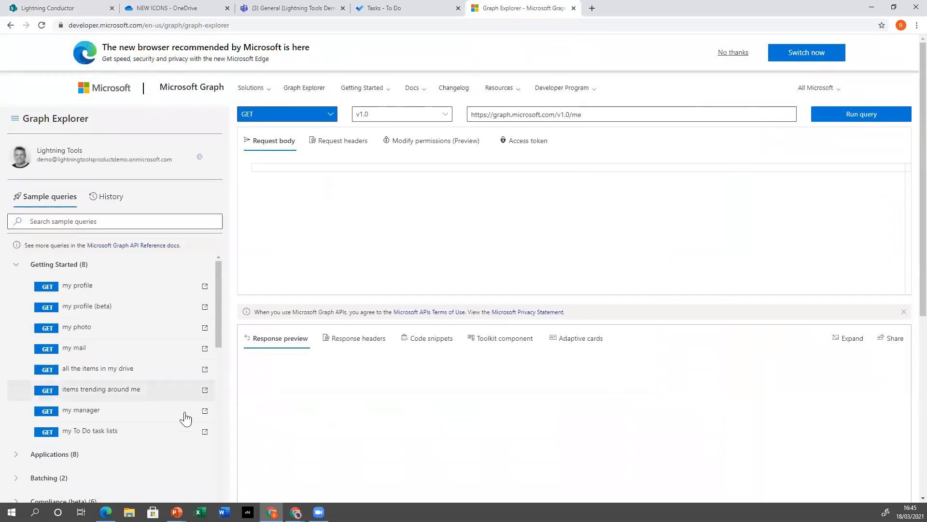
# Step: Browse the Graph Explorer sample queries, examining the Microsoft To Do and Outlook Calendar groups
pyautogui.click(29, 269)
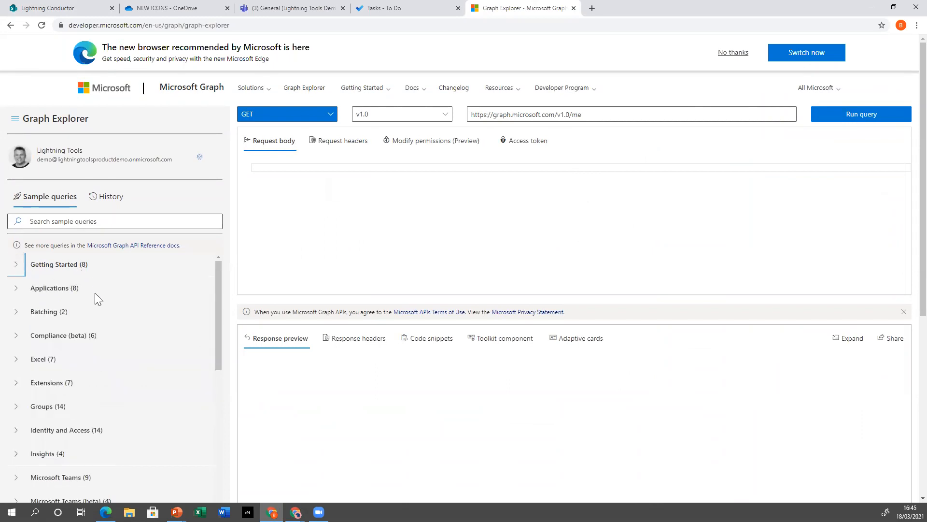
pyautogui.scroll(-2, 94, 297)
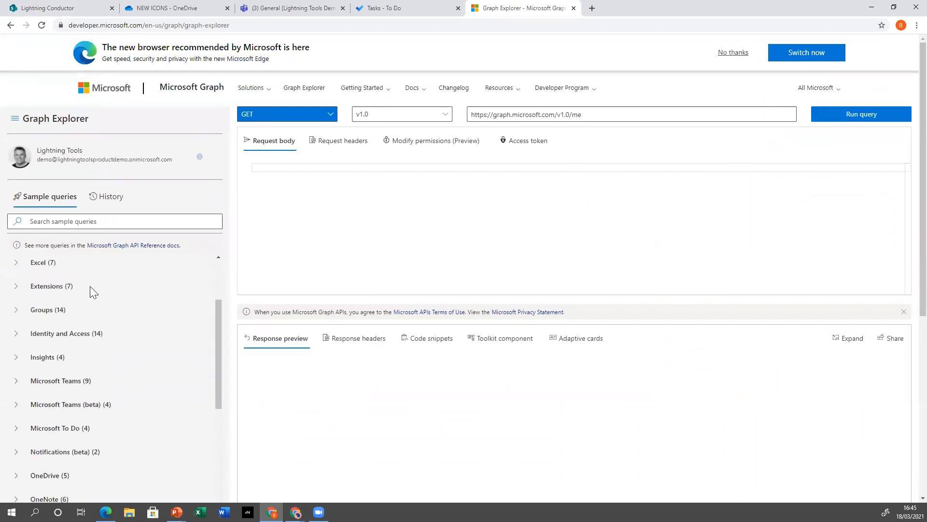
pyautogui.scroll(-4, 105, 435)
pyautogui.scroll(2, 37, 379)
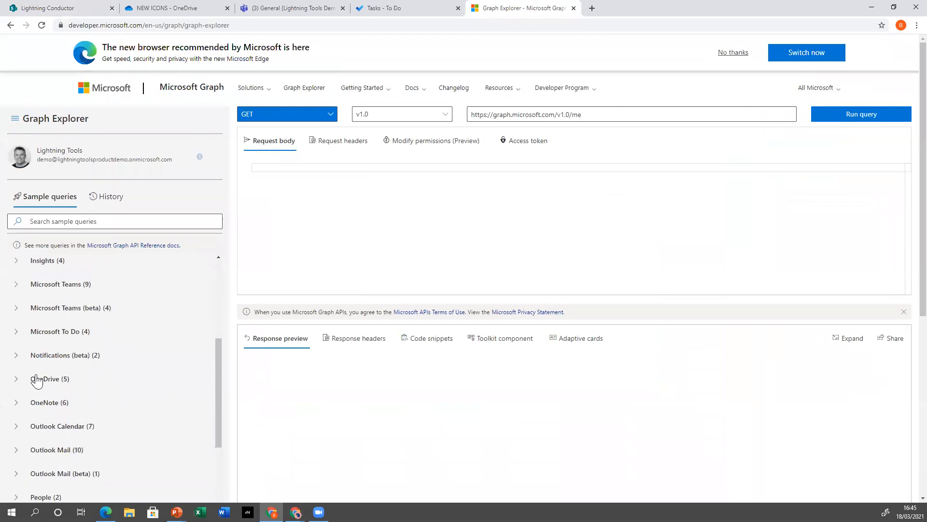
pyautogui.click(17, 332)
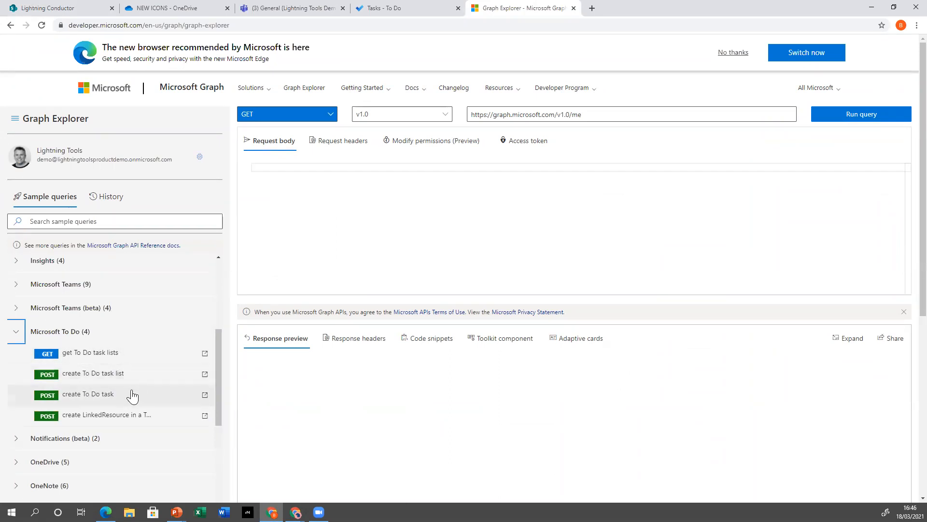
pyautogui.scroll(-5, 129, 395)
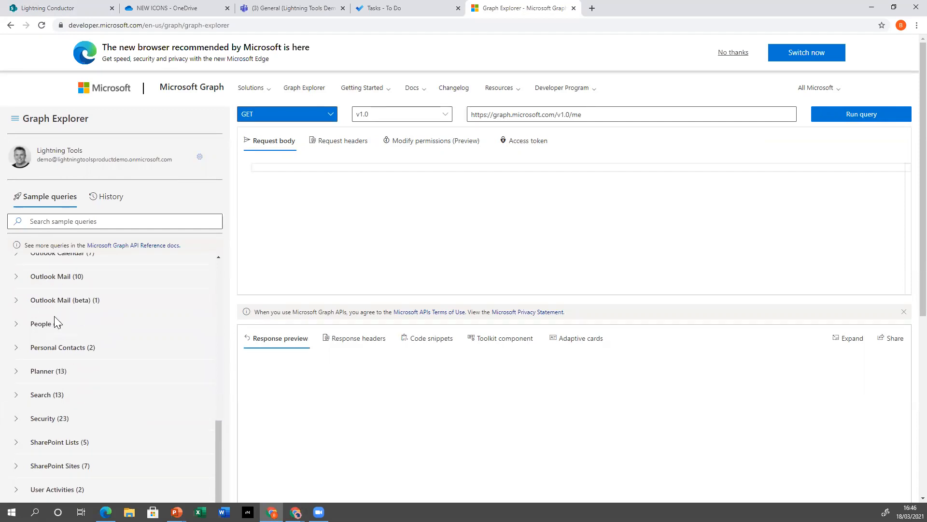
pyautogui.scroll(2, 54, 316)
pyautogui.scroll(2, 52, 398)
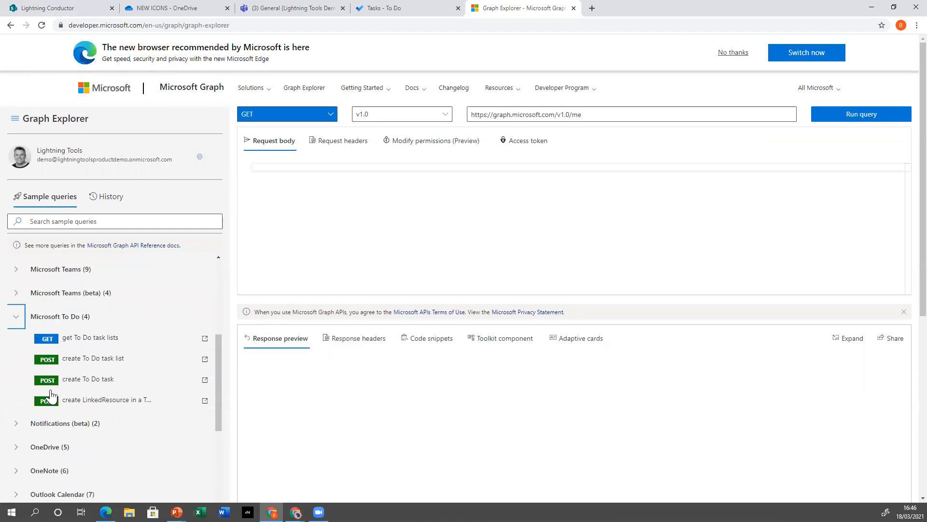
pyautogui.scroll(-1, 49, 415)
pyautogui.click(15, 398)
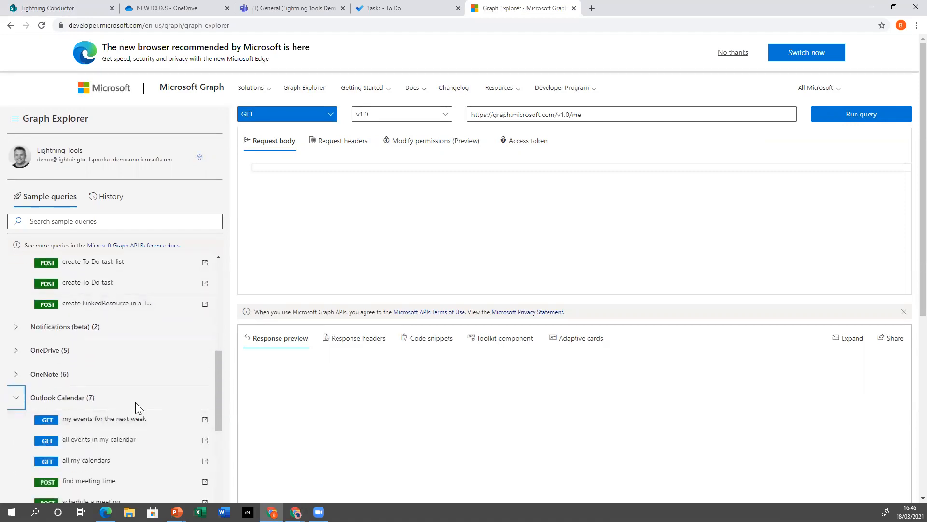
pyautogui.scroll(-3, 121, 406)
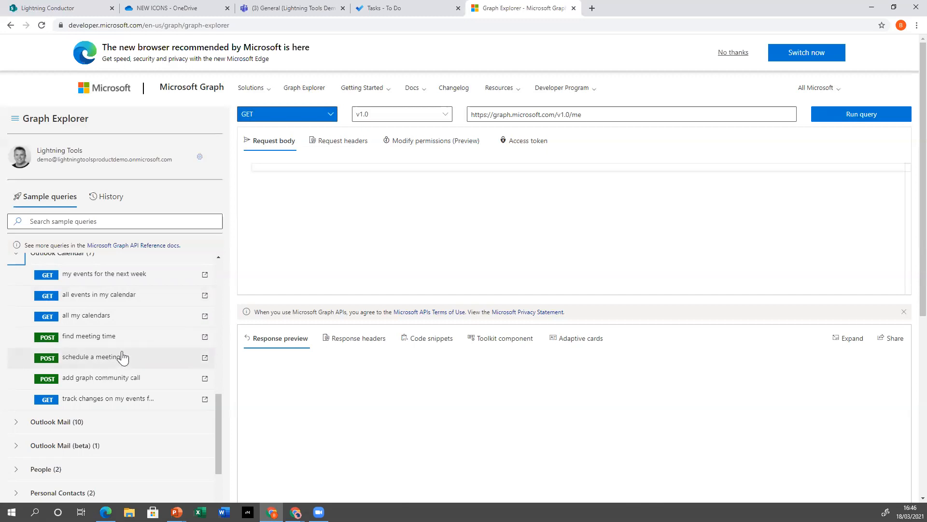
# Step: Return to the Lightning Conductor page, choose the Agenda display for the Outlook Events view and save the configuration
pyautogui.click(88, 10)
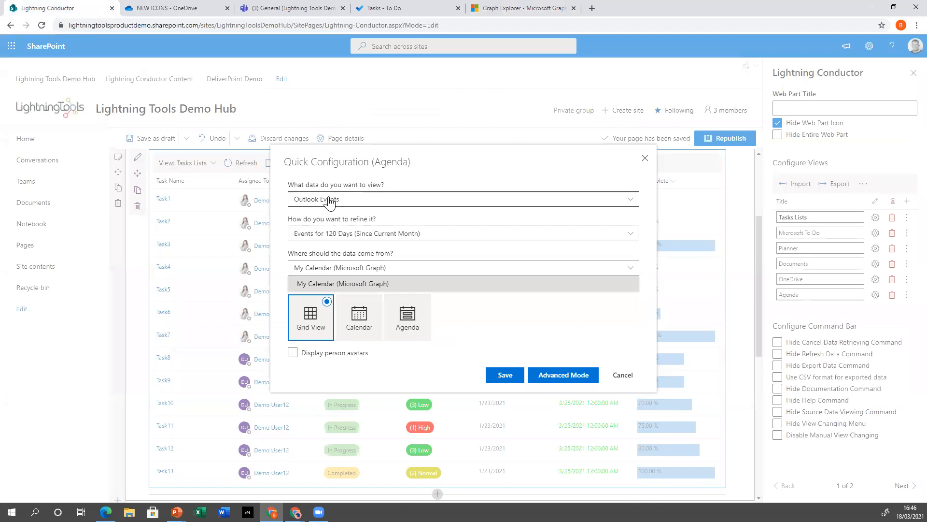
pyautogui.click(418, 318)
pyautogui.click(502, 374)
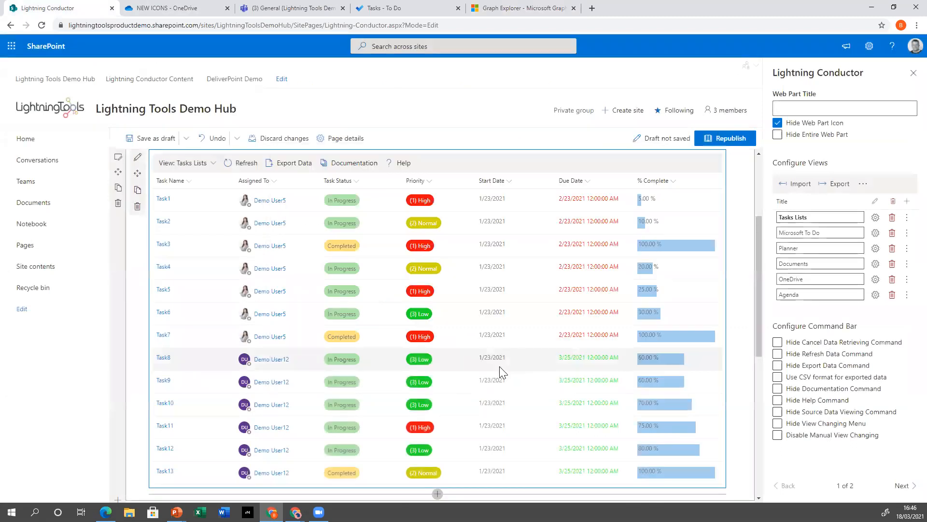
# Step: Switch the web part to the Agenda view and look through the listed calendar events
pyautogui.click(208, 164)
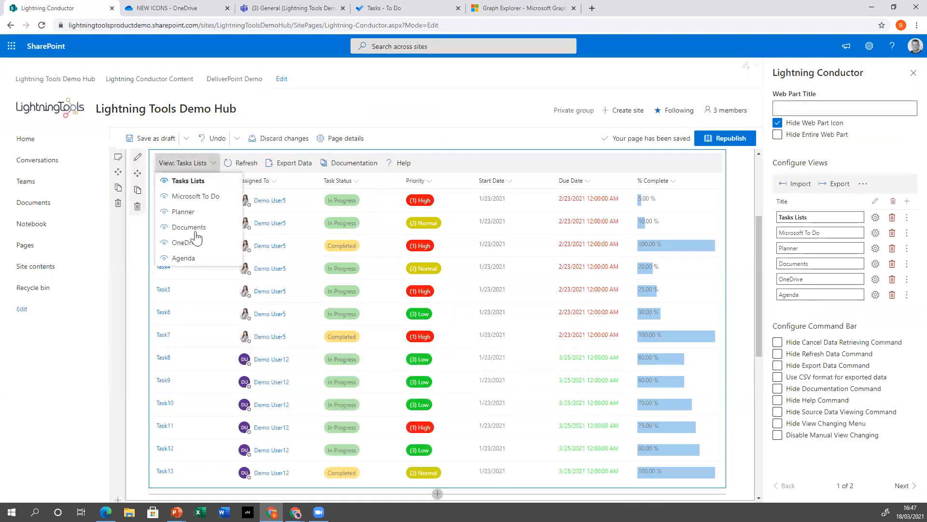
pyautogui.click(192, 260)
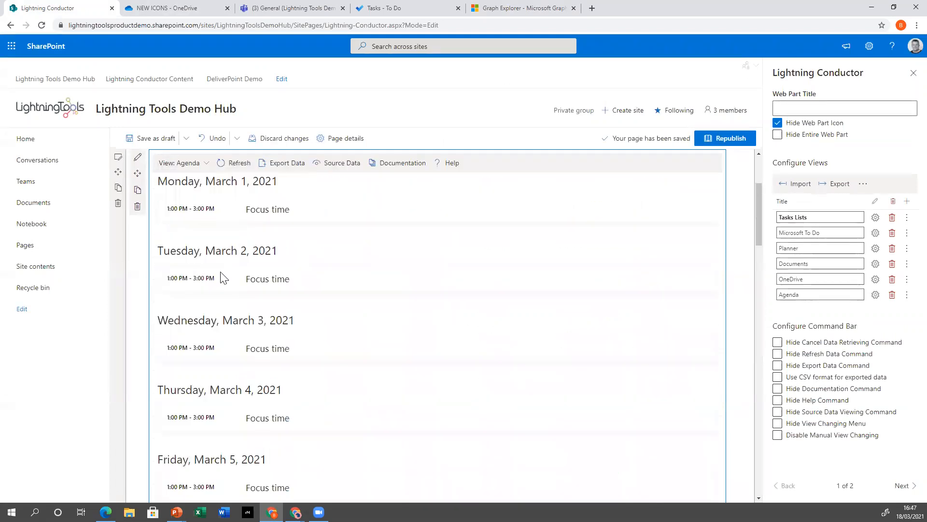
pyautogui.scroll(3, 289, 322)
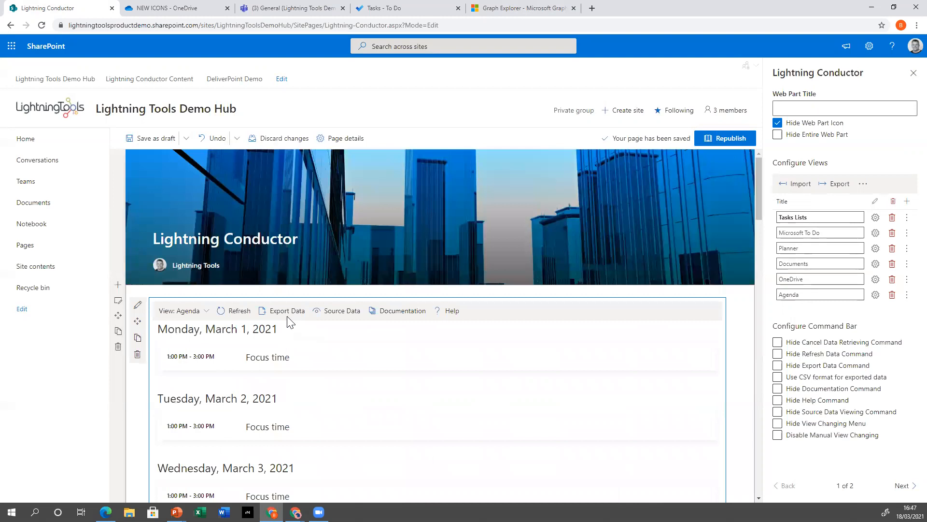
pyautogui.scroll(-3, 288, 322)
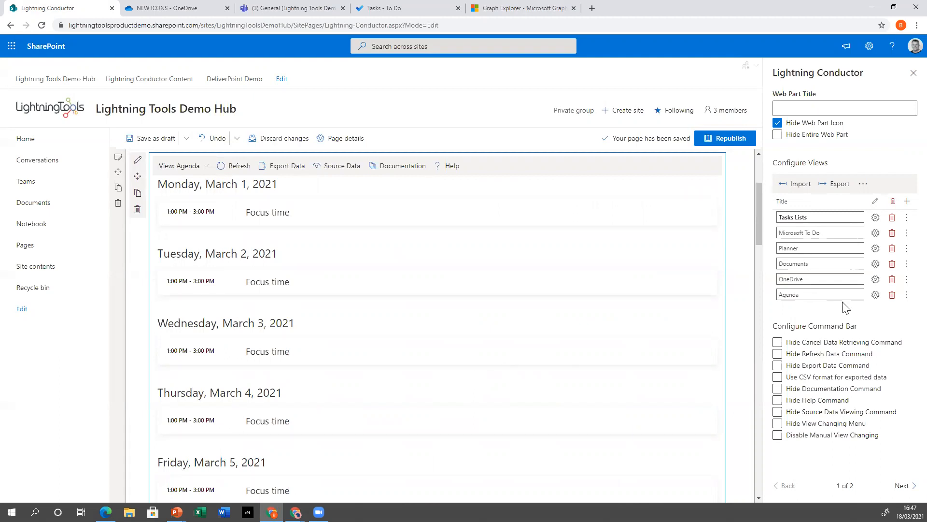
# Step: Examine the Agenda view's data source, including its entity type and Graph query, and close the configuration without saving
pyautogui.click(876, 295)
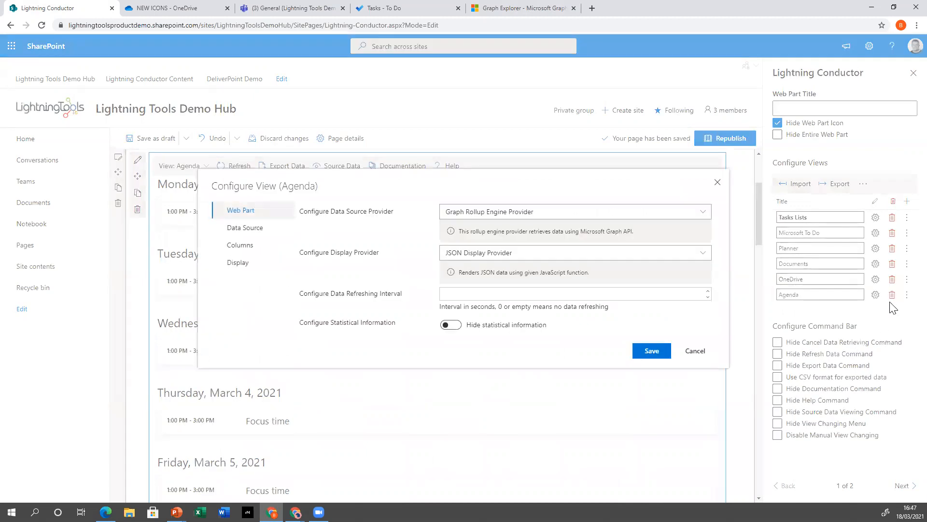
pyautogui.click(242, 236)
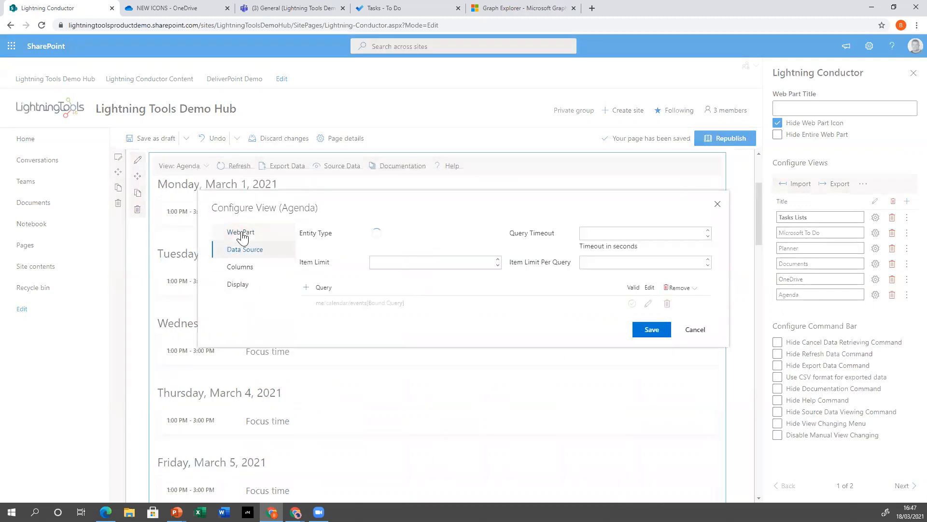
pyautogui.click(414, 234)
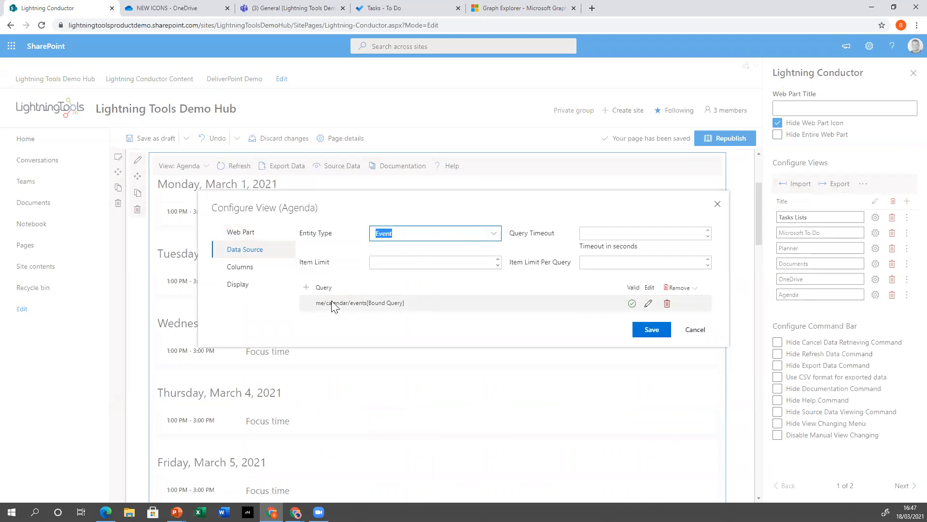
pyautogui.click(648, 303)
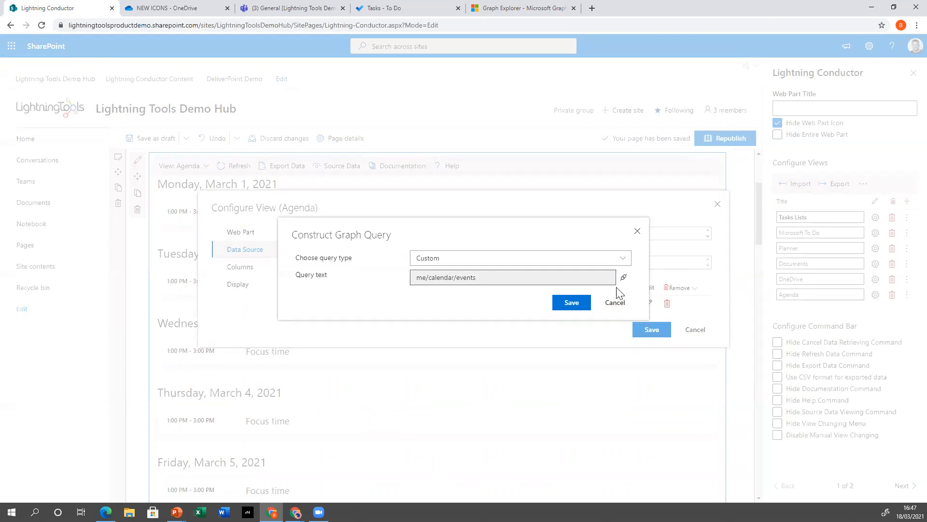
pyautogui.click(537, 262)
pyautogui.click(372, 290)
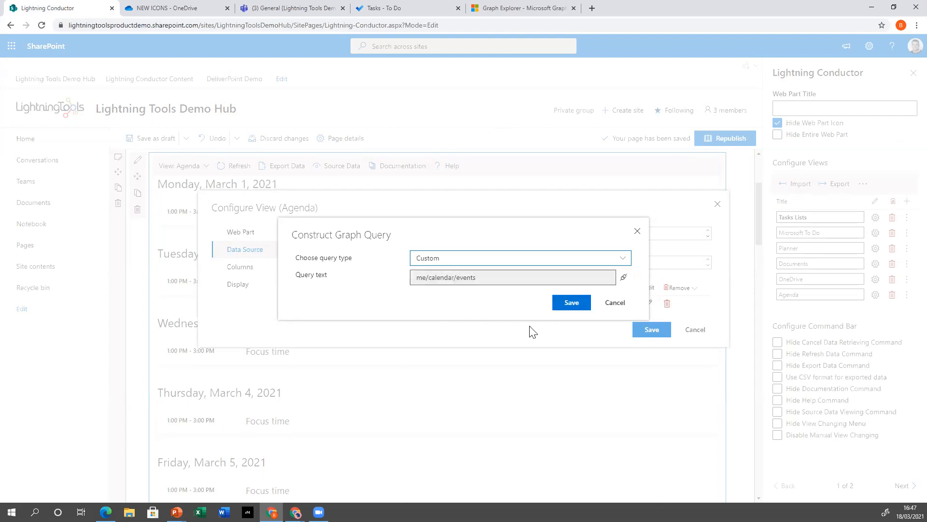
pyautogui.click(623, 305)
pyautogui.click(692, 330)
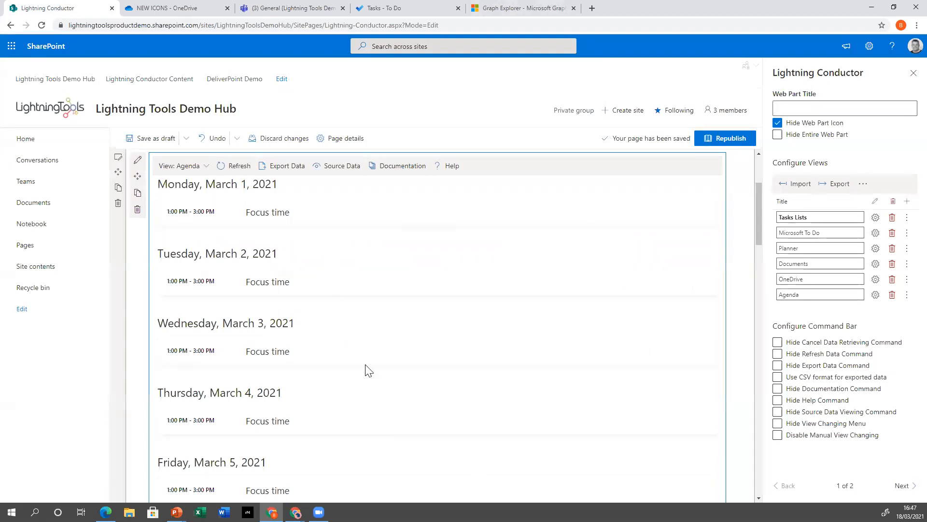
pyautogui.scroll(-2, 285, 342)
pyautogui.scroll(1, 378, 426)
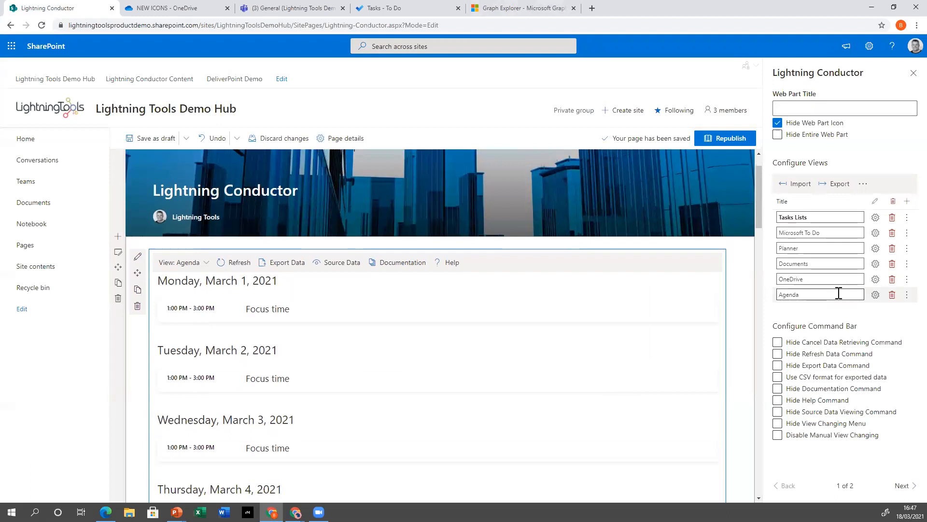
# Step: Add a view that rolls up all Tasks from the Current Site and Associated Sites in the Calendar display, and save it
pyautogui.click(907, 201)
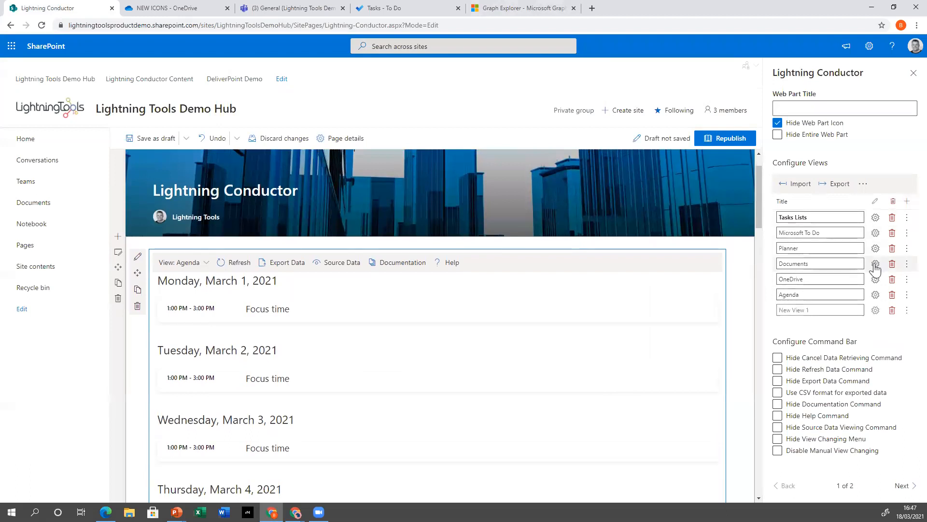
pyautogui.click(875, 310)
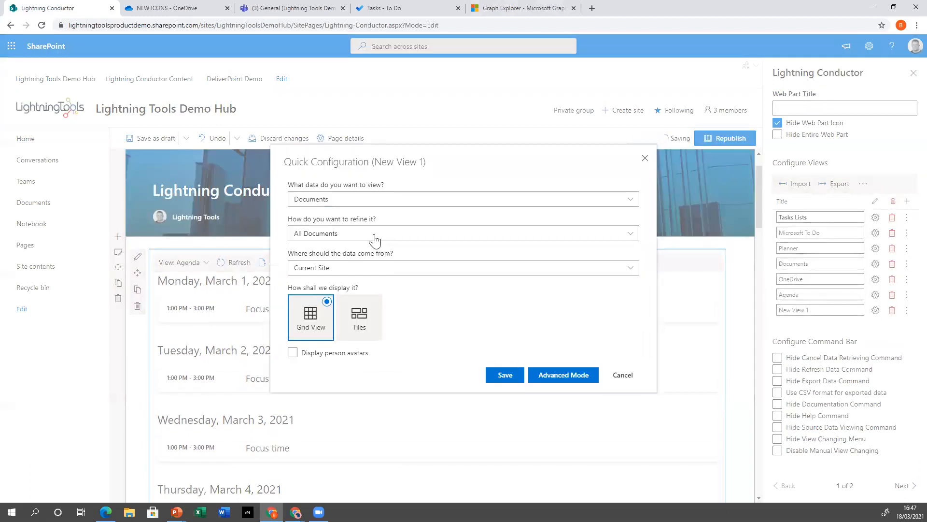
pyautogui.click(344, 200)
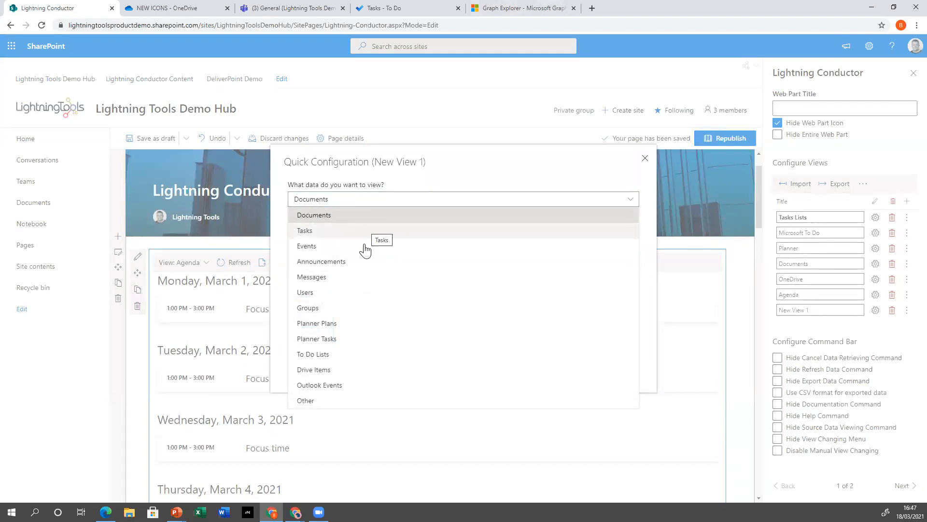
pyautogui.click(342, 231)
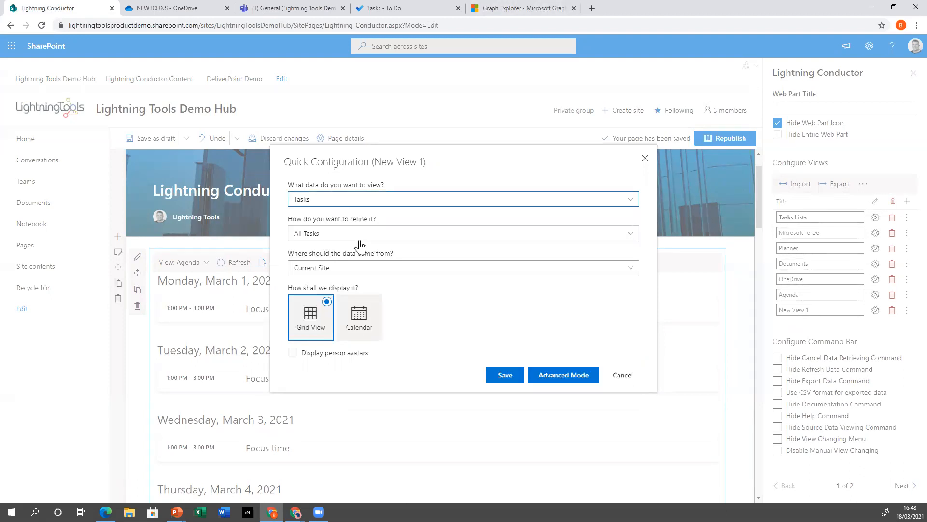
pyautogui.click(332, 272)
pyautogui.click(341, 329)
pyautogui.click(360, 328)
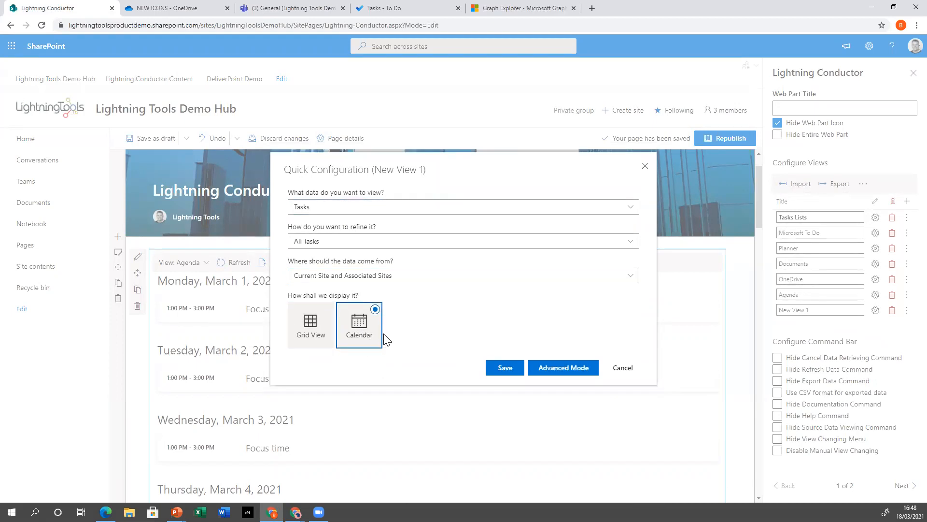
pyautogui.click(503, 375)
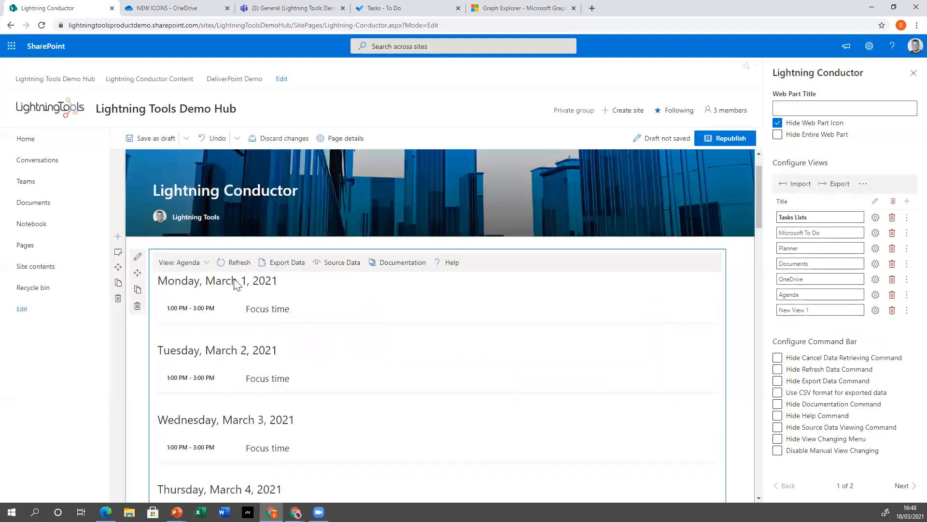
# Step: Switch the web part to New View 1 and look through the tasks across the monthly calendar
pyautogui.click(212, 265)
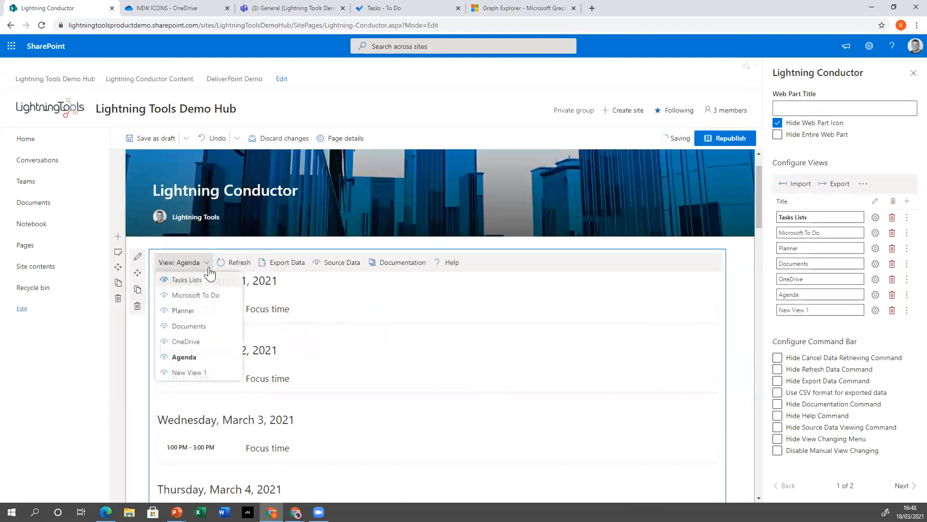
pyautogui.click(208, 375)
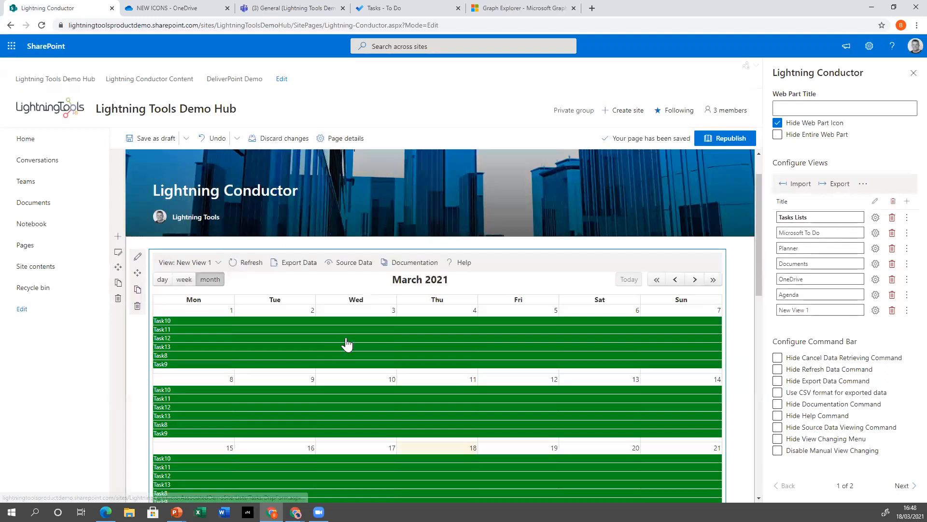
pyautogui.scroll(-1, 471, 332)
pyautogui.scroll(-1, 471, 333)
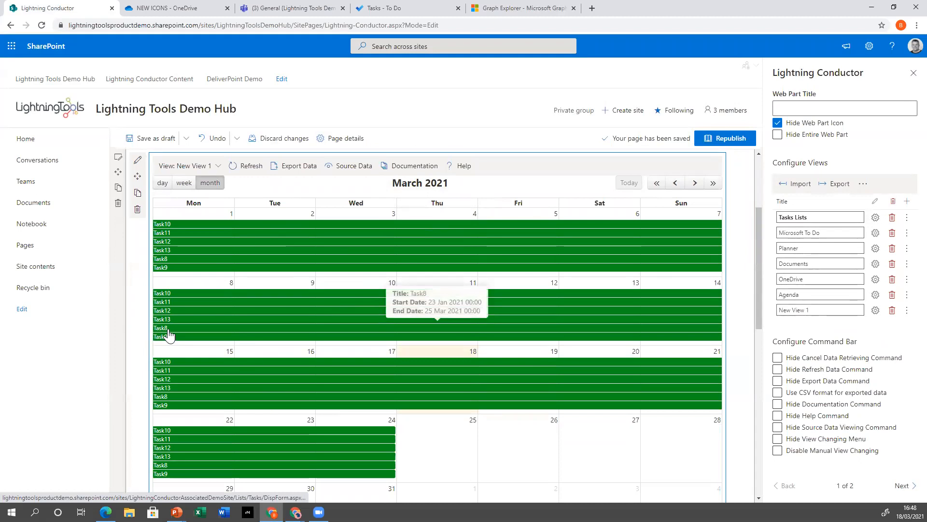
pyautogui.scroll(2, 450, 341)
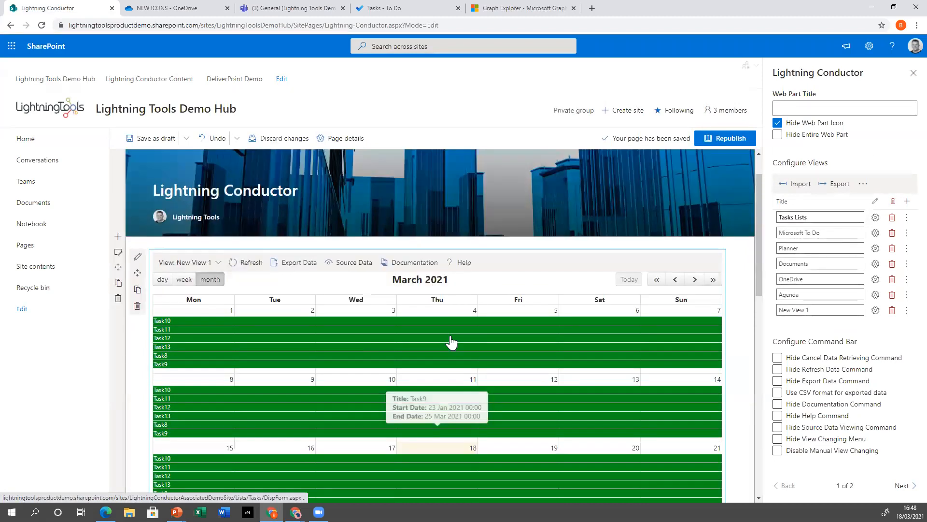
pyautogui.scroll(-3, 450, 342)
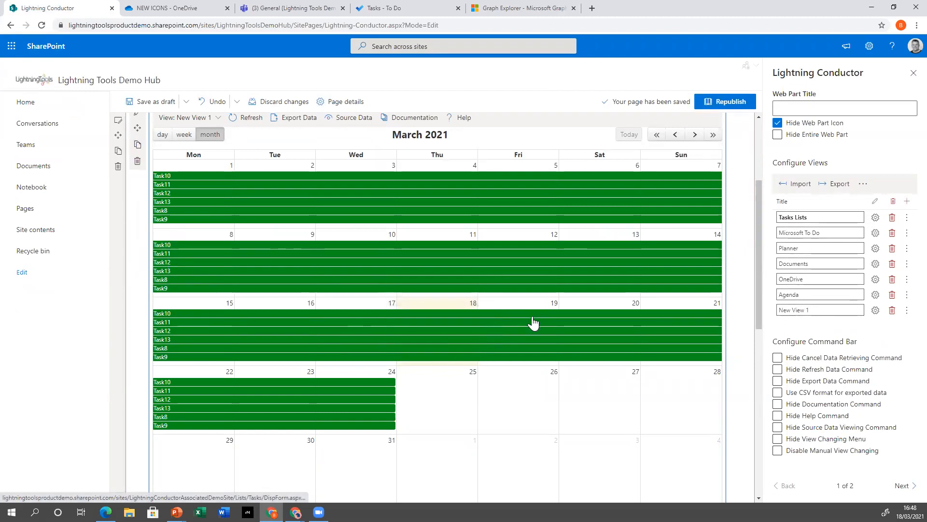
pyautogui.scroll(1, 534, 325)
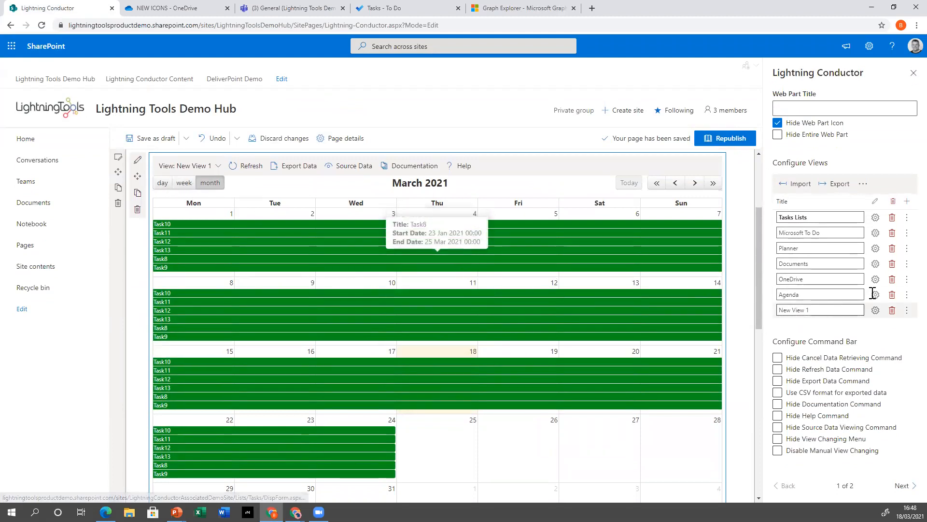
# Step: Turn on Use Modern Event Page in New View 1's display settings and save the view configuration
pyautogui.click(875, 310)
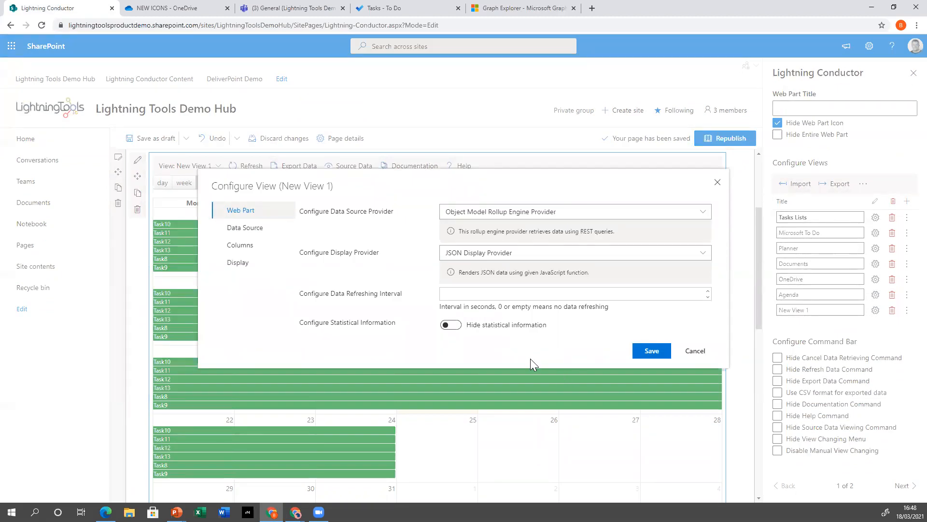
pyautogui.click(243, 264)
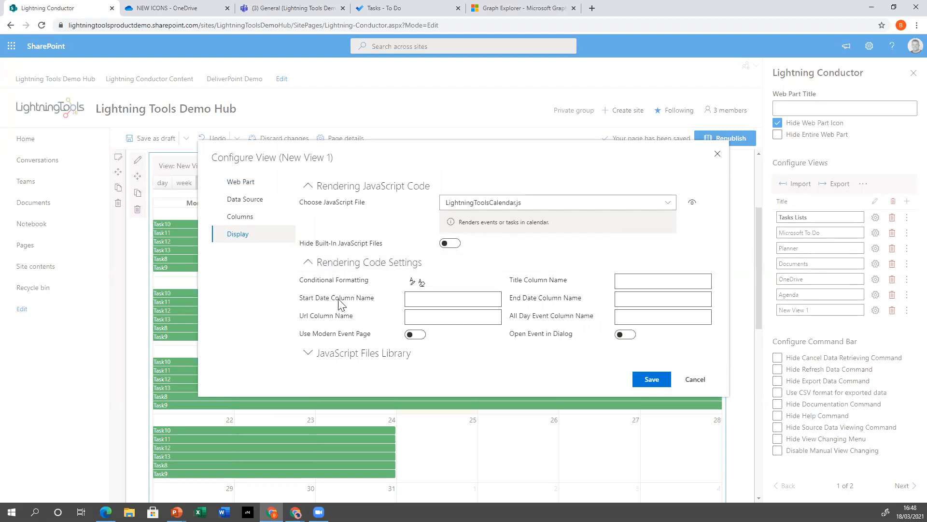
pyautogui.click(648, 281)
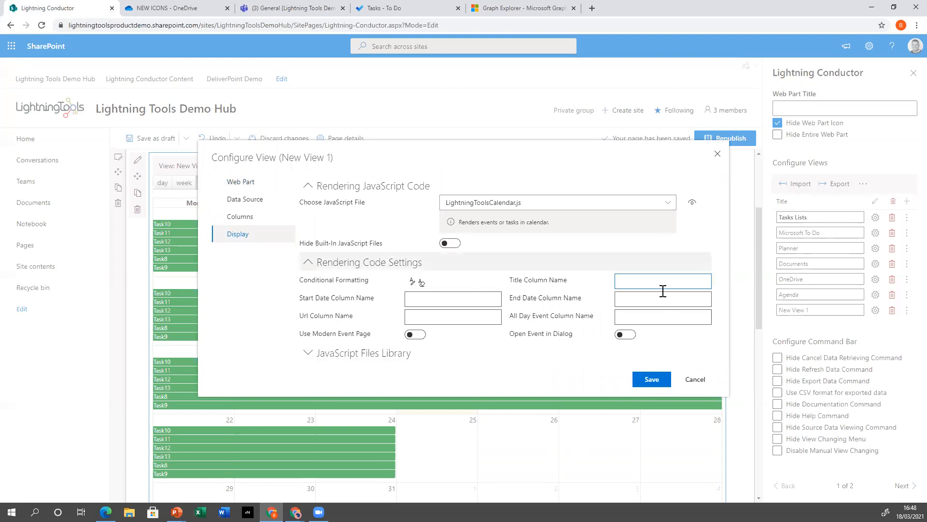
pyautogui.click(415, 334)
pyautogui.click(635, 382)
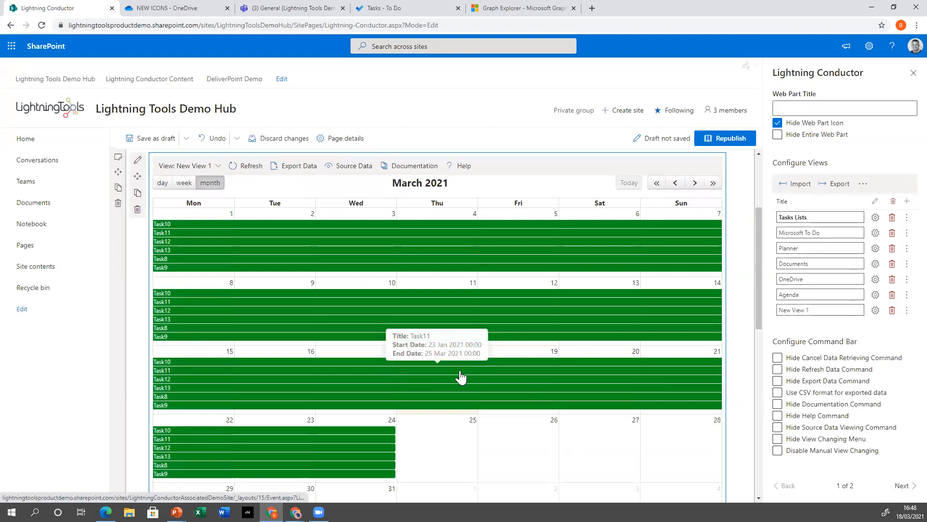
# Step: Switch the web part back to the Tasks Lists view and bring up the Questions and Answers slide in PowerPoint
pyautogui.scroll(3, 462, 376)
pyautogui.click(215, 311)
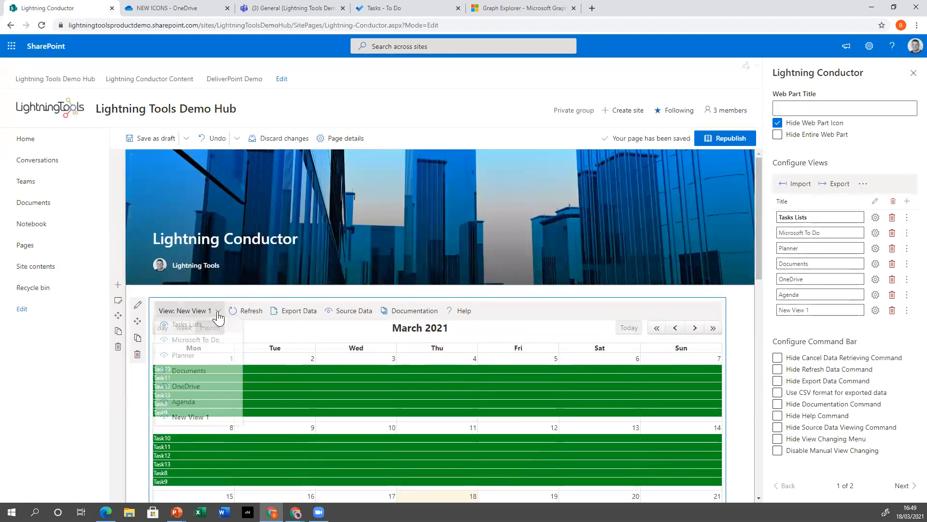
pyautogui.click(205, 330)
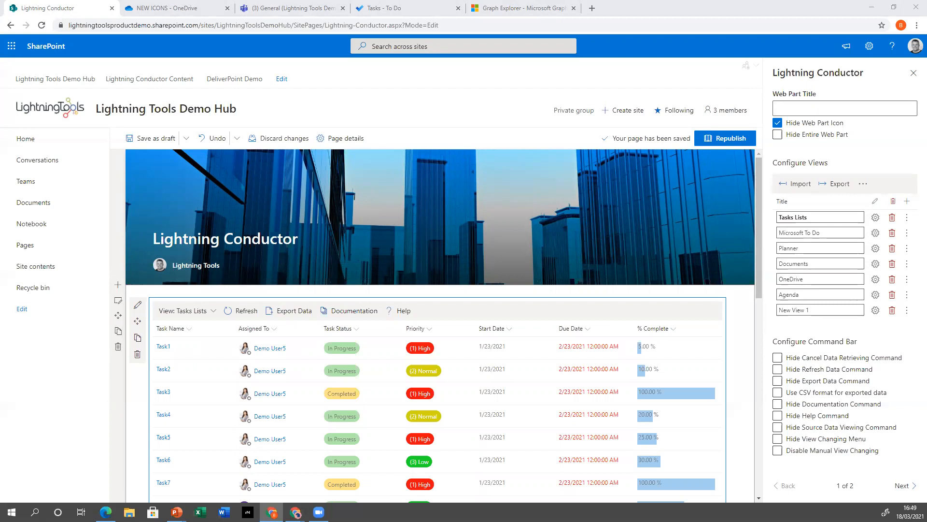
pyautogui.moveTo(176, 512)
pyautogui.click(177, 471)
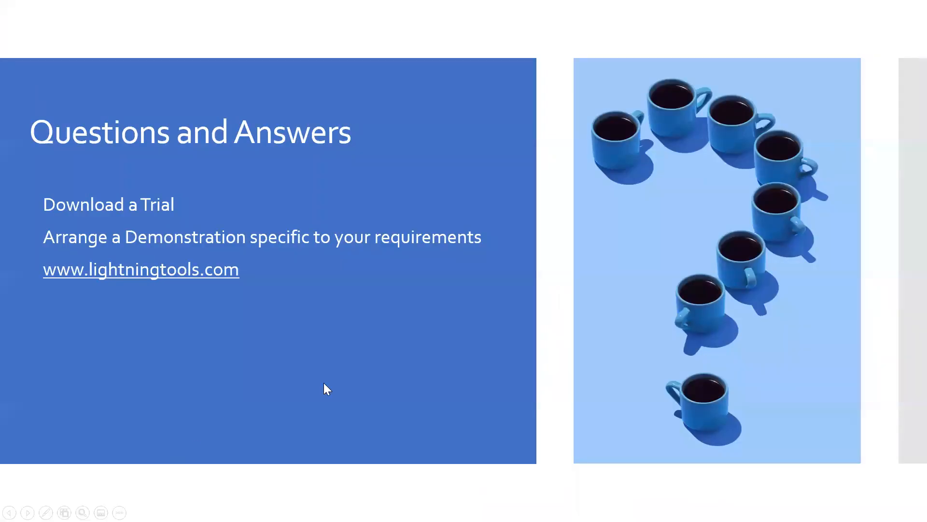